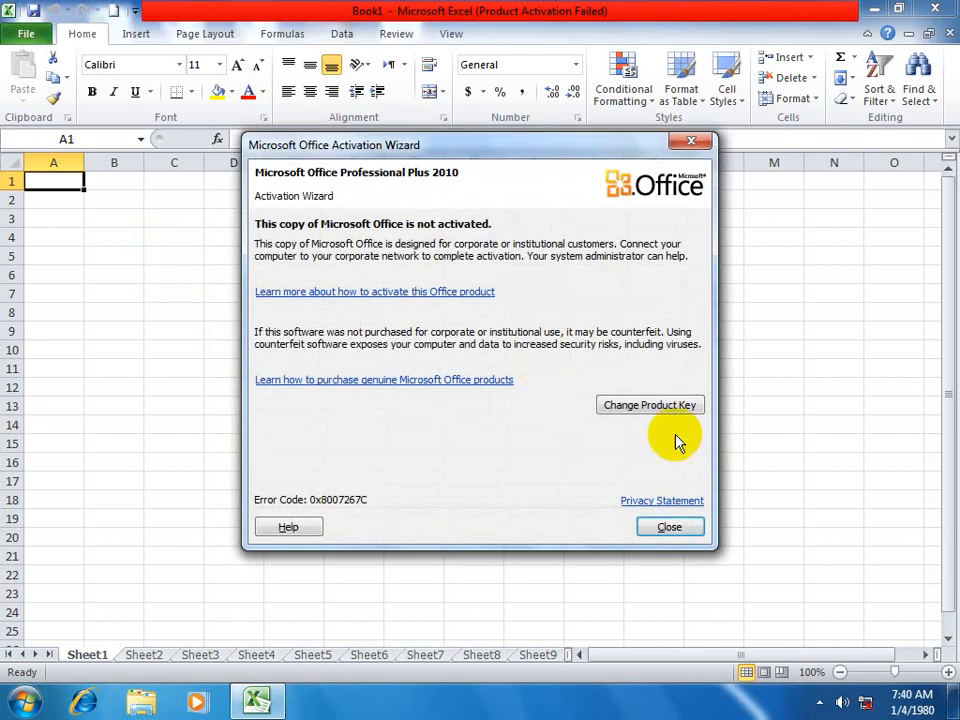
# Dismiss the activation notice and fill every cell in D5:I20 with the same sample first name.
pyautogui.click(671, 529)
pyautogui.click(233, 256)
pyautogui.moveTo(233, 256); pyautogui.dragTo(557, 542)
pyautogui.write('asa')
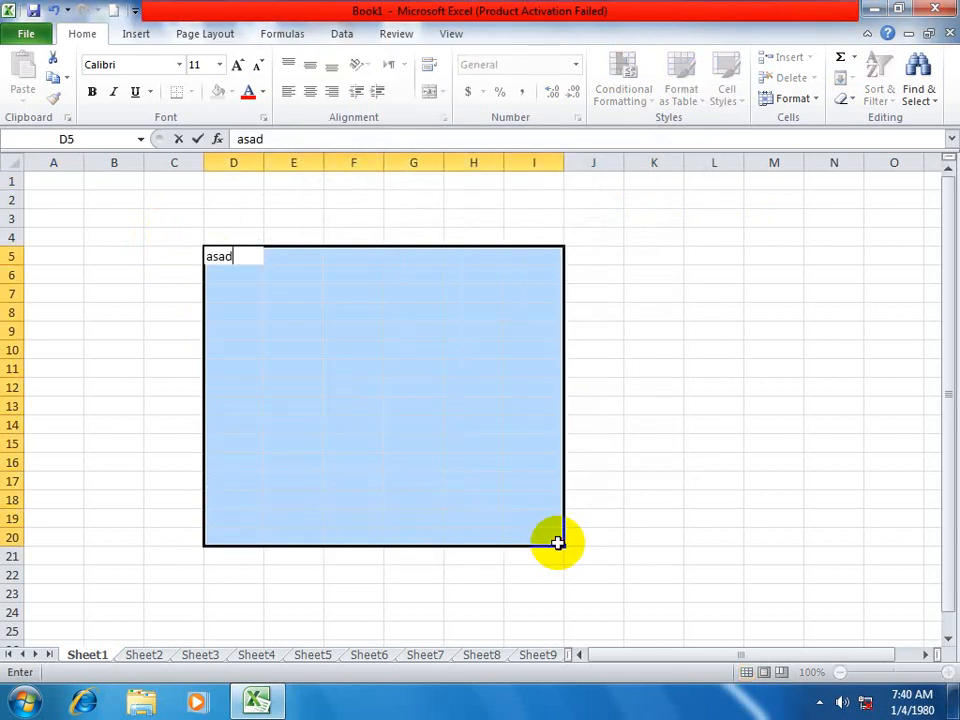
pyautogui.write('d')
pyautogui.hotkey('ctrl', 'Return')
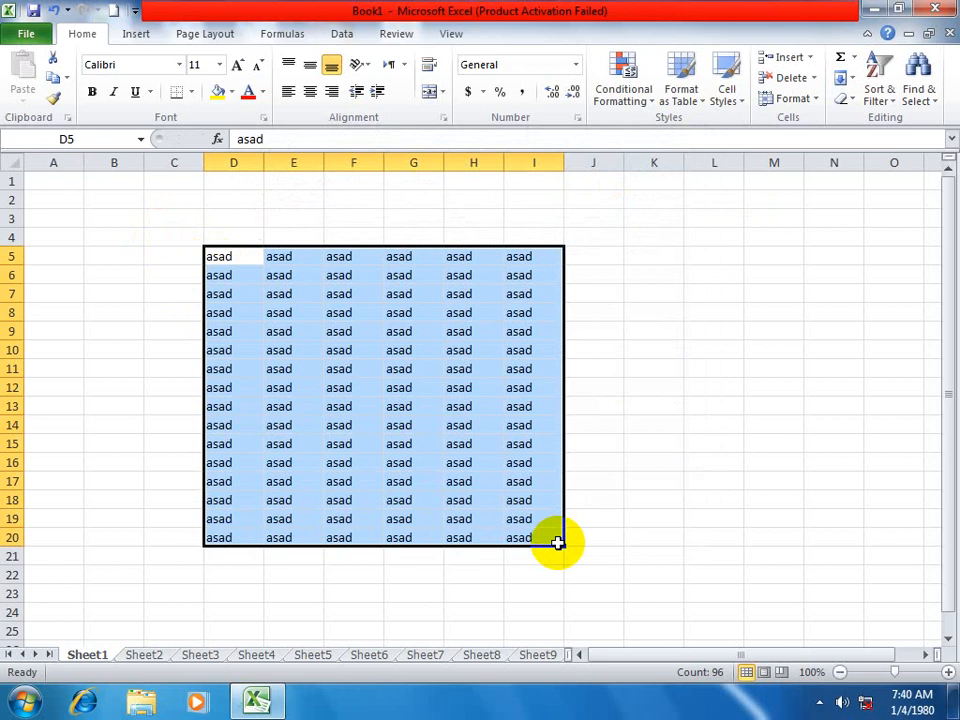
# Format D5:I20 as a table in the light green style, without treating the first row as headers.
pyautogui.click(690, 108)
pyautogui.click(696, 207)
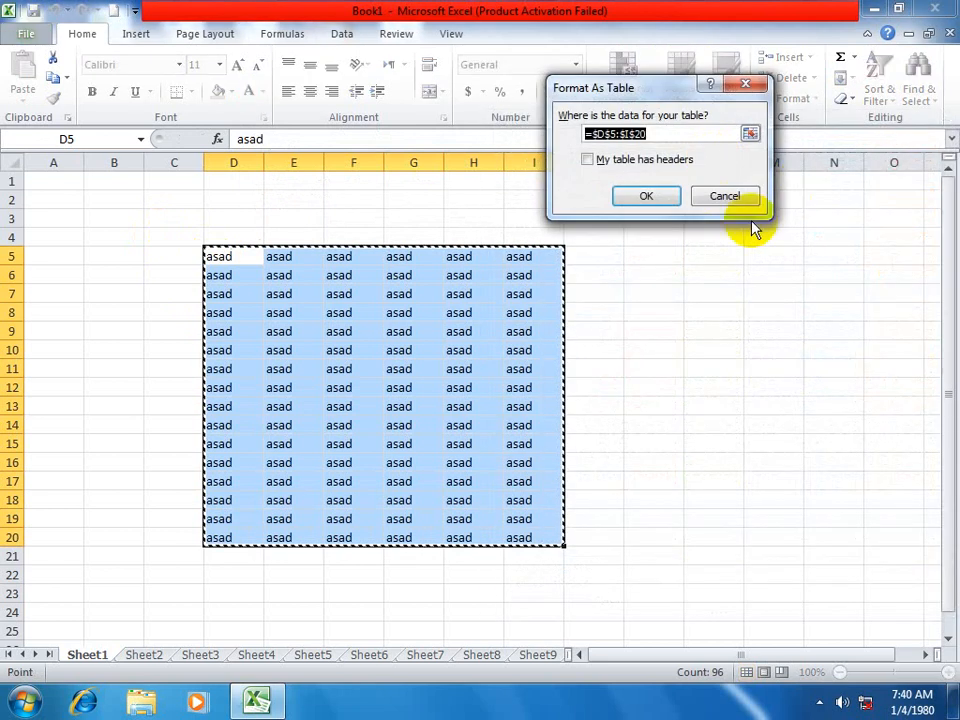
pyautogui.click(650, 199)
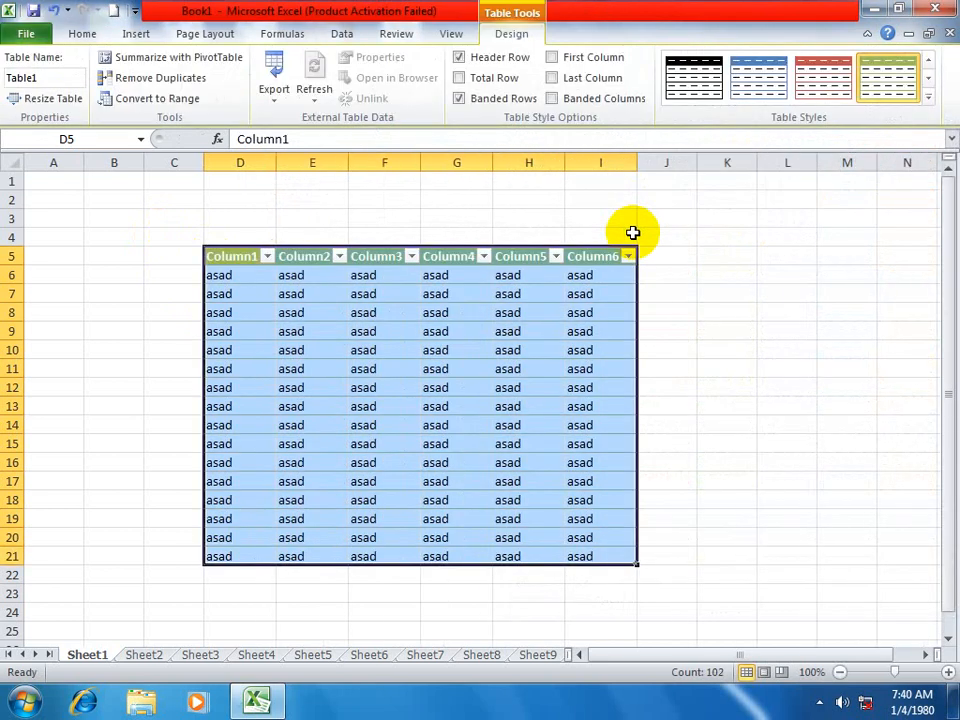
# Copy the whole table and paste it at I35 with Paste Special set to All using Source theme.
pyautogui.rightClick(533, 272)
pyautogui.click(574, 304)
pyautogui.scroll(-5, 627, 457)
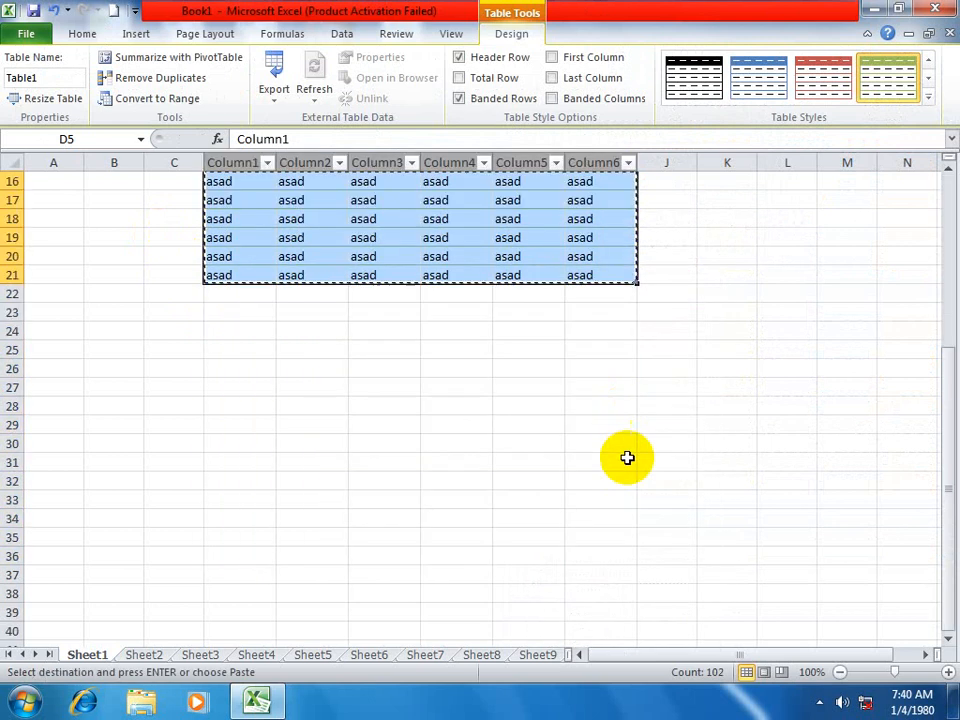
pyautogui.click(626, 538)
pyautogui.rightClick(627, 538)
pyautogui.moveTo(662, 310)
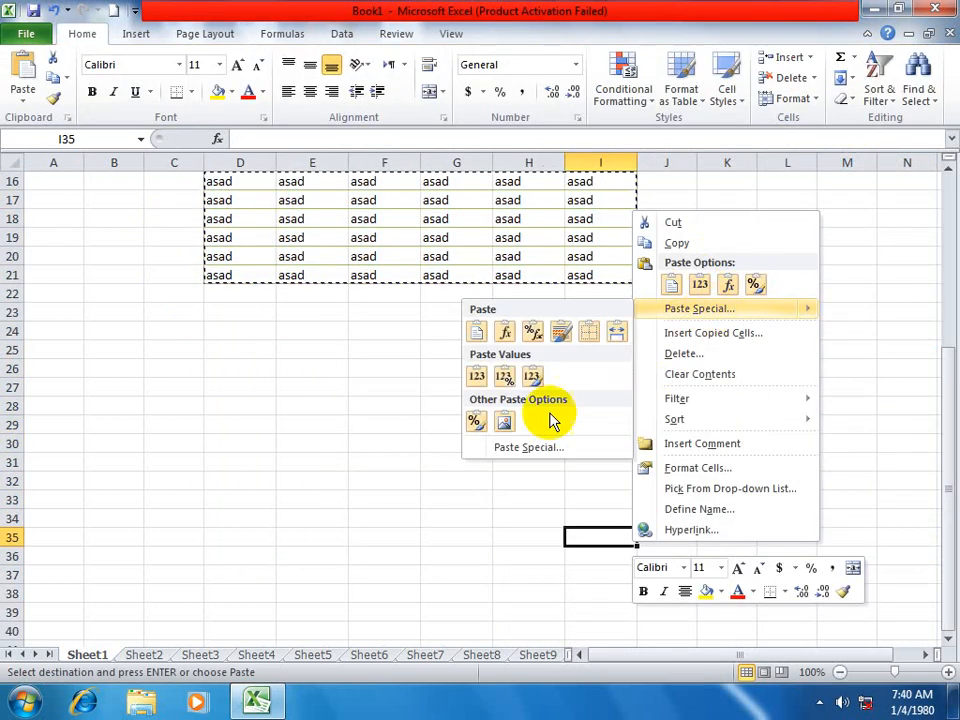
pyautogui.click(504, 546)
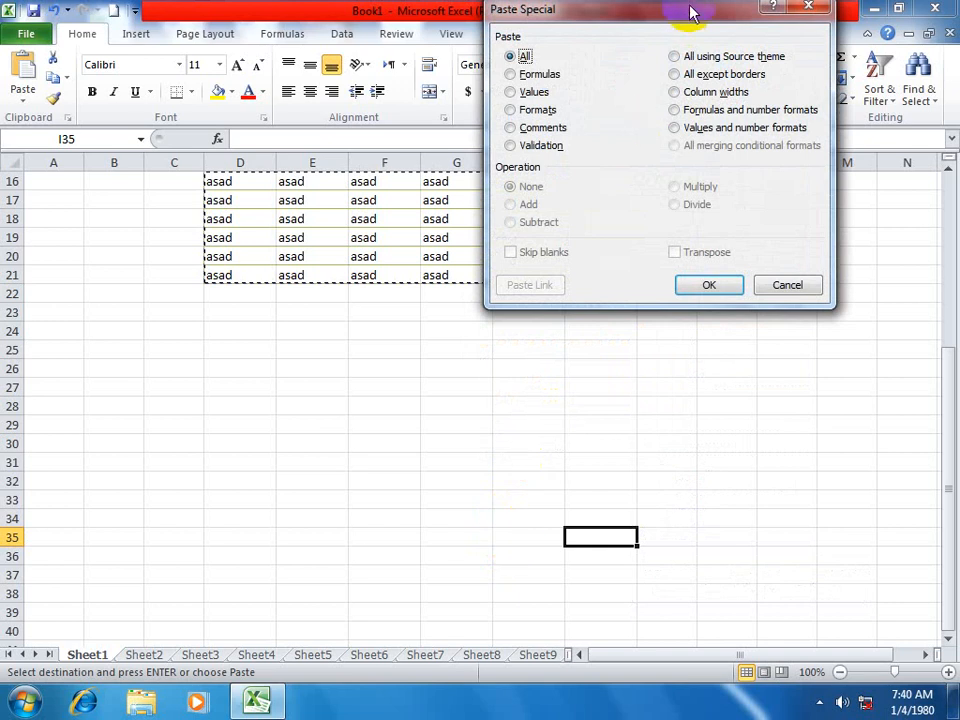
pyautogui.moveTo(690, 12); pyautogui.dragTo(590, 129)
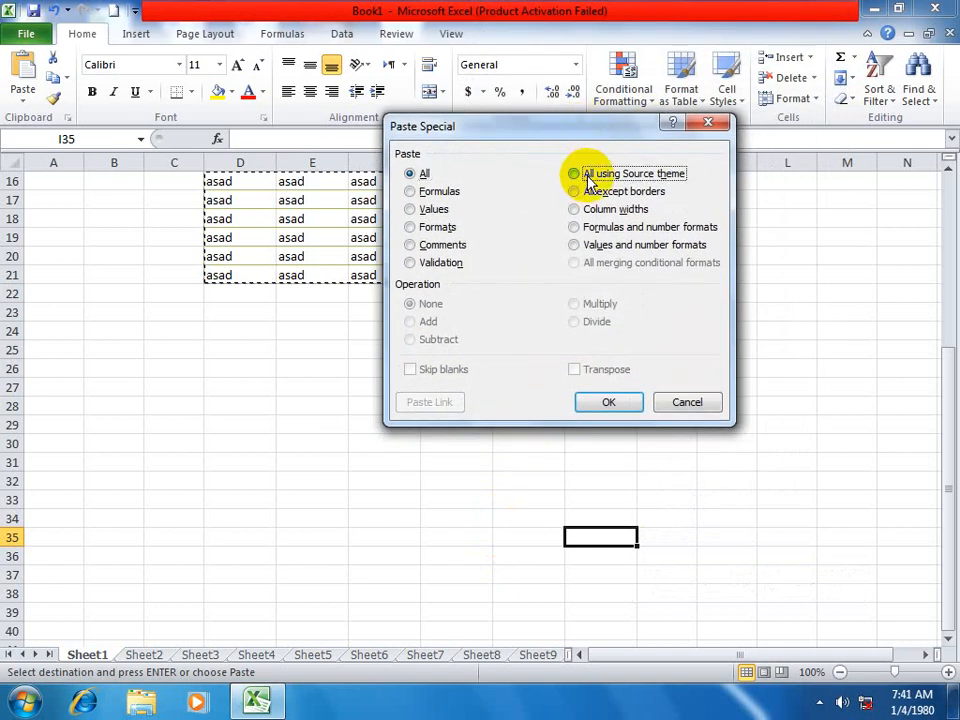
pyautogui.click(590, 178)
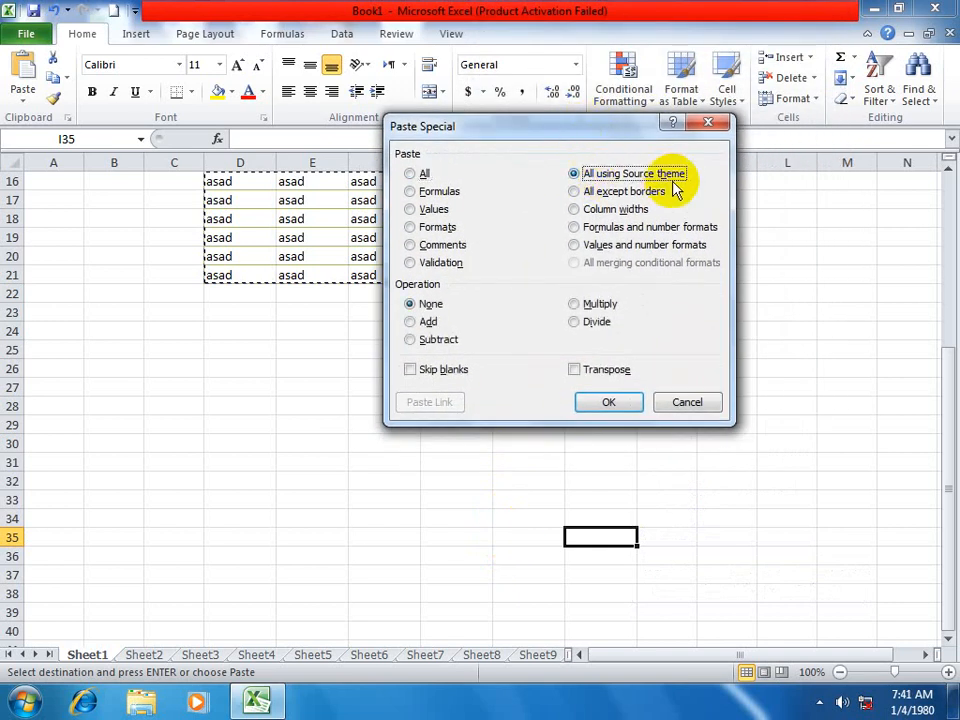
pyautogui.moveTo(729, 128); pyautogui.dragTo(555, 175)
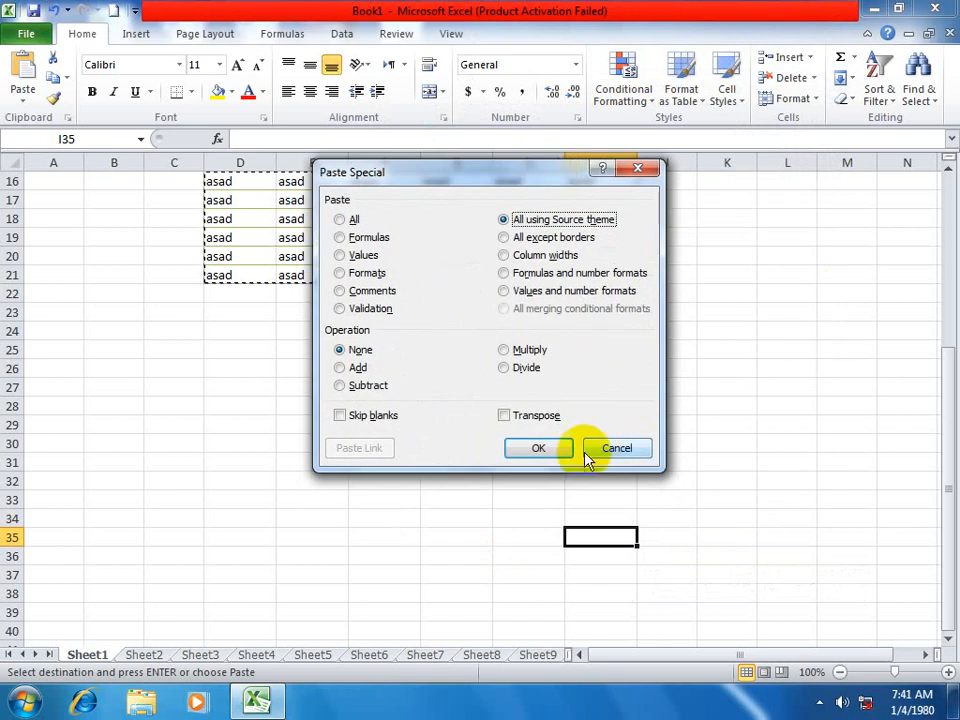
pyautogui.click(540, 448)
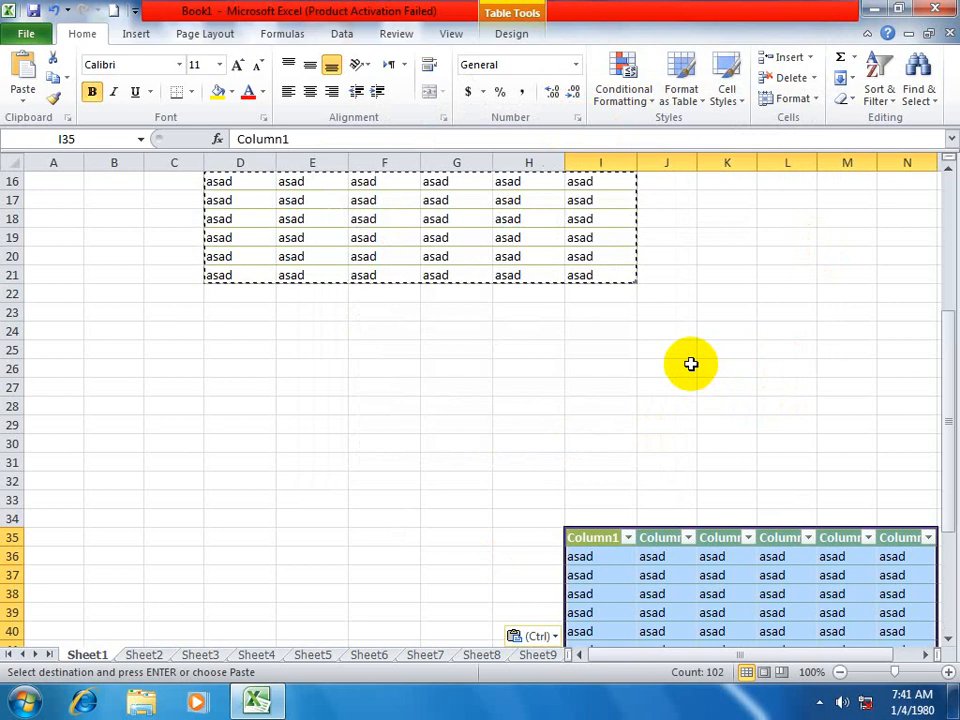
# Fill E30:G37 with another sample first name in every cell and apply All Borders to the range.
pyautogui.scroll(4, 688, 360)
pyautogui.scroll(-6, 690, 340)
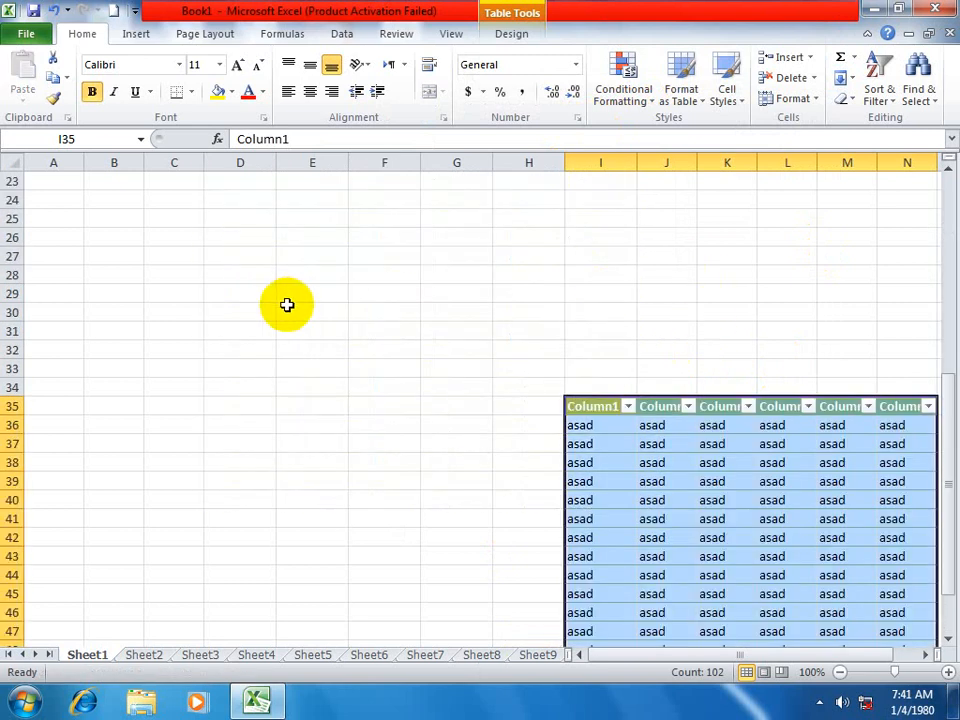
pyautogui.moveTo(285, 304); pyautogui.dragTo(429, 441)
pyautogui.write('al')
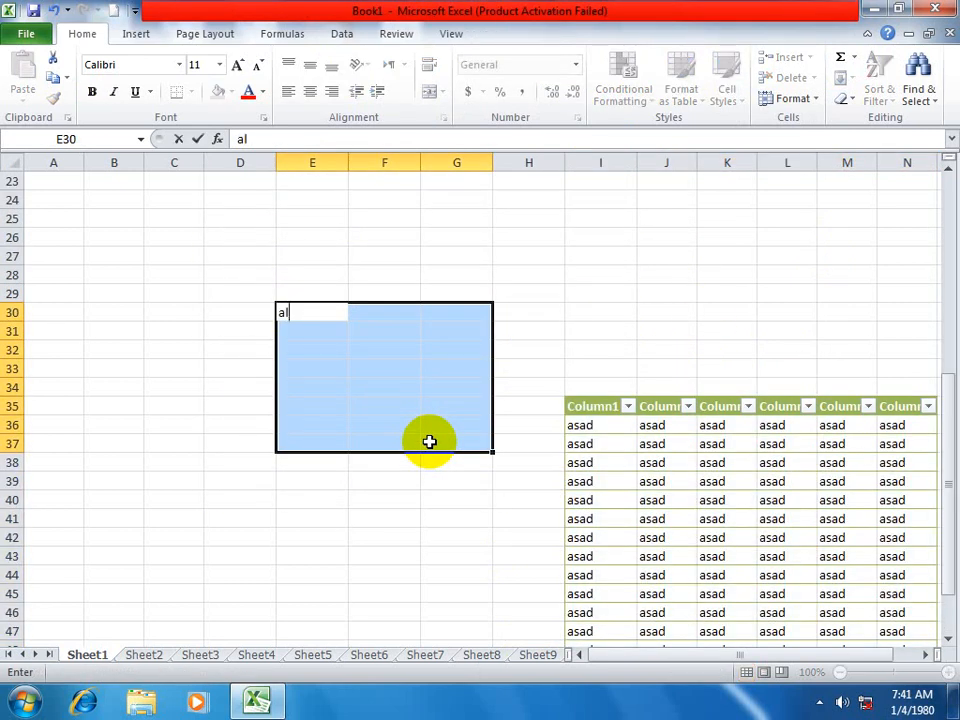
pyautogui.write('i')
pyautogui.hotkey('ctrl', 'Return')
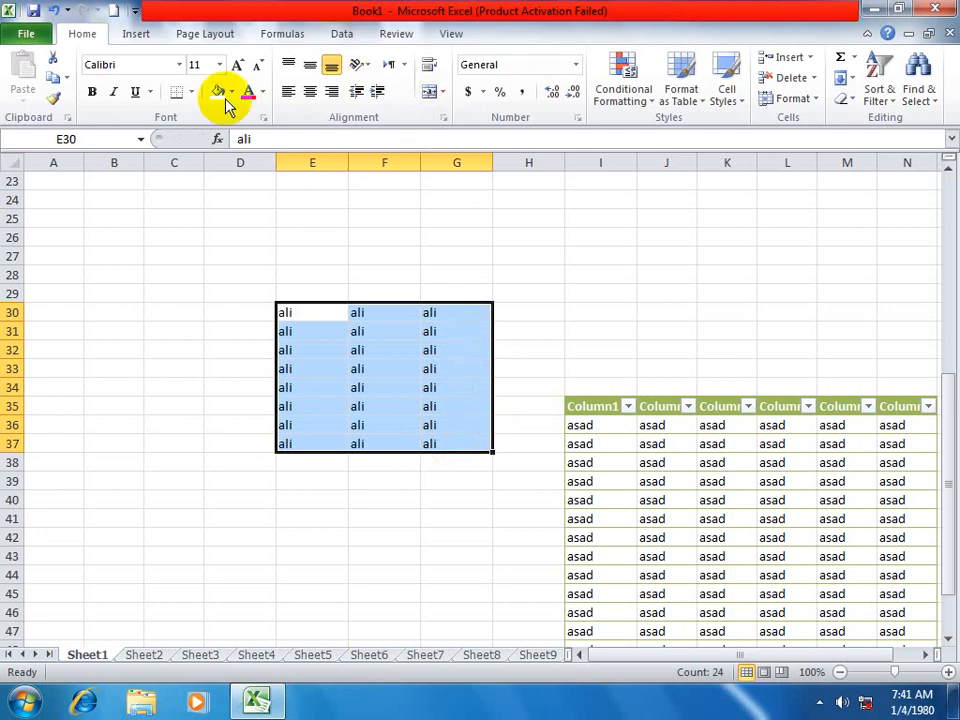
pyautogui.click(192, 92)
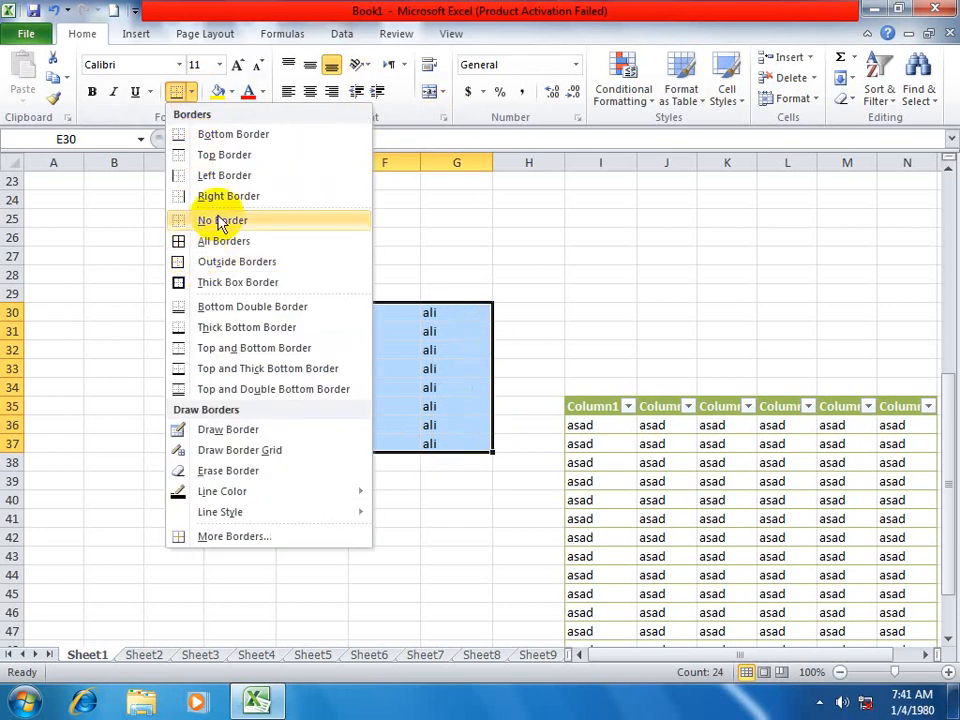
pyautogui.click(208, 241)
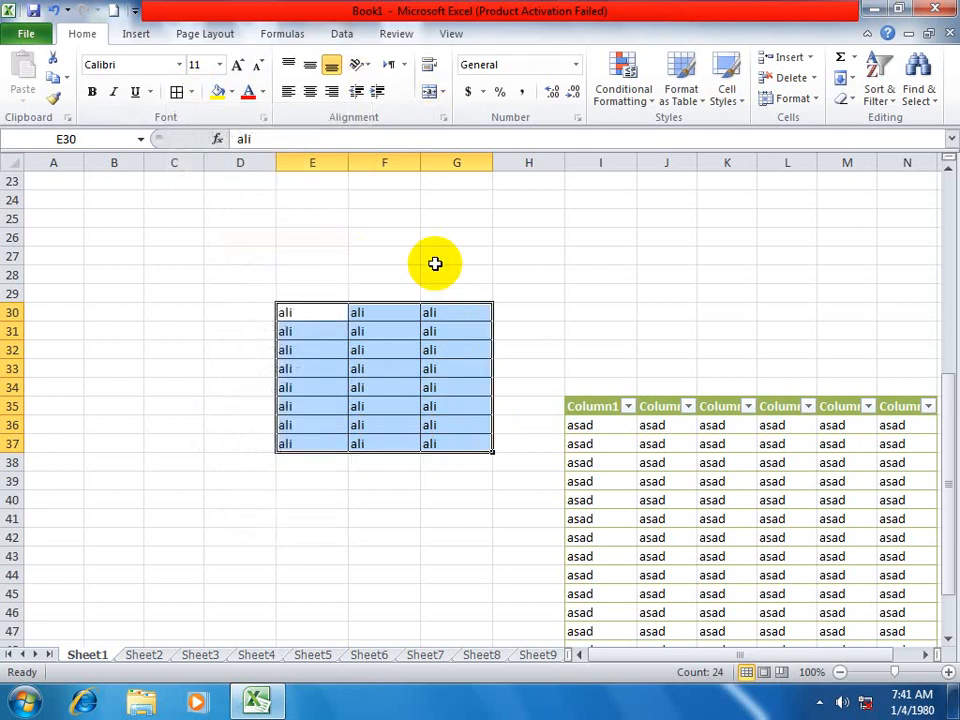
# Copy the bordered block E30:G37 and paste it at G68 with Paste Special set to All except borders.
pyautogui.rightClick(396, 320)
pyautogui.click(426, 358)
pyautogui.scroll(-5, 422, 377)
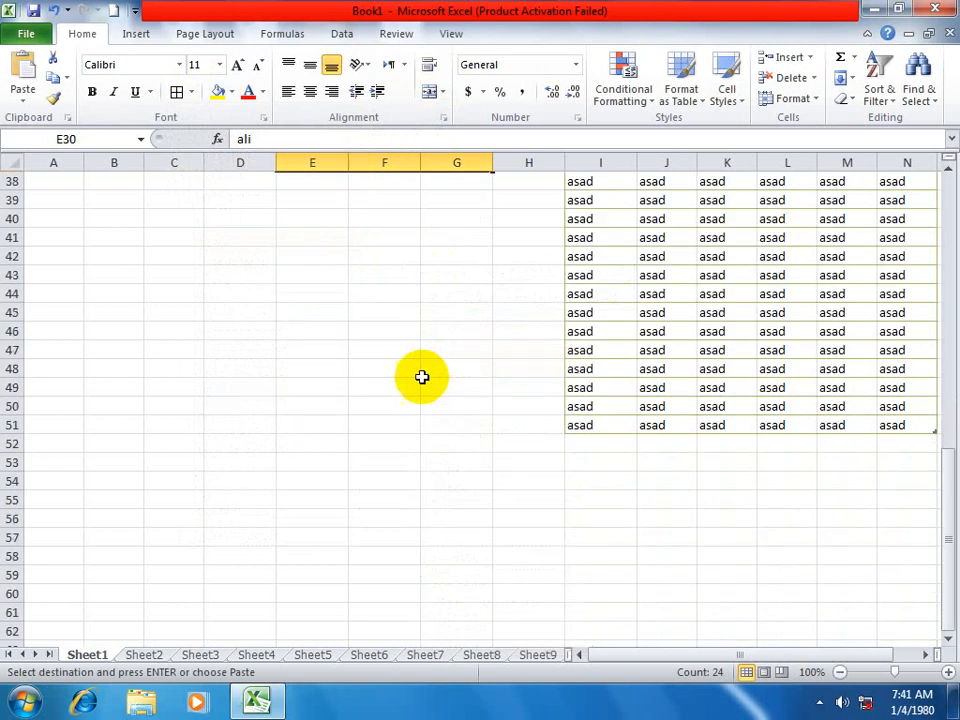
pyautogui.scroll(-5, 422, 377)
pyautogui.rightClick(429, 466)
pyautogui.click(480, 240)
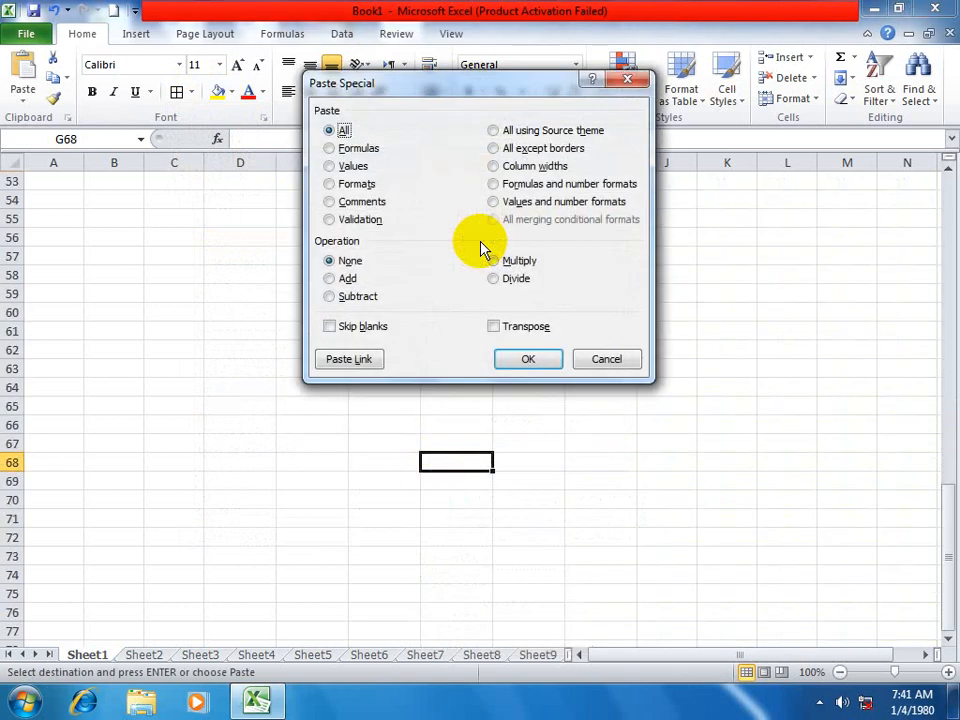
pyautogui.moveTo(536, 90); pyautogui.dragTo(461, 106)
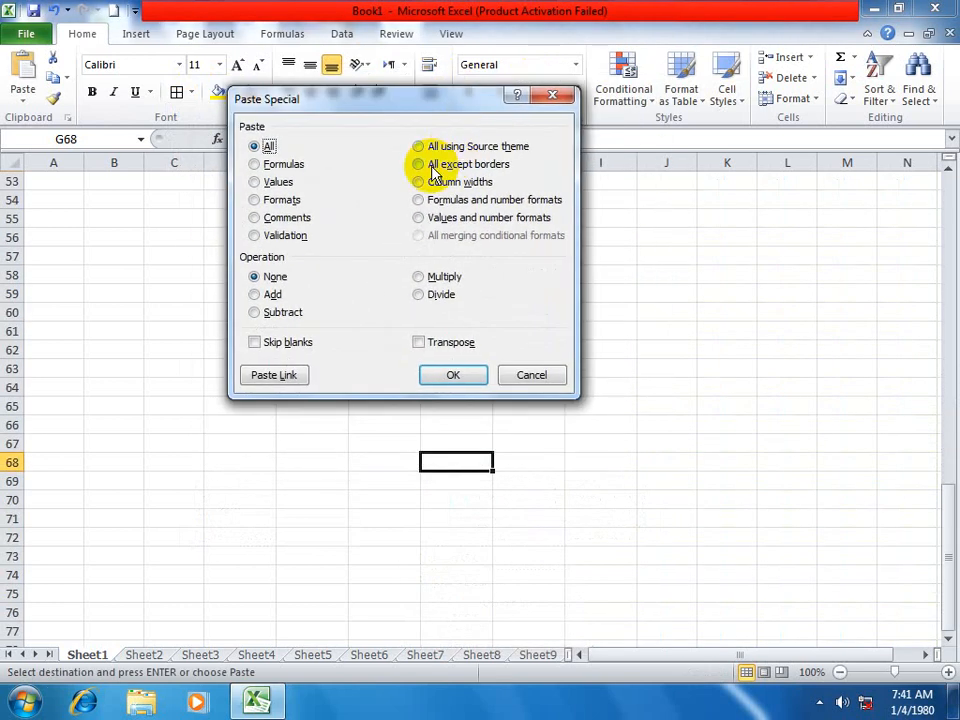
pyautogui.click(433, 166)
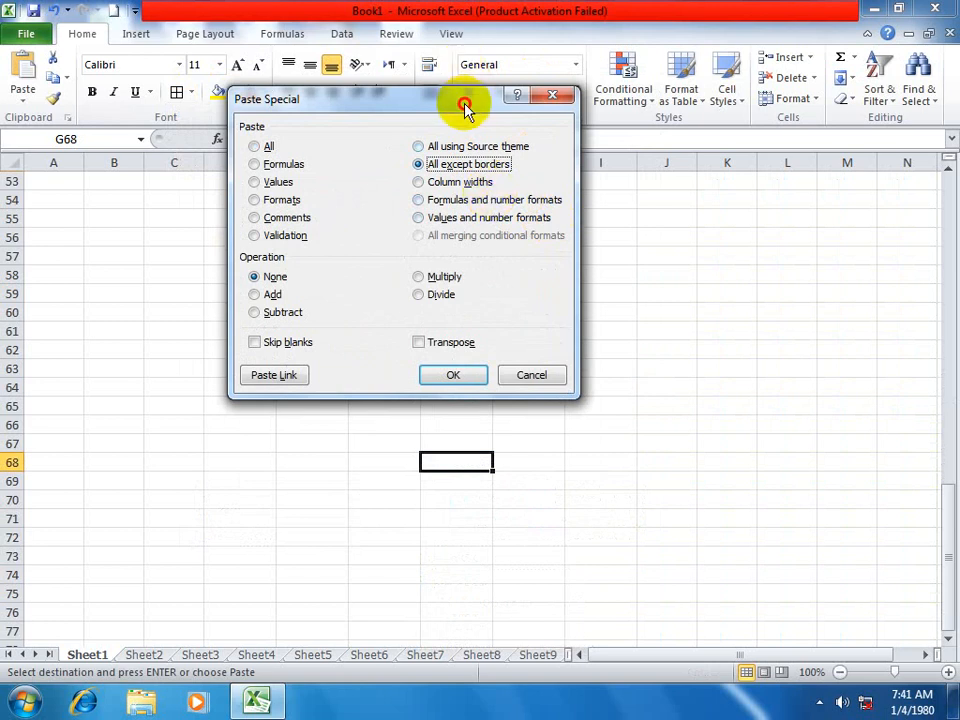
pyautogui.moveTo(454, 96); pyautogui.dragTo(583, 175)
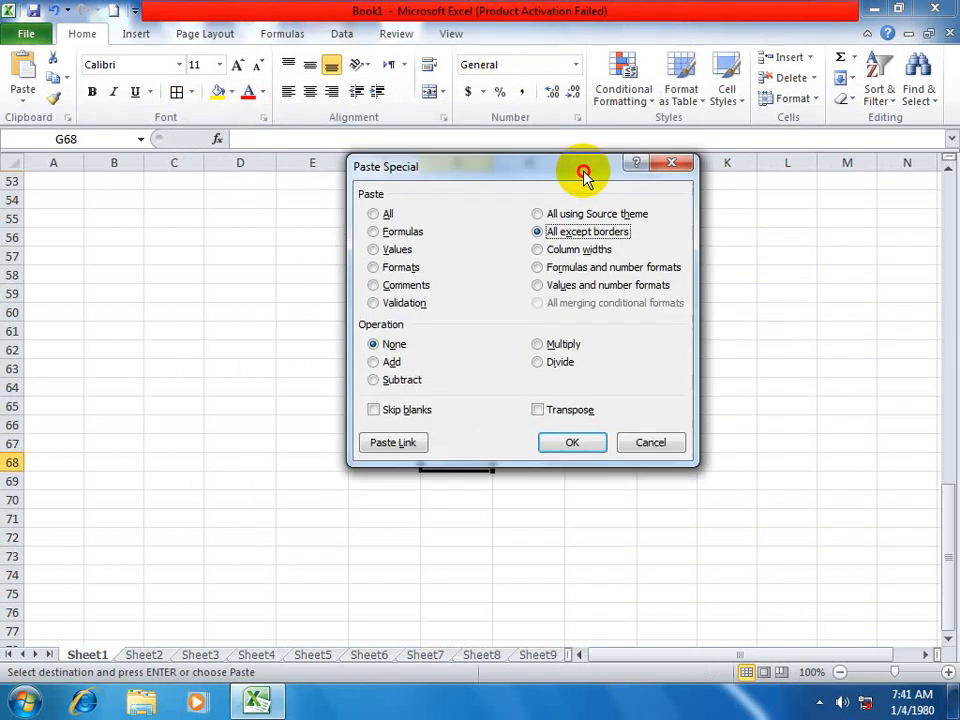
pyautogui.click(585, 443)
# Compare the borders of the pasted block at G68 with those of the original block at E30:G37.
pyautogui.click(711, 410)
pyautogui.scroll(9, 706, 425)
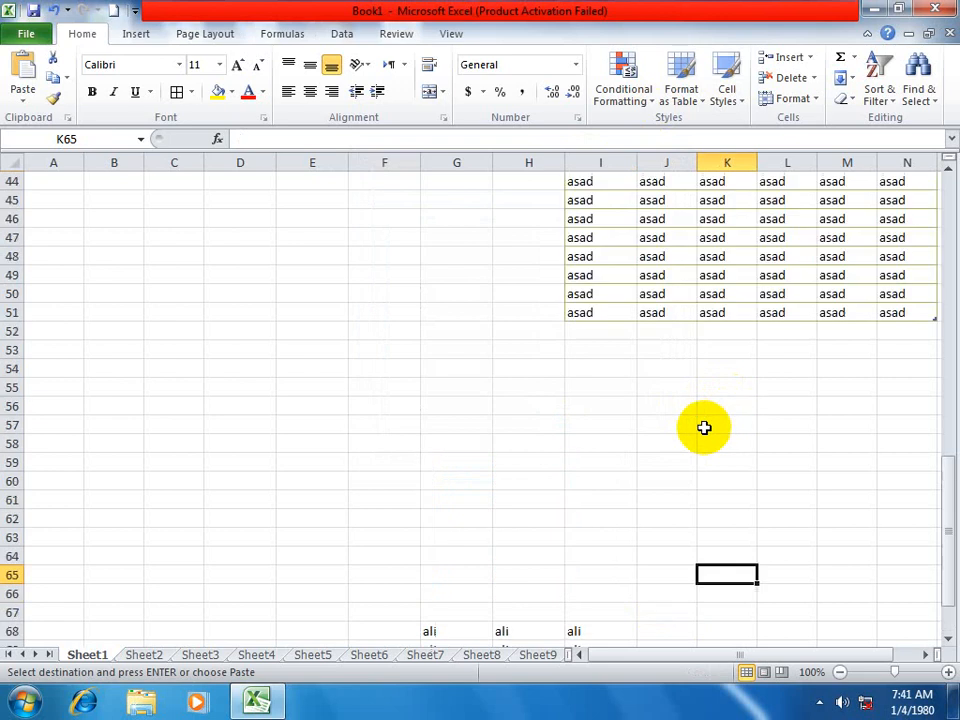
pyautogui.moveTo(381, 290); pyautogui.dragTo(615, 387)
pyautogui.scroll(-12, 467, 388)
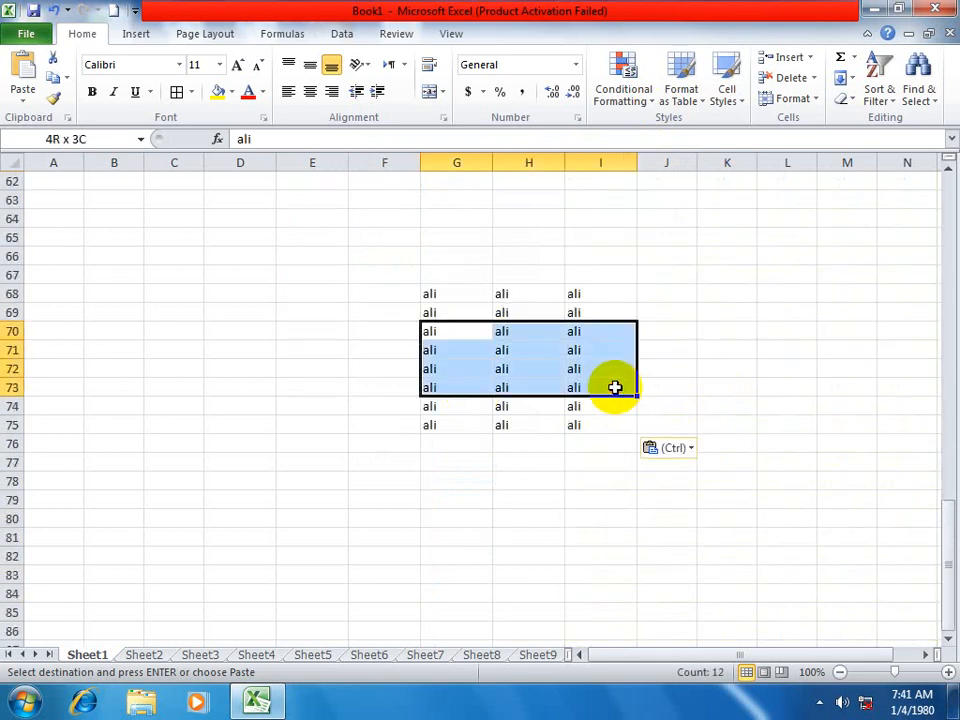
pyautogui.scroll(12, 610, 374)
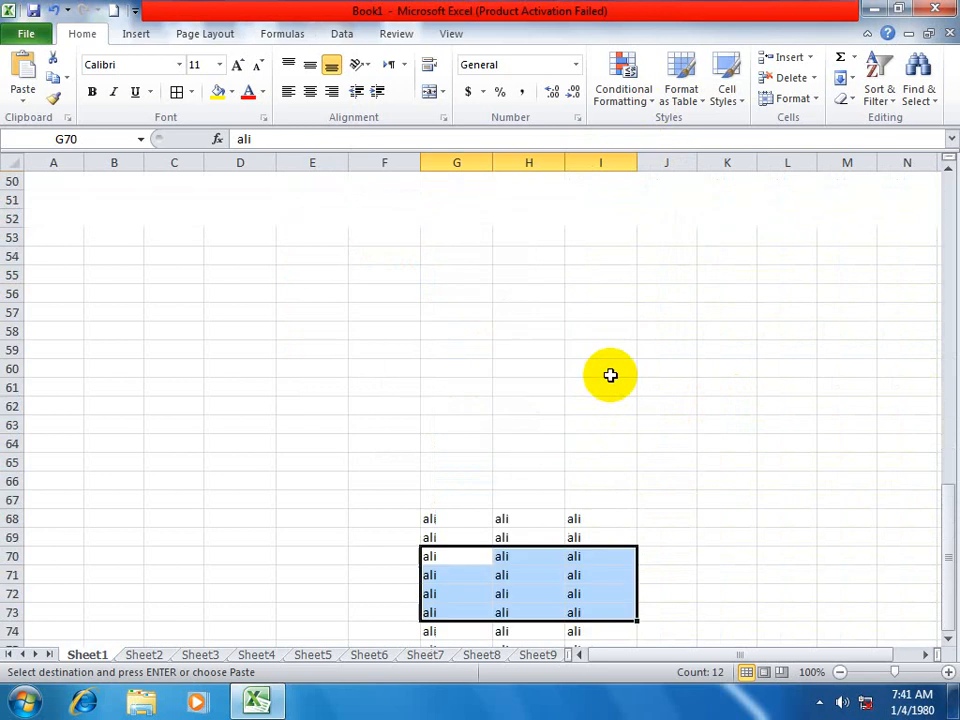
# Create a new blank workbook and enter the headings Roll/NO in E9 and Name in F9.
pyautogui.hotkey('ctrl', 'n')
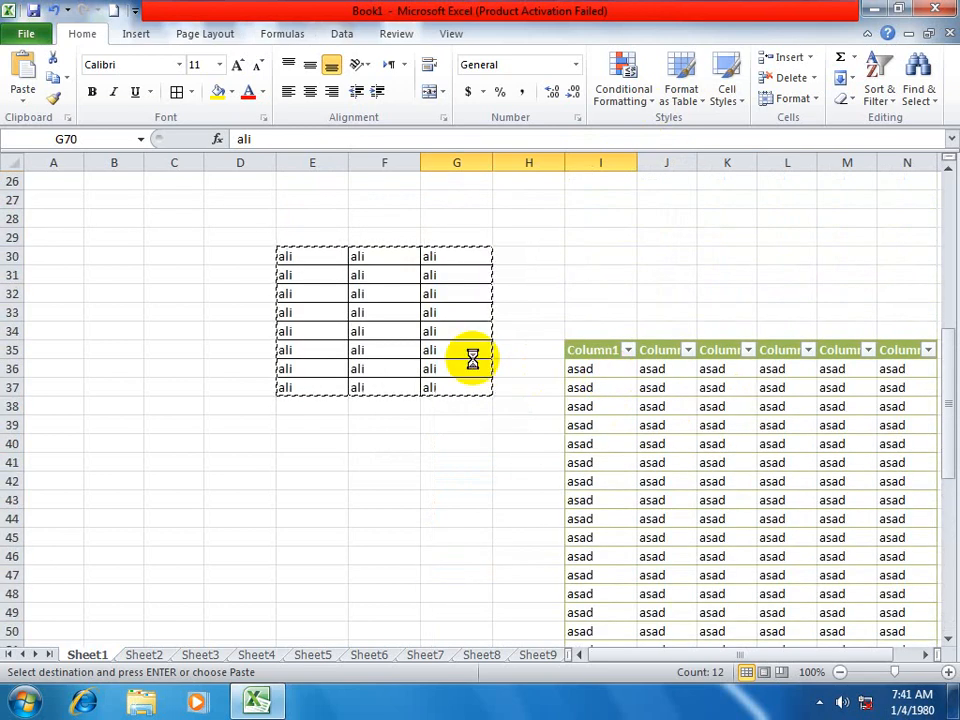
pyautogui.click(319, 330)
pyautogui.write('Roll/N')
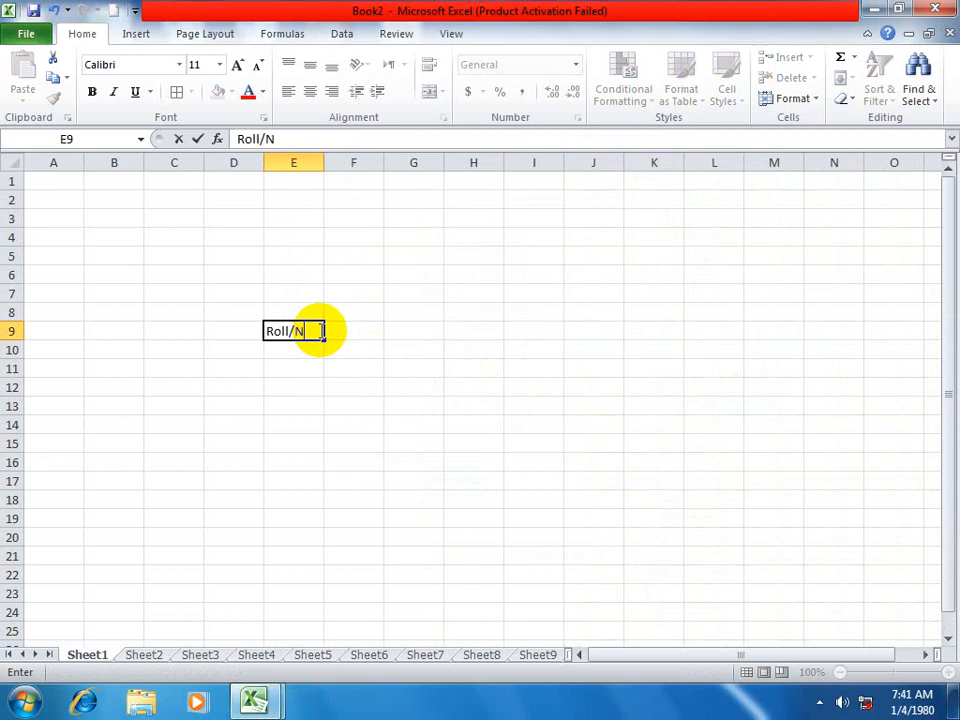
pyautogui.write('O')
pyautogui.press('Return')
pyautogui.click(322, 331)
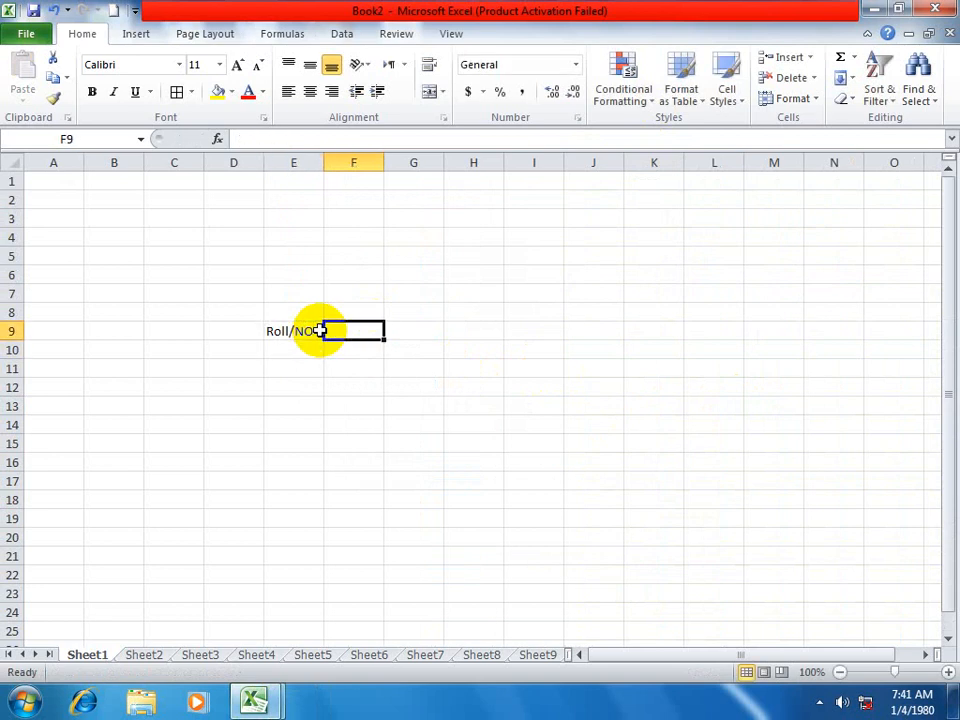
pyautogui.write('Name')
pyautogui.press('Tab')
# Enter the headings Fname in G9 and Class in H9.
pyautogui.write('F')
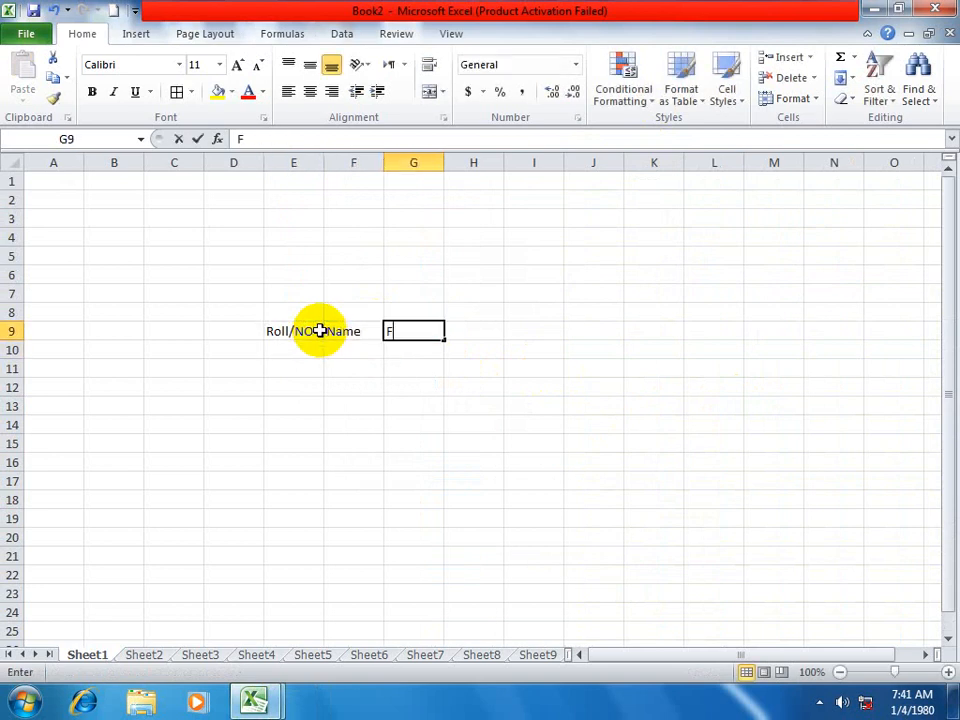
pyautogui.write('name')
pyautogui.press('Return')
pyautogui.press('Up')
pyautogui.press('Right')
pyautogui.write('C')
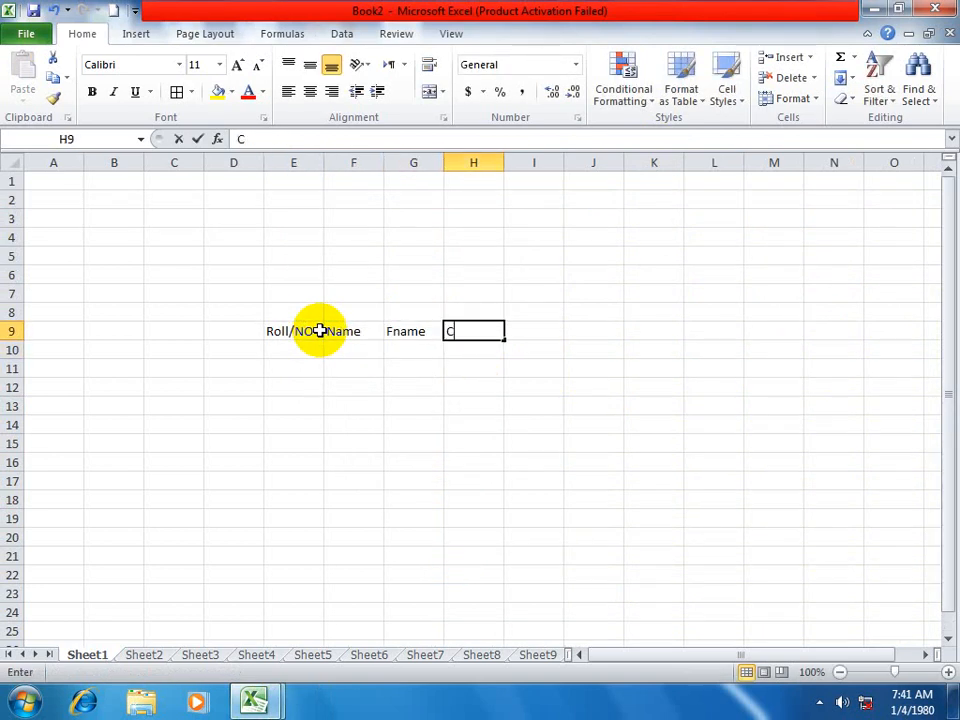
pyautogui.write('lass')
pyautogui.press('Return')
# Continue the heading row with Reg_Date in I9 and Reg_time in J9.
pyautogui.press('Up')
pyautogui.press('Right')
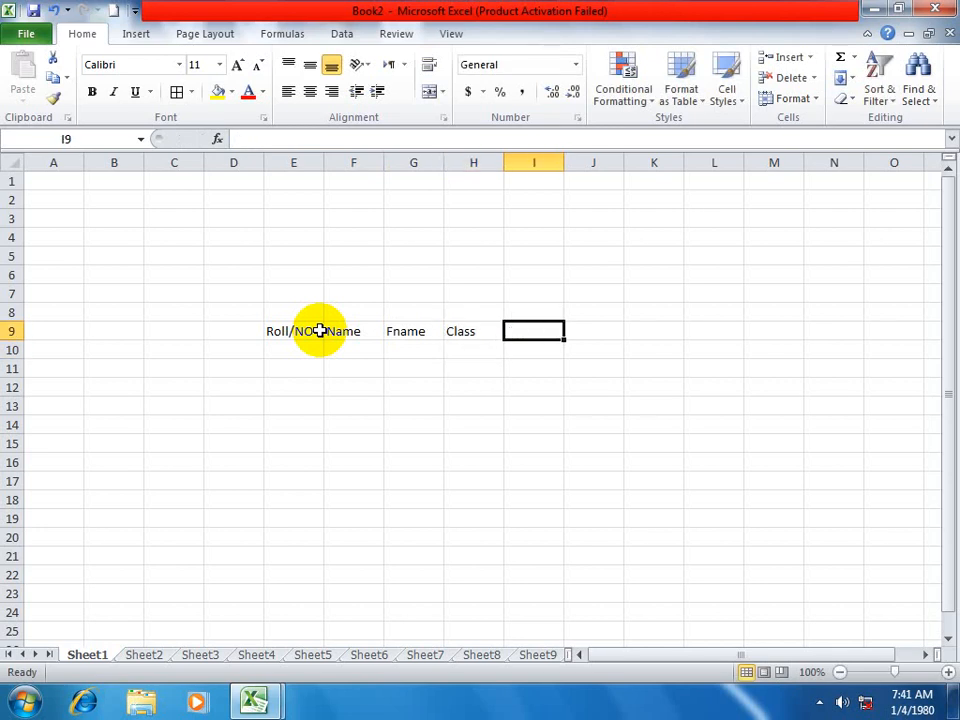
pyautogui.write('Reg_Date')
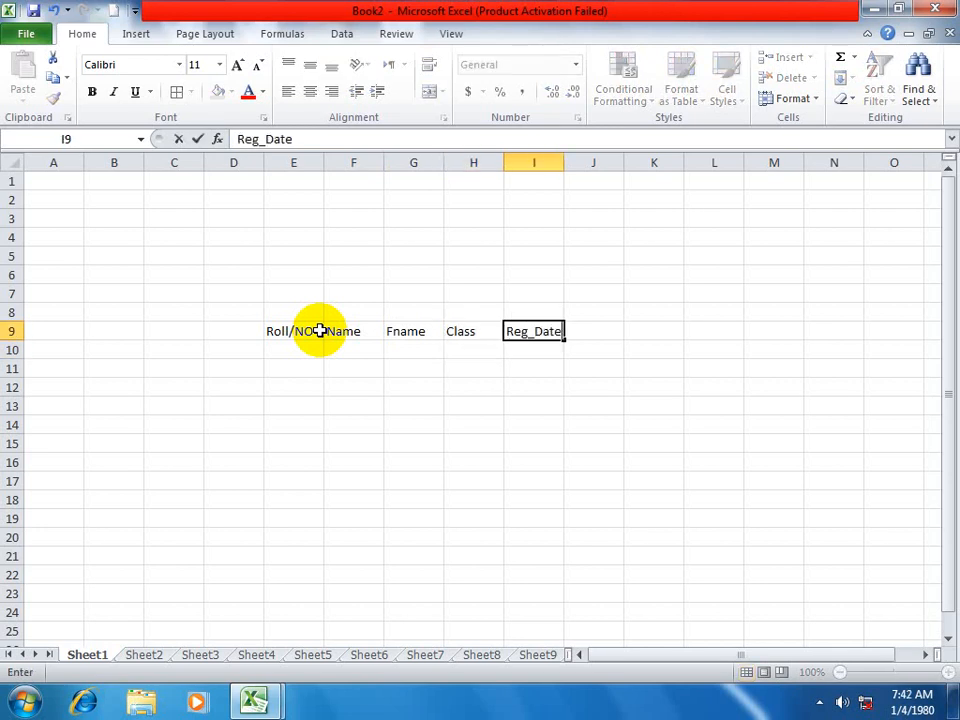
pyautogui.press('Up')
pyautogui.press('Down')
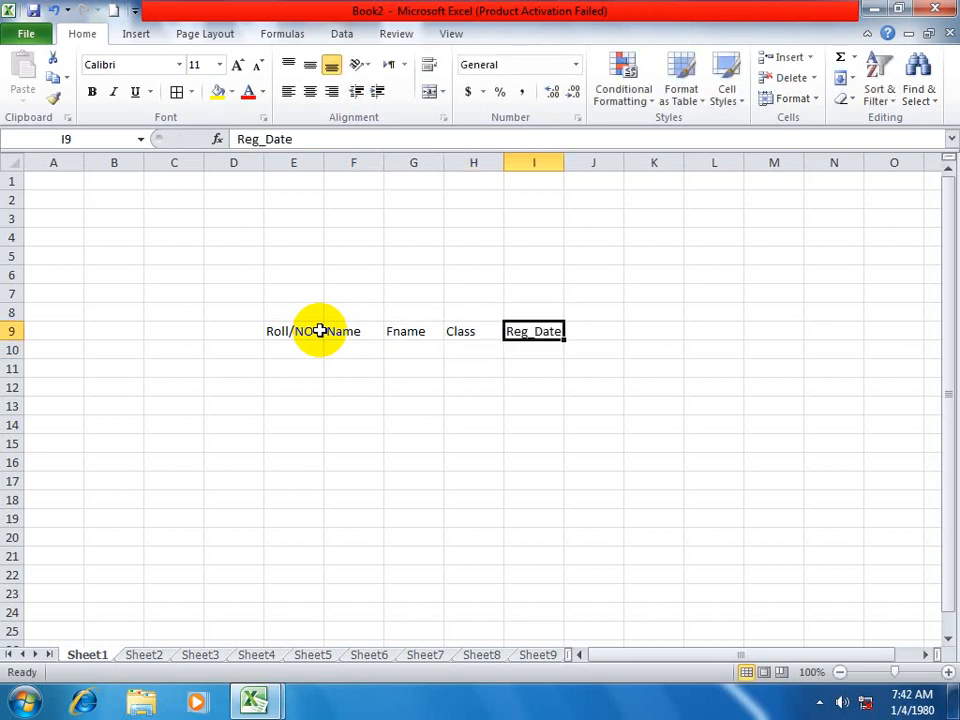
pyautogui.press('Right')
pyautogui.write('R')
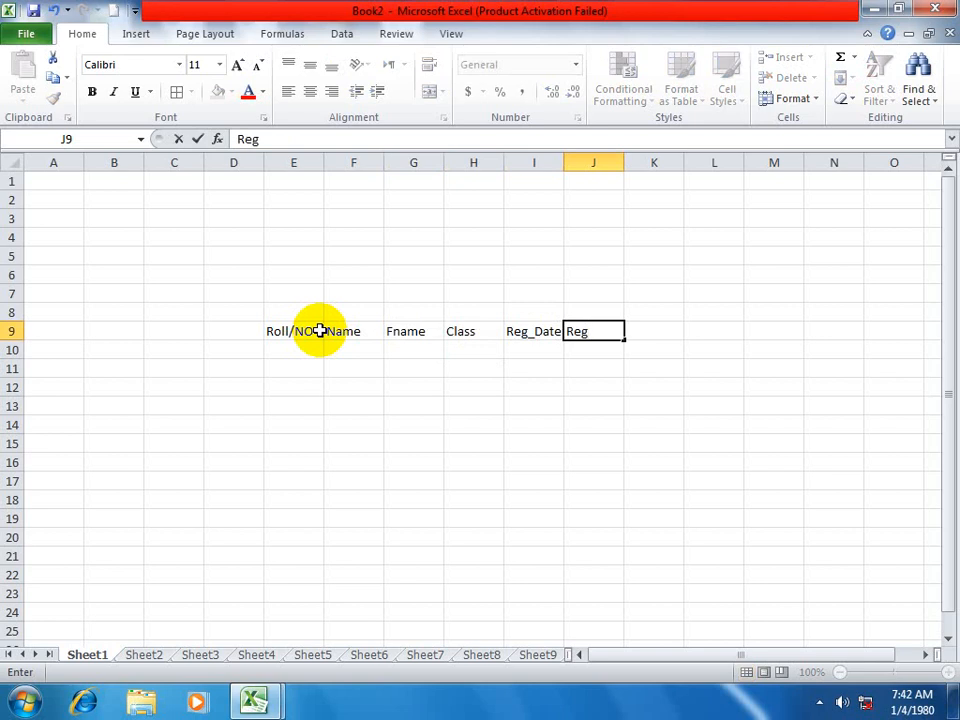
pyautogui.write('eg_time')
pyautogui.press('Return')
# Enter 1 in K9 and extend it across row 9 as a number series up to 30 in AN9.
pyautogui.press('Up')
pyautogui.press('Right')
pyautogui.write('1')
pyautogui.press('Return')
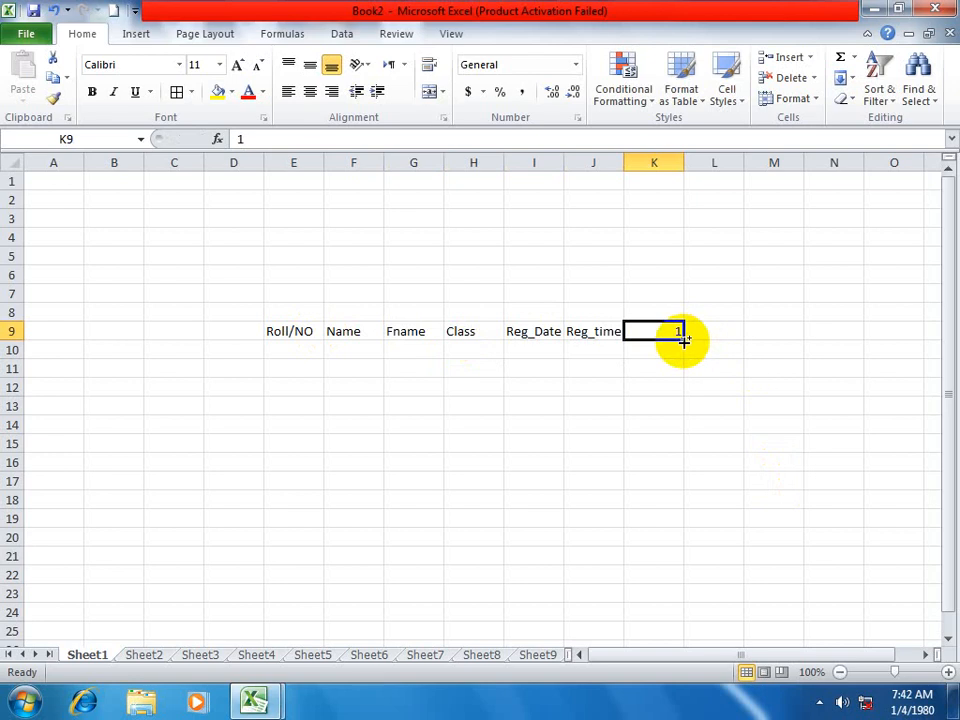
pyautogui.moveTo(683, 341); pyautogui.dragTo(201, 330)
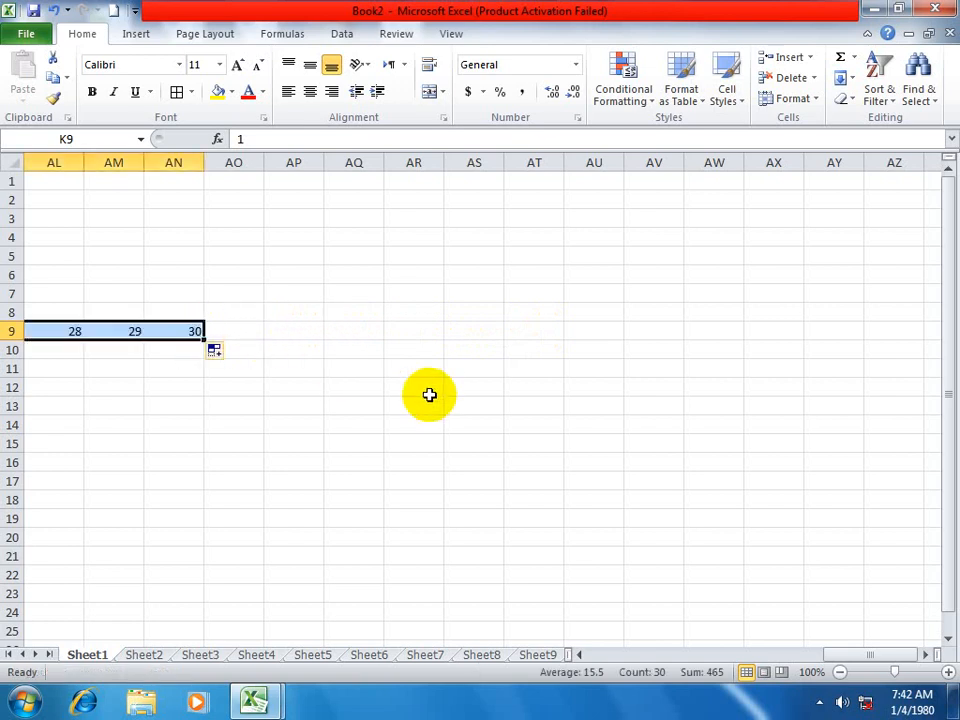
# Narrow column K to roughly half its width so it just fits the day number.
pyautogui.moveTo(861, 655); pyautogui.dragTo(645, 655)
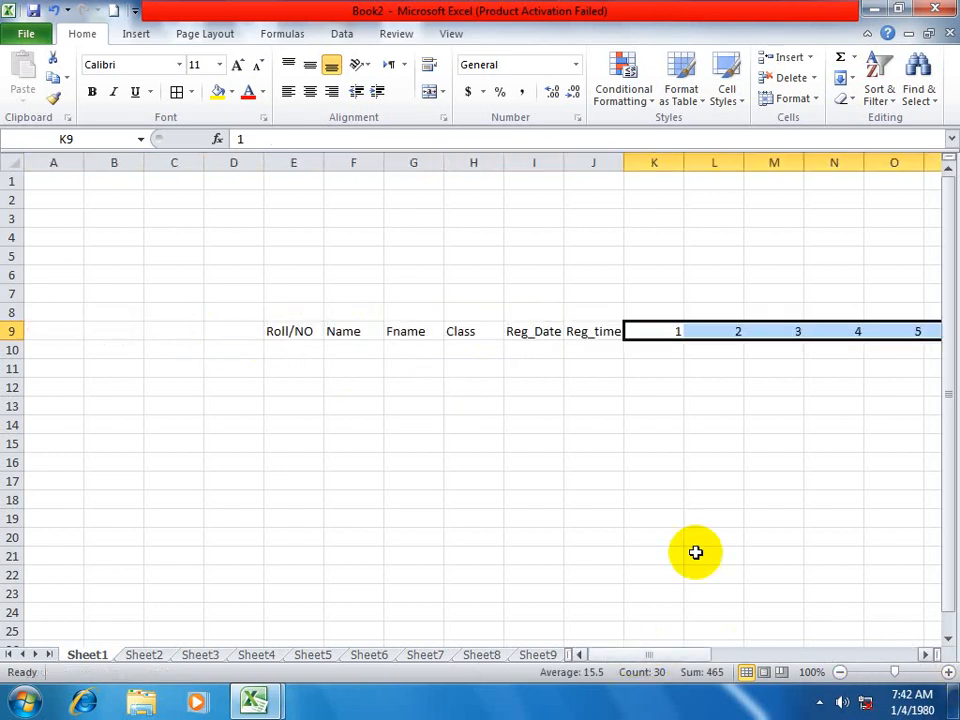
pyautogui.click(707, 423)
pyautogui.moveTo(684, 164); pyautogui.dragTo(653, 164)
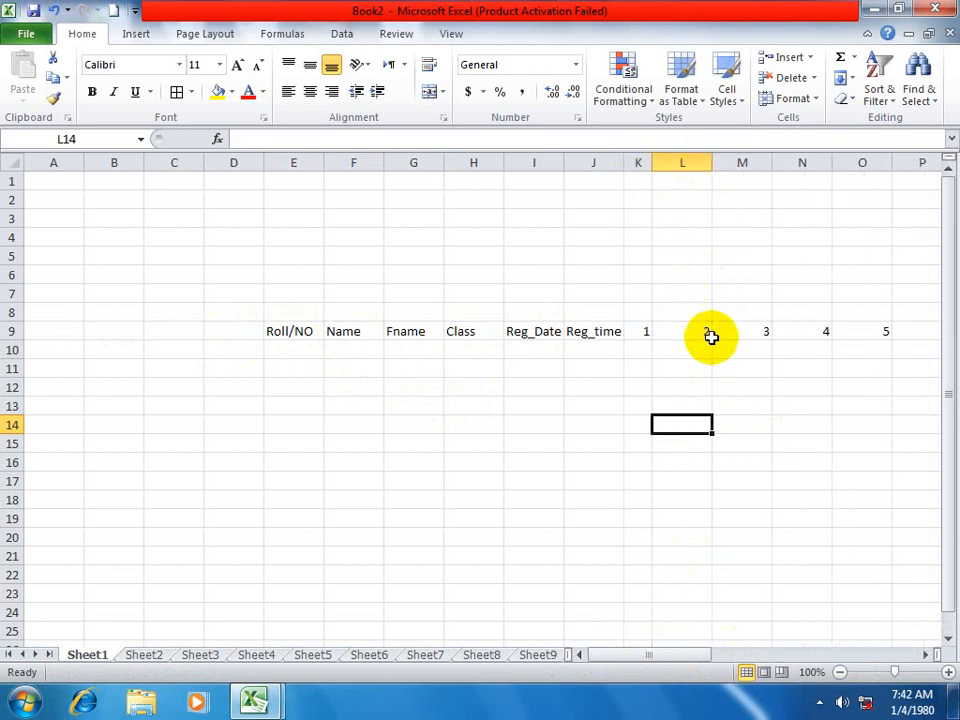
# Copy K9 and apply only its column width to L9:AN9 with Paste Special.
pyautogui.moveTo(712, 332); pyautogui.dragTo(761, 331)
pyautogui.click(639, 332)
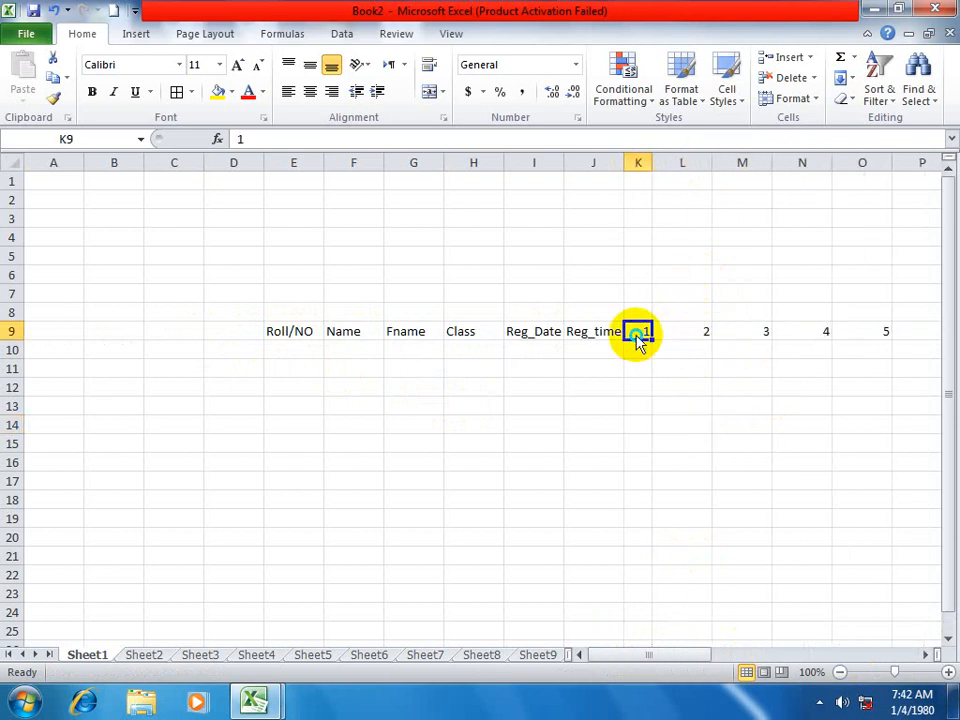
pyautogui.rightClick(640, 333)
pyautogui.click(675, 370)
pyautogui.moveTo(684, 332); pyautogui.dragTo(830, 333)
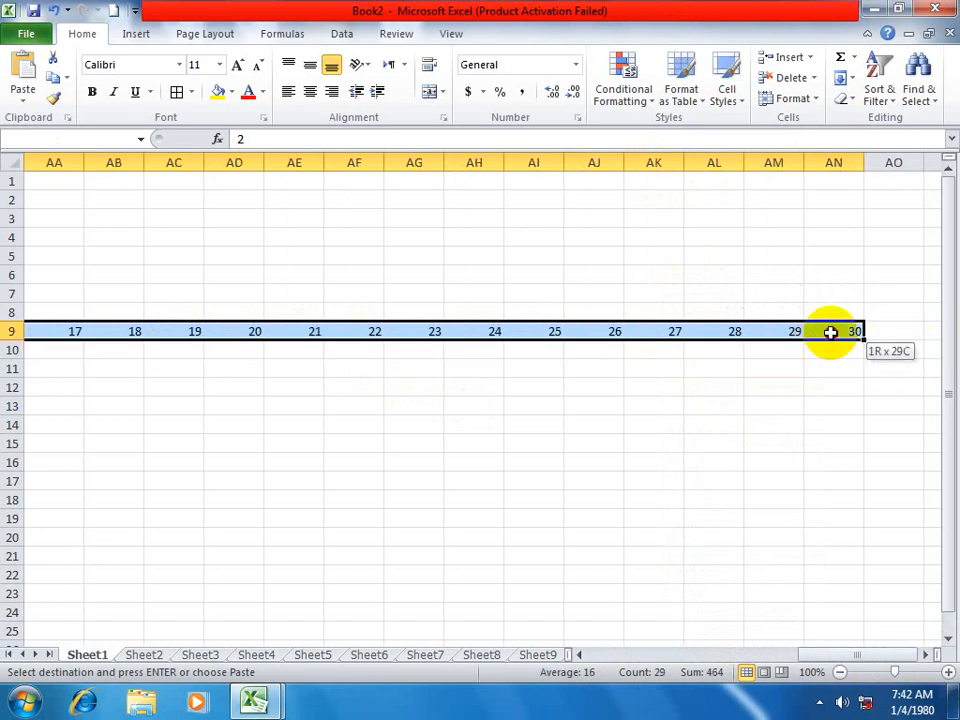
pyautogui.rightClick(830, 333)
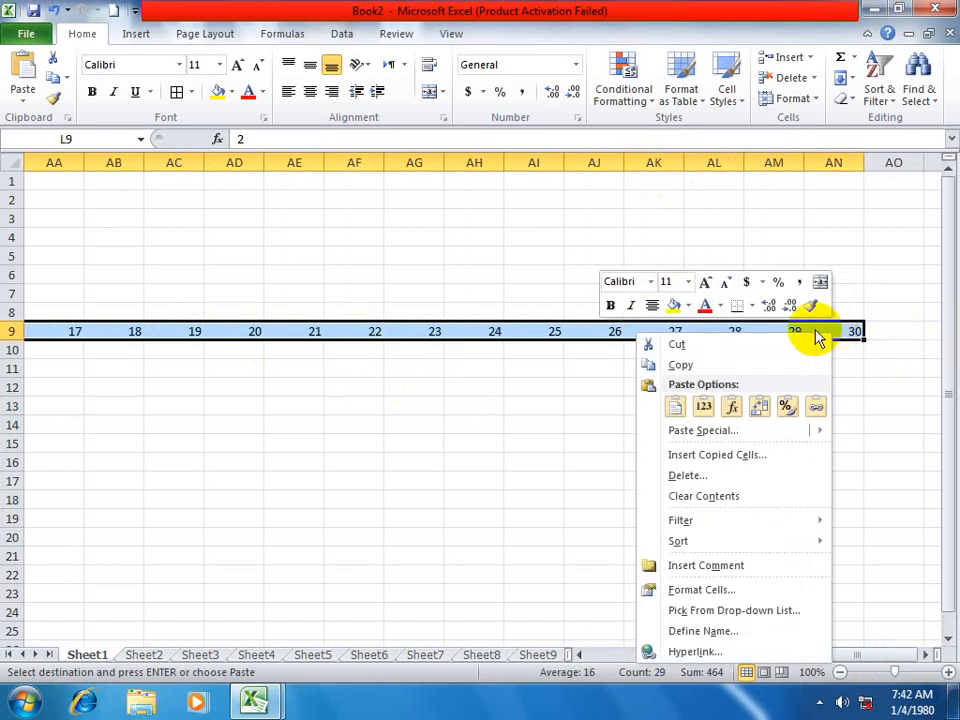
pyautogui.click(703, 435)
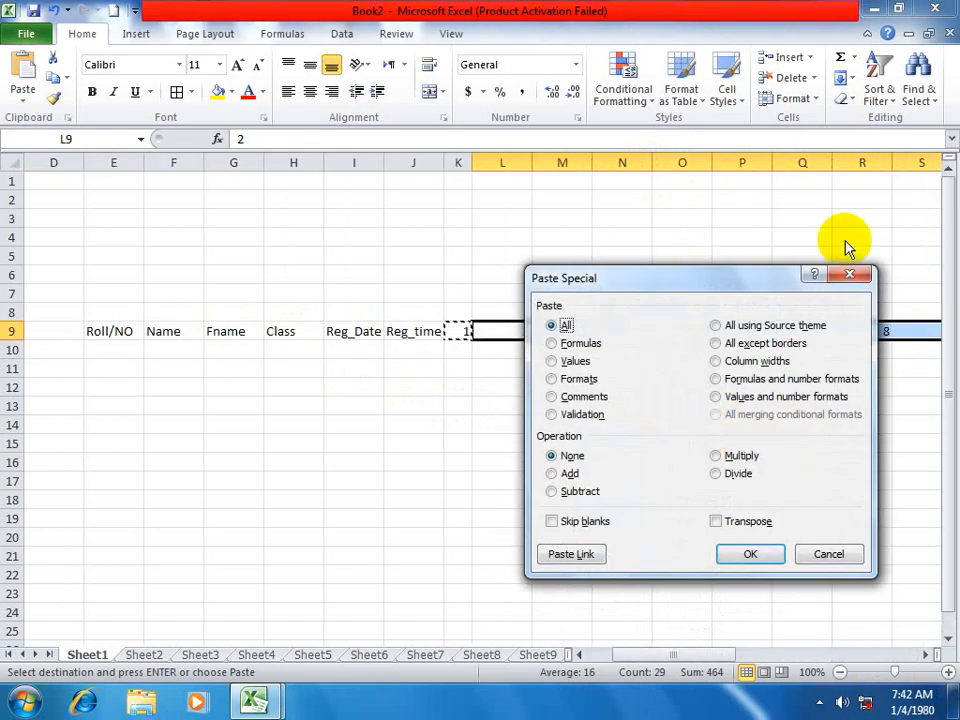
pyautogui.click(712, 301)
pyautogui.moveTo(745, 235); pyautogui.dragTo(381, 216)
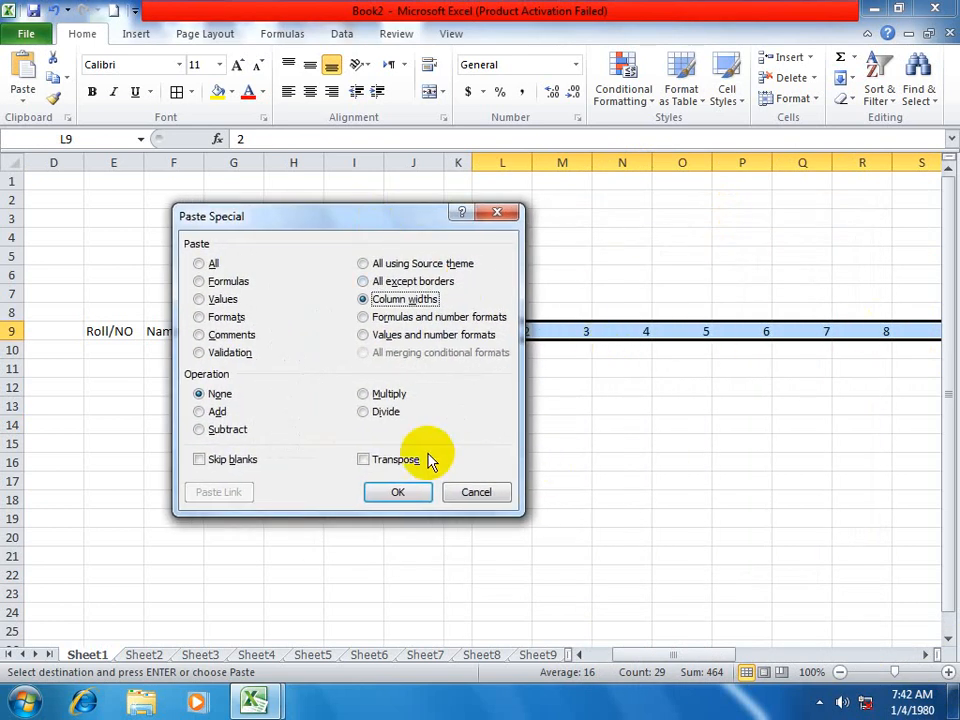
pyautogui.click(394, 489)
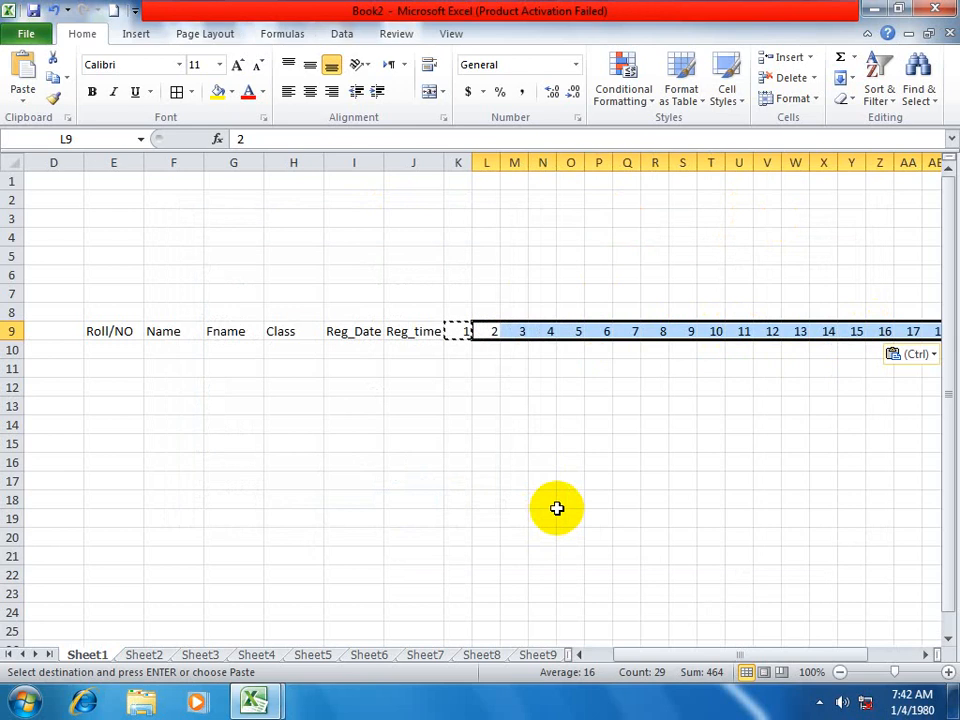
pyautogui.press('Escape')
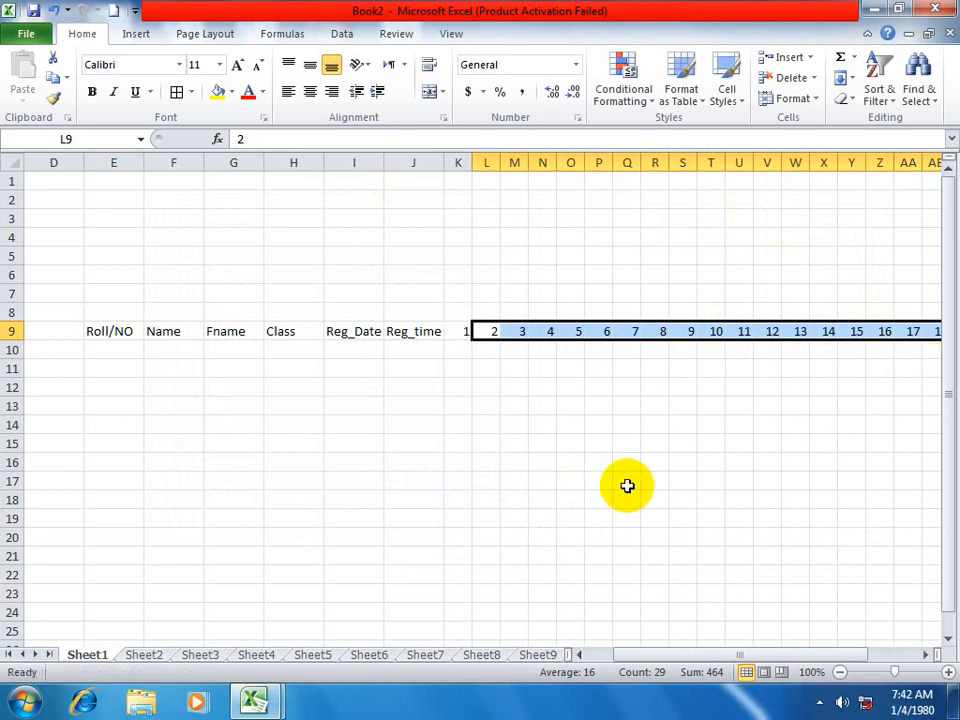
# Enter 1 in E10 and fill it down as a number series to 15 in E24.
pyautogui.click(128, 348)
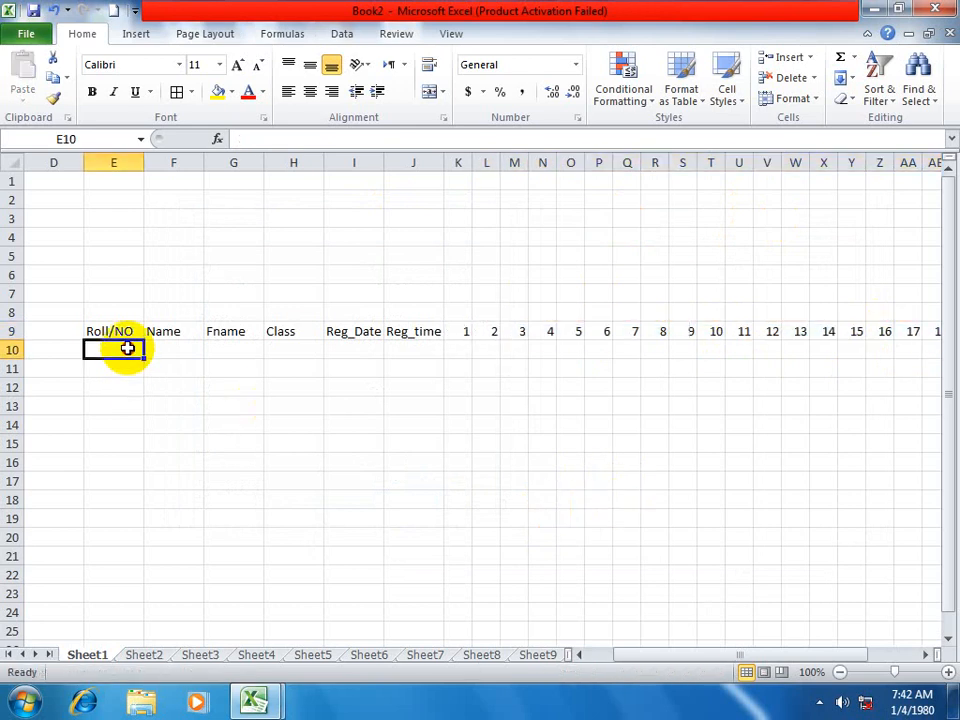
pyautogui.write('1')
pyautogui.click(143, 390)
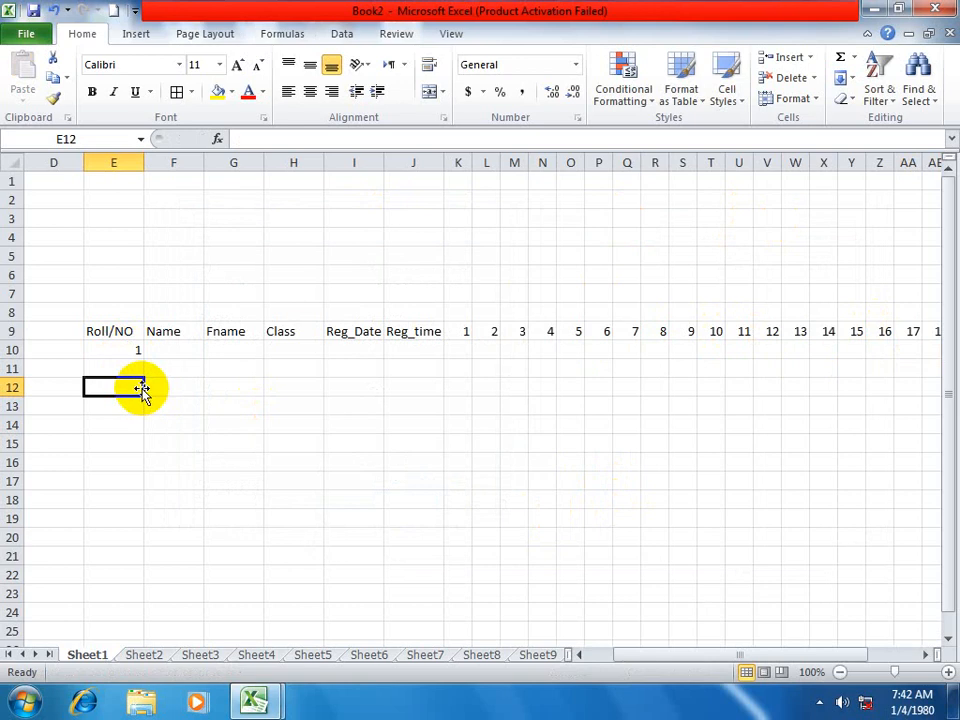
pyautogui.click(134, 352)
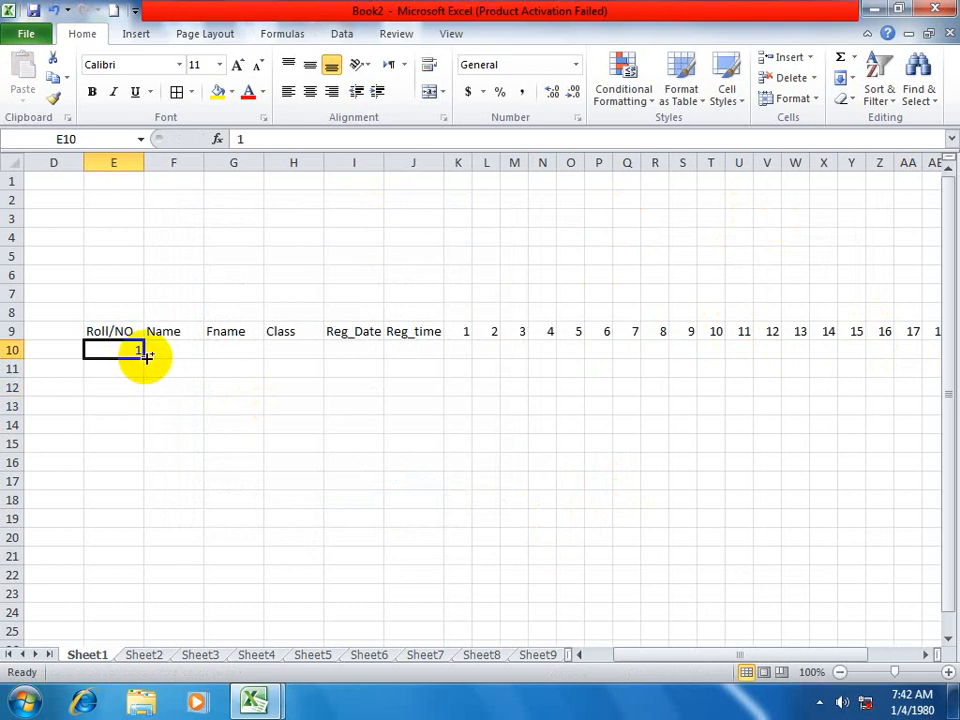
pyautogui.moveTo(146, 355); pyautogui.dragTo(137, 618)
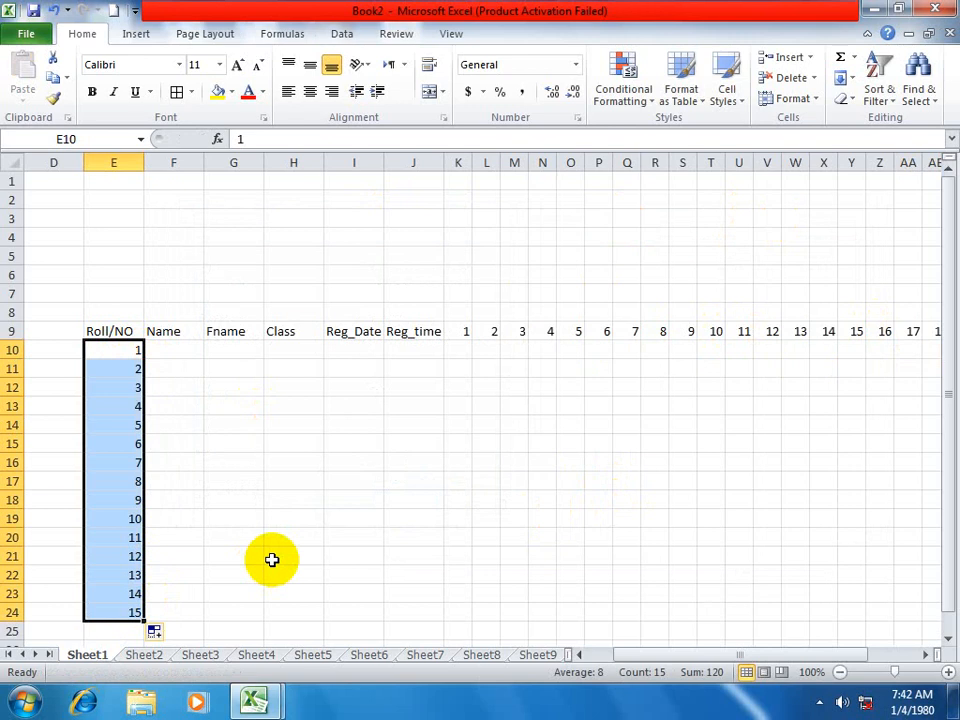
pyautogui.click(290, 479)
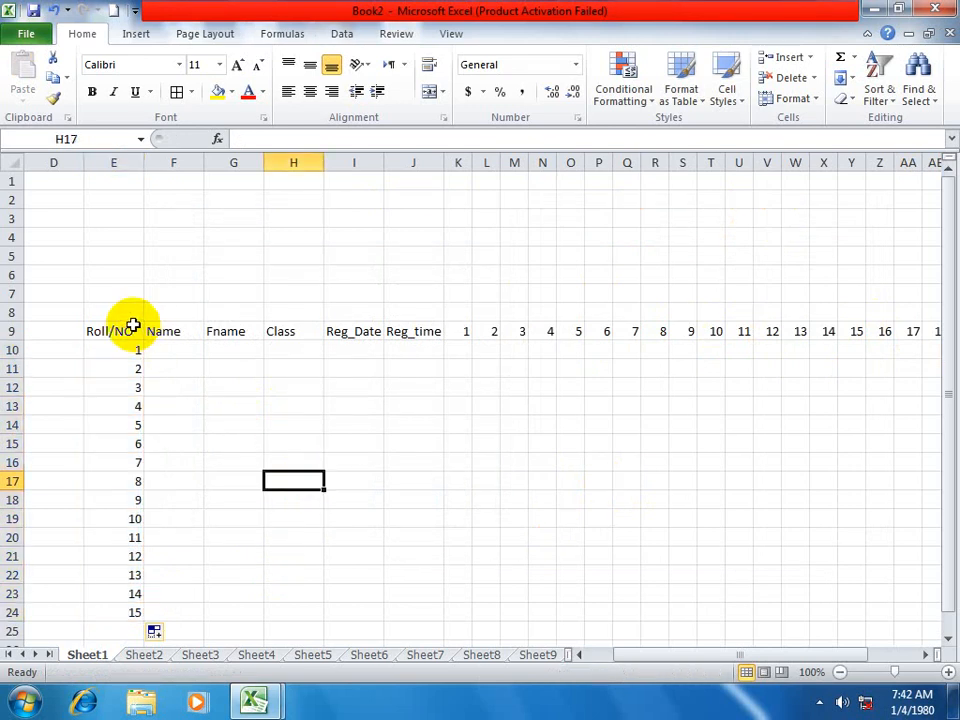
# Apply all borders to the register range E9:AN23 and clear the extra roll number in E24.
pyautogui.moveTo(131, 328); pyautogui.dragTo(853, 591)
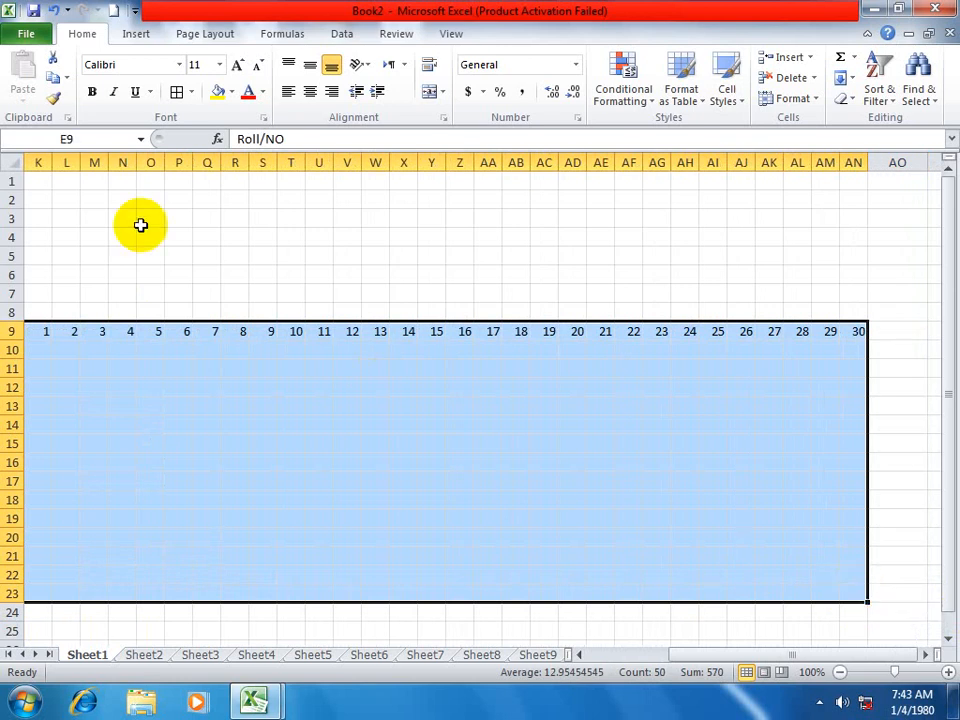
pyautogui.click(192, 92)
pyautogui.click(218, 241)
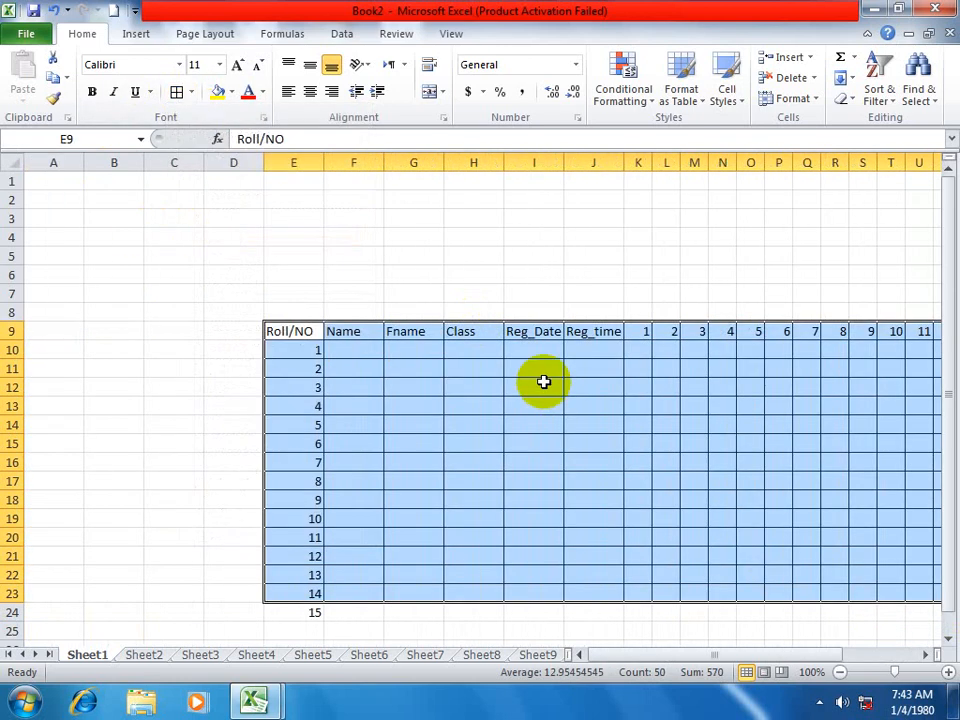
pyautogui.click(544, 261)
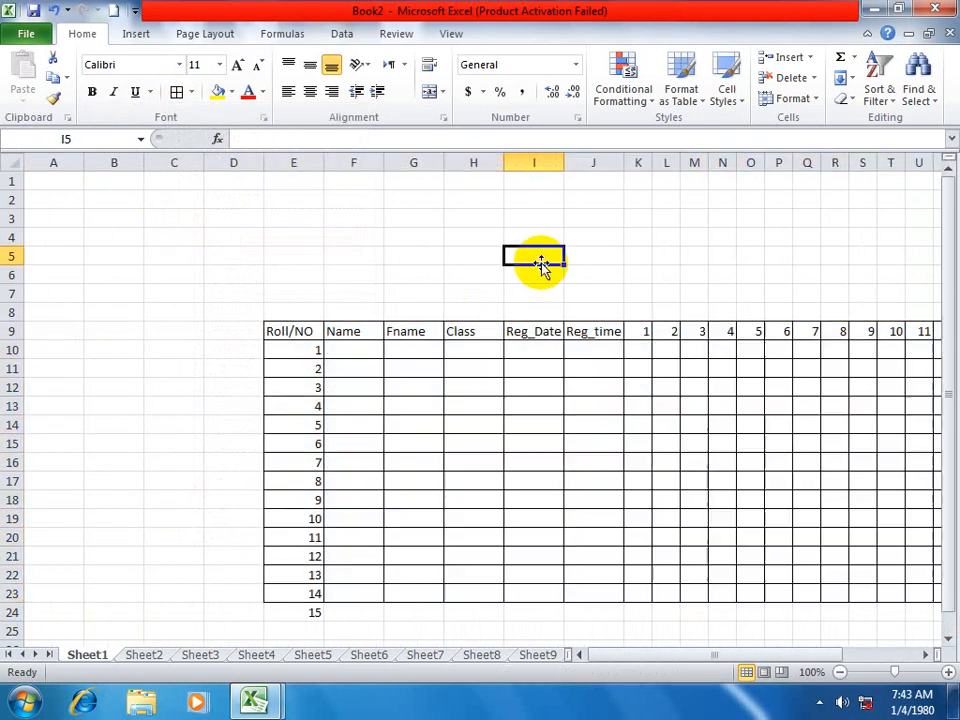
pyautogui.click(317, 616)
pyautogui.press('Delete')
# Enter the student's name in F10 and the father's name in G10.
pyautogui.click(357, 347)
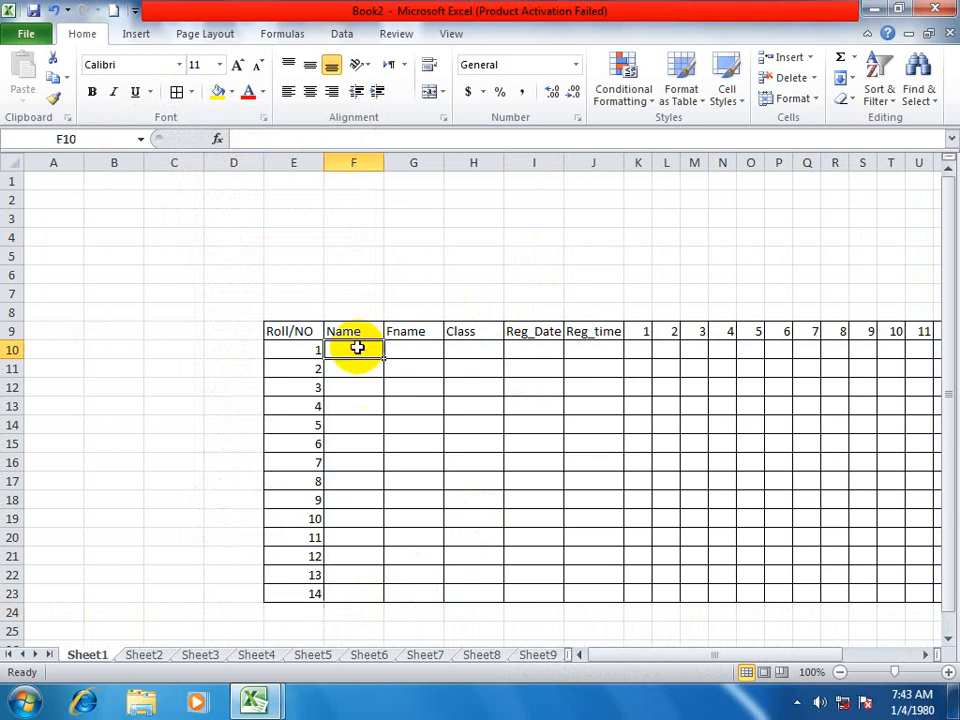
pyautogui.write('fawad')
pyautogui.press('Return')
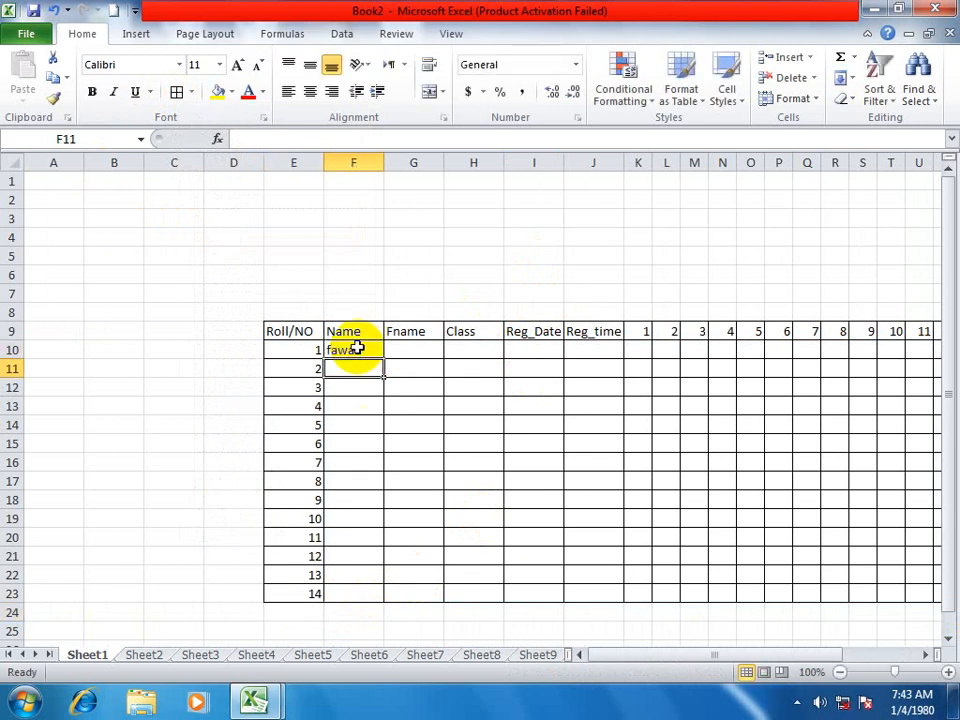
pyautogui.press('Up')
pyautogui.press('Right')
pyautogui.write('khan')
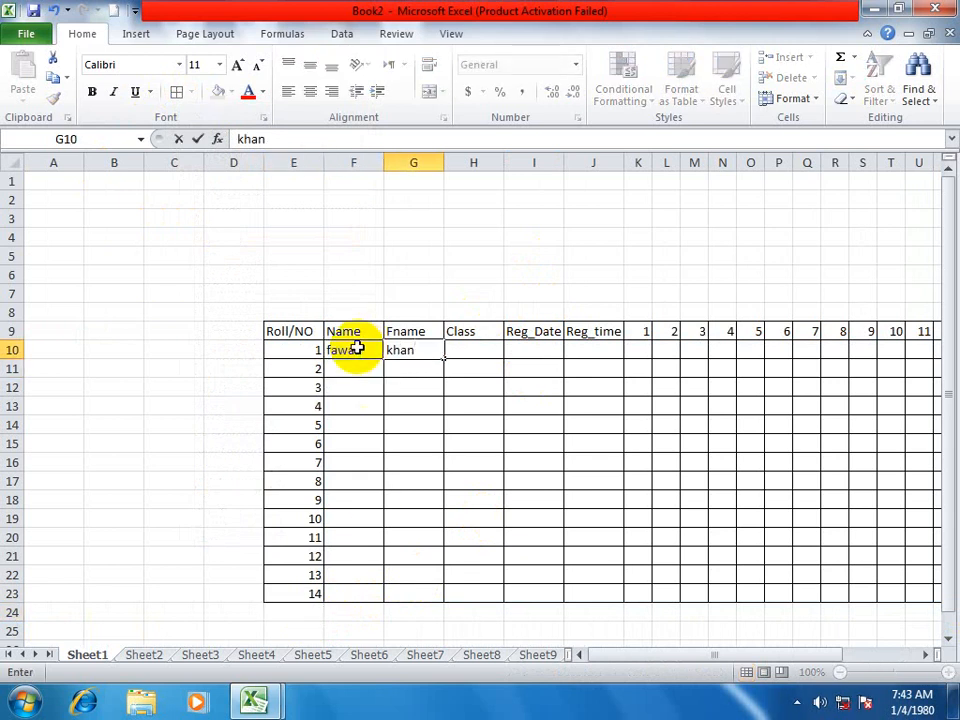
# Enter word as the student's class in H10.
pyautogui.press('Right')
pyautogui.write('wor')
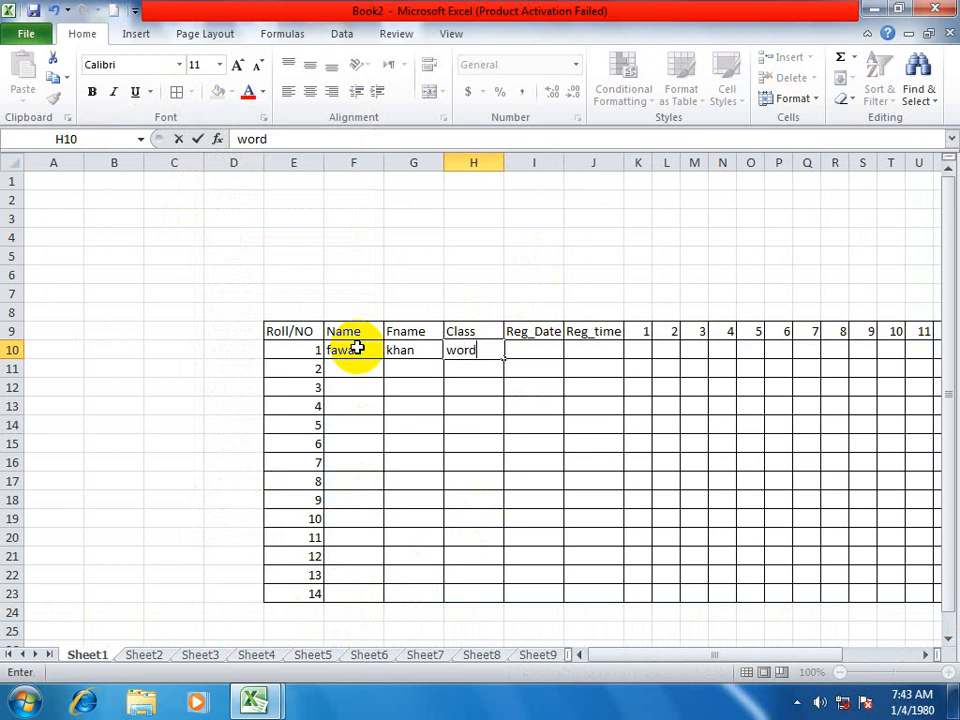
pyautogui.press('Return')
# Insert the current date, 1/4/1980, in I10 and the current time, 7:43 AM, in J10.
pyautogui.press('Right')
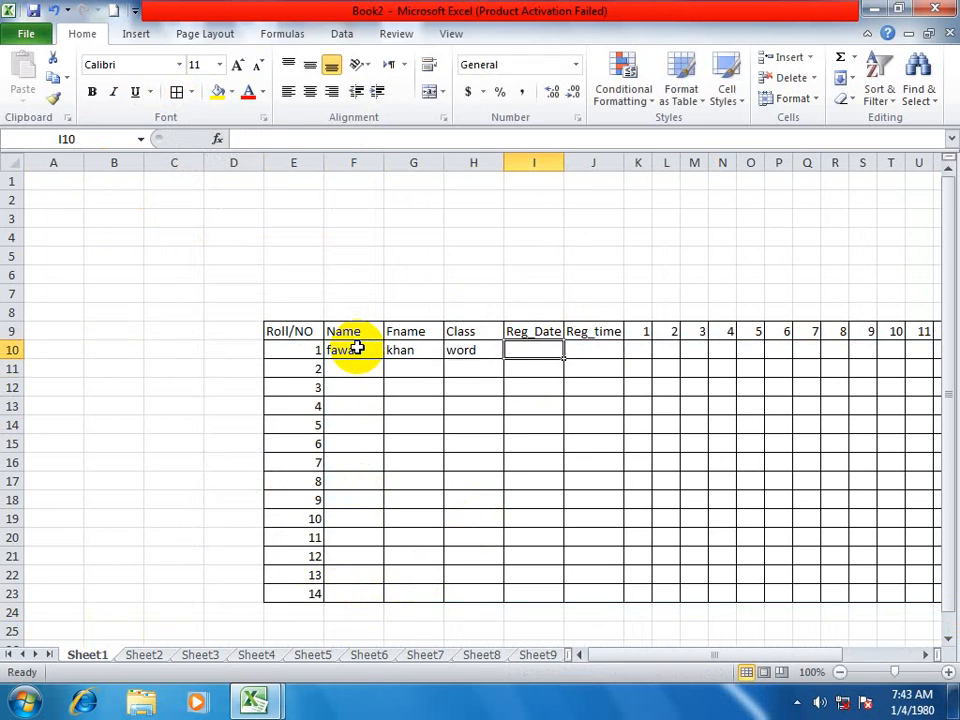
pyautogui.hotkey('ctrl', ';')
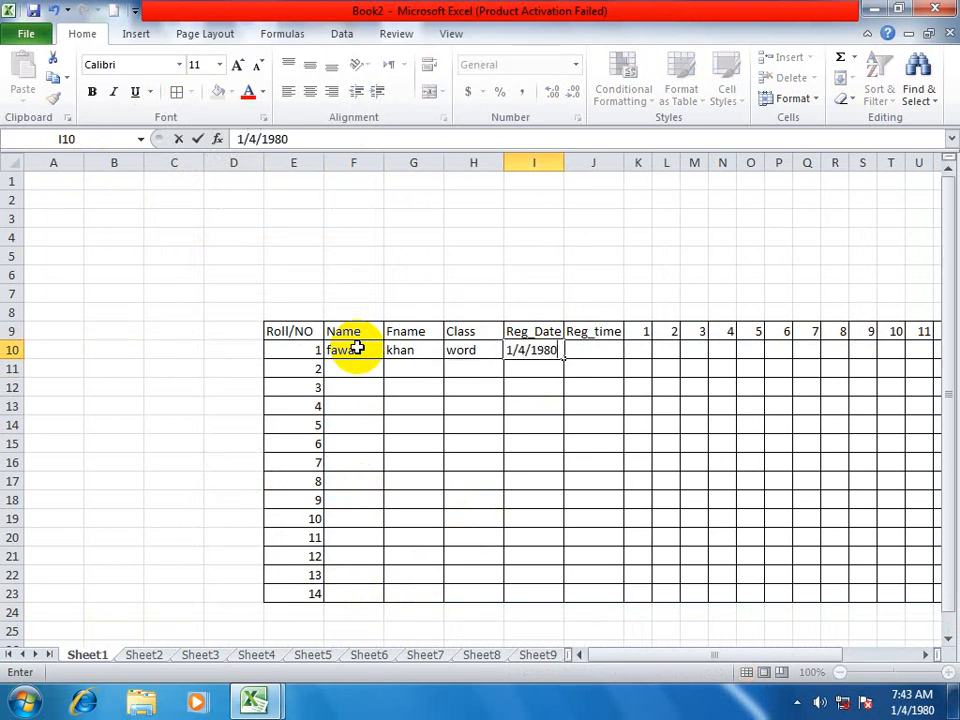
pyautogui.press('Return')
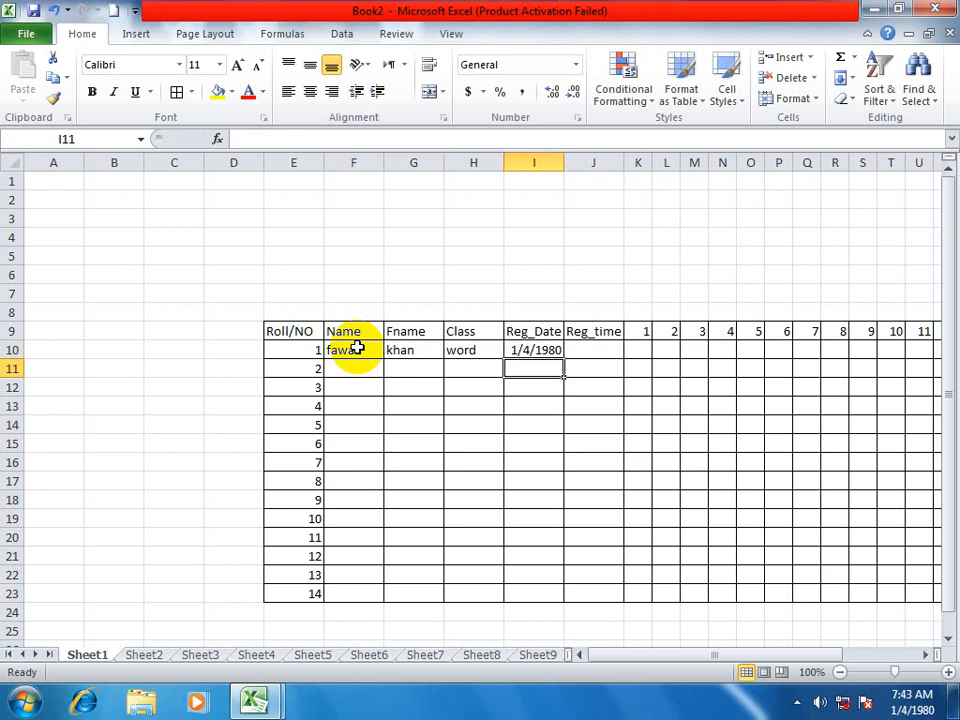
pyautogui.press('Up')
pyautogui.press('Right')
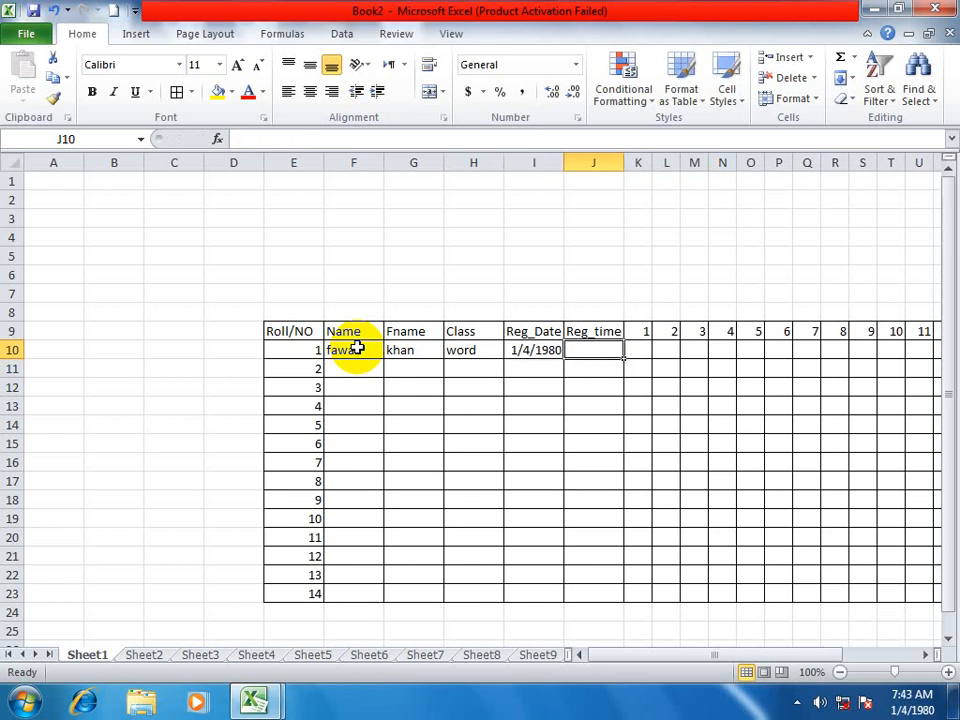
pyautogui.hotkey('ctrl', 'shift', ';')
pyautogui.press('Return')
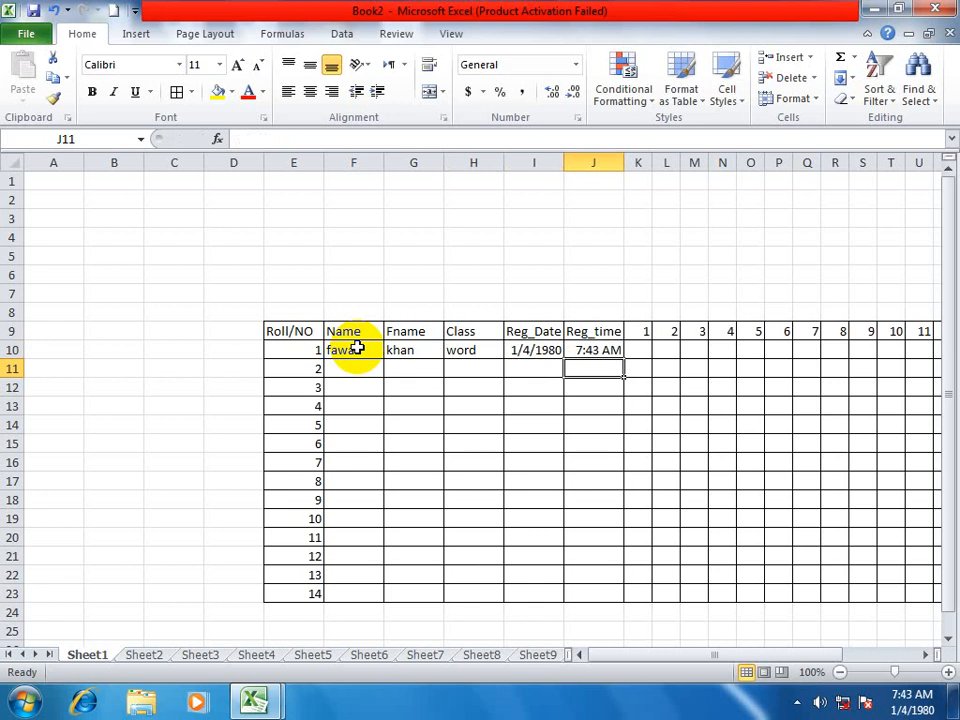
pyautogui.press('super+r')
pyautogui.press('Return')
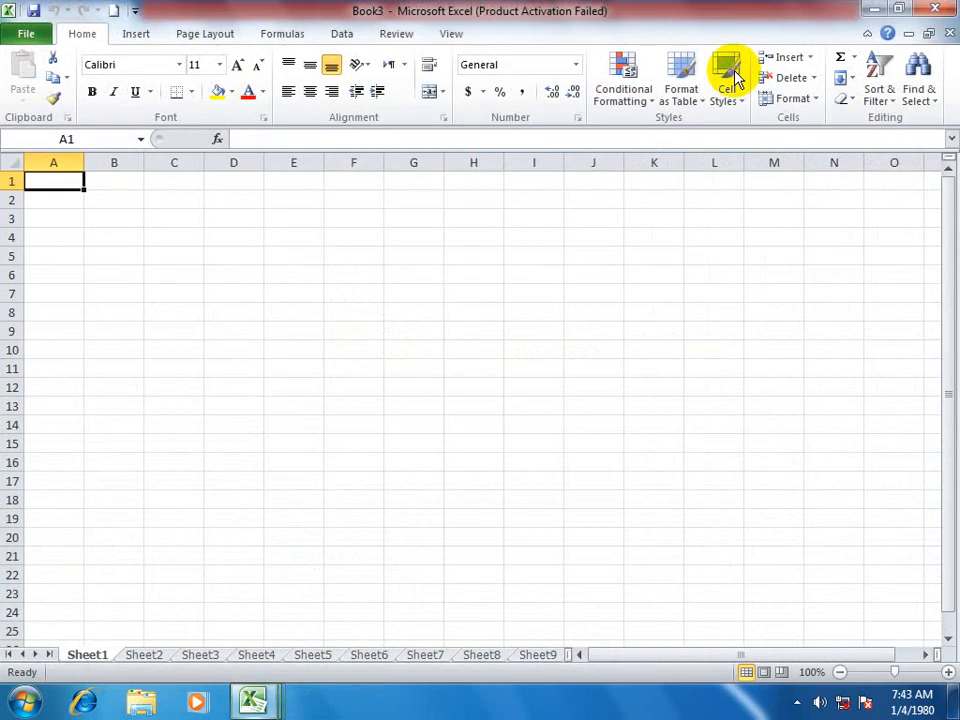
pyautogui.hotkey('alt', 'F4')
# Launch the On-Screen Keyboard with the osk command, highlight its Ctrl key, and close the keyboard.
pyautogui.press('super+r')
pyautogui.write('os')
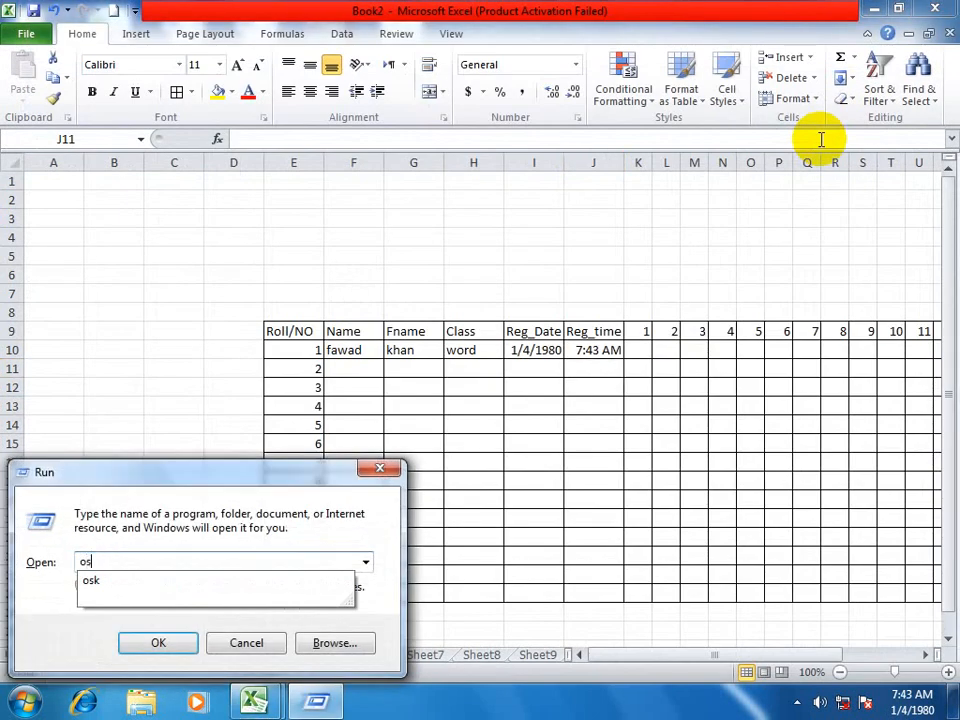
pyautogui.write('k')
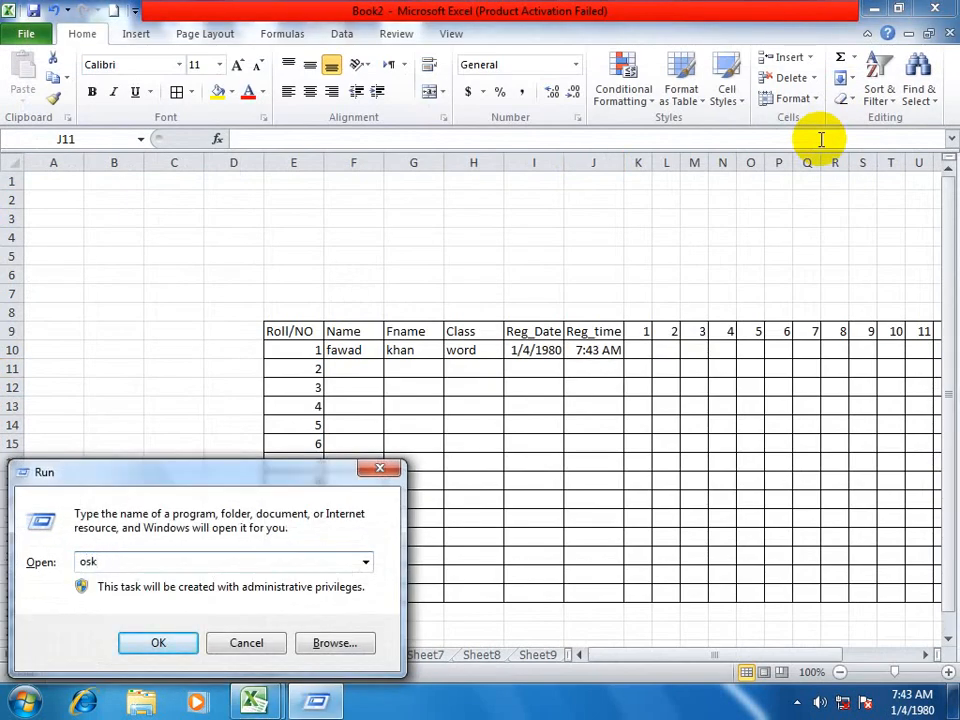
pyautogui.press('Return')
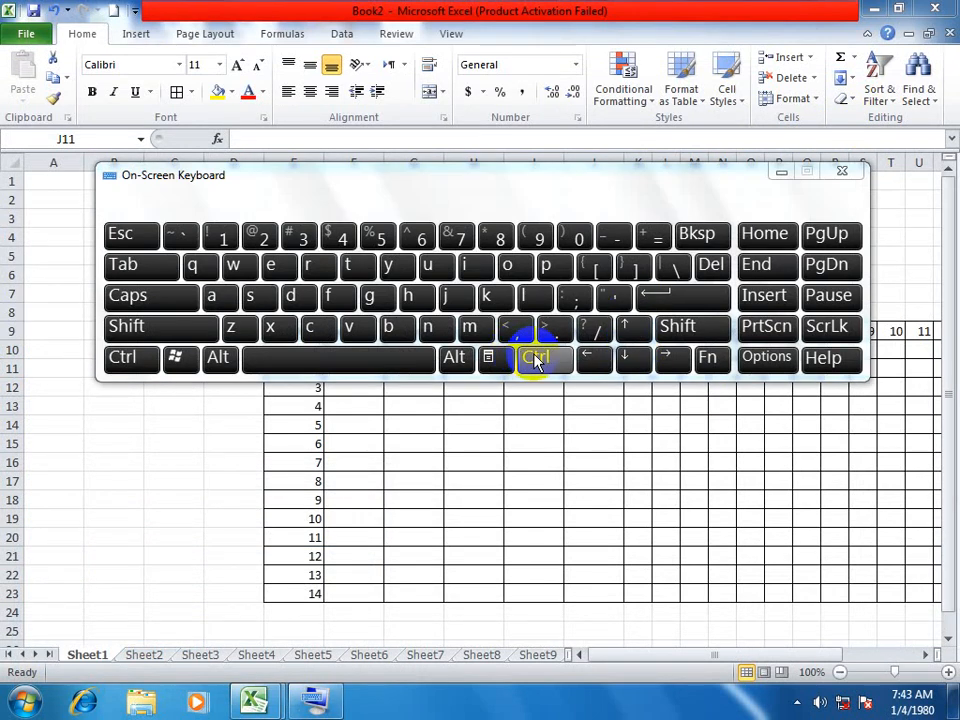
pyautogui.click(536, 360)
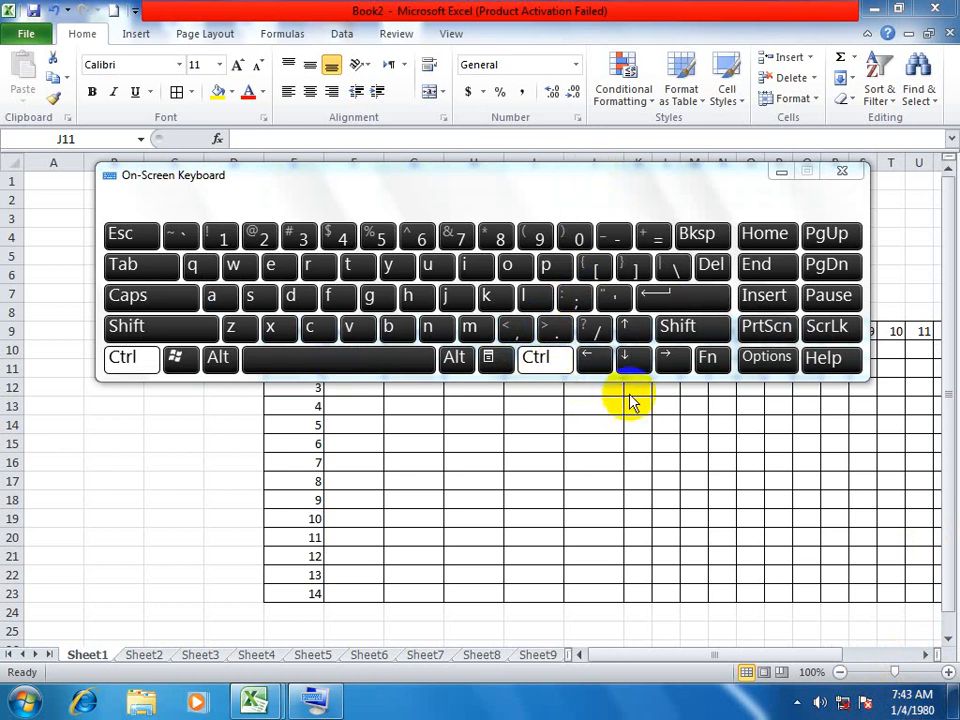
pyautogui.click(842, 172)
# Enter the headers money, zakat and total zakat in D34:F34 and widen column F slightly to fit its header.
pyautogui.scroll(-6, 679, 334)
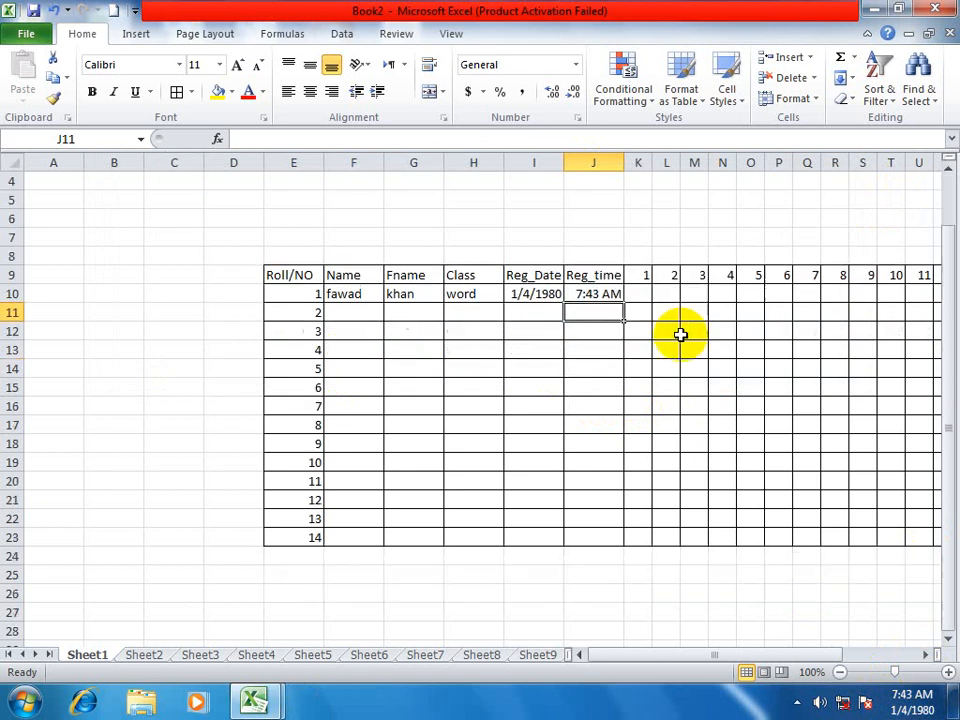
pyautogui.click(274, 461)
pyautogui.click(249, 463)
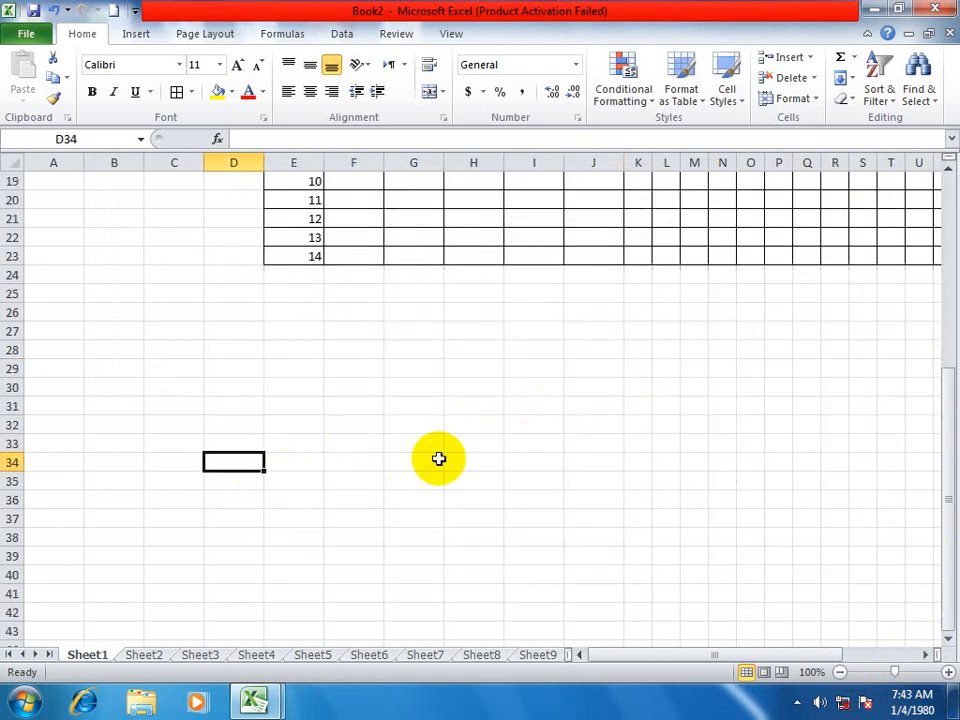
pyautogui.write('money')
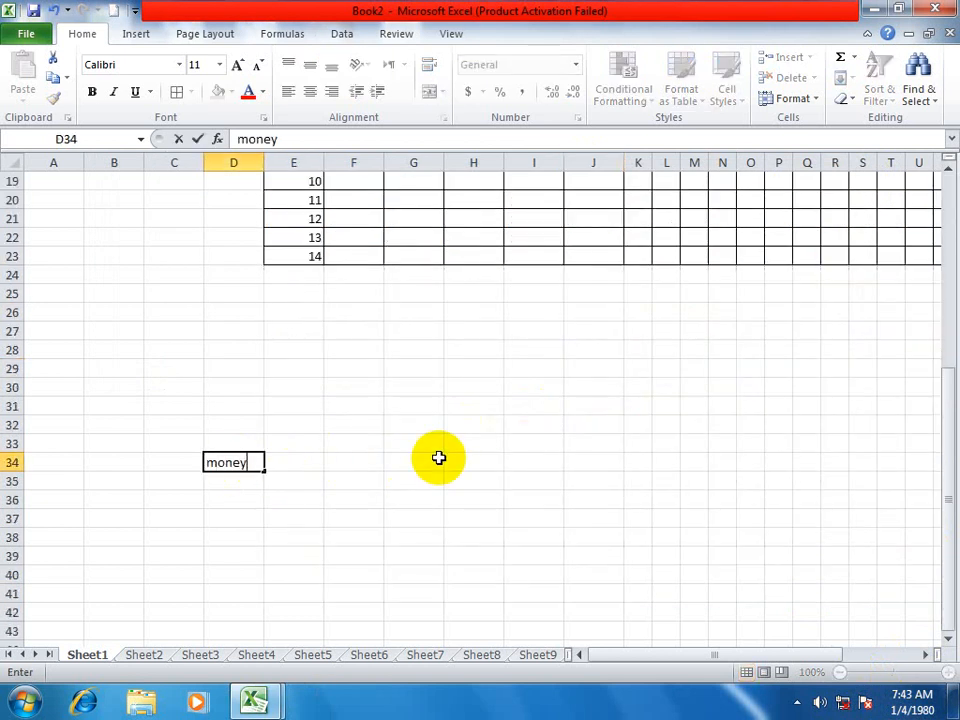
pyautogui.press('Right')
pyautogui.write('zakat')
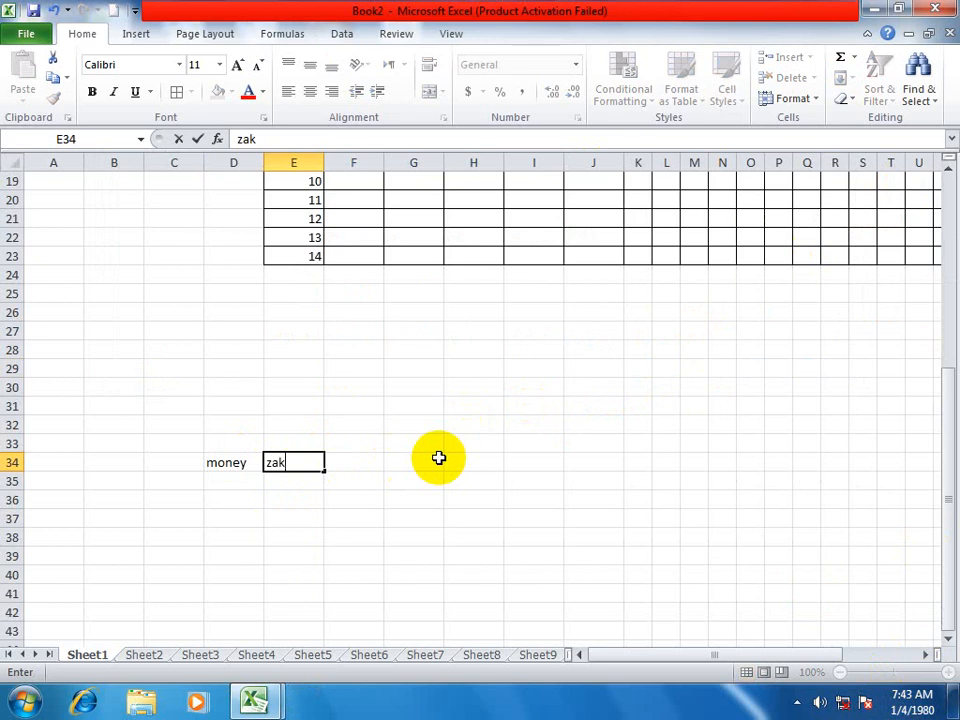
pyautogui.press('Return')
pyautogui.press('Up')
pyautogui.press('Right')
pyautogui.write('z')
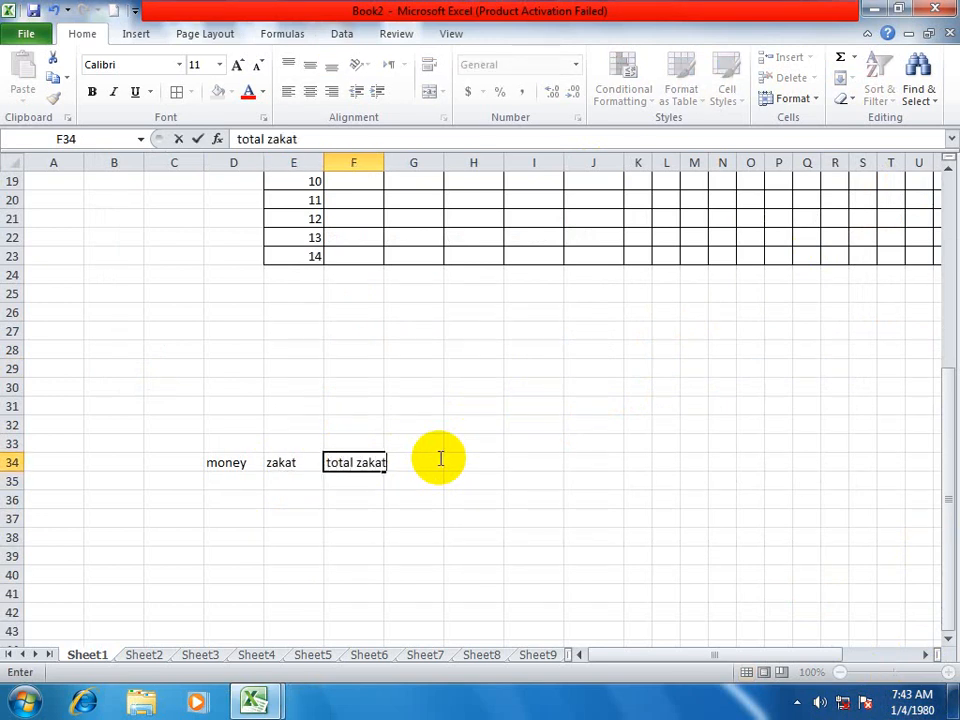
pyautogui.press('Return')
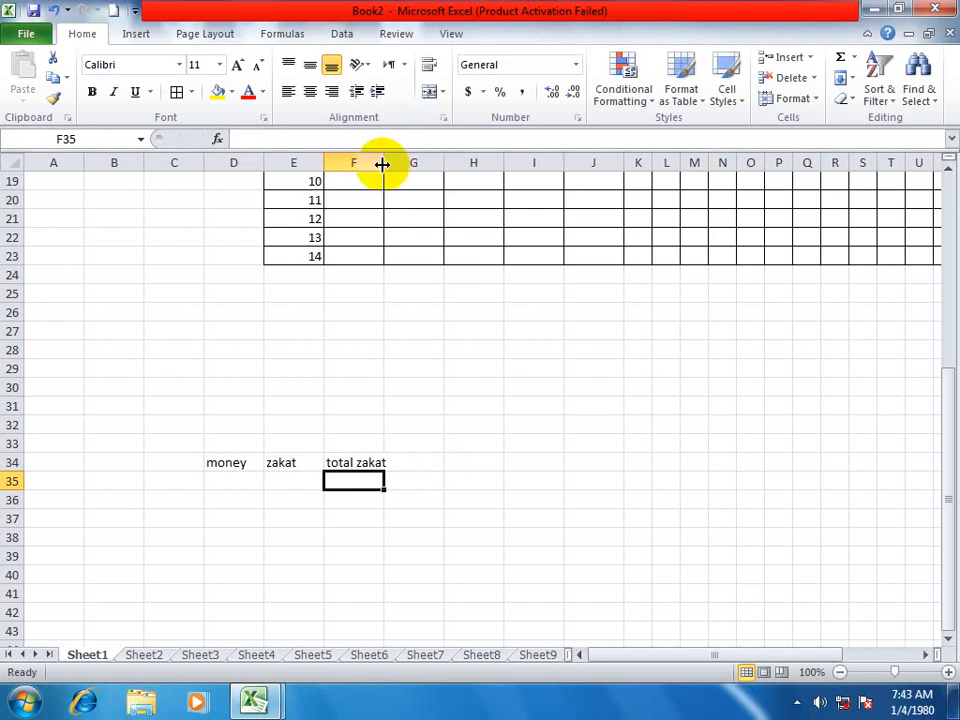
pyautogui.moveTo(383, 163); pyautogui.dragTo(390, 163)
# Enter 1000 and 2000 in D35 and D36 and extend the series down to 7000 in D41.
pyautogui.click(235, 476)
pyautogui.write('1000')
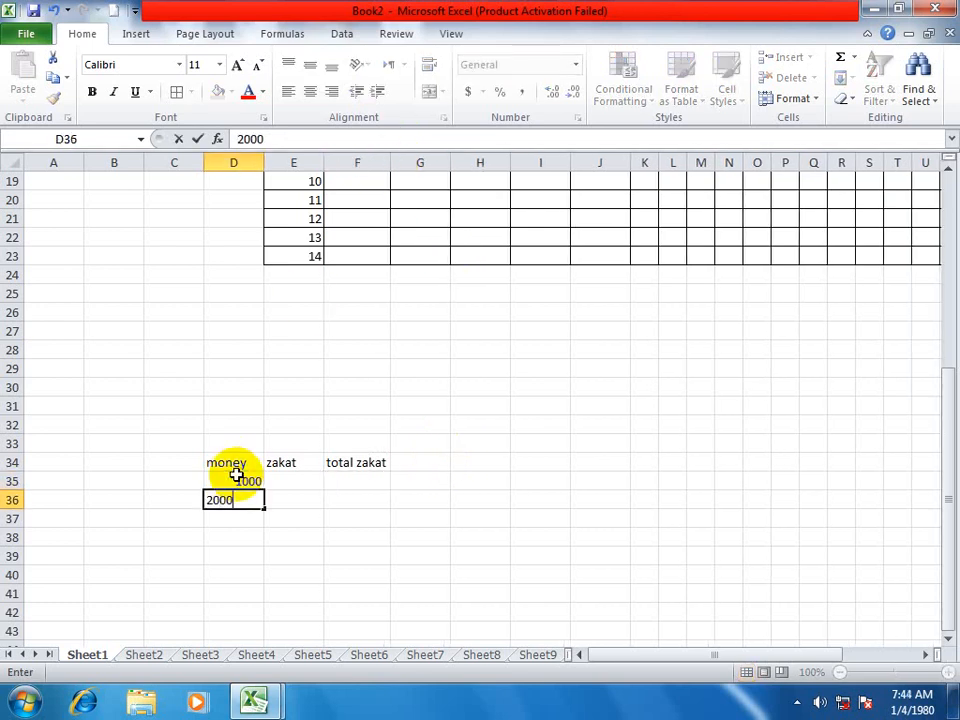
pyautogui.press('Return')
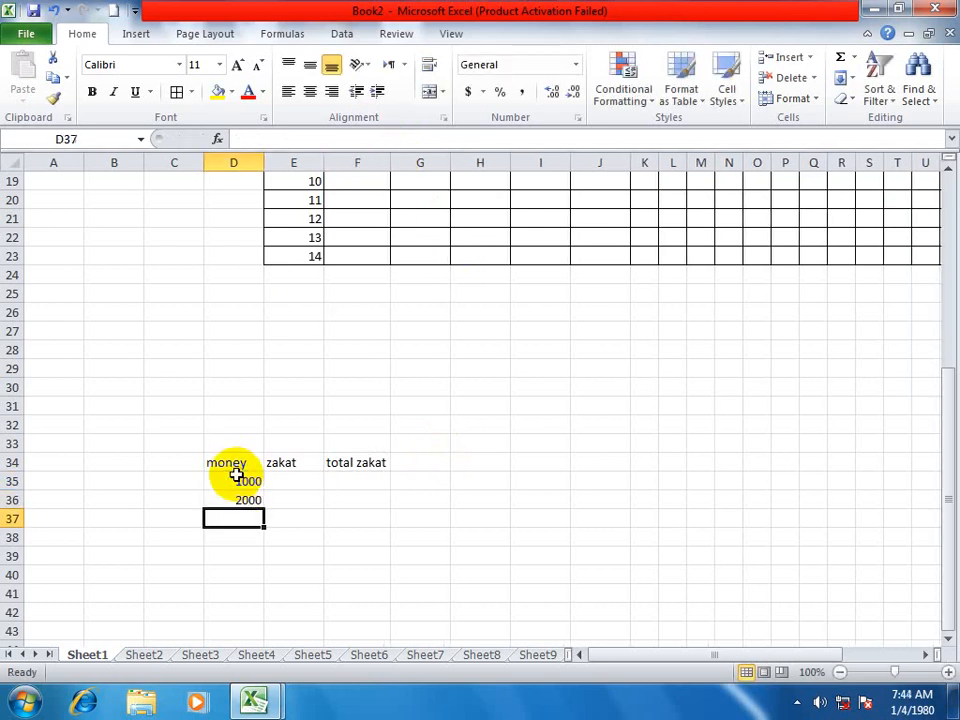
pyautogui.moveTo(240, 480); pyautogui.dragTo(266, 604)
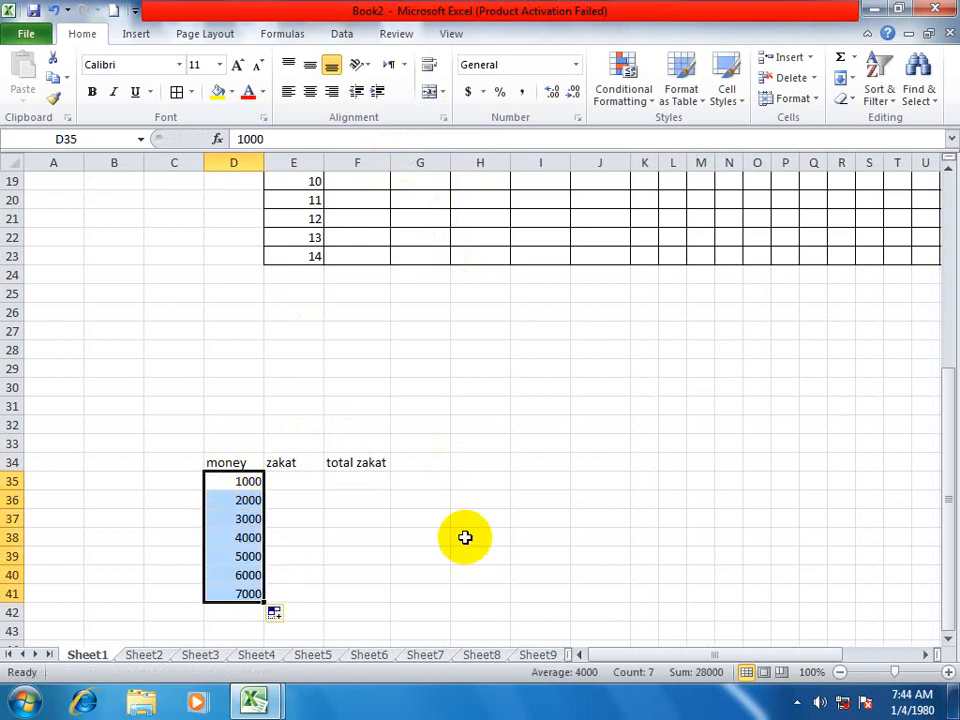
# Note the zakat proportion beside the table: 100 in H27, 2.5 in I27 and 1000 in H28.
pyautogui.moveTo(946, 478); pyautogui.dragTo(948, 454)
pyautogui.click(474, 372)
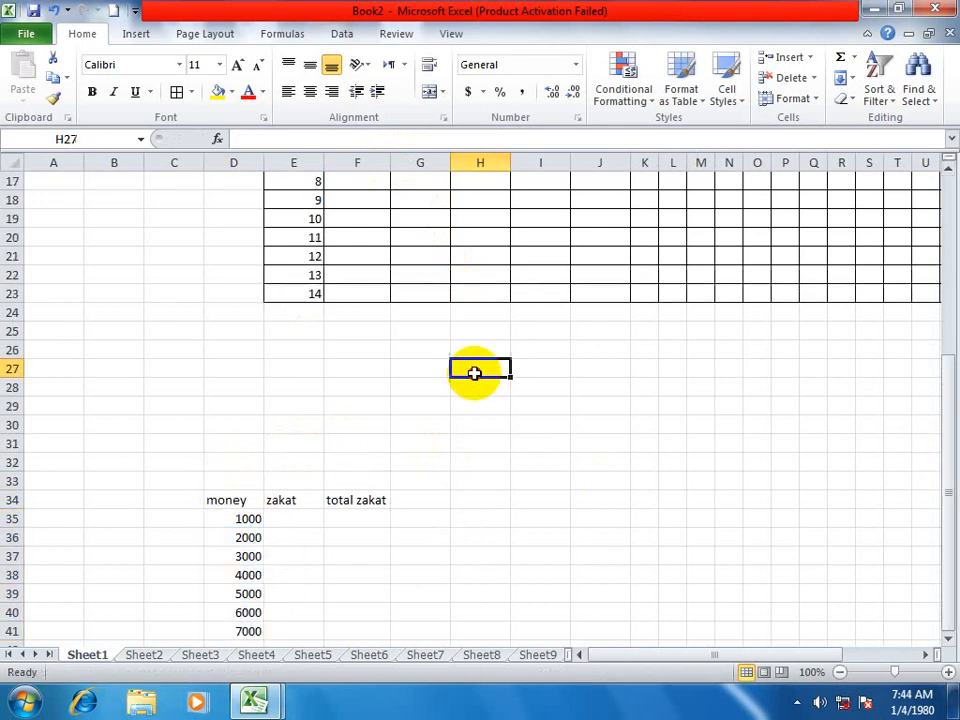
pyautogui.write('100')
pyautogui.press('Return')
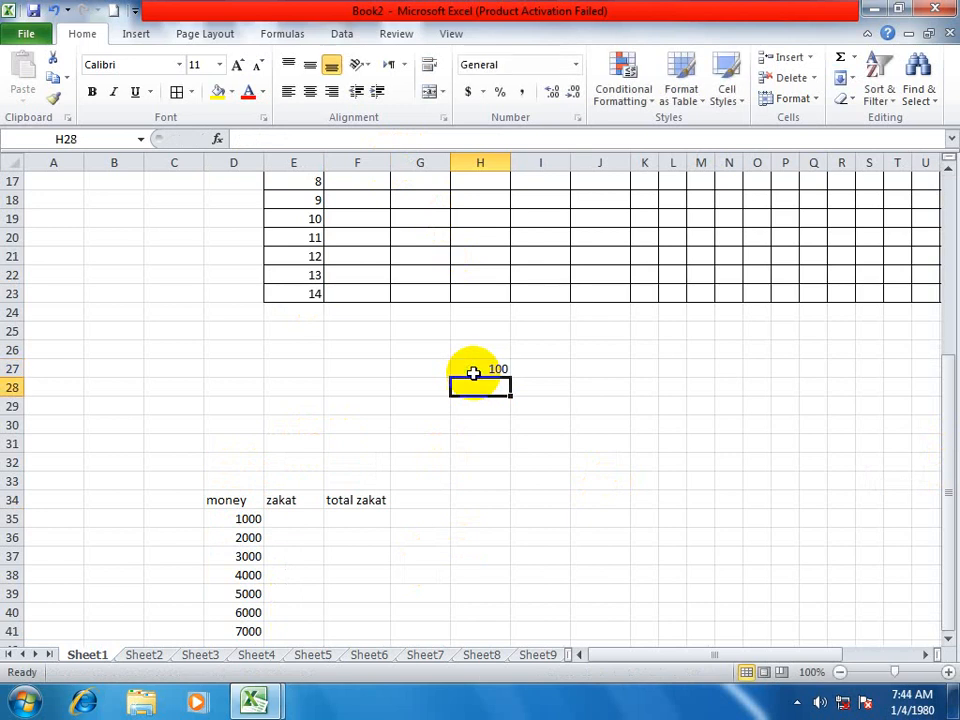
pyautogui.press('Up')
pyautogui.press('Right')
pyautogui.write('2')
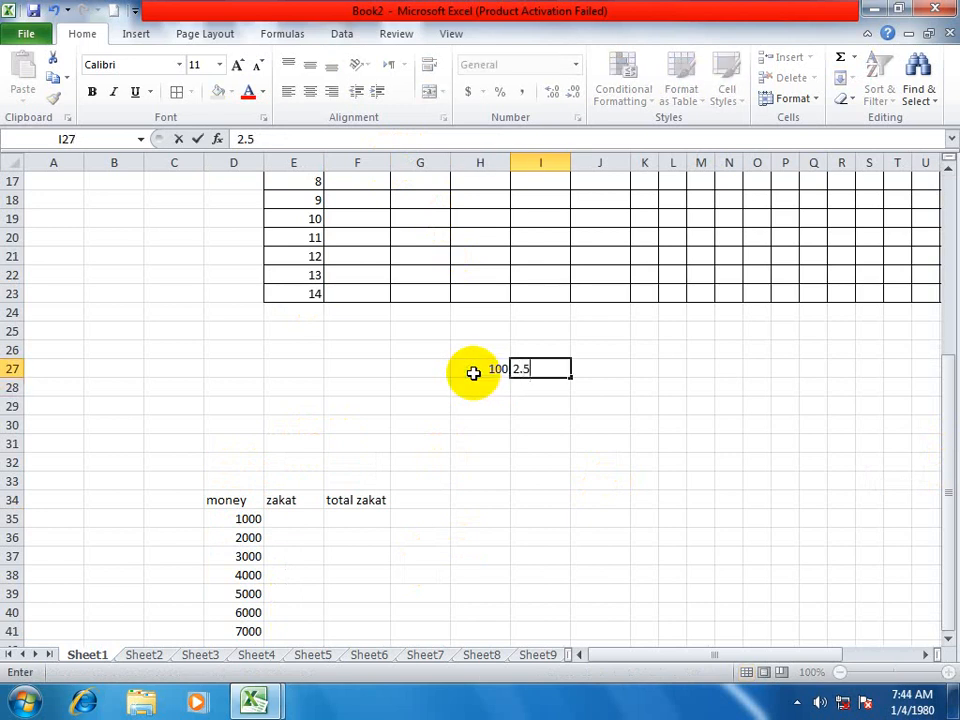
pyautogui.press('Return')
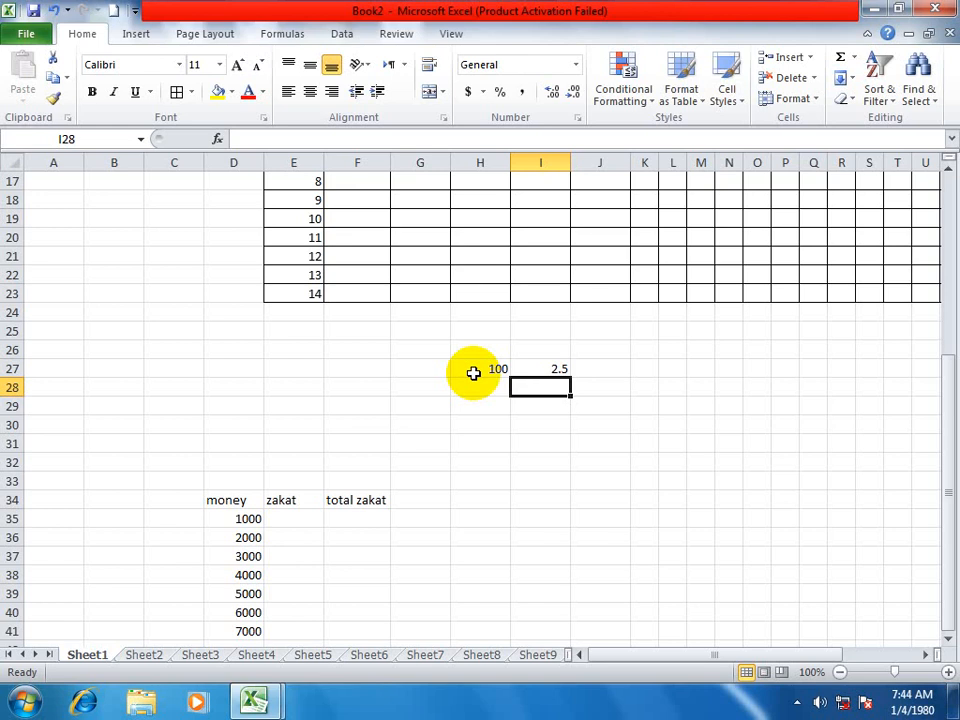
pyautogui.press('Left')
pyautogui.write('100')
pyautogui.press('Return')
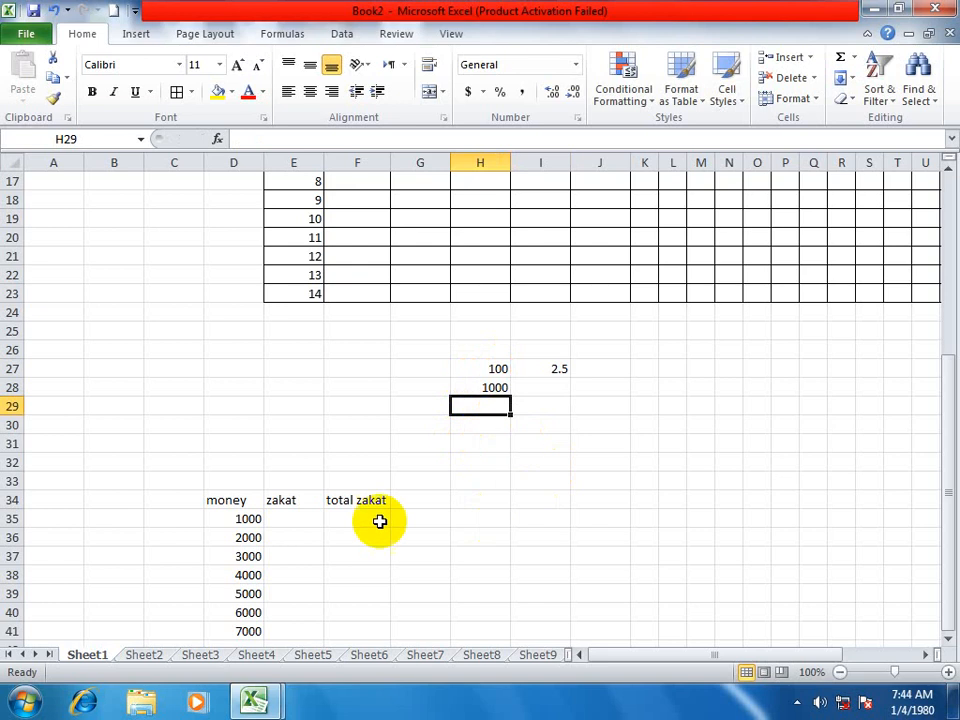
# Enter the zakat rate 2.5 in E35 and copy it down through E41.
pyautogui.click(302, 519)
pyautogui.write('2.5')
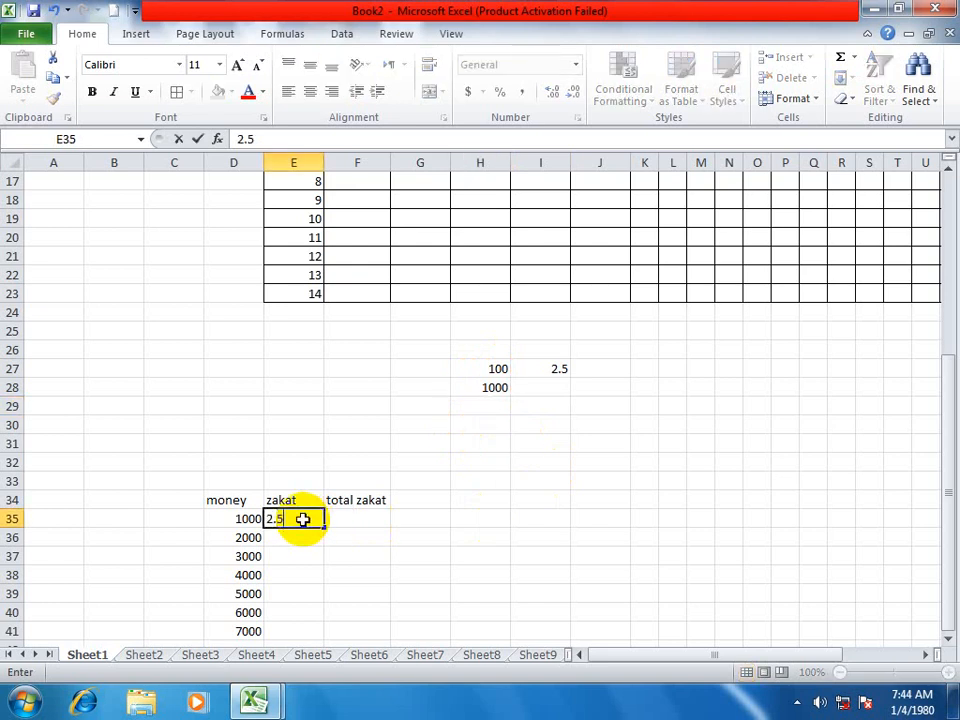
pyautogui.press('Return')
pyautogui.click(312, 519)
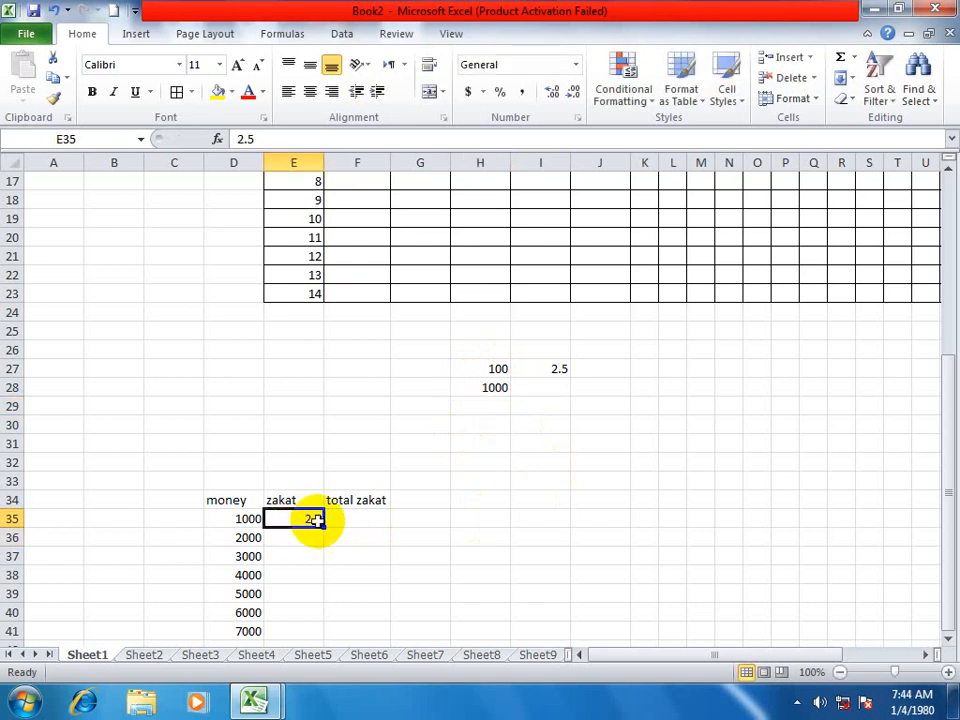
pyautogui.doubleClick(325, 527)
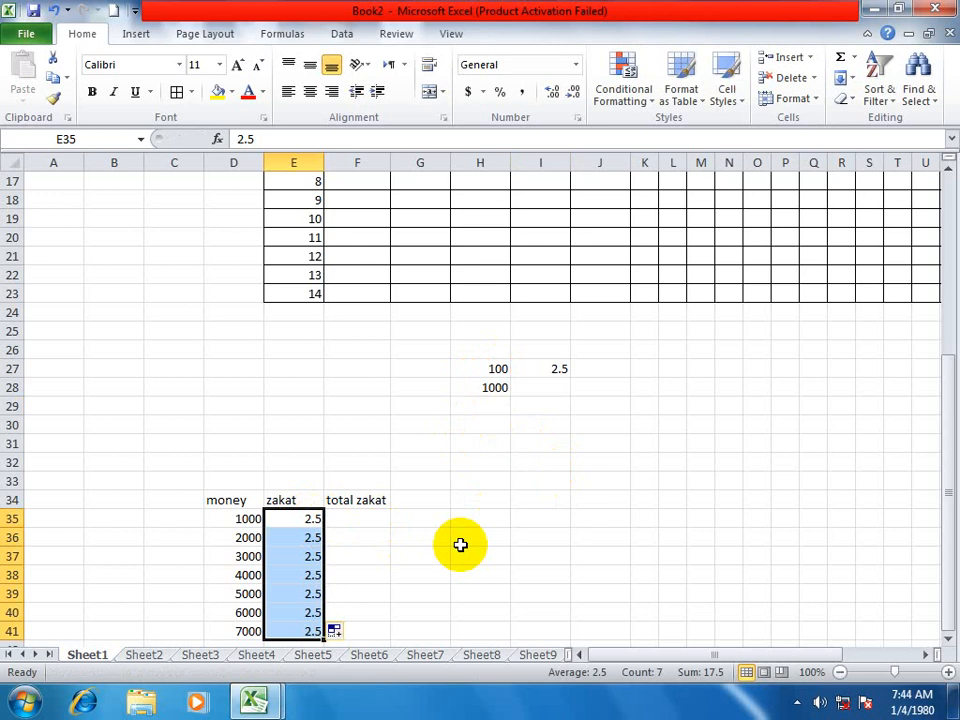
# Fill F35:F41 with the total zakat formula =D35*E35/100 and clear the results from those cells.
pyautogui.click(365, 519)
pyautogui.write('=')
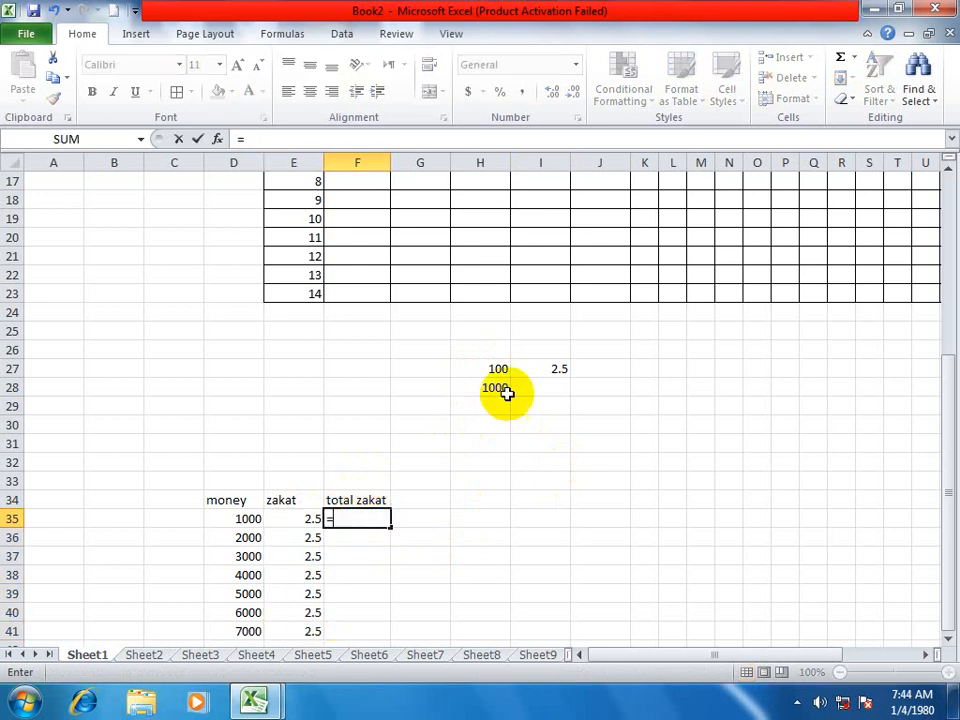
pyautogui.click(241, 518)
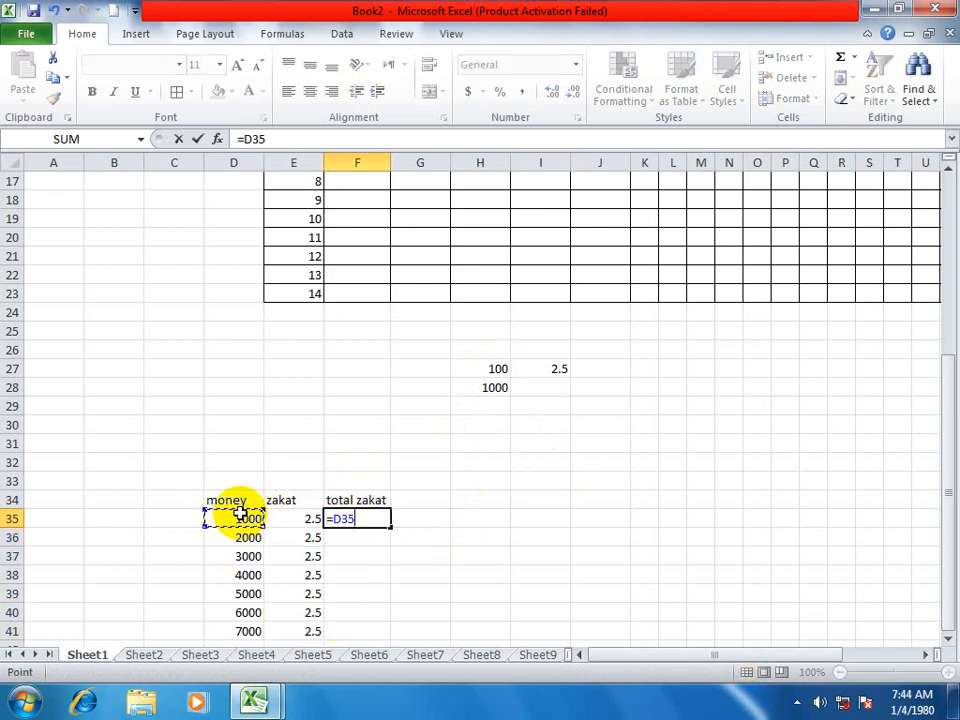
pyautogui.write('*')
pyautogui.click(286, 520)
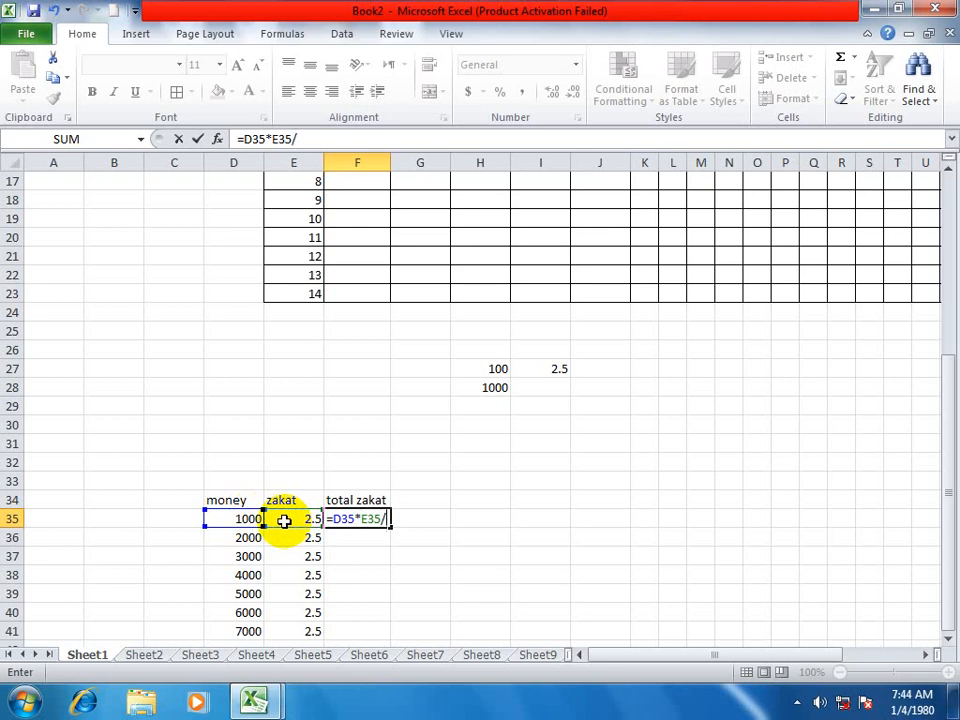
pyautogui.click(344, 537)
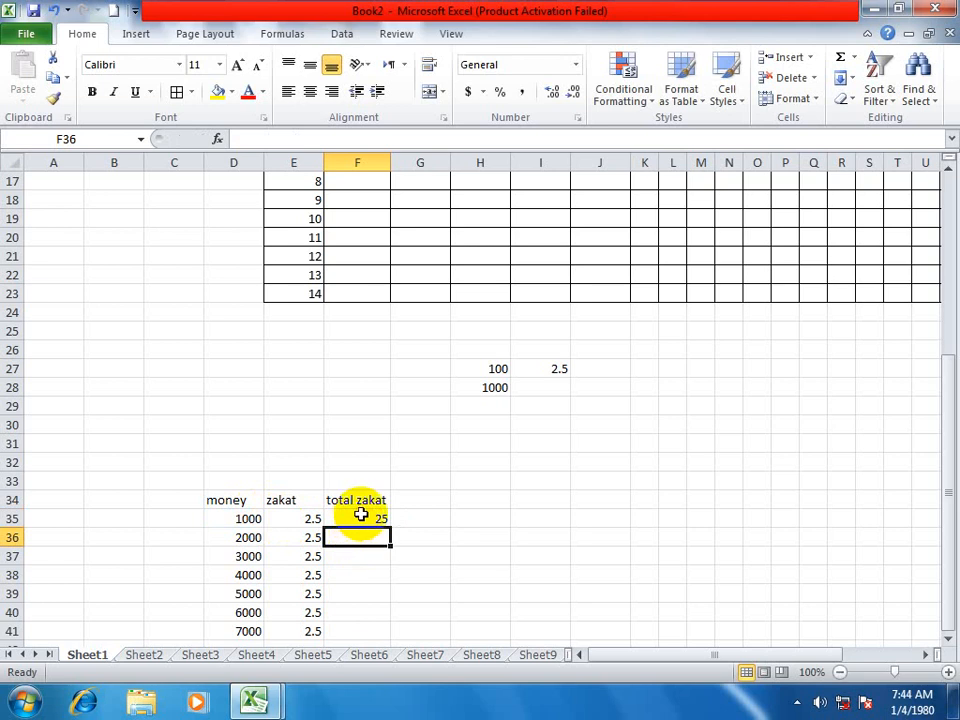
pyautogui.click(361, 515)
pyautogui.moveTo(393, 531); pyautogui.dragTo(380, 631)
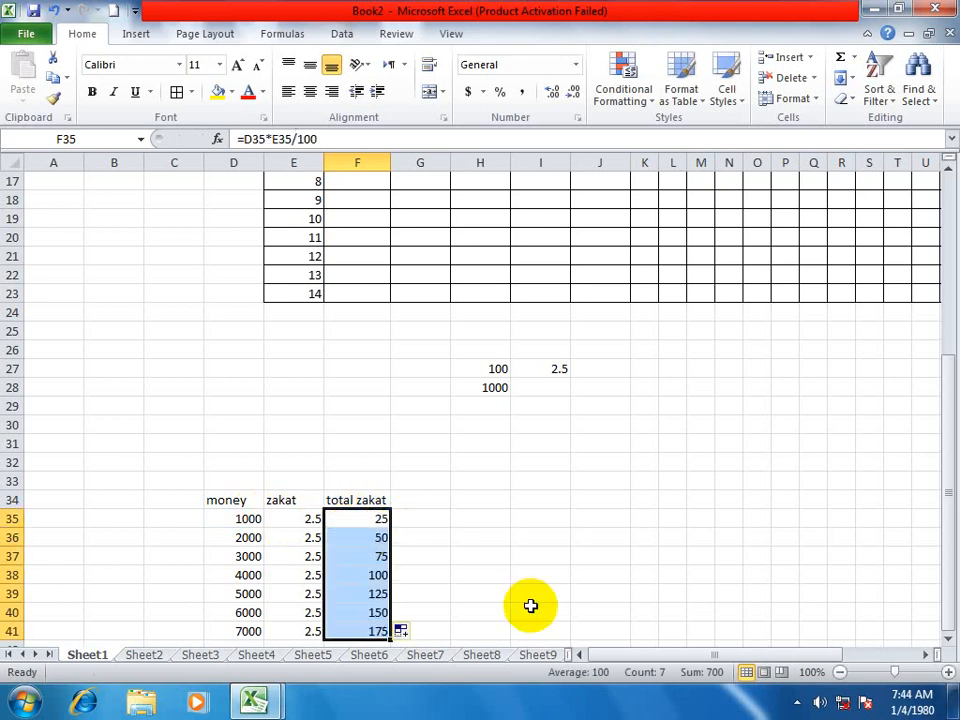
pyautogui.press('Delete')
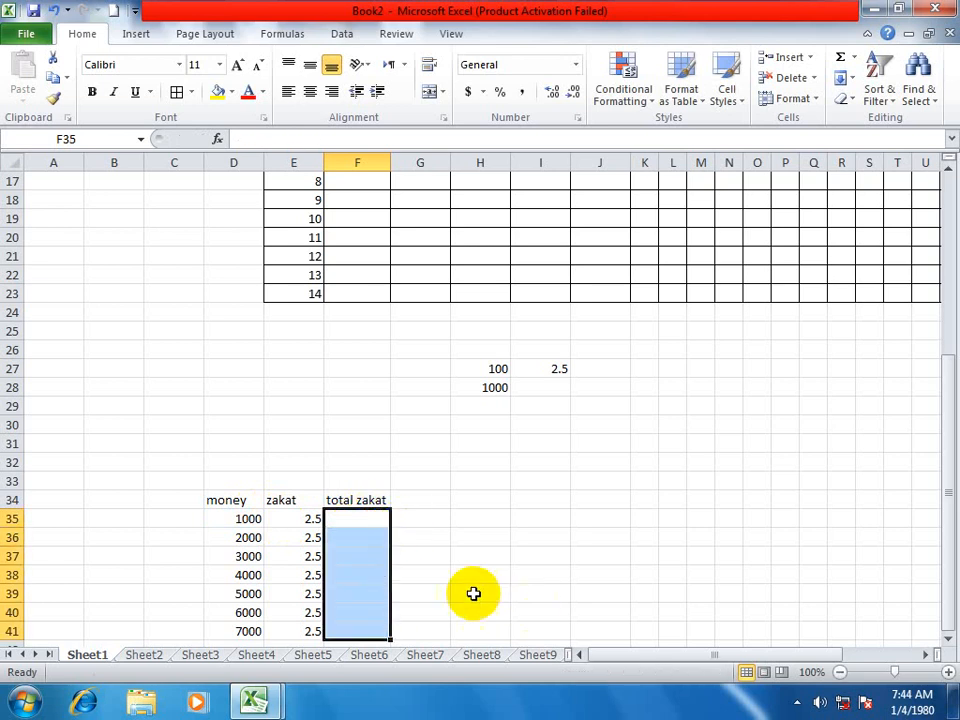
pyautogui.click(420, 537)
# Calculate total zakat in F35 with =D35*E35/100 and copy the formula down through F41.
pyautogui.click(368, 519)
pyautogui.write('=D35')
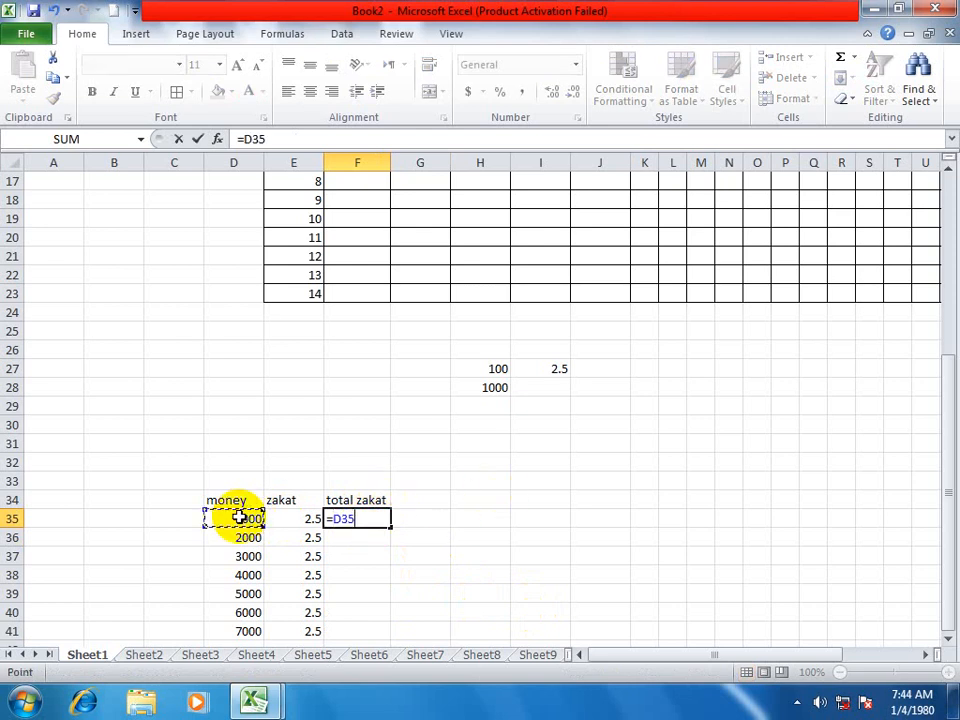
pyautogui.write('*')
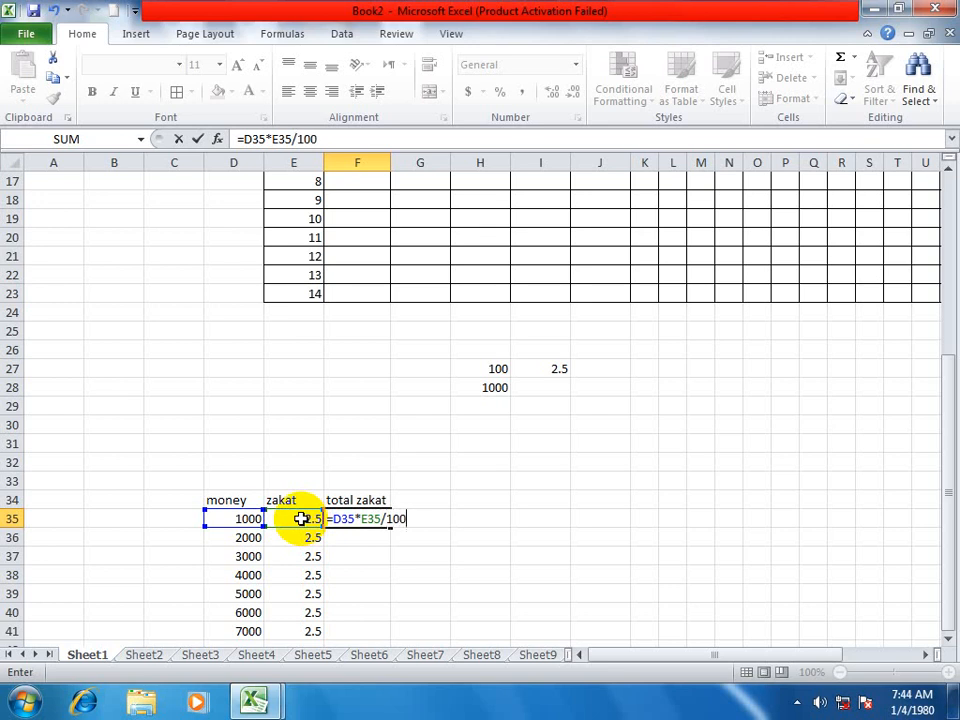
pyautogui.press('Return')
pyautogui.click(384, 522)
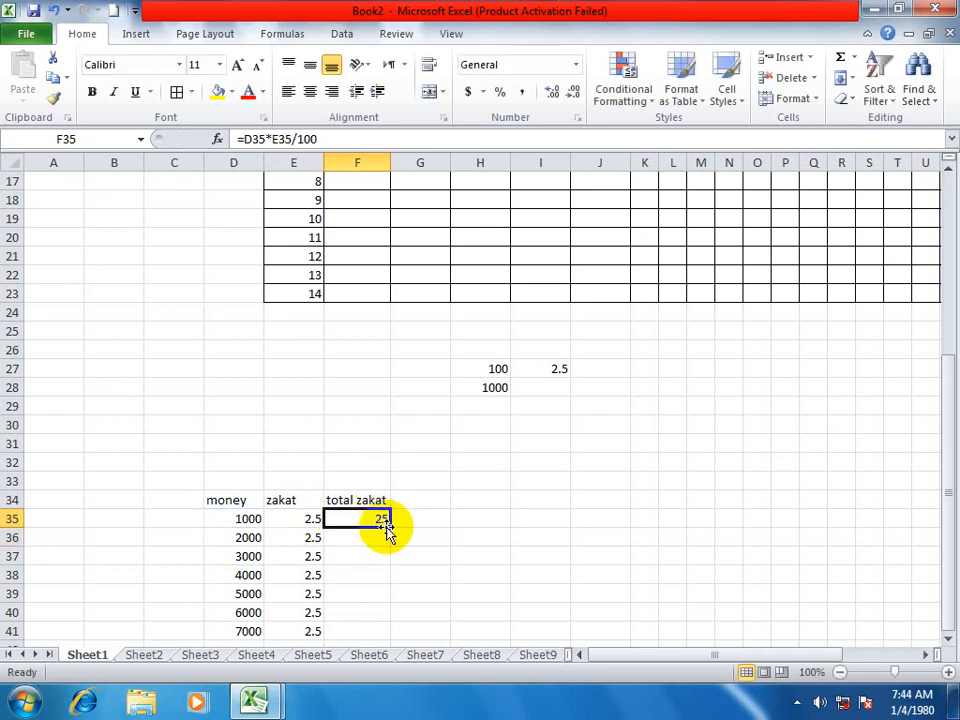
pyautogui.doubleClick(390, 527)
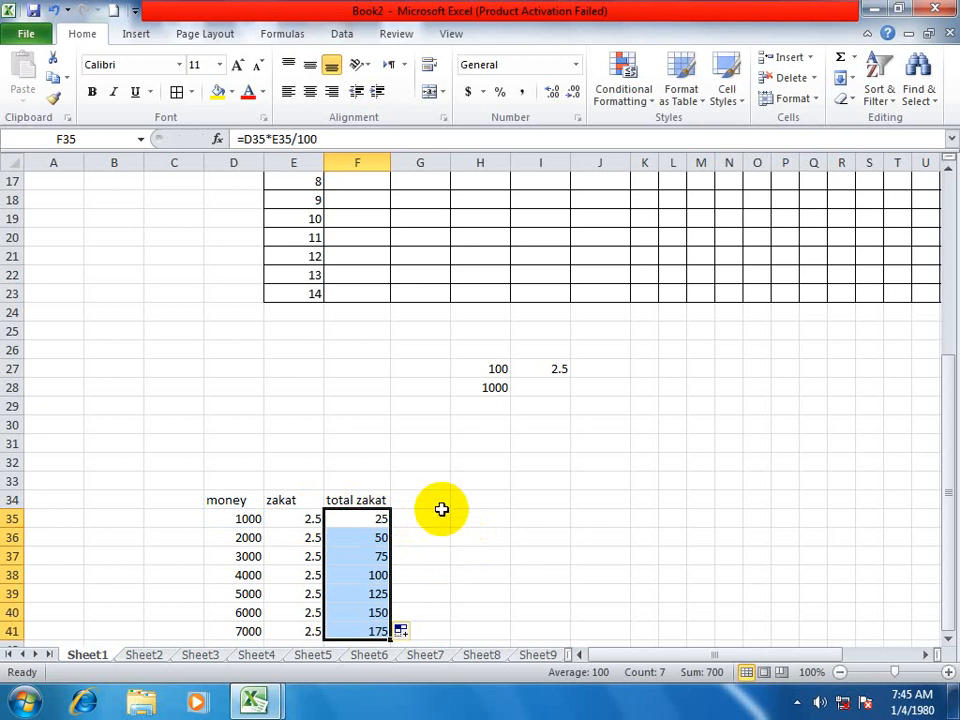
# Launch Paint with the mspaint command.
pyautogui.press('super+r')
pyautogui.press('BackSpace')
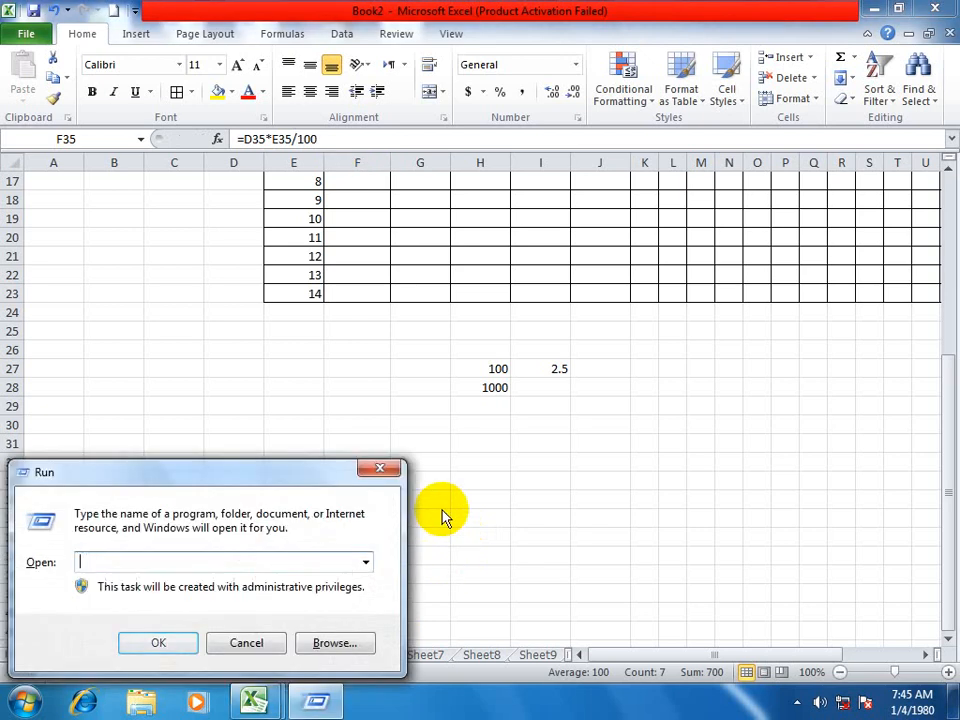
pyautogui.write('mspaint')
pyautogui.press('Return')
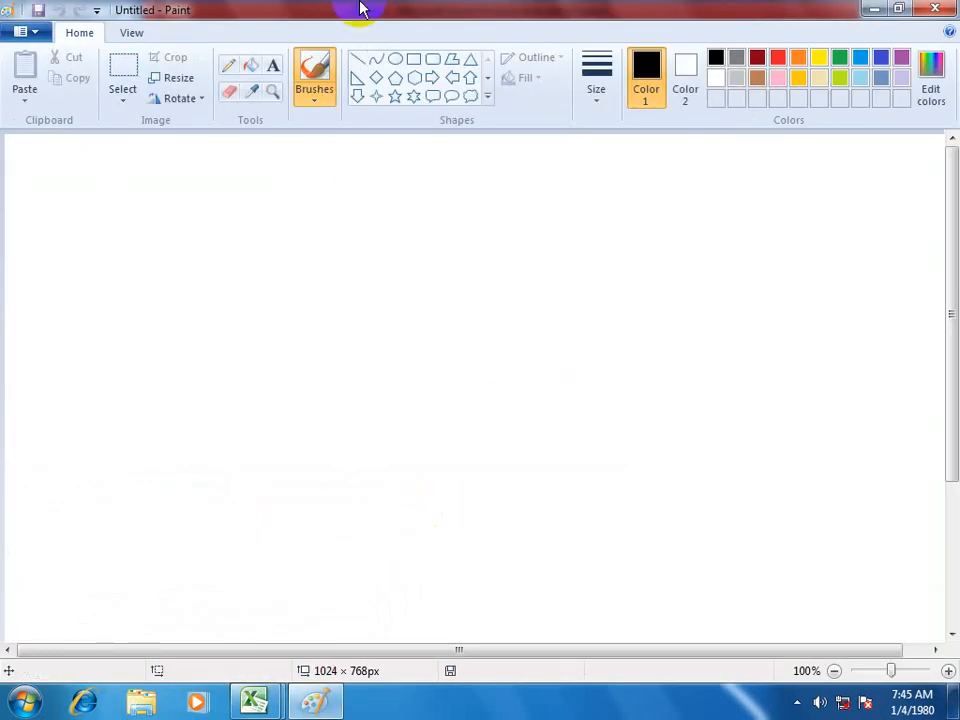
# Handwrite 100 and, to its right, 2.5 with the brush as the first row of the proportion.
pyautogui.click(170, 249)
pyautogui.moveTo(163, 228); pyautogui.dragTo(165, 352)
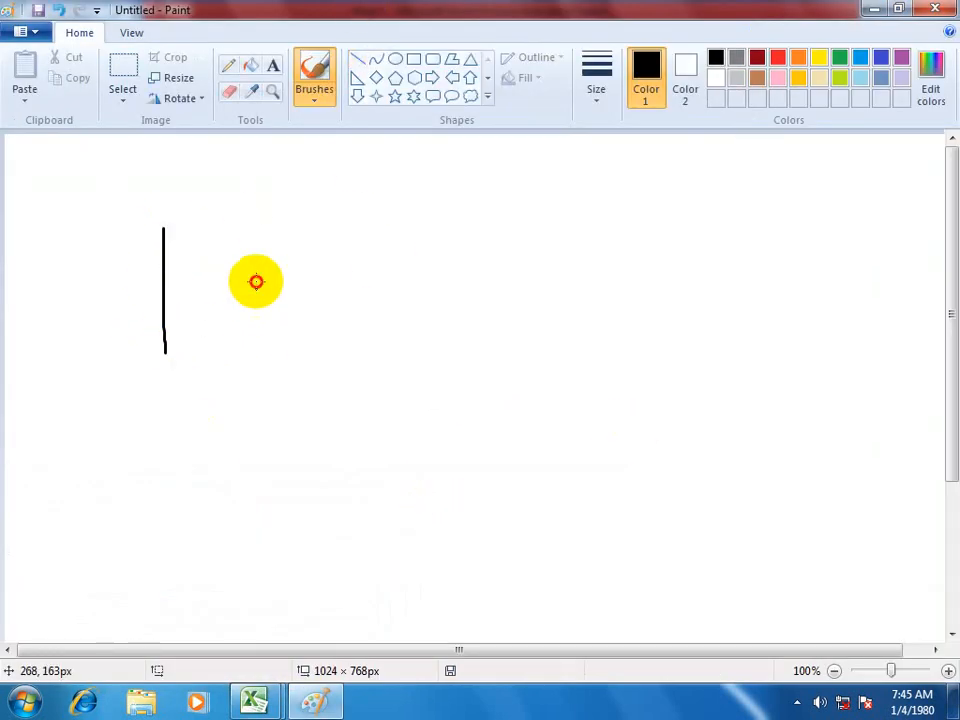
pyautogui.moveTo(255, 281)
pyautogui.mouseDown()
pyautogui.moveTo(265, 294)
pyautogui.moveTo(258, 279)
pyautogui.mouseUp()
pyautogui.moveTo(296, 279); pyautogui.dragTo(297, 280)
pyautogui.moveTo(532, 257)
pyautogui.mouseDown()
pyautogui.moveTo(634, 289)
pyautogui.moveTo(676, 345)
pyautogui.mouseUp()
pyautogui.moveTo(760, 275); pyautogui.dragTo(746, 345)
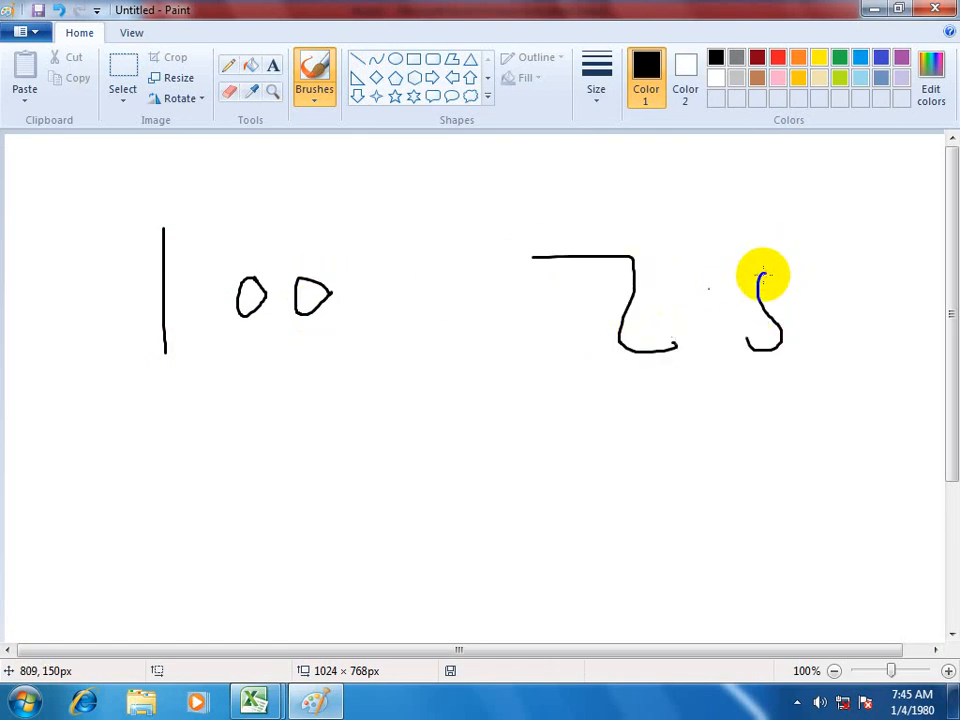
pyautogui.moveTo(758, 270); pyautogui.dragTo(808, 263)
# Handwrite 1000 below the 100 and an X below the 2.5 as the proportion's second row.
pyautogui.moveTo(161, 413); pyautogui.dragTo(174, 497)
pyautogui.moveTo(224, 478)
pyautogui.mouseDown()
pyautogui.moveTo(231, 453)
pyautogui.moveTo(223, 459)
pyautogui.moveTo(279, 482)
pyautogui.moveTo(266, 464)
pyautogui.moveTo(308, 451)
pyautogui.mouseUp()
pyautogui.moveTo(727, 413); pyautogui.dragTo(657, 474)
pyautogui.moveTo(653, 428); pyautogui.dragTo(761, 489)
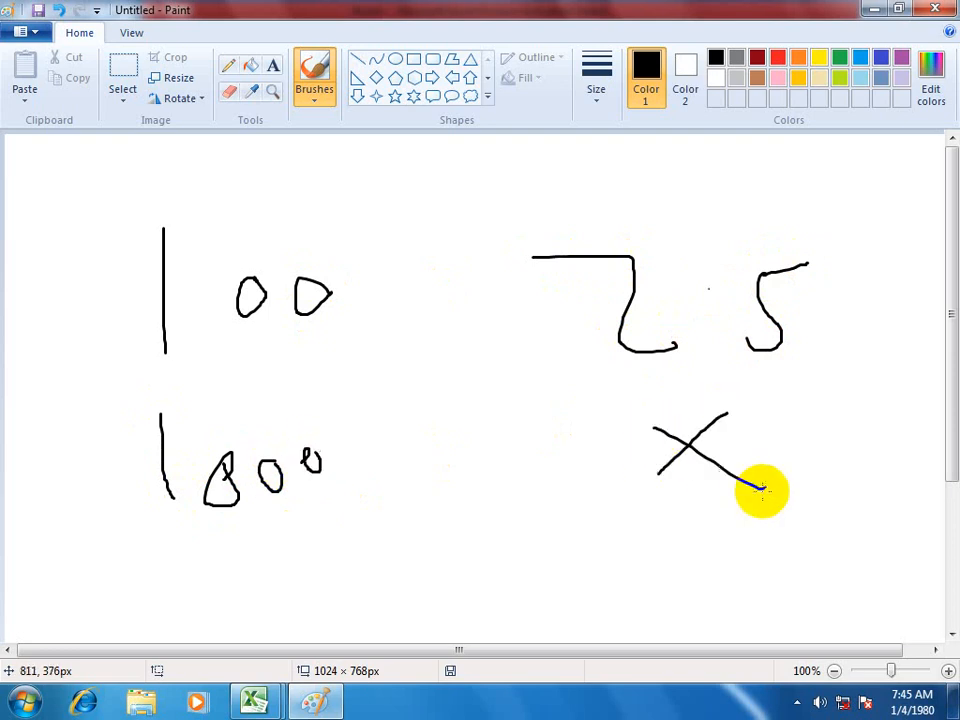
# Draw X = followed by a long horizontal fraction line beneath the two proportion rows.
pyautogui.scroll(-5, 761, 489)
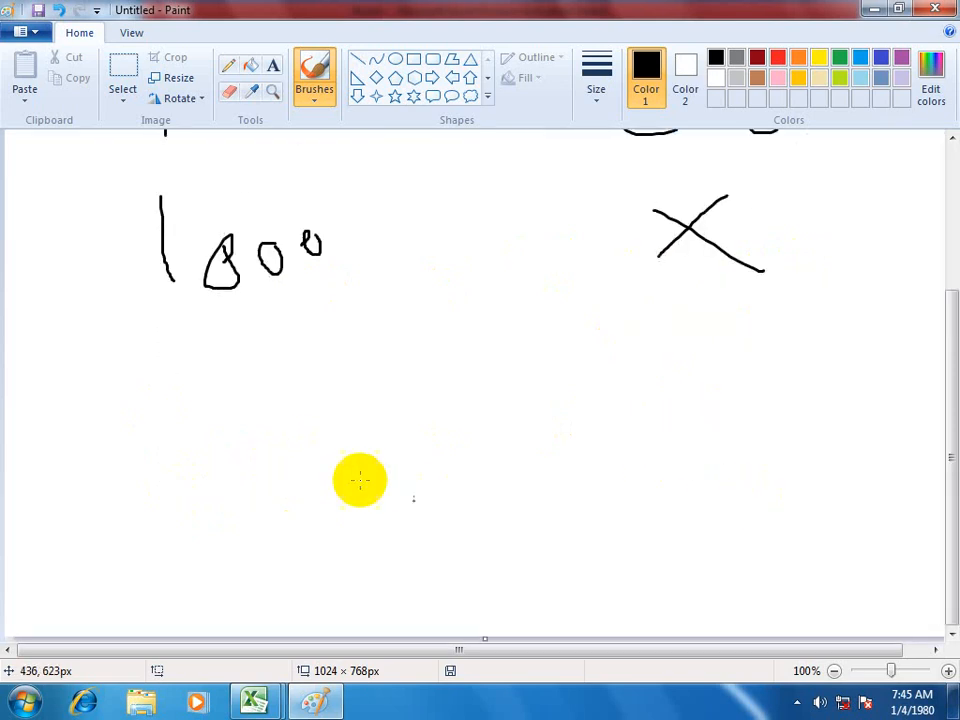
pyautogui.moveTo(252, 424); pyautogui.dragTo(203, 478)
pyautogui.moveTo(192, 430); pyautogui.dragTo(238, 471)
pyautogui.moveTo(288, 461)
pyautogui.mouseDown()
pyautogui.moveTo(322, 456)
pyautogui.moveTo(349, 472)
pyautogui.moveTo(736, 463)
pyautogui.mouseUp()
pyautogui.moveTo(950, 422); pyautogui.dragTo(950, 415)
pyautogui.scroll(3, 810, 362)
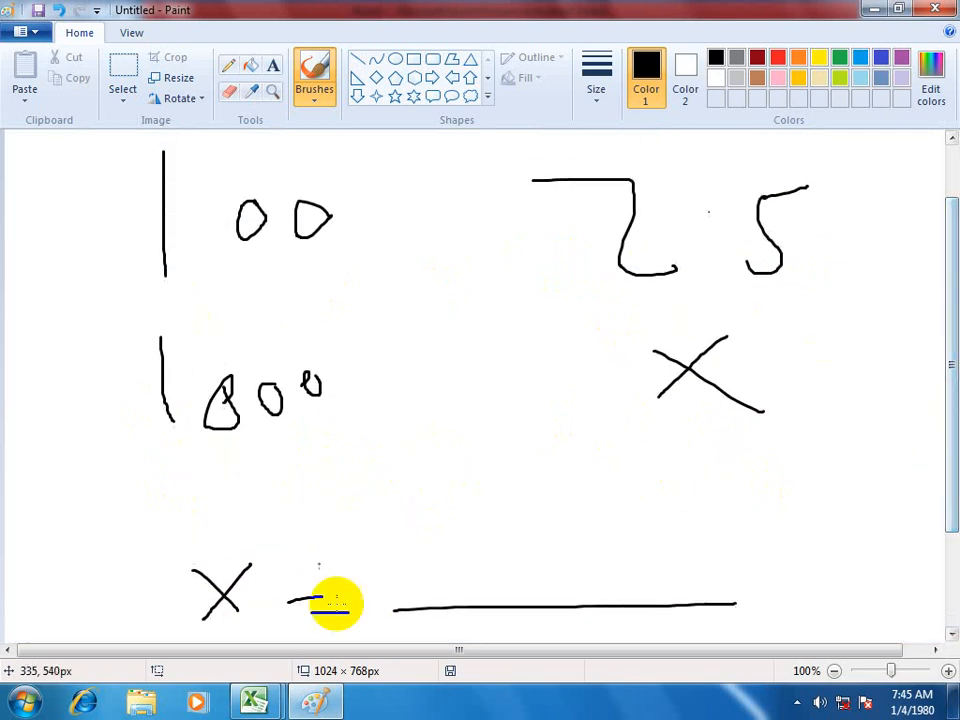
# Handwrite 100 as the denominator under the fraction line.
pyautogui.scroll(-3, 385, 606)
pyautogui.click(512, 501)
pyautogui.moveTo(512, 502); pyautogui.dragTo(529, 546)
pyautogui.moveTo(560, 505)
pyautogui.mouseDown()
pyautogui.moveTo(615, 519)
pyautogui.moveTo(601, 503)
pyautogui.mouseUp()
# Handwrite 1000 X 2.5 as the numerator above the fraction line.
pyautogui.moveTo(950, 435); pyautogui.dragTo(950, 364)
pyautogui.moveTo(428, 478); pyautogui.dragTo(447, 520)
pyautogui.moveTo(488, 478)
pyautogui.mouseDown()
pyautogui.moveTo(493, 489)
pyautogui.moveTo(529, 489)
pyautogui.moveTo(568, 476)
pyautogui.moveTo(581, 483)
pyautogui.moveTo(575, 477)
pyautogui.mouseUp()
pyautogui.moveTo(654, 459); pyautogui.dragTo(628, 503)
pyautogui.moveTo(624, 466)
pyautogui.mouseDown()
pyautogui.moveTo(671, 505)
pyautogui.moveTo(780, 508)
pyautogui.mouseUp()
pyautogui.click(712, 490)
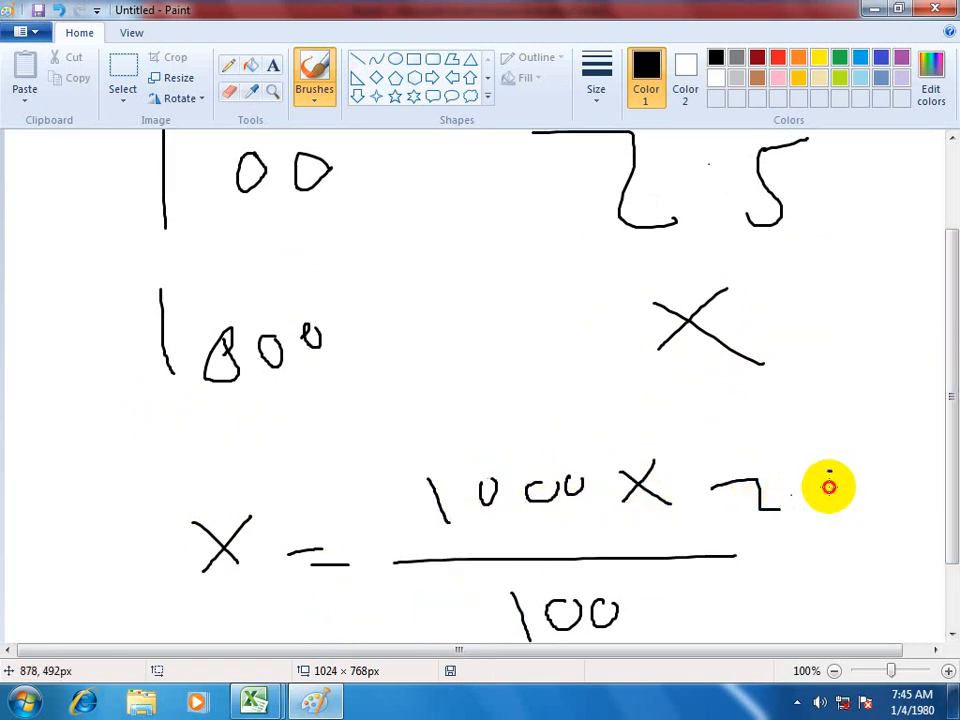
pyautogui.moveTo(828, 468)
pyautogui.mouseDown()
pyautogui.moveTo(826, 517)
pyautogui.moveTo(828, 462)
pyautogui.mouseUp()
# Handwrite 25 beside the X in the proportion's second row and draw a large loop around the X equation.
pyautogui.moveTo(810, 311)
pyautogui.mouseDown()
pyautogui.moveTo(848, 330)
pyautogui.moveTo(842, 318)
pyautogui.moveTo(908, 275)
pyautogui.mouseUp()
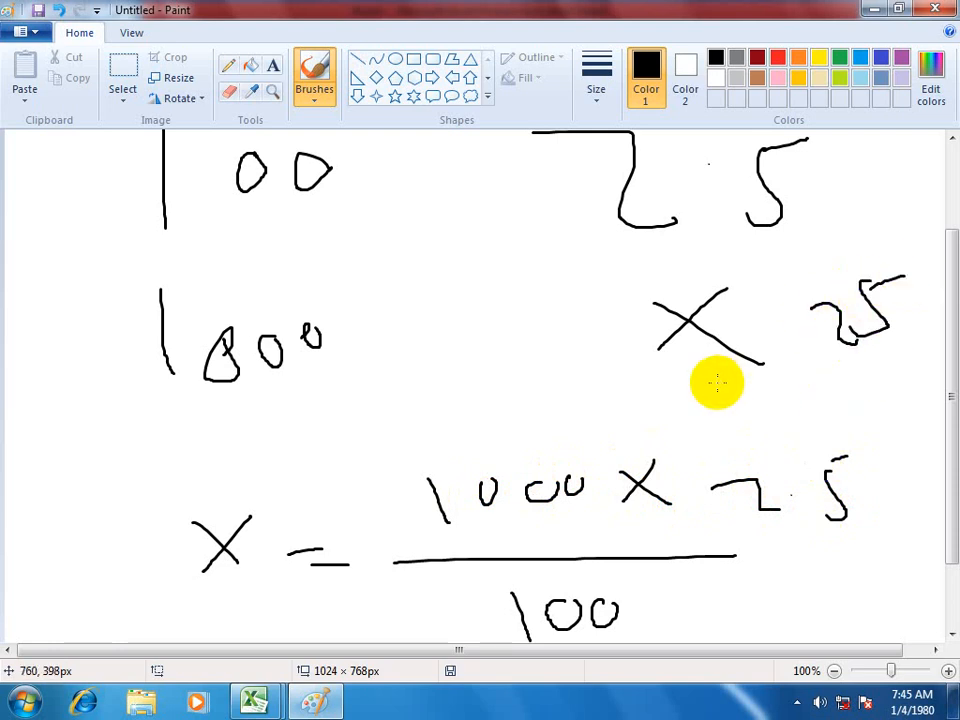
pyautogui.moveTo(836, 423)
pyautogui.mouseDown()
pyautogui.moveTo(171, 471)
pyautogui.moveTo(628, 710)
pyautogui.mouseUp()
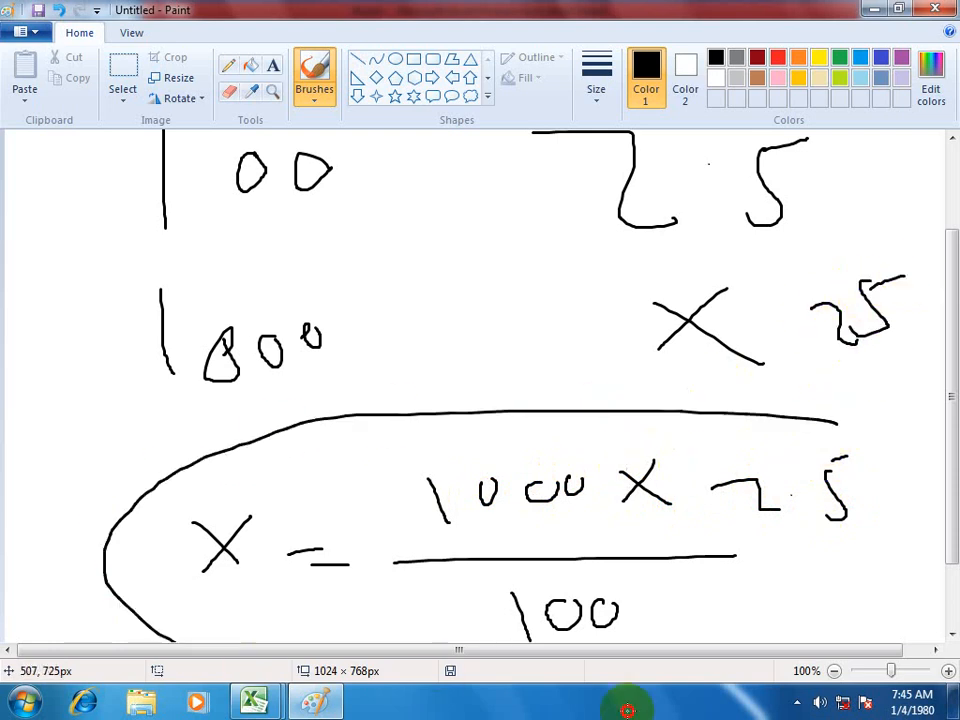
pyautogui.moveTo(952, 548); pyautogui.dragTo(816, 407)
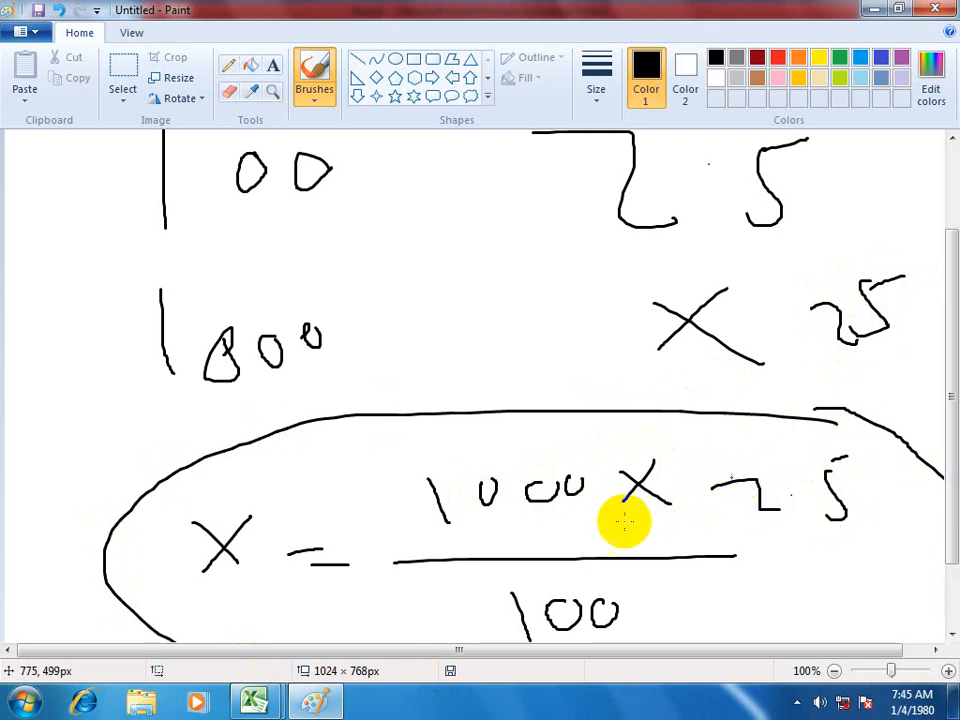
# Switch to the Book2 workbook in Excel and copy the money, zakat and total zakat table in D34:F41.
pyautogui.moveTo(279, 681)
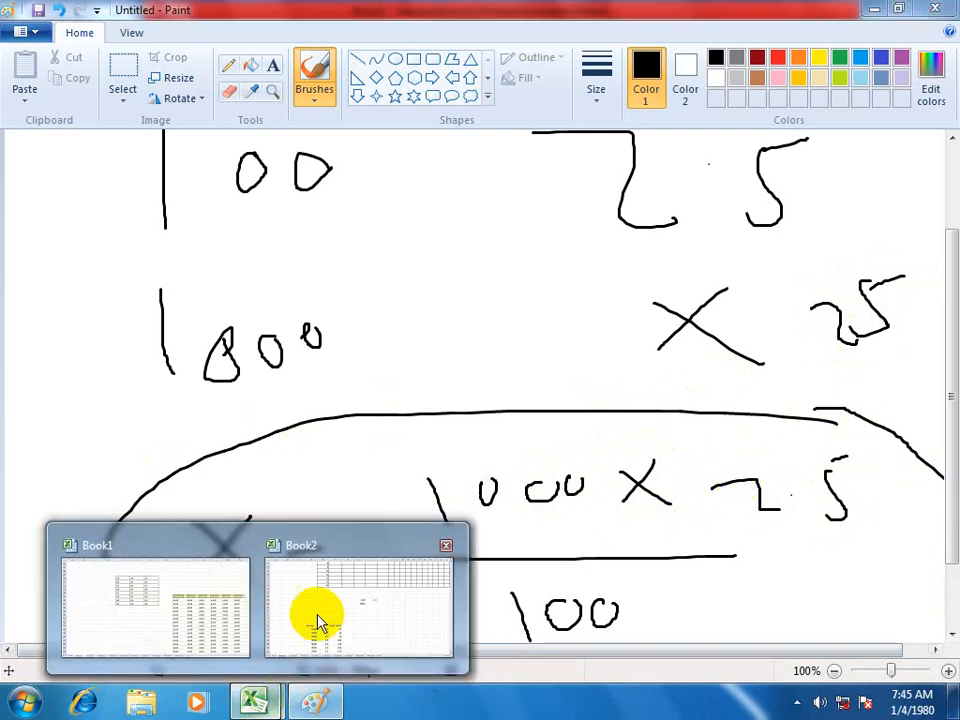
pyautogui.click(320, 620)
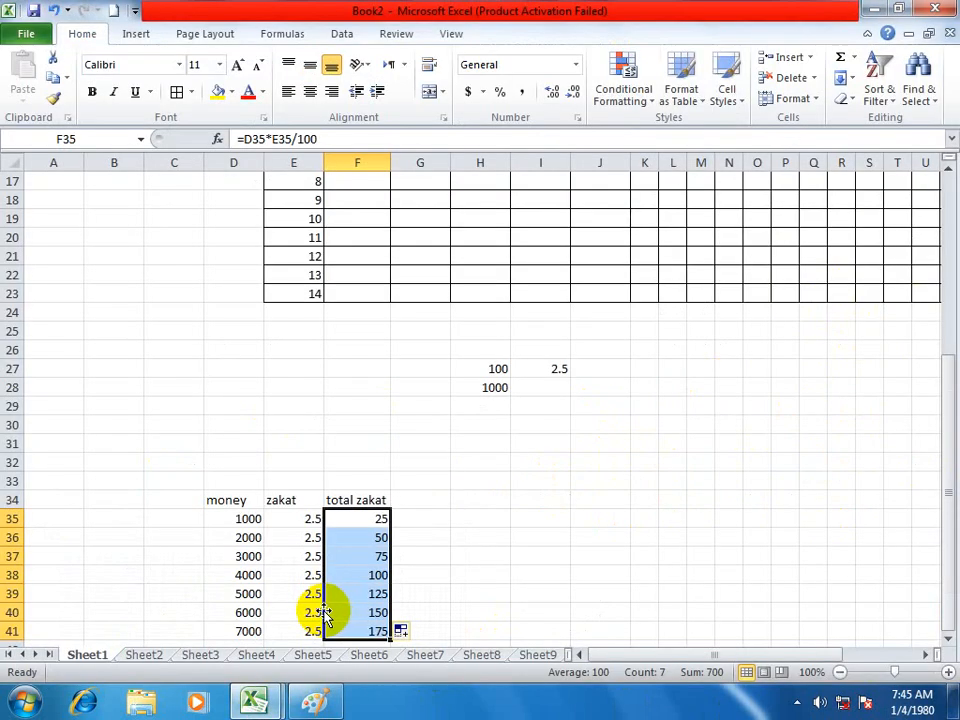
pyautogui.click(465, 537)
pyautogui.moveTo(242, 503); pyautogui.dragTo(381, 617)
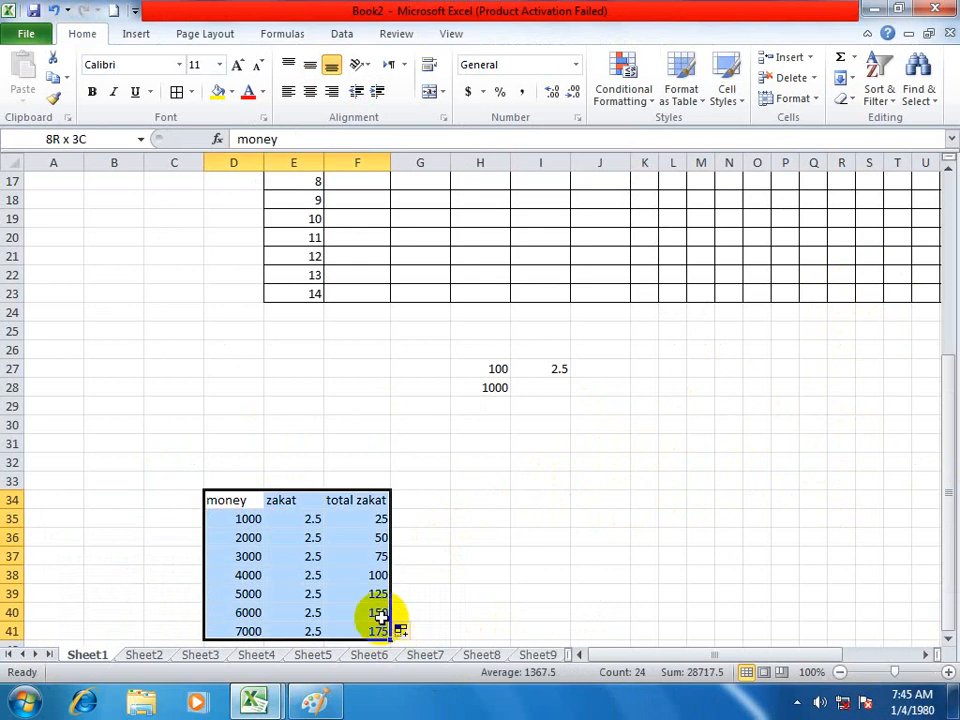
pyautogui.rightClick(378, 560)
pyautogui.click(392, 255)
# Paste the copied table at O32 with the Paste Special option Formulas and number formats.
pyautogui.click(757, 444)
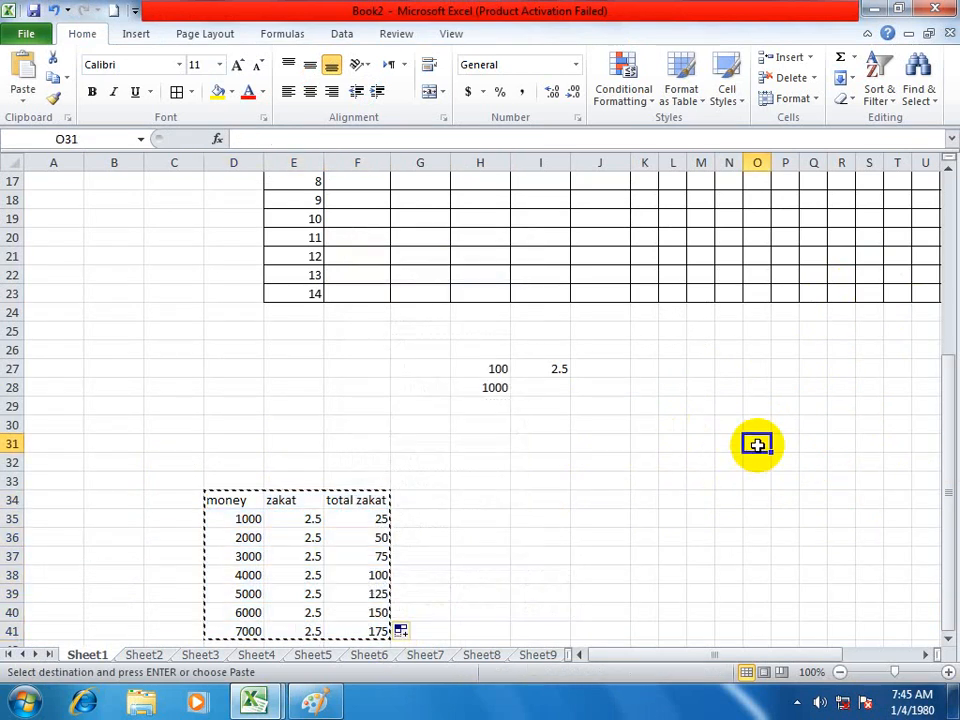
pyautogui.rightClick(752, 458)
pyautogui.click(793, 227)
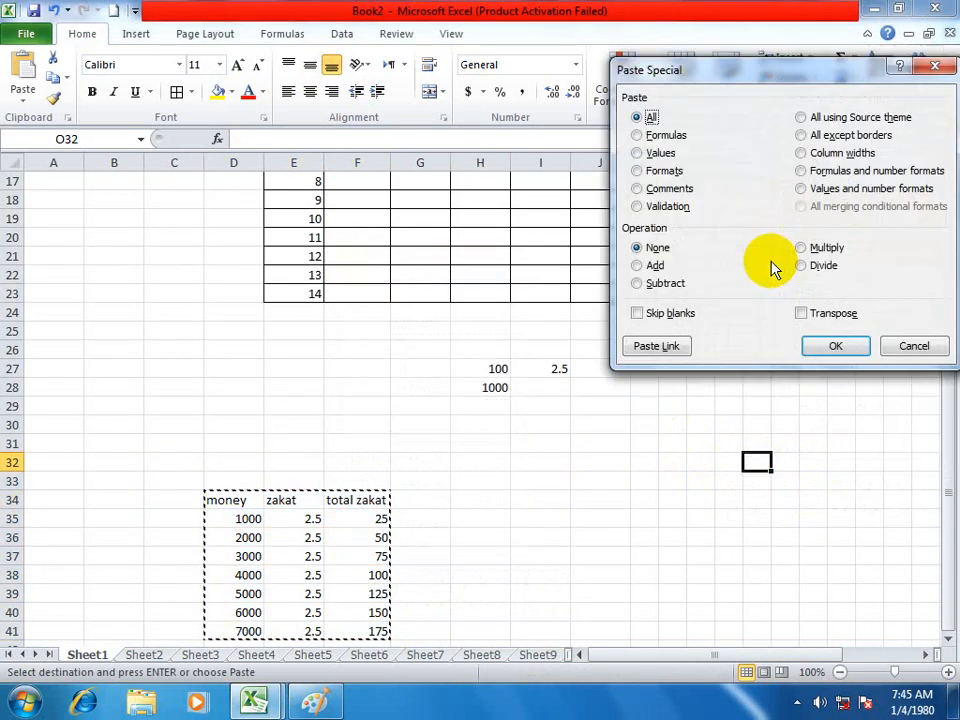
pyautogui.moveTo(801, 85); pyautogui.dragTo(613, 160)
pyautogui.click(661, 214)
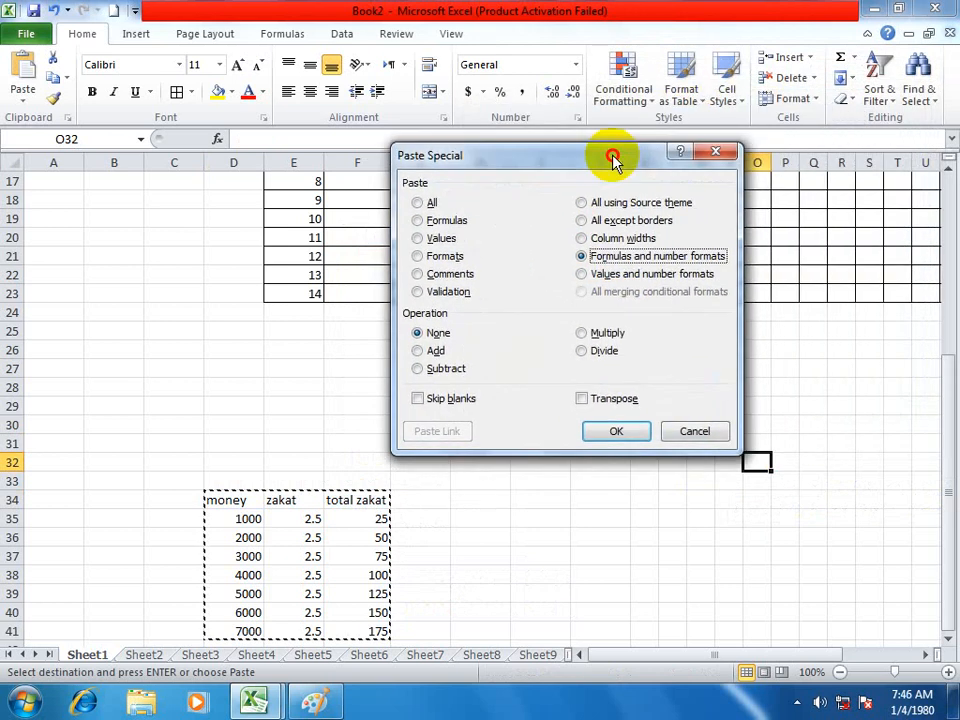
pyautogui.click(636, 431)
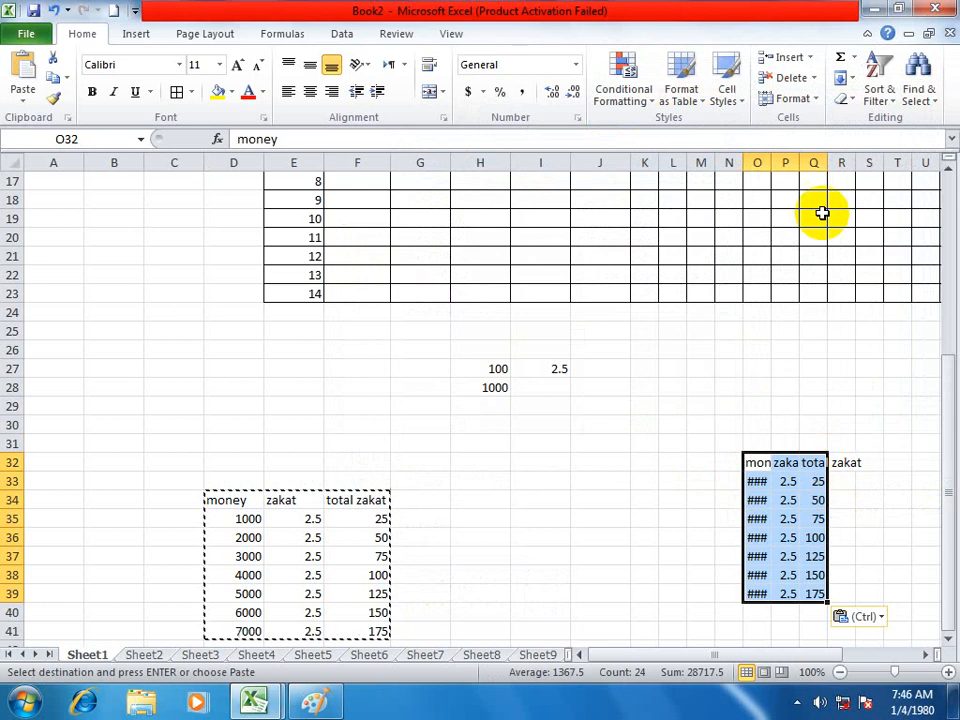
# Inspect the formula in Q33 of the pasted table and clear that cell's contents.
pyautogui.click(818, 482)
pyautogui.moveTo(325, 139); pyautogui.dragTo(230, 139)
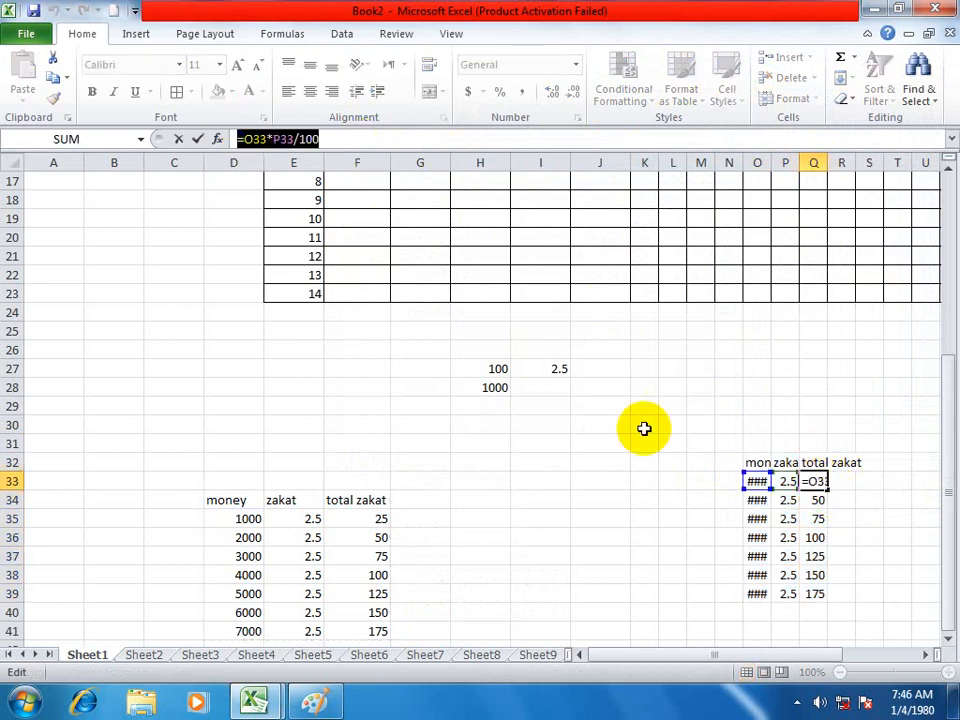
pyautogui.click(171, 328)
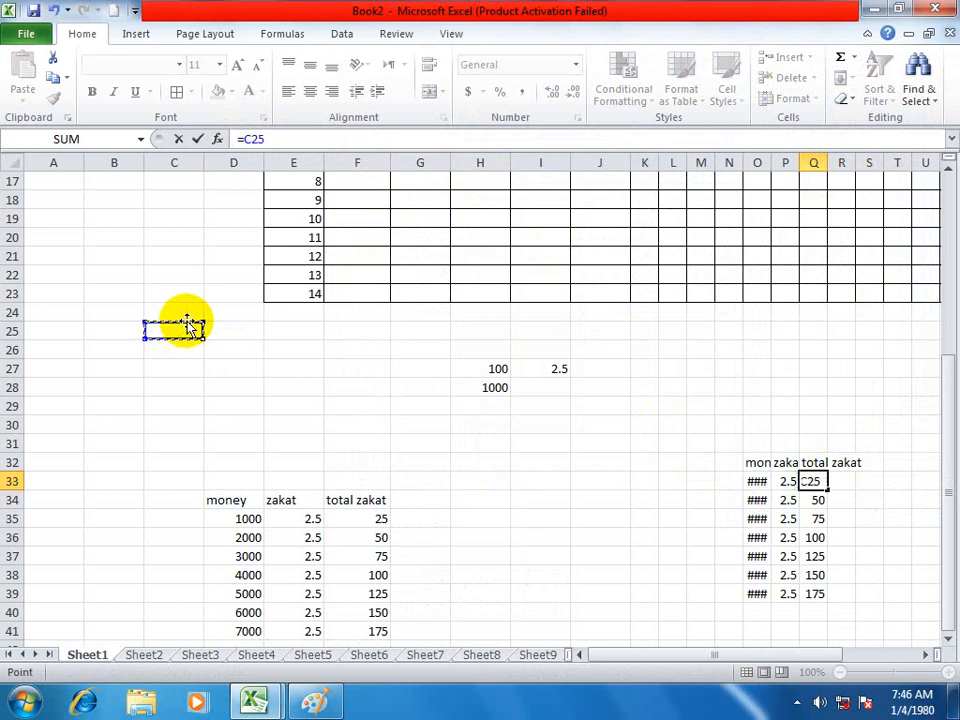
pyautogui.press('BackSpace')
pyautogui.press('BackSpace')
pyautogui.press('BackSpace')
pyautogui.press('BackSpace')
pyautogui.click(168, 313)
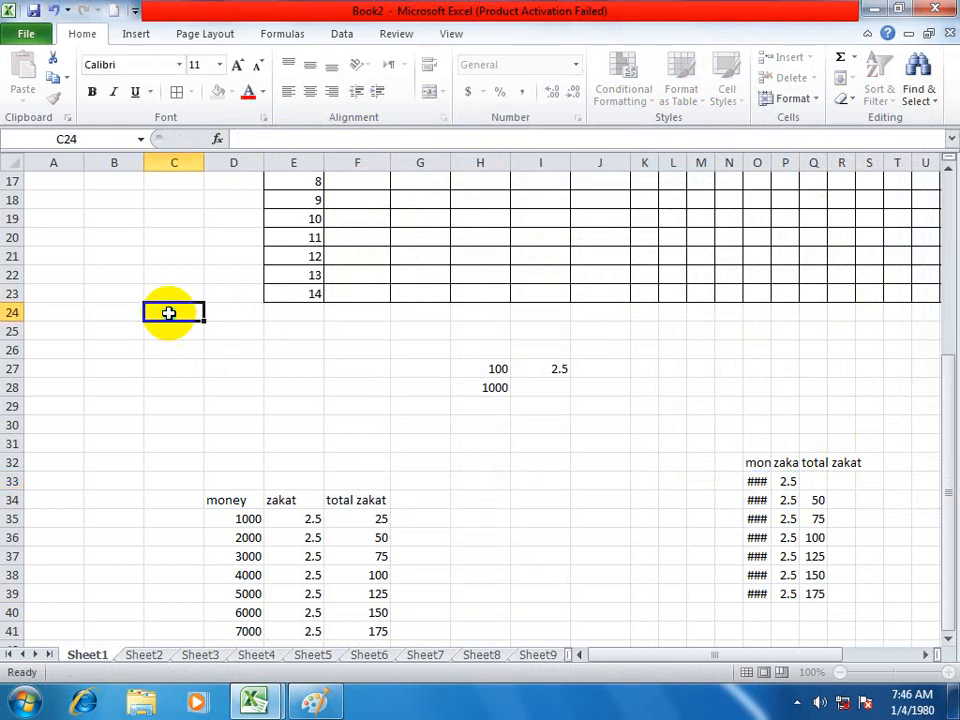
pyautogui.rightClick(172, 313)
pyautogui.click(480, 512)
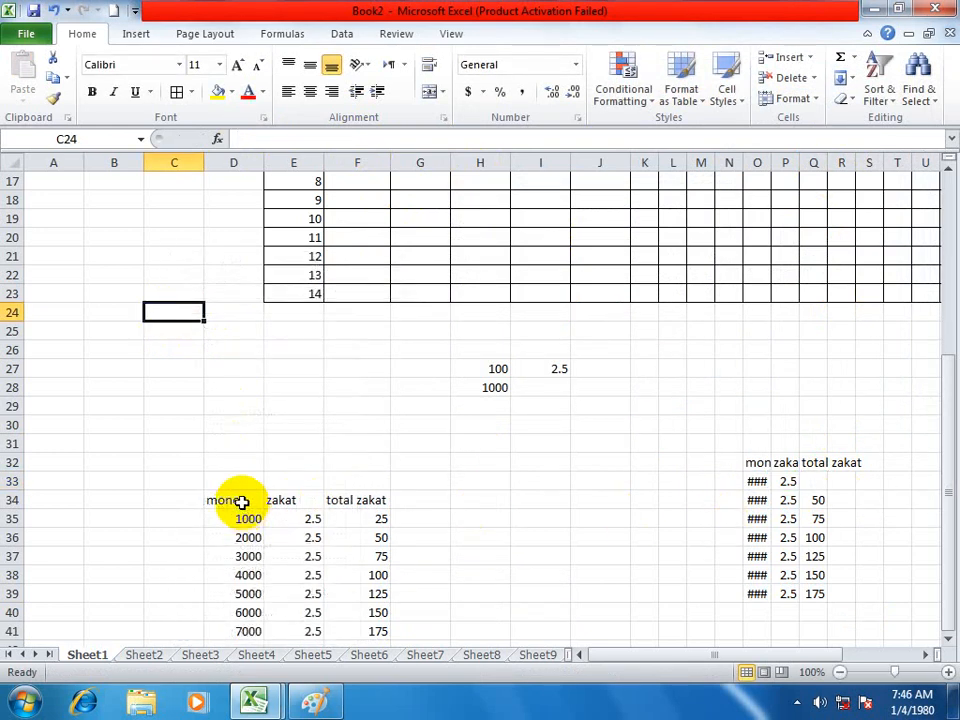
# Copy the range D34:G41 and paste it at C22 with the Paste Special option Values and number formats.
pyautogui.moveTo(240, 501); pyautogui.dragTo(420, 631)
pyautogui.rightClick(352, 565)
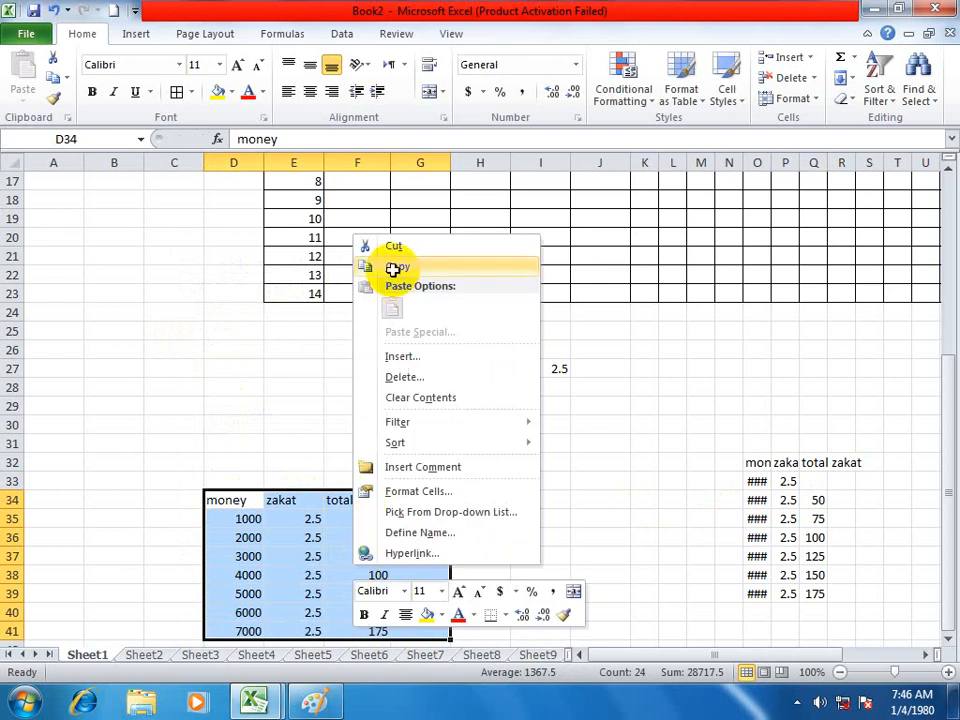
pyautogui.click(392, 266)
pyautogui.rightClick(166, 276)
pyautogui.click(268, 375)
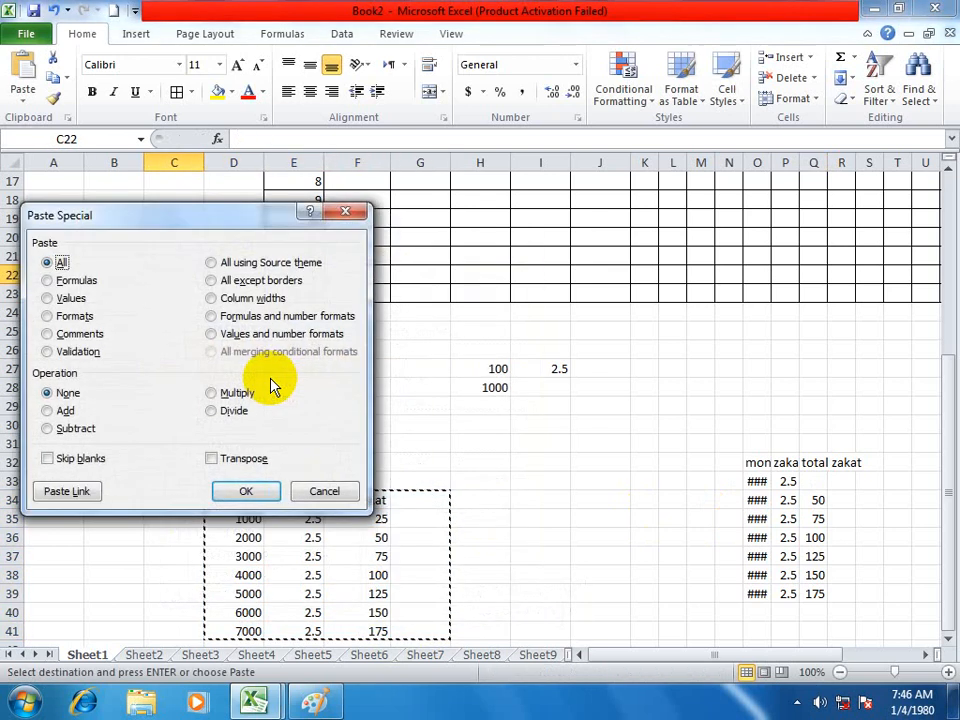
pyautogui.moveTo(204, 208); pyautogui.dragTo(538, 201)
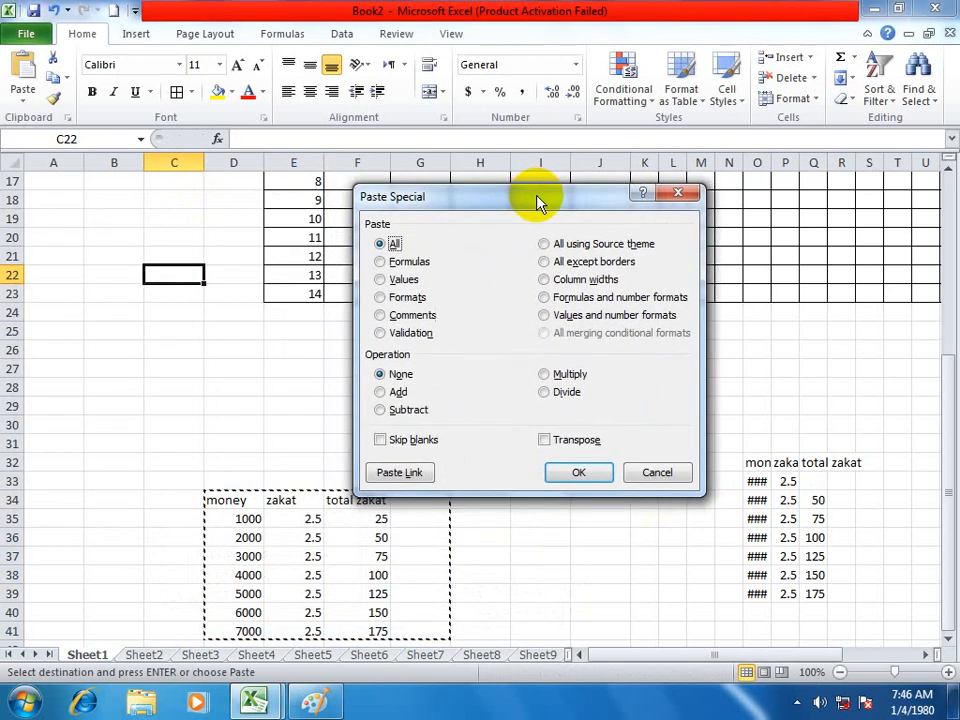
pyautogui.click(564, 314)
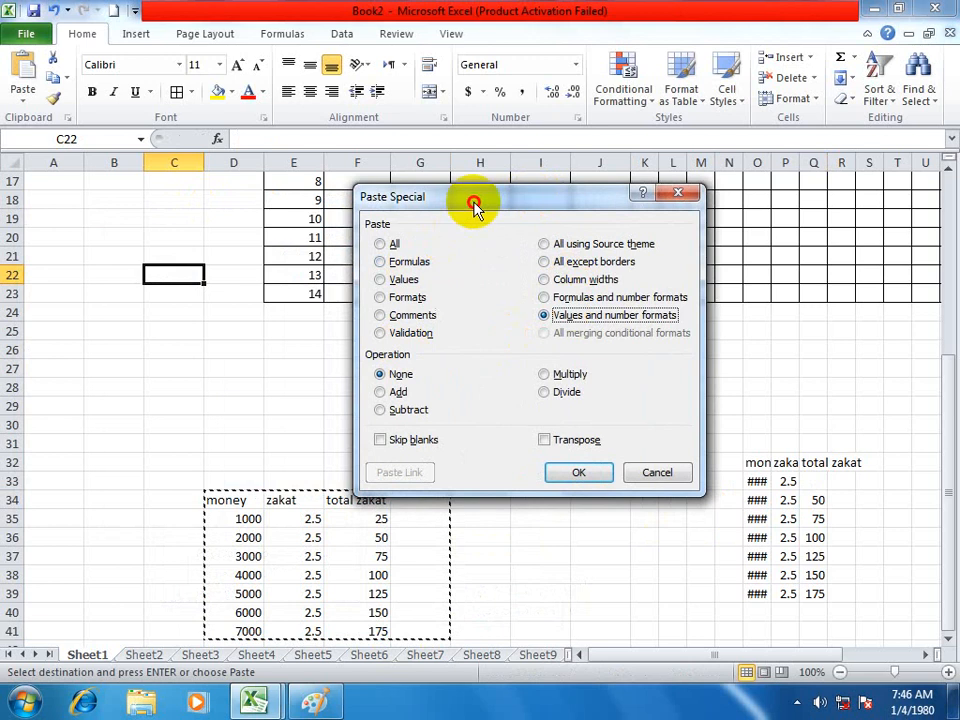
pyautogui.moveTo(473, 205); pyautogui.dragTo(553, 268)
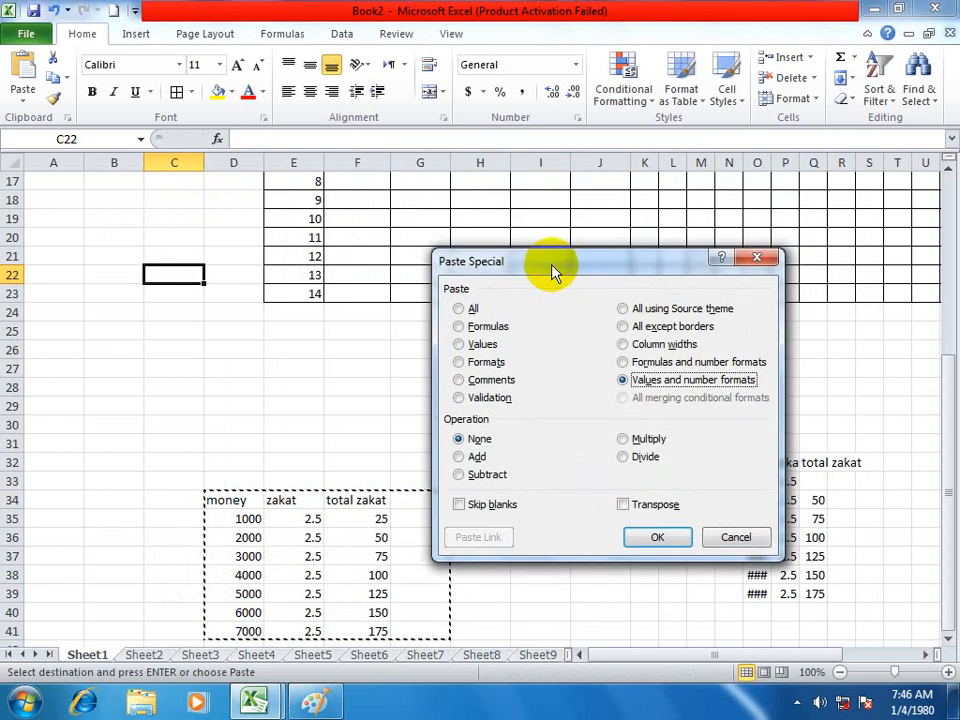
pyautogui.click(624, 543)
pyautogui.click(428, 433)
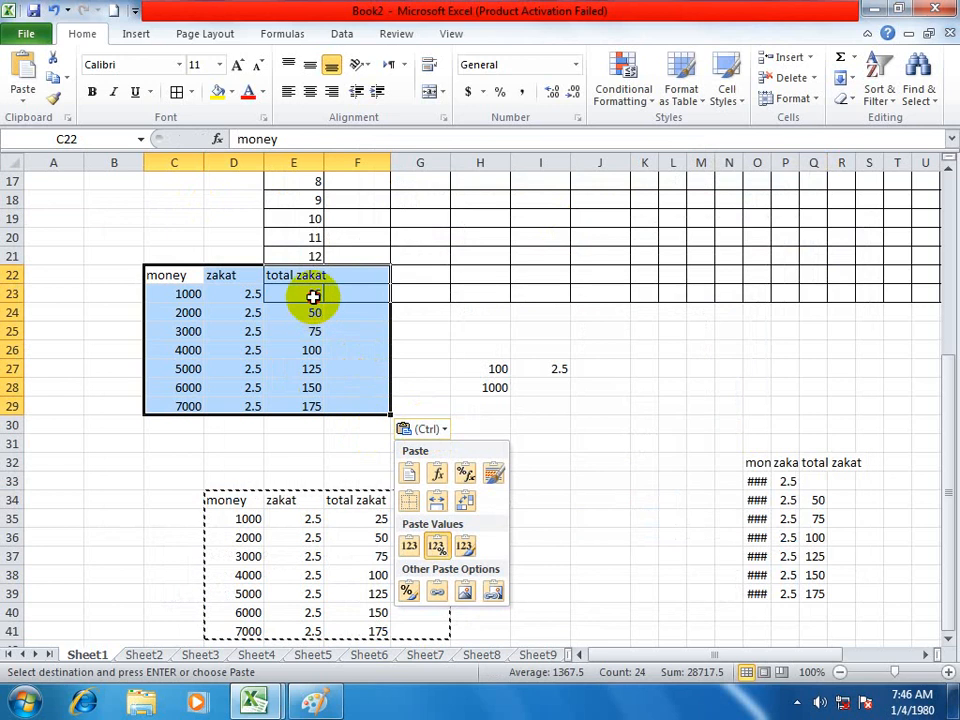
# Compare the contents of total zakat cells E24 and E25 in the values paste with Q35 in the formulas paste.
pyautogui.click(316, 311)
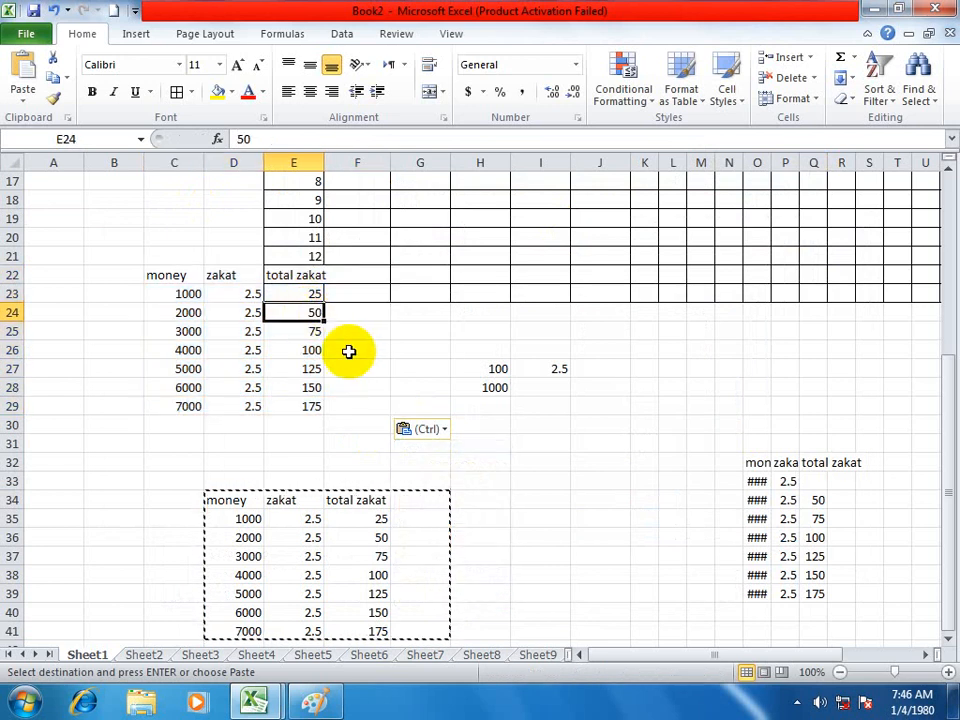
pyautogui.click(819, 521)
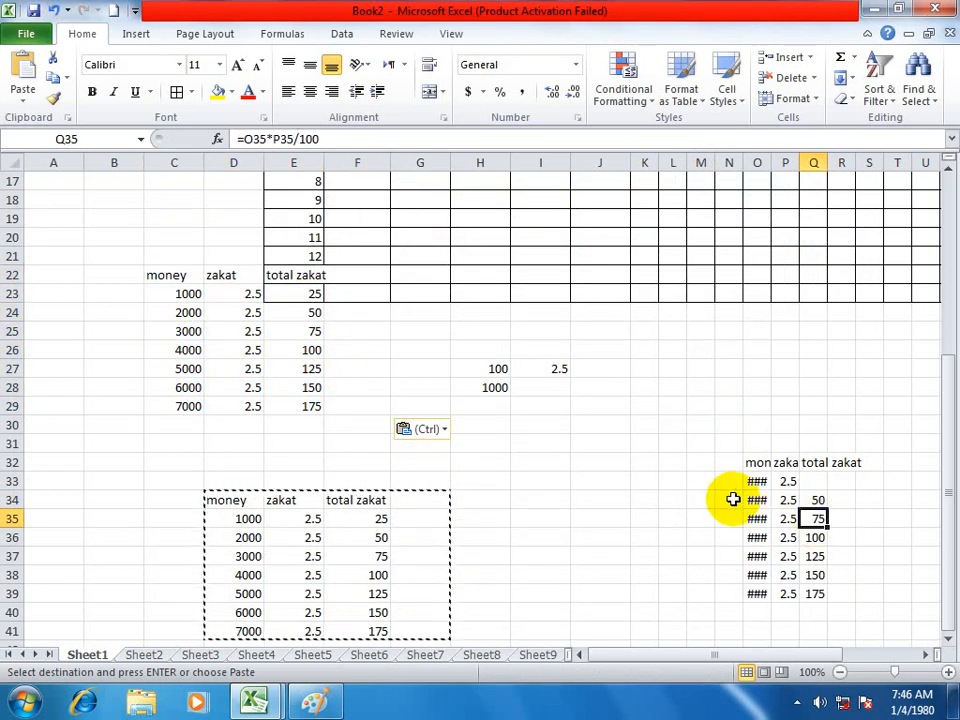
pyautogui.click(318, 328)
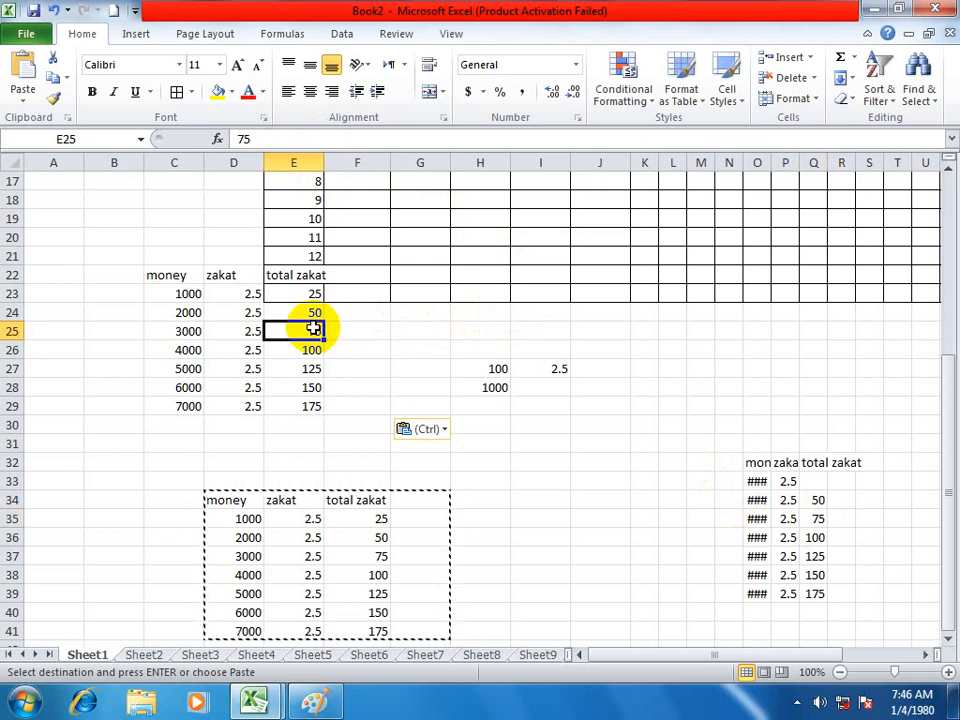
pyautogui.doubleClick(314, 329)
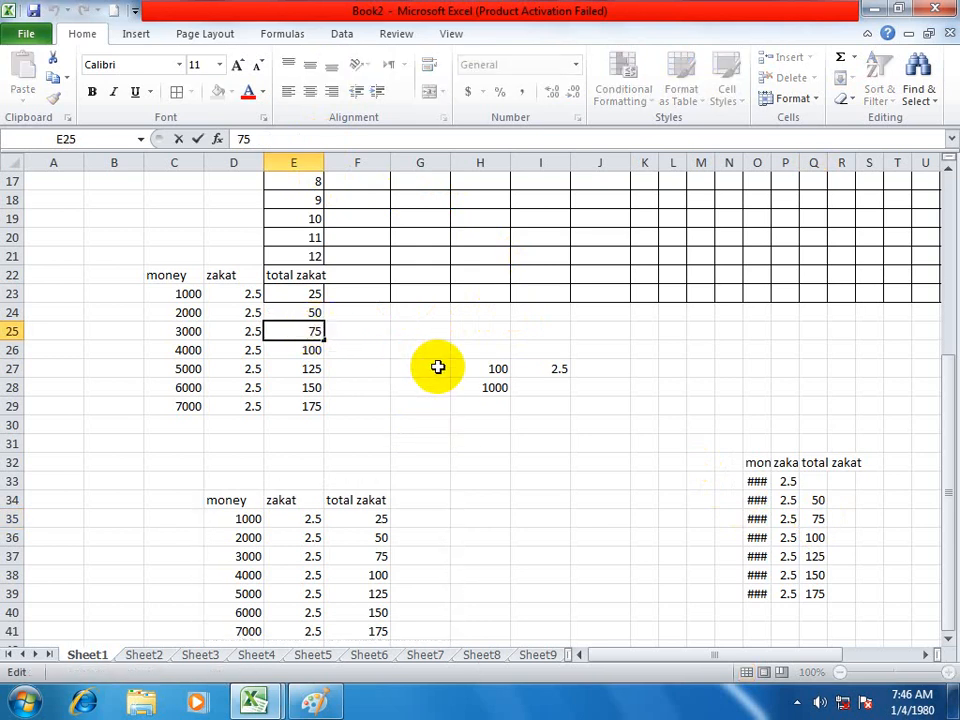
pyautogui.click(360, 386)
pyautogui.click(316, 328)
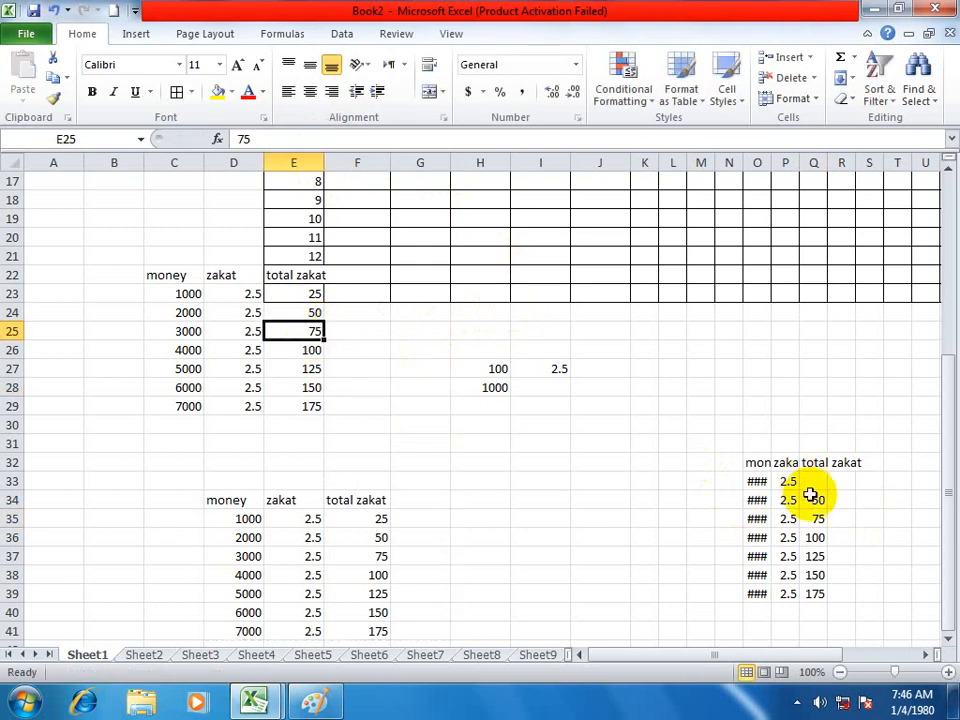
# Examine the total zakat formulas in Q34 and Q36 of the formulas paste and in F38 of the original table.
pyautogui.click(815, 499)
pyautogui.doubleClick(818, 499)
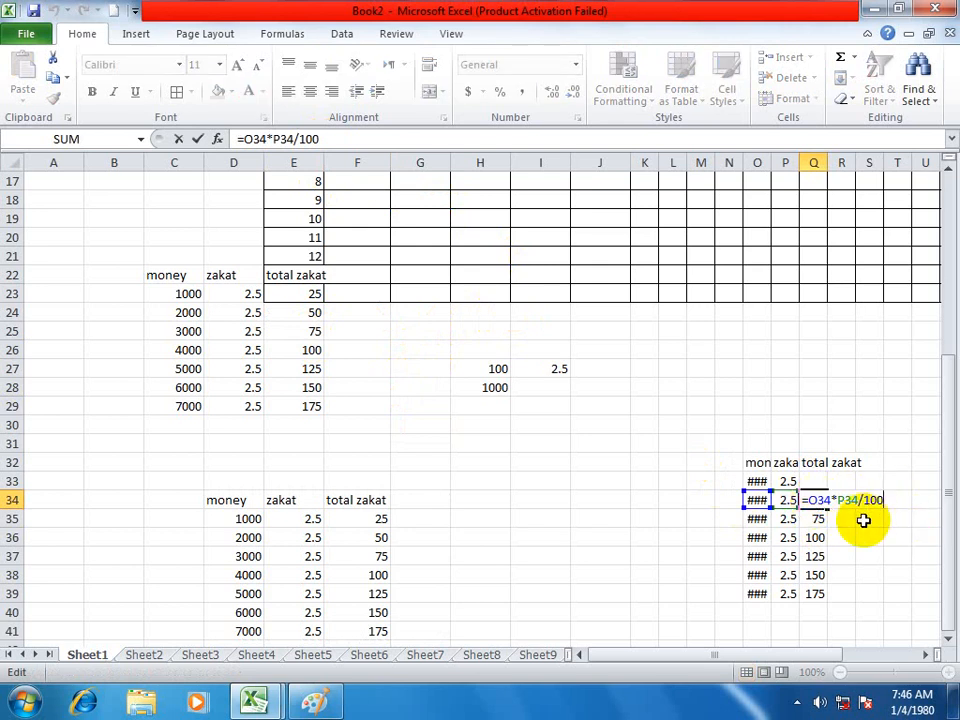
pyautogui.press('Escape')
pyautogui.doubleClick(818, 537)
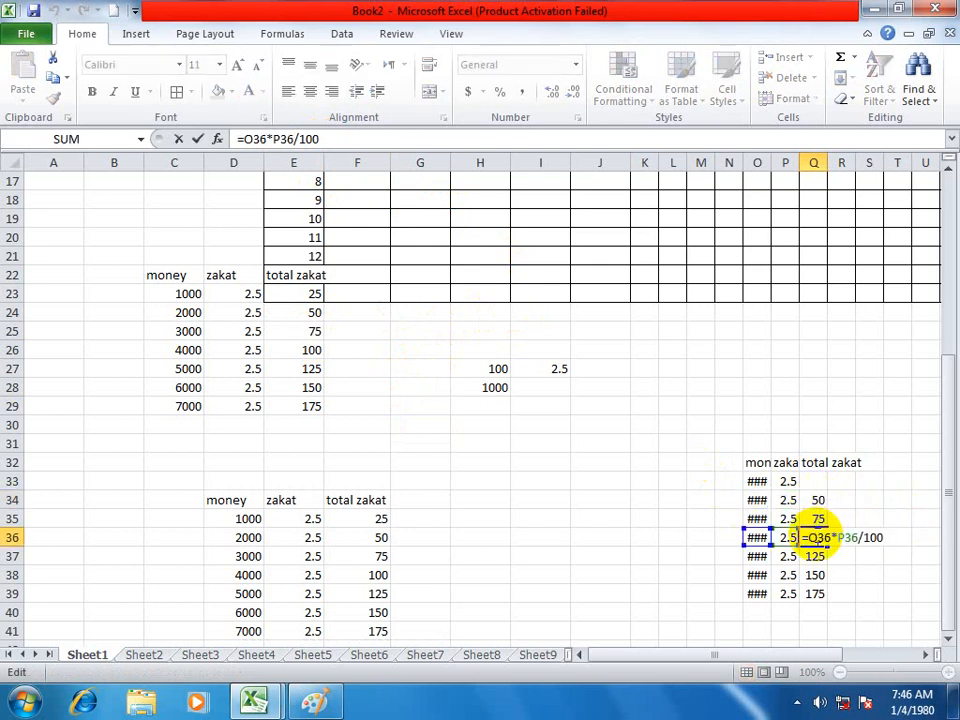
pyautogui.press('Escape')
pyautogui.doubleClick(340, 575)
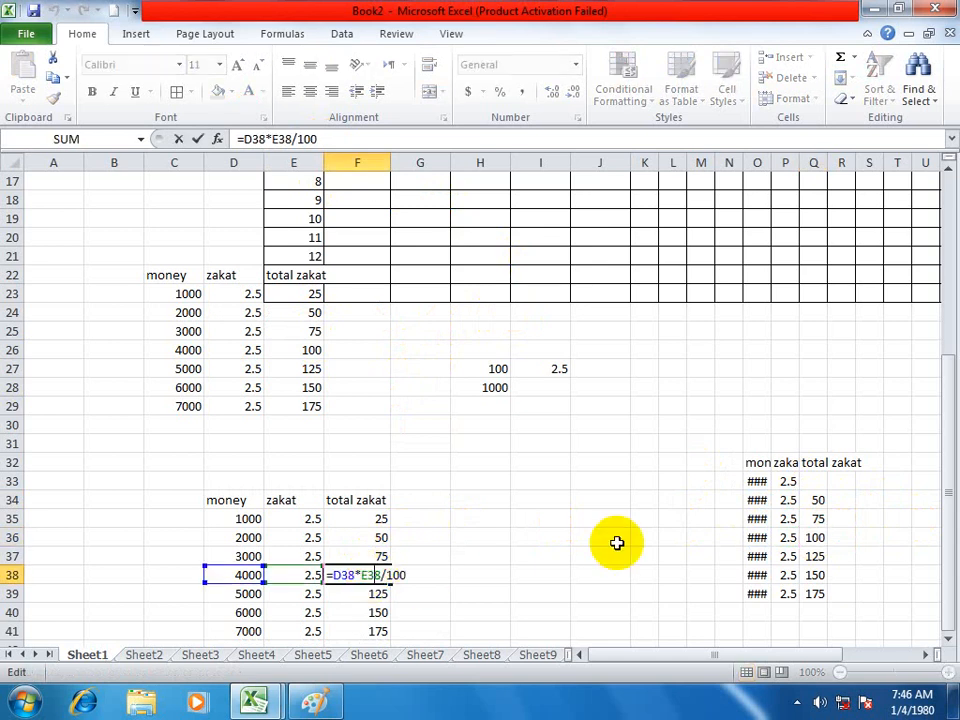
pyautogui.press('Escape')
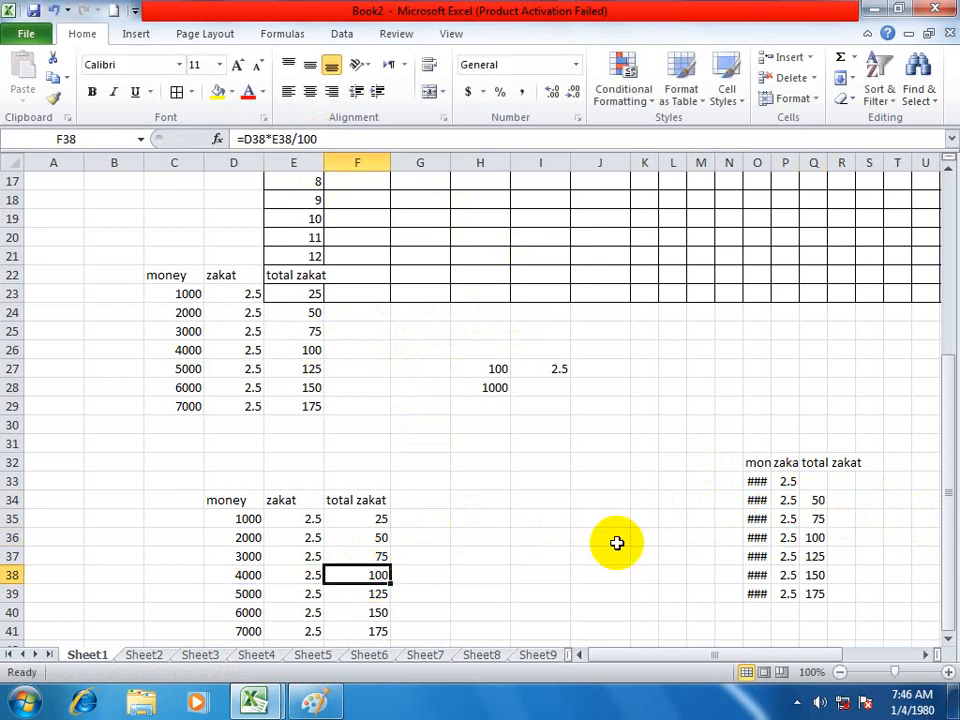
pyautogui.press('F2')
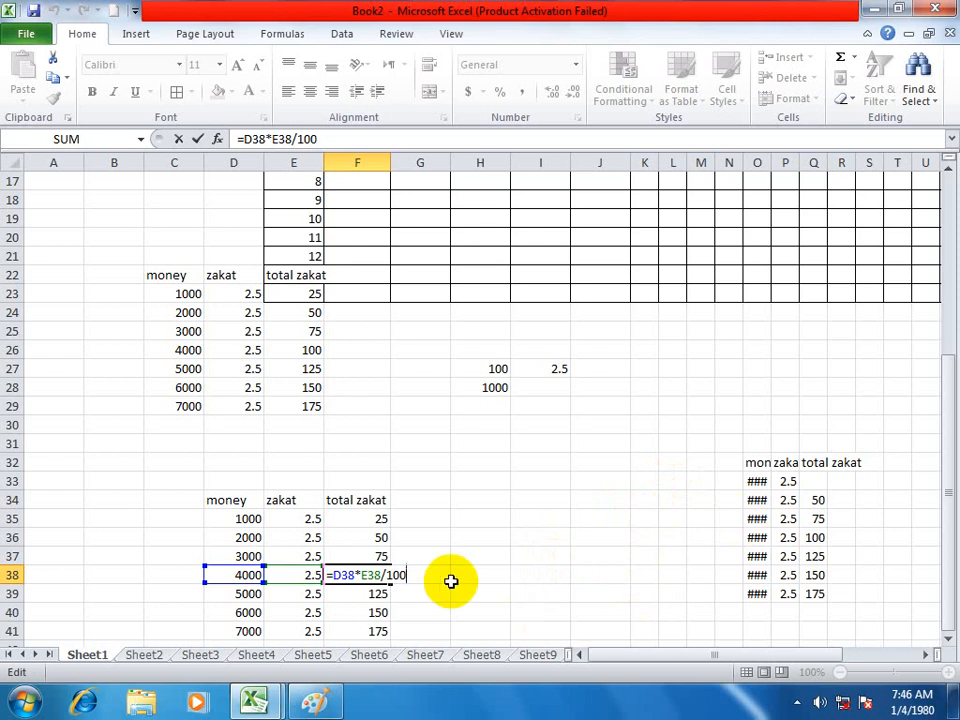
pyautogui.press('Return')
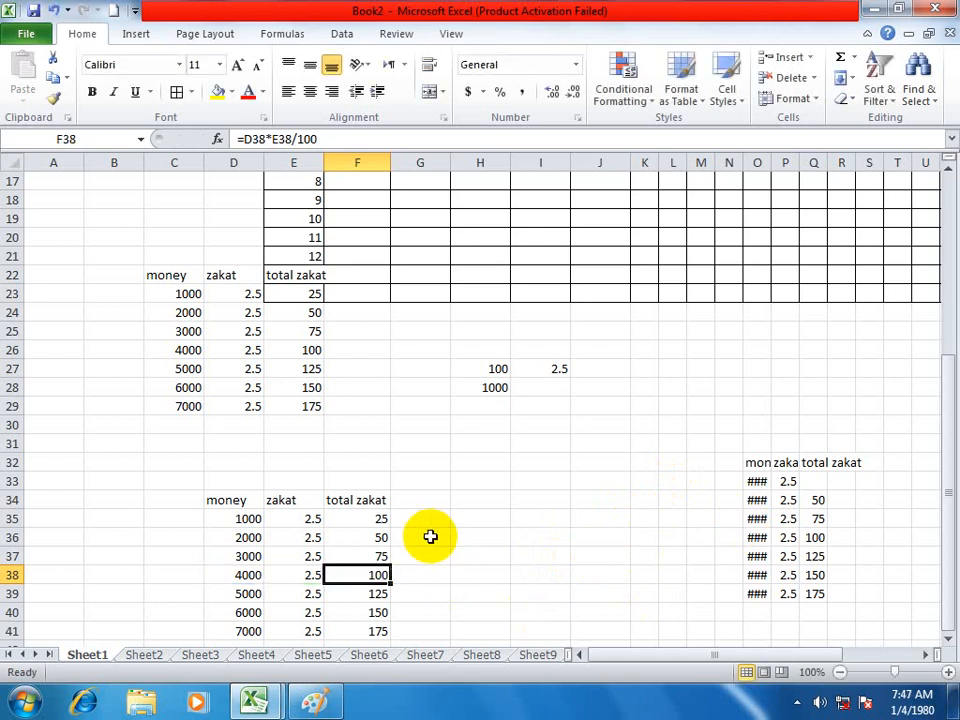
# Copy the headings money, zakat and total zakat from D34:F34 and paste them at F56.
pyautogui.moveTo(221, 498); pyautogui.dragTo(320, 500)
pyautogui.rightClick(320, 500)
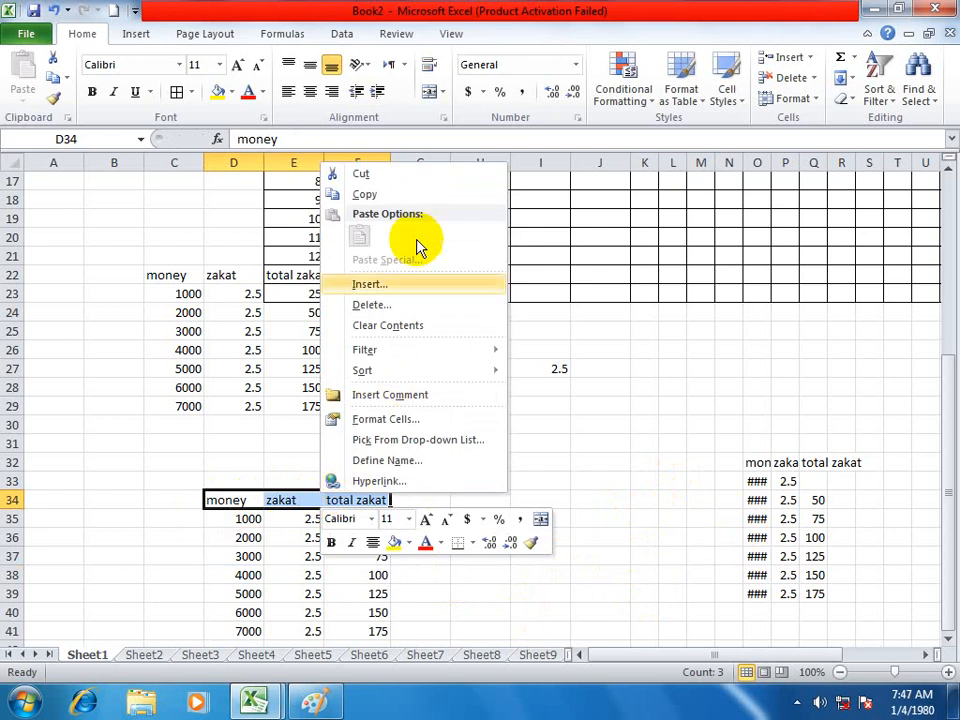
pyautogui.click(395, 195)
pyautogui.scroll(-8, 489, 489)
pyautogui.click(385, 443)
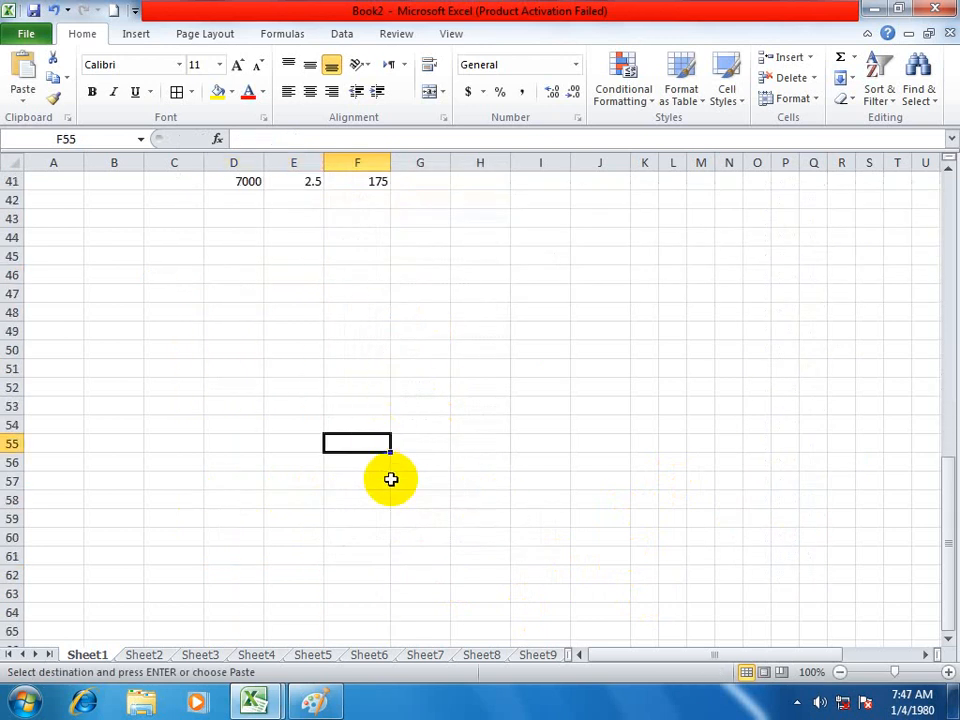
pyautogui.rightClick(387, 460)
pyautogui.click(419, 200)
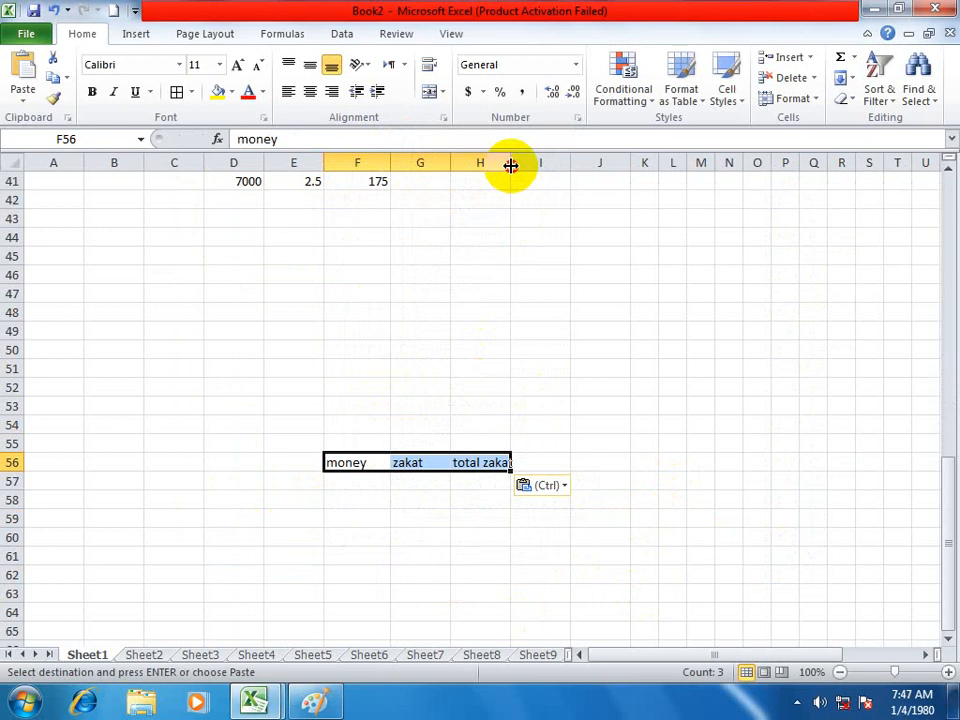
# Widen column H to fit its heading and enter total zakat values 25 in H57 and 50 in H58.
pyautogui.doubleClick(510, 165)
pyautogui.click(487, 480)
pyautogui.write('3')
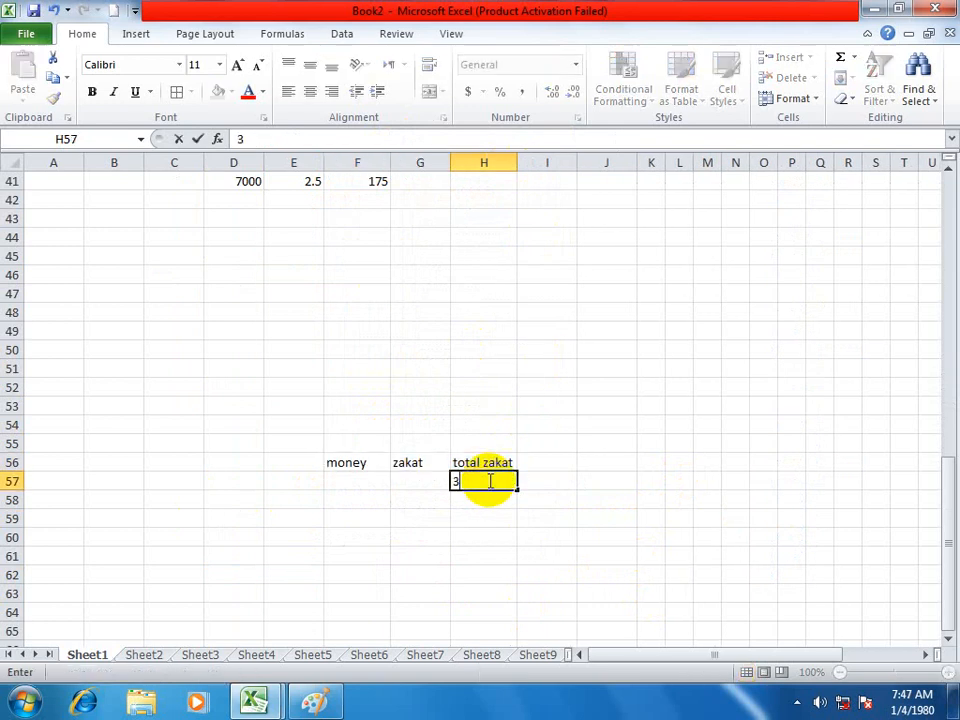
pyautogui.write('5')
pyautogui.press('Return')
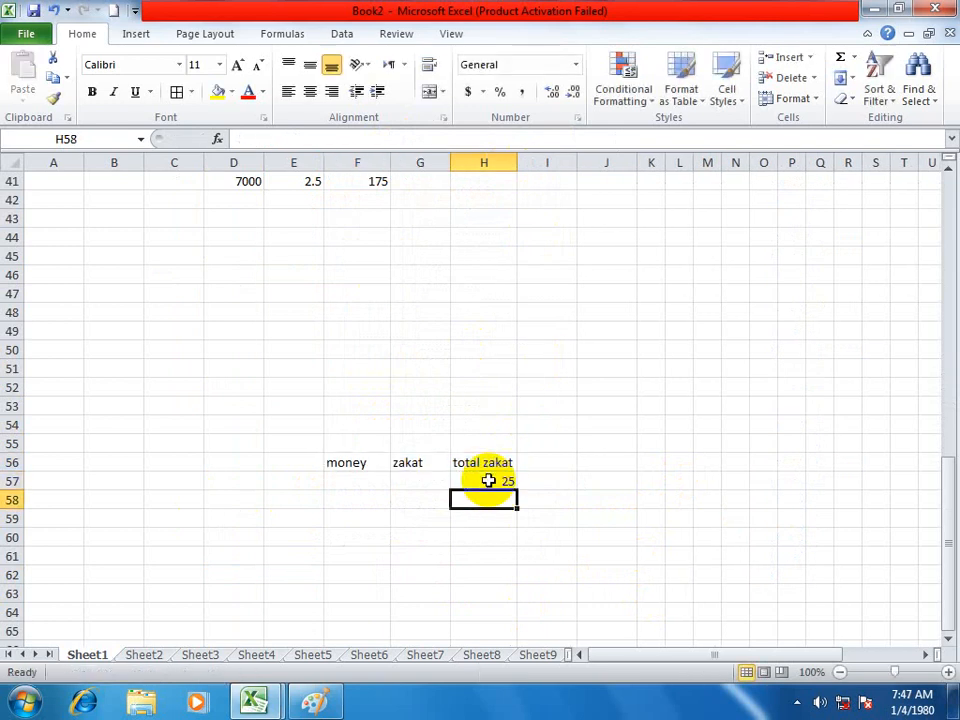
pyautogui.write('50')
pyautogui.press('Return')
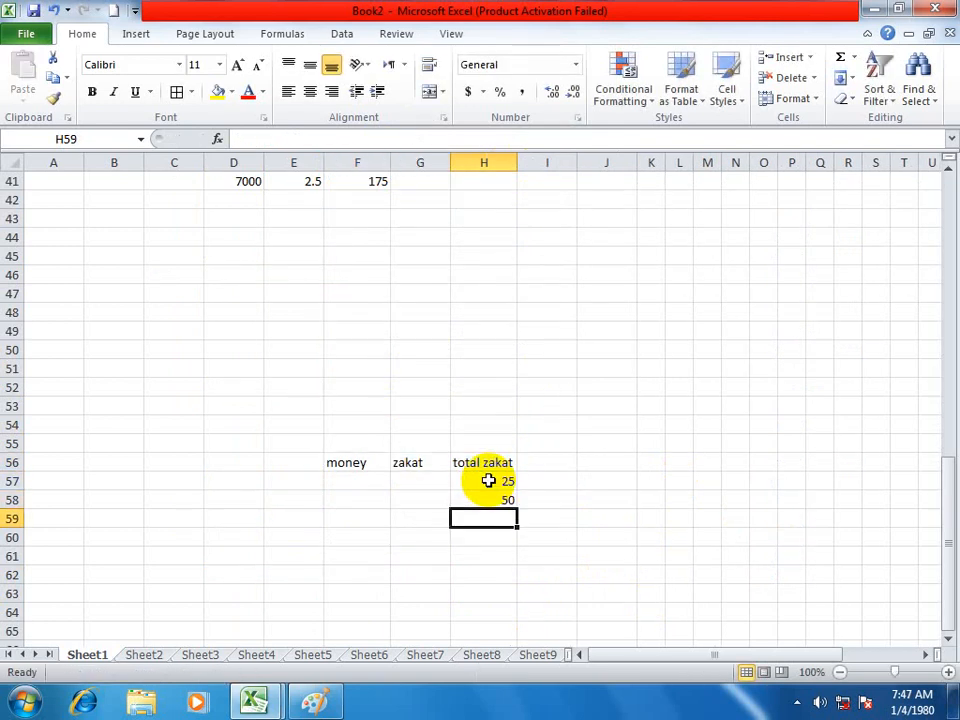
# Enter the zakat rate 2.5 in both G57 and G58.
pyautogui.press('Up')
pyautogui.press('Left')
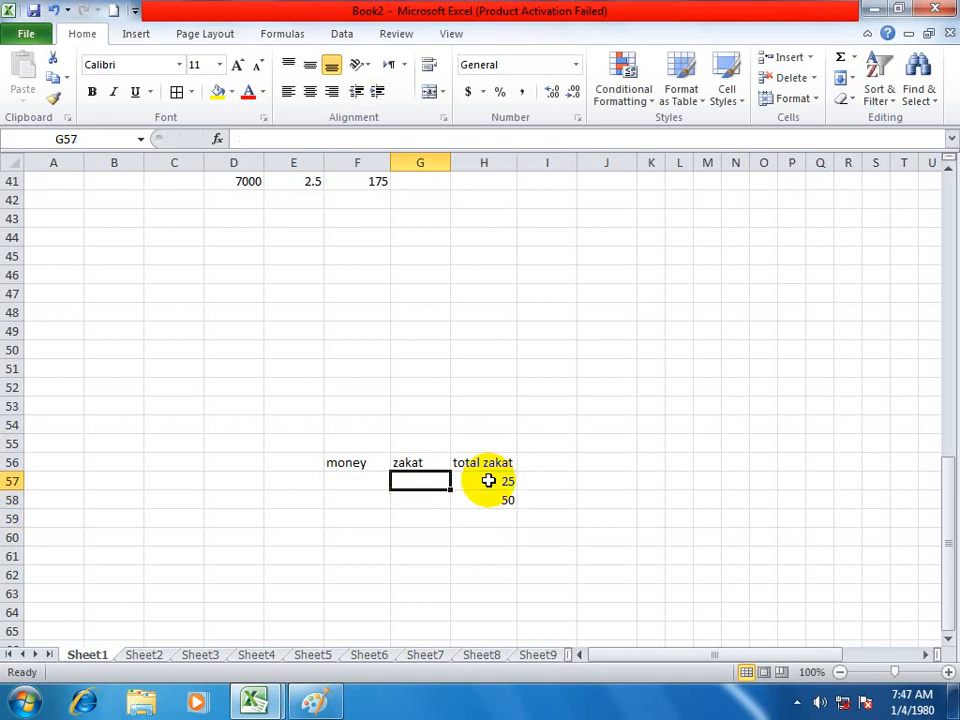
pyautogui.write('2.5')
pyautogui.press('Return')
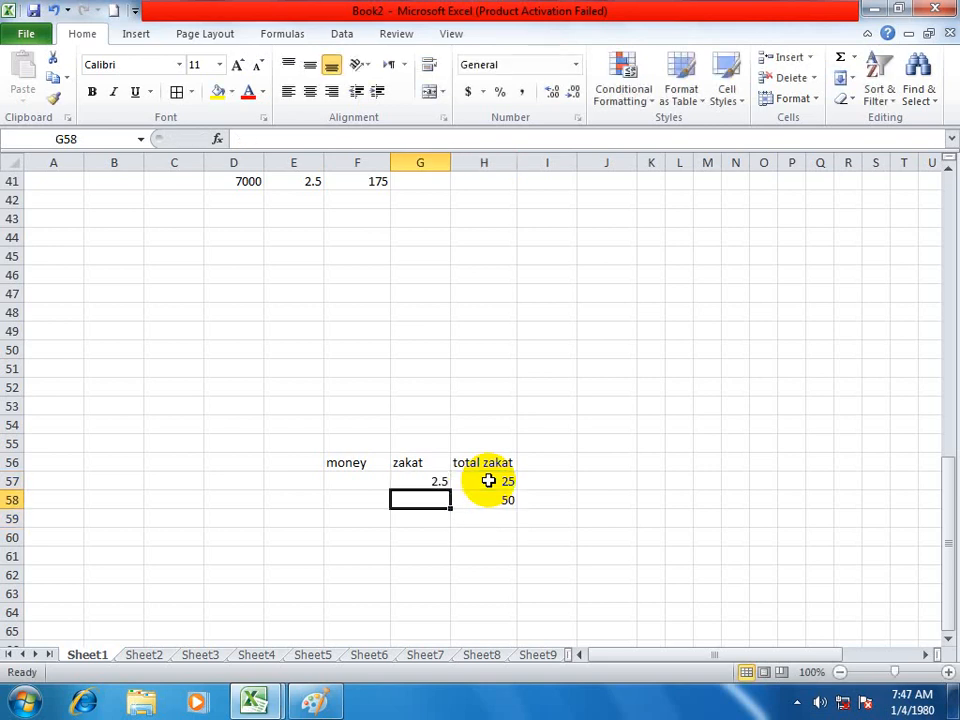
pyautogui.write('2.5')
pyautogui.press('Return')
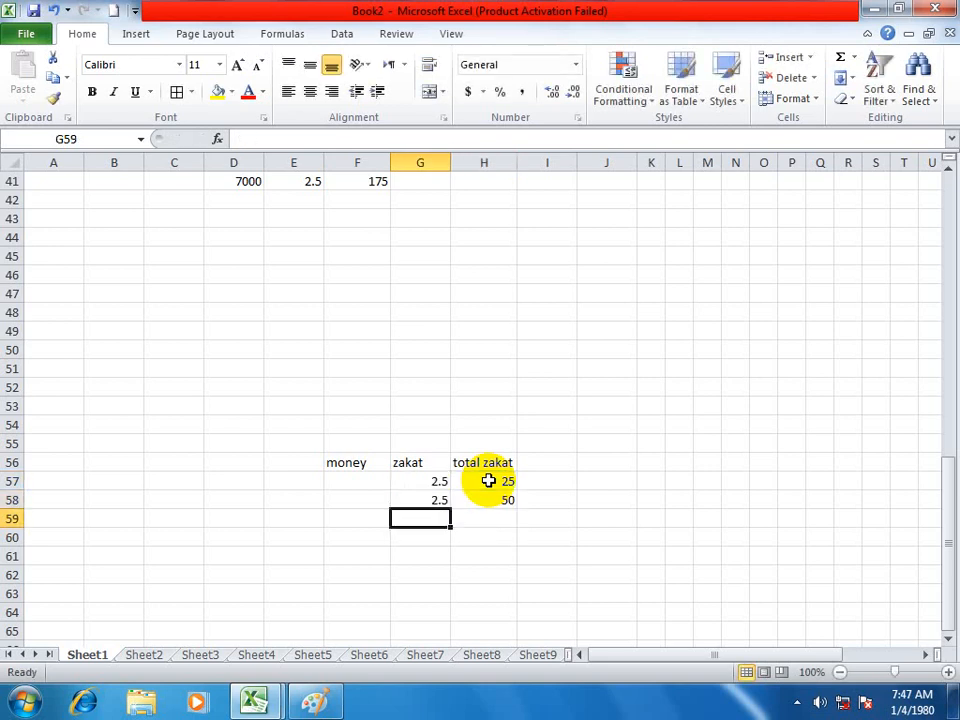
pyautogui.moveTo(948, 500); pyautogui.dragTo(946, 492)
pyautogui.moveTo(519, 500); pyautogui.dragTo(620, 487)
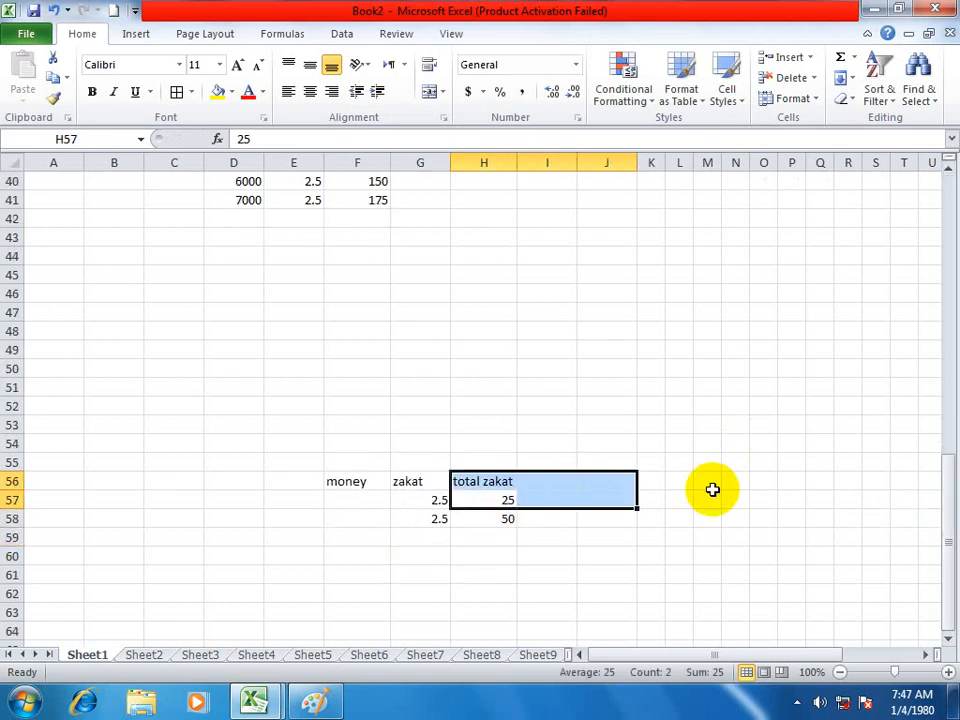
pyautogui.click(679, 443)
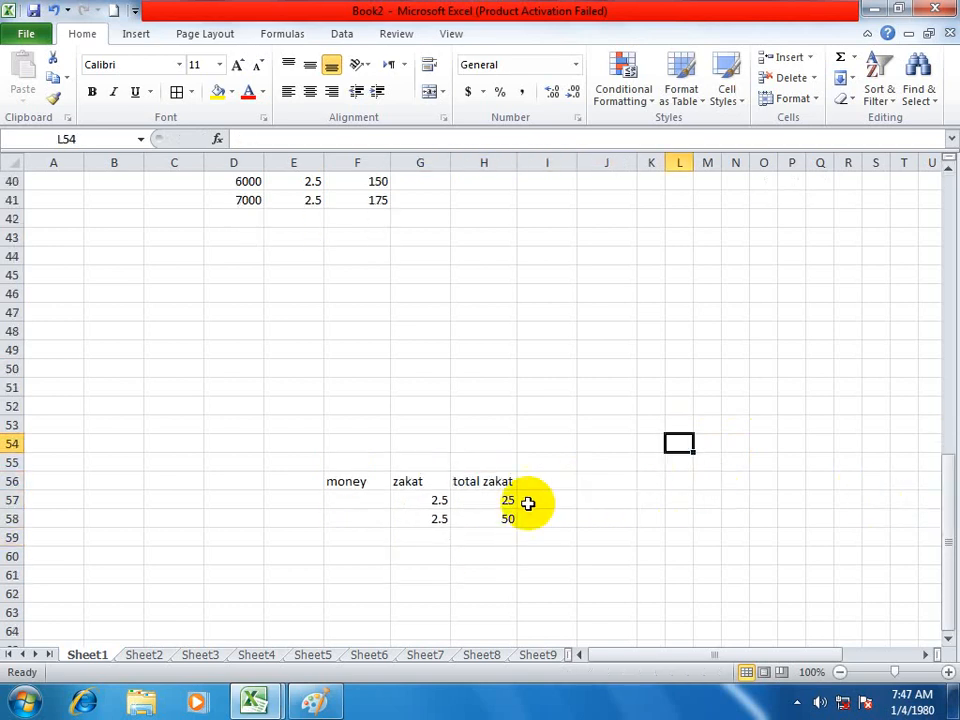
pyautogui.moveTo(435, 500); pyautogui.dragTo(465, 443)
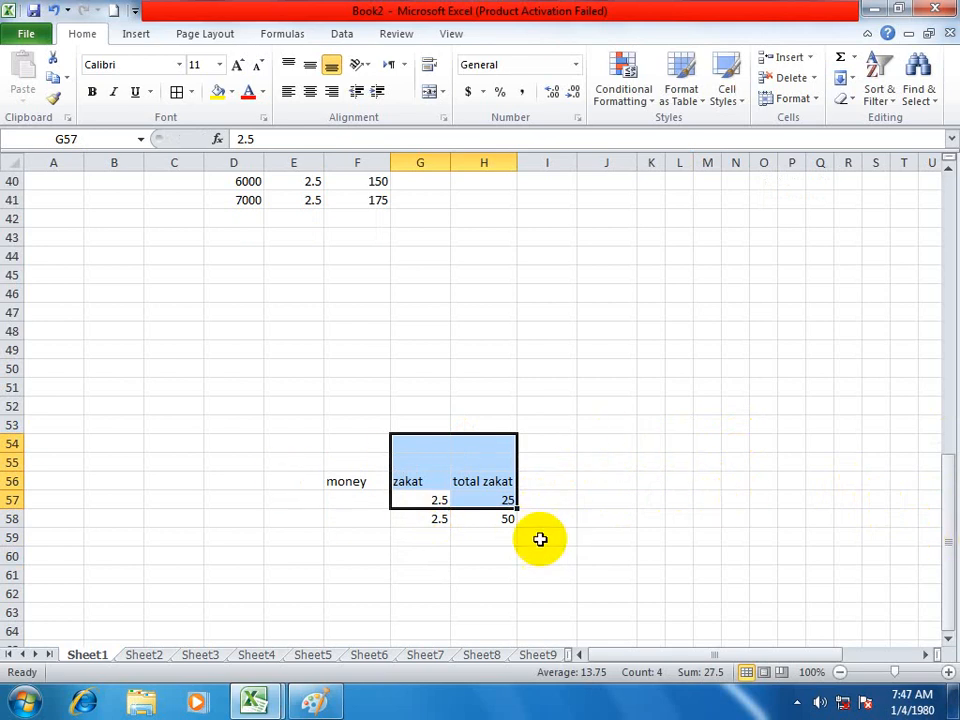
# Calculate the money in F57 with the formula =H57*100/G57 and fill it down to F58.
pyautogui.click(360, 497)
pyautogui.write('=')
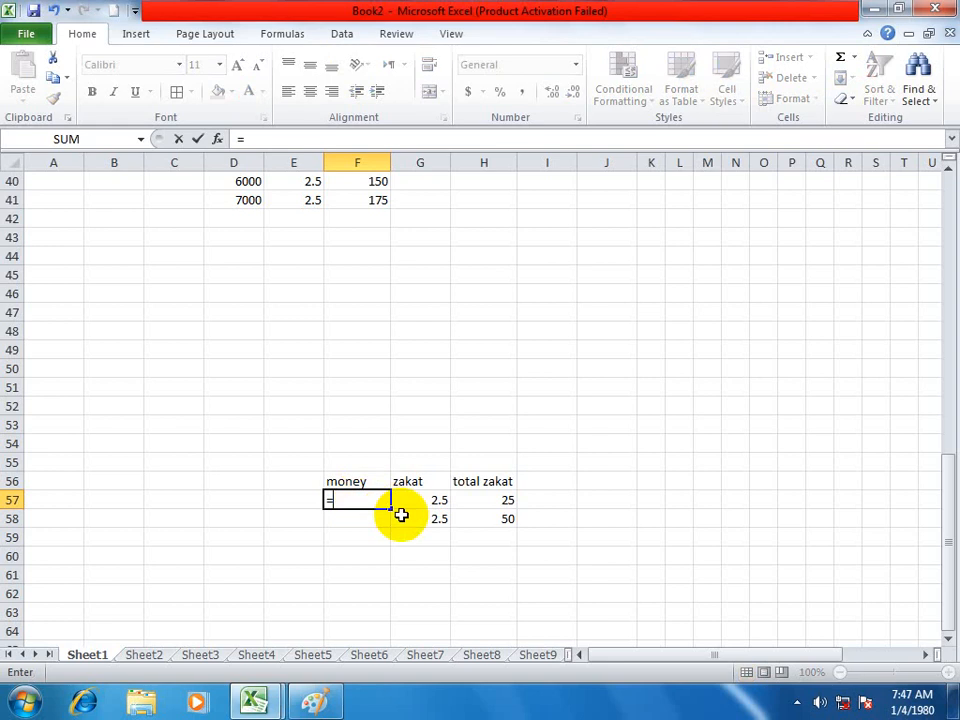
pyautogui.click(507, 503)
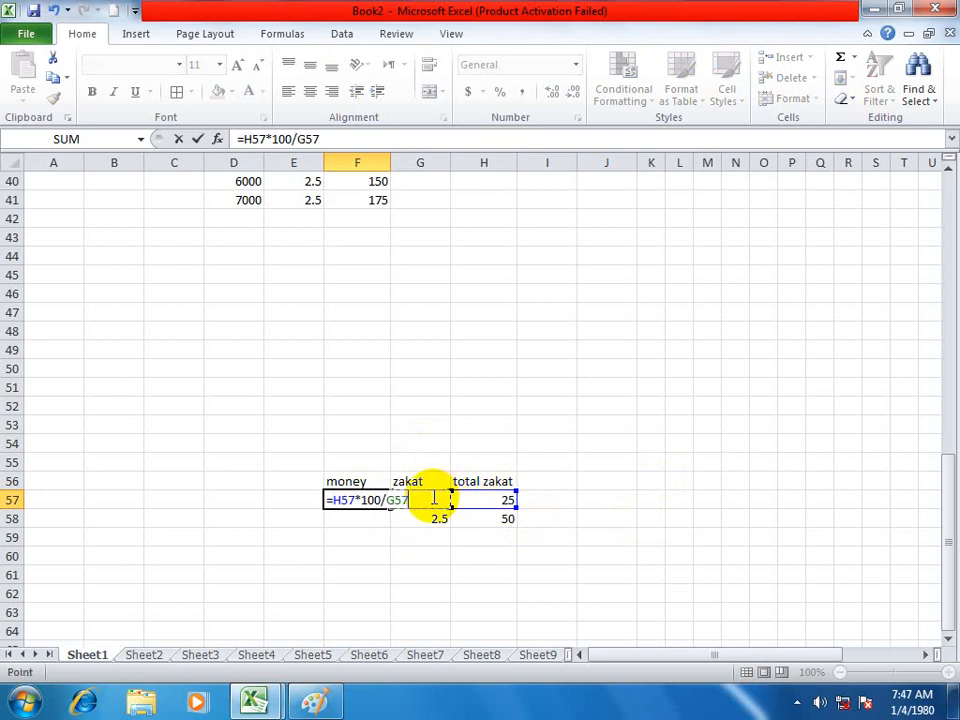
pyautogui.press('Return')
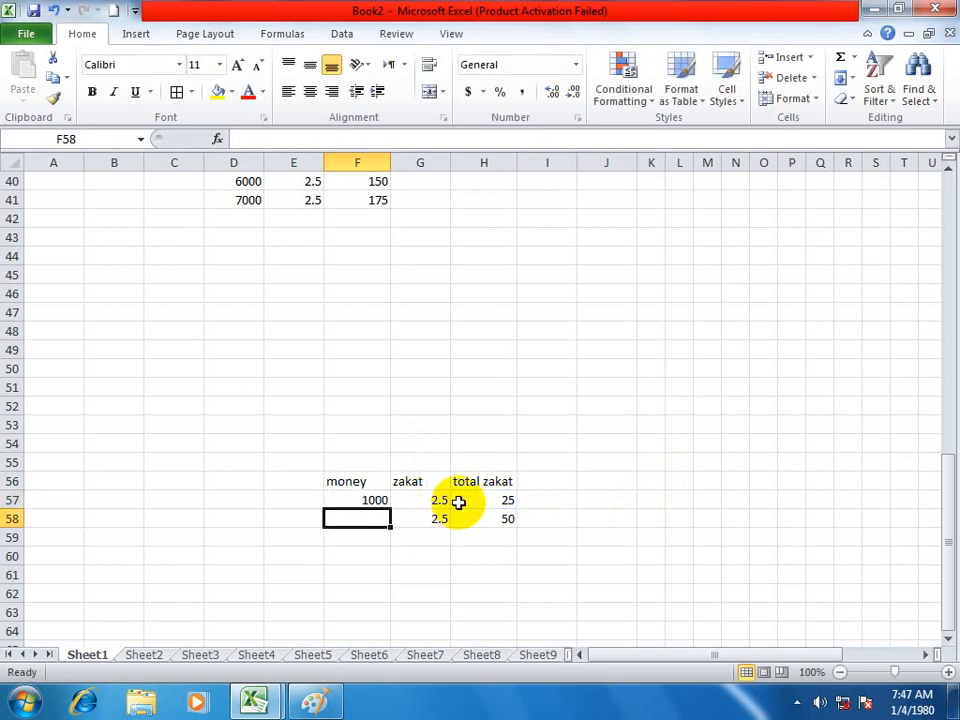
pyautogui.click(372, 498)
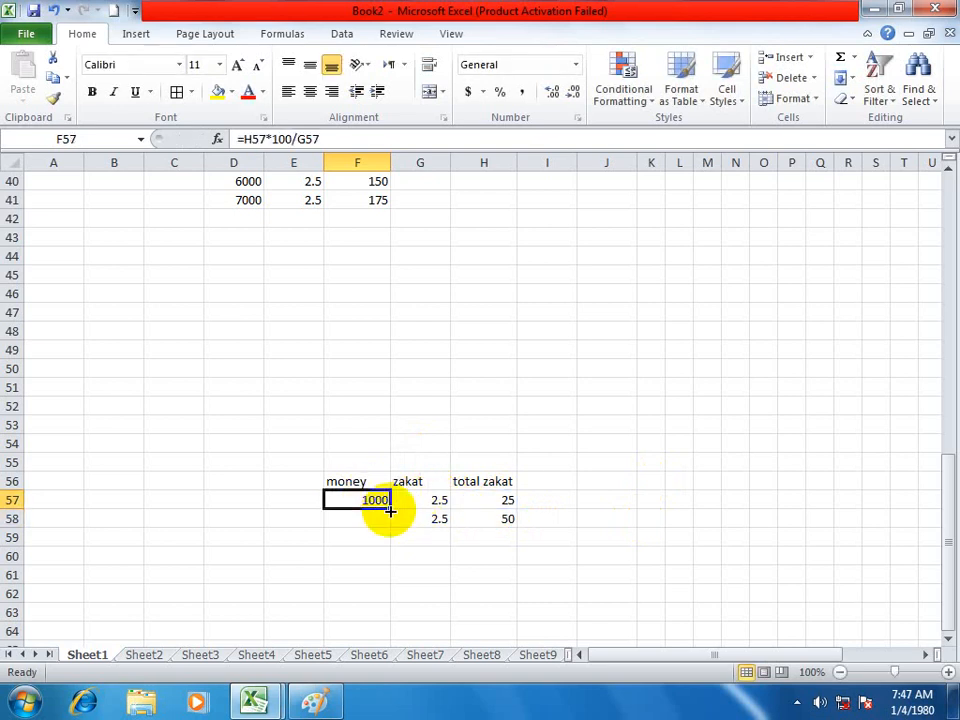
pyautogui.moveTo(390, 509); pyautogui.dragTo(388, 524)
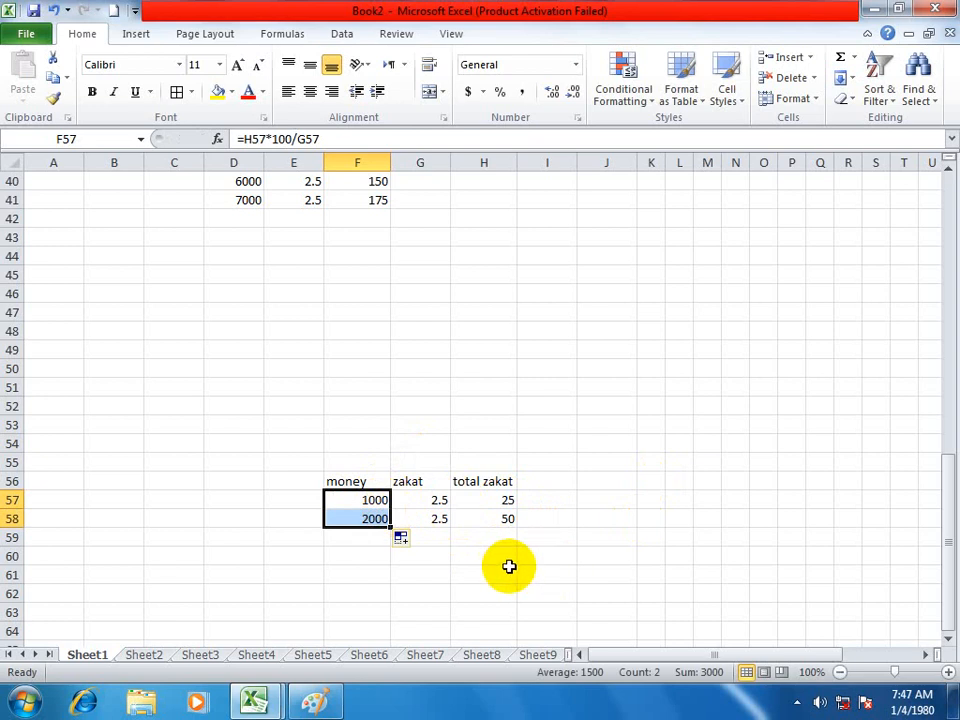
# Return to the original zakat table and create a new blank workbook.
pyautogui.scroll(6, 509, 566)
pyautogui.click(508, 461)
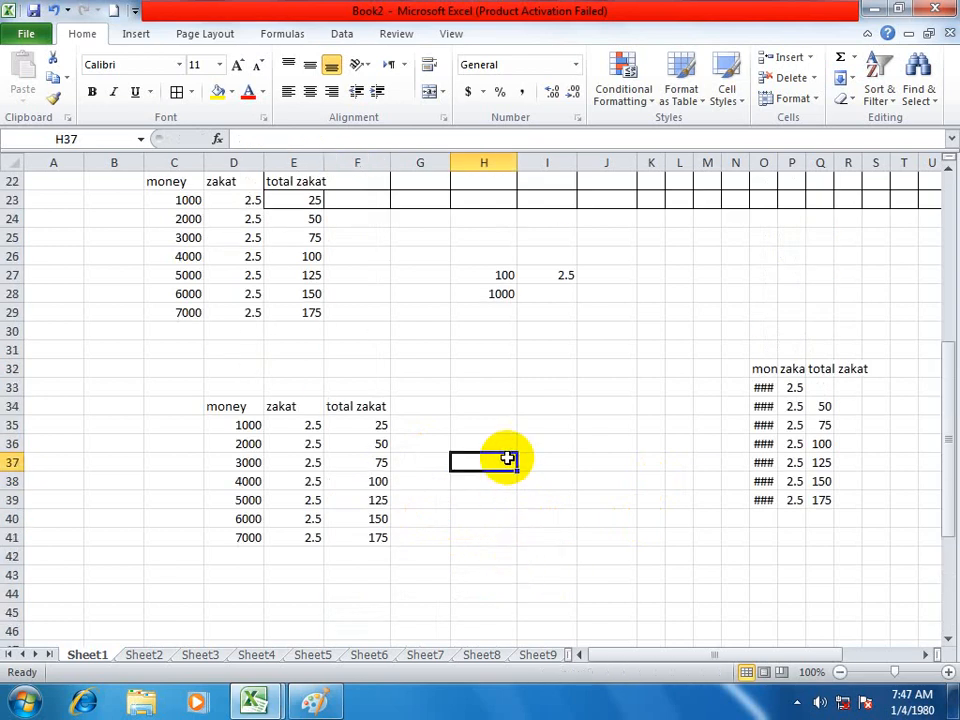
pyautogui.hotkey('ctrl', 'n')
# Add a Greater Than conditional formatting rule to E7:E33 for values above 200, using Light Red Fill with Dark Red Text.
pyautogui.moveTo(319, 287); pyautogui.dragTo(296, 660)
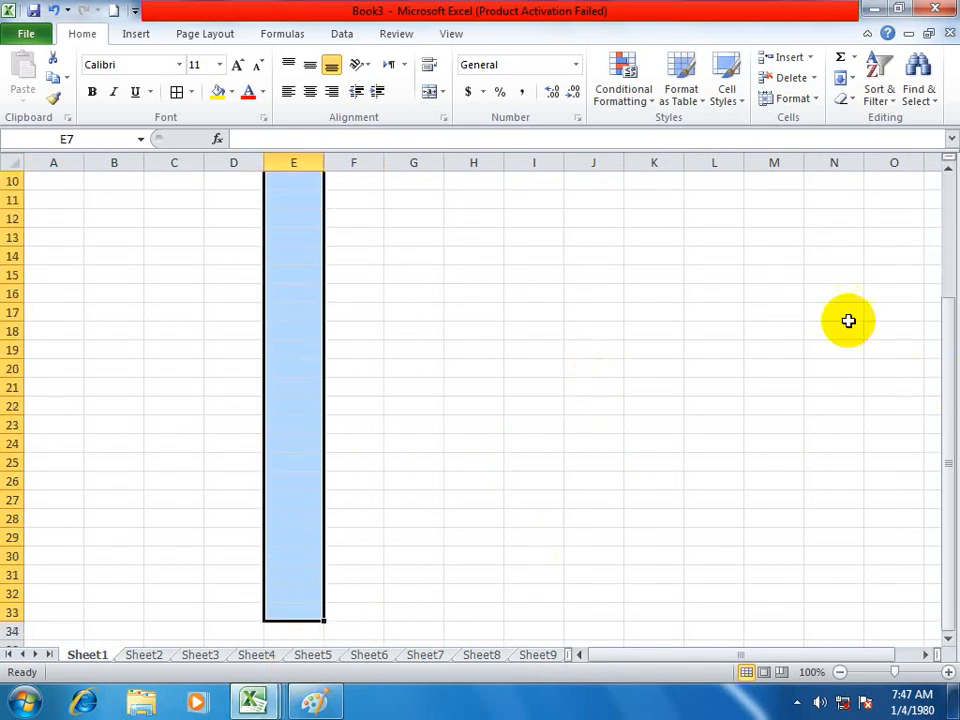
pyautogui.click(643, 96)
pyautogui.moveTo(657, 135)
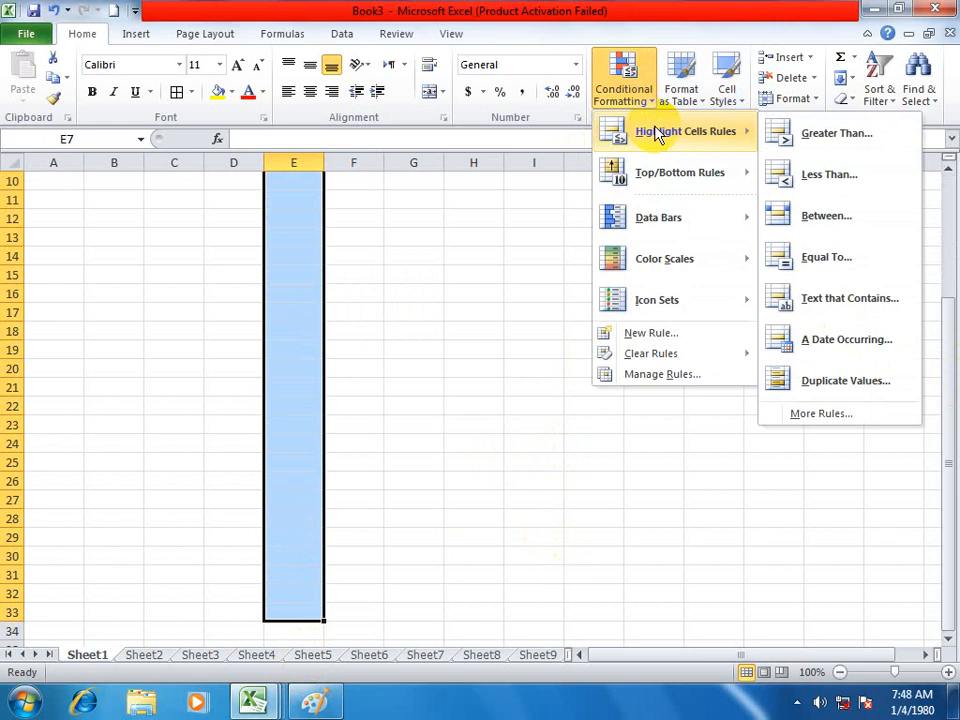
pyautogui.click(806, 137)
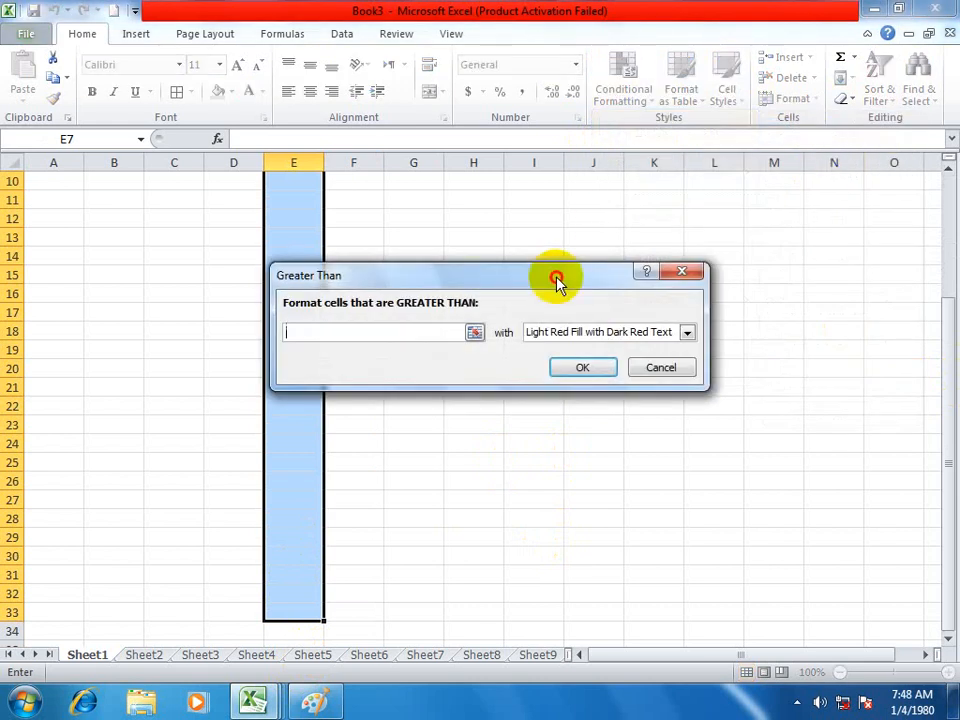
pyautogui.moveTo(557, 284); pyautogui.dragTo(640, 243)
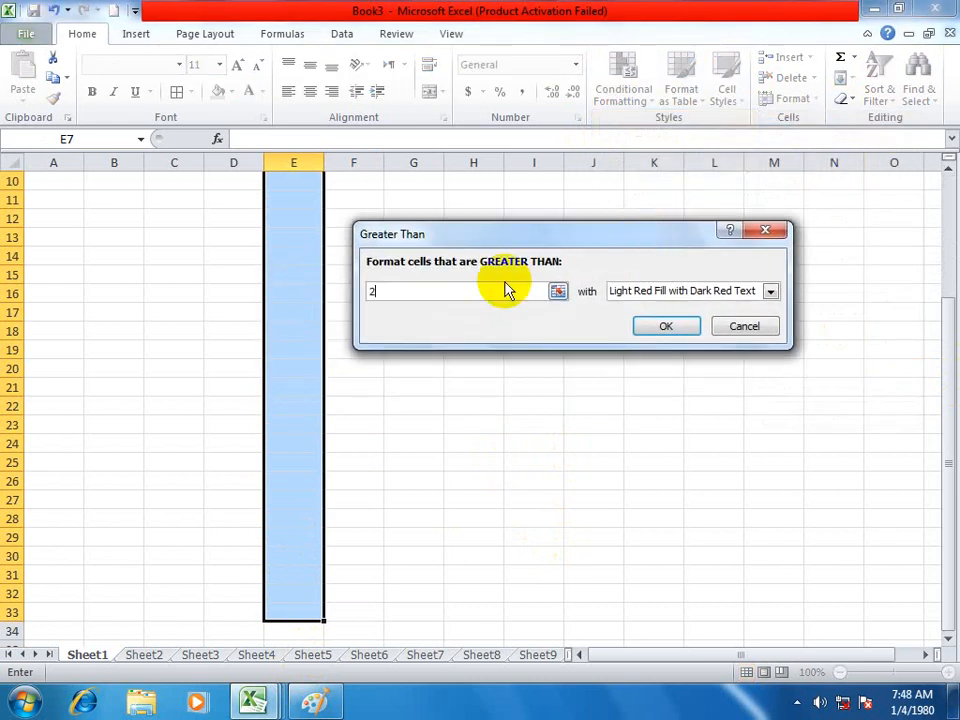
pyautogui.moveTo(596, 245); pyautogui.dragTo(650, 228)
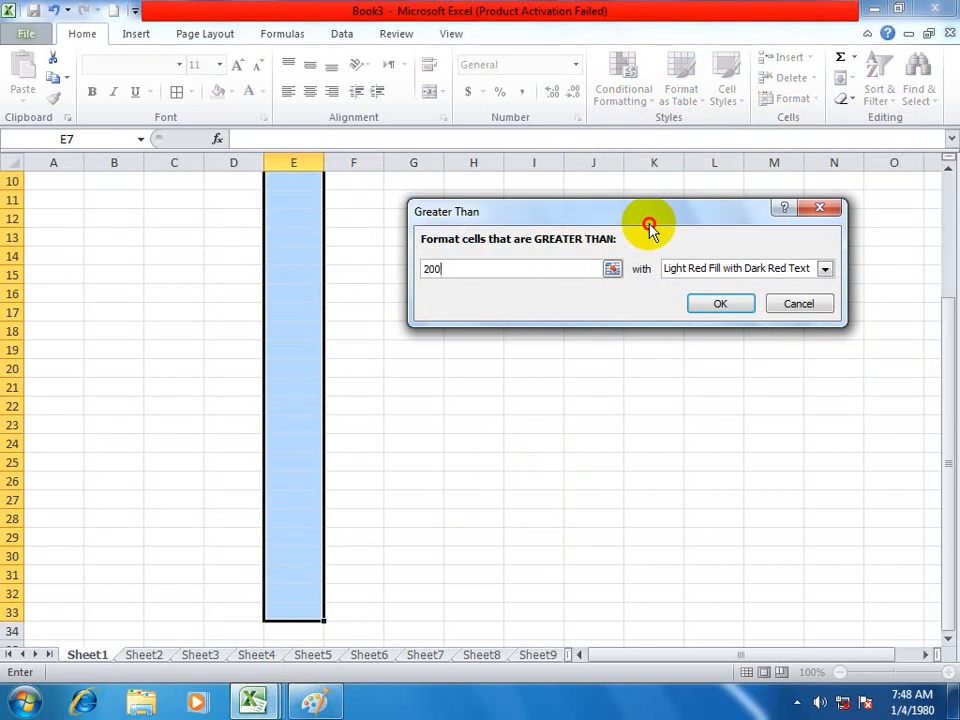
pyautogui.click(722, 304)
# Enter the values 100, 200, 300, 600 and 500 down cells E7 to E11.
pyautogui.scroll(3, 295, 338)
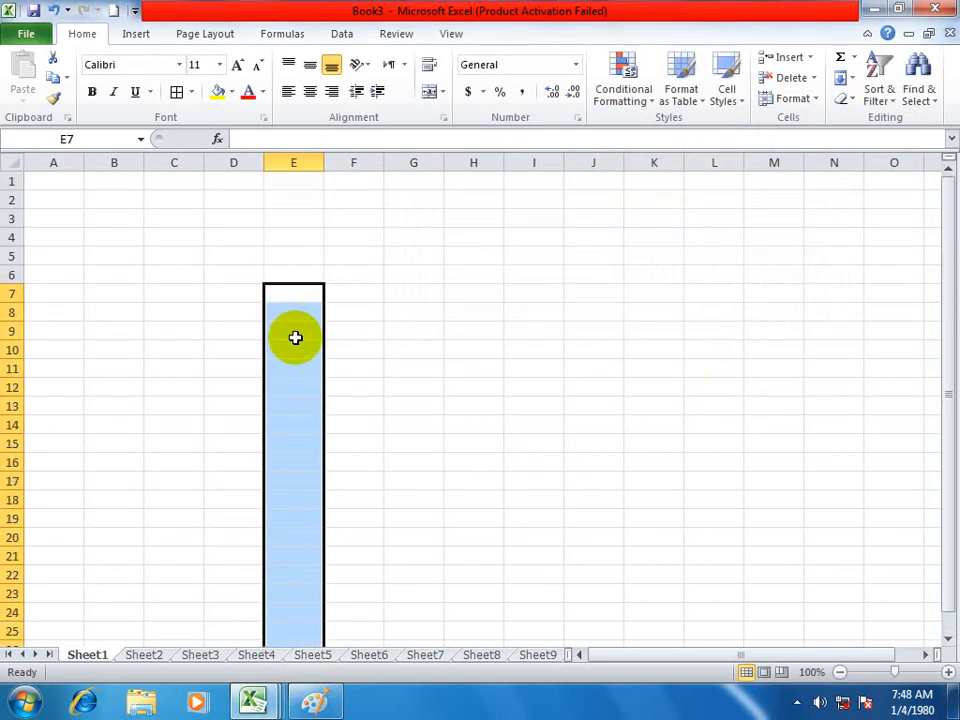
pyautogui.click(291, 293)
pyautogui.write('100')
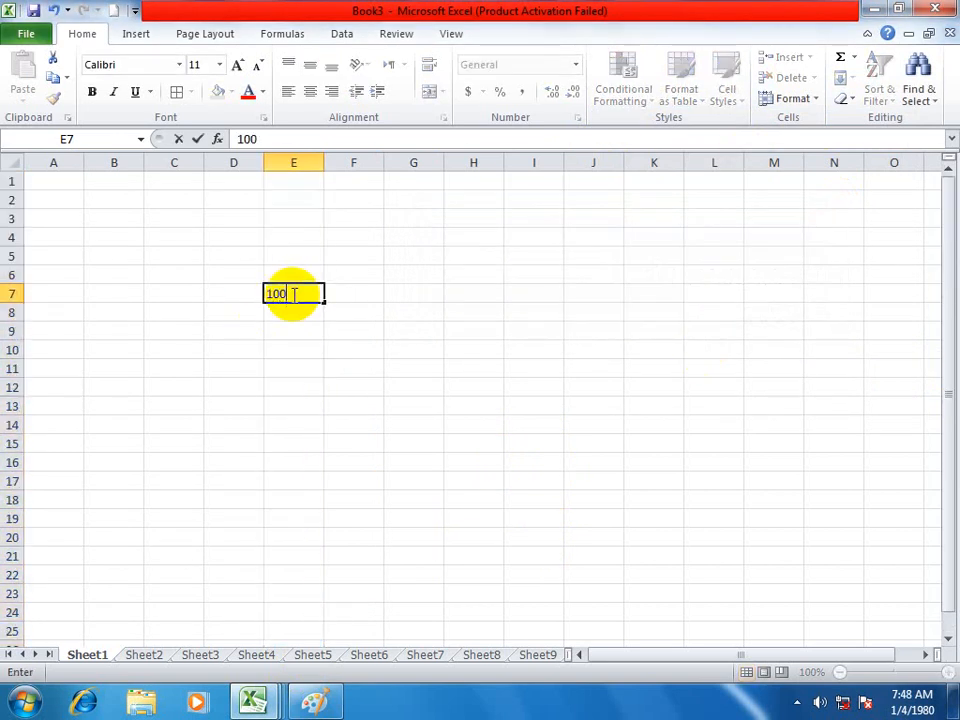
pyautogui.press('Return')
pyautogui.write('200')
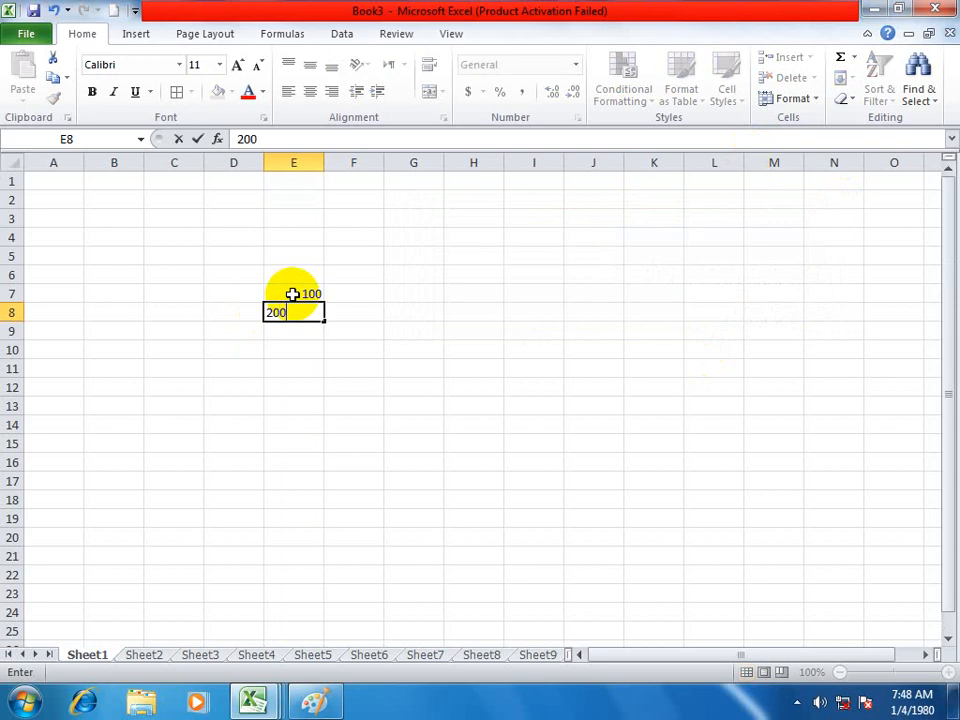
pyautogui.press('Return')
pyautogui.write('300')
pyautogui.press('Return')
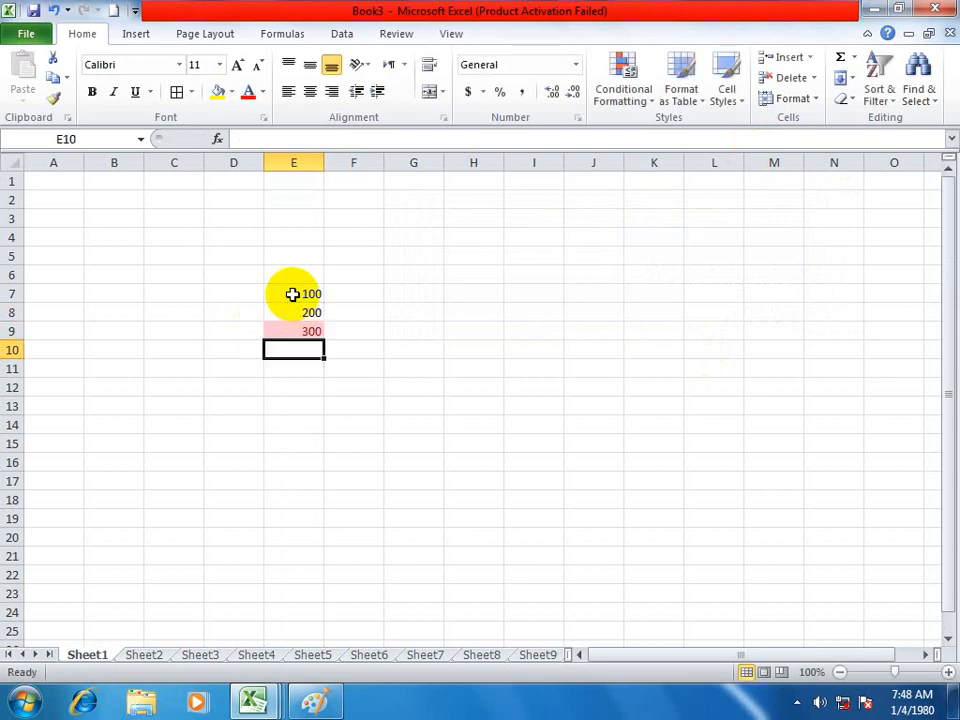
pyautogui.write('600')
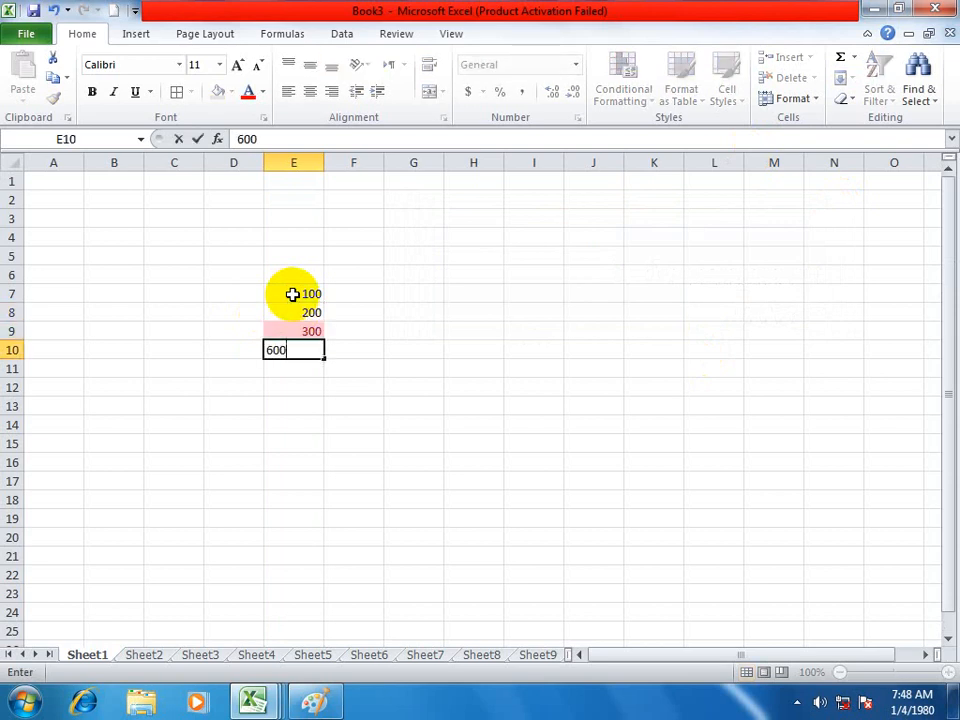
pyautogui.press('Return')
pyautogui.write('500')
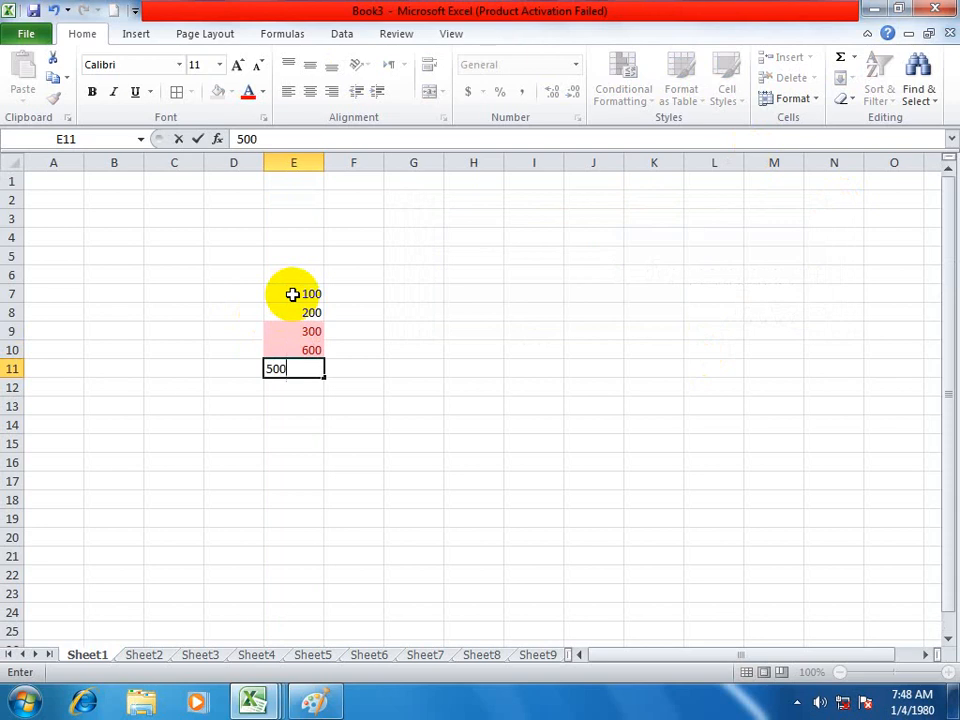
pyautogui.press('Return')
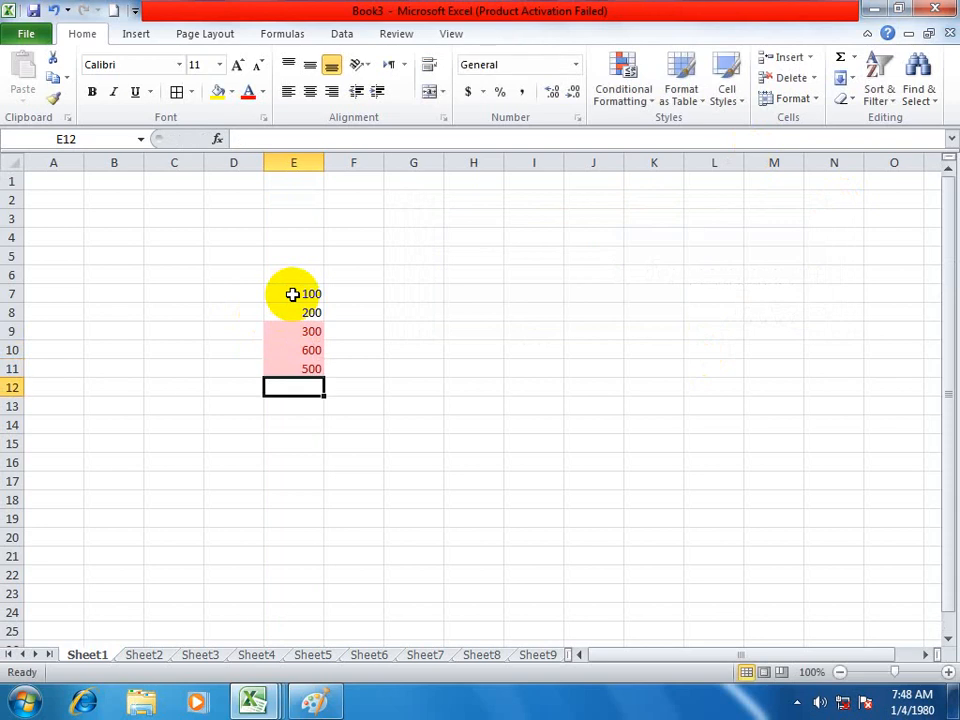
# Copy the range E7:E20 and paste it at K7 with the Paste Special option All merging conditional formats.
pyautogui.moveTo(292, 294); pyautogui.dragTo(293, 537)
pyautogui.rightClick(284, 333)
pyautogui.click(310, 366)
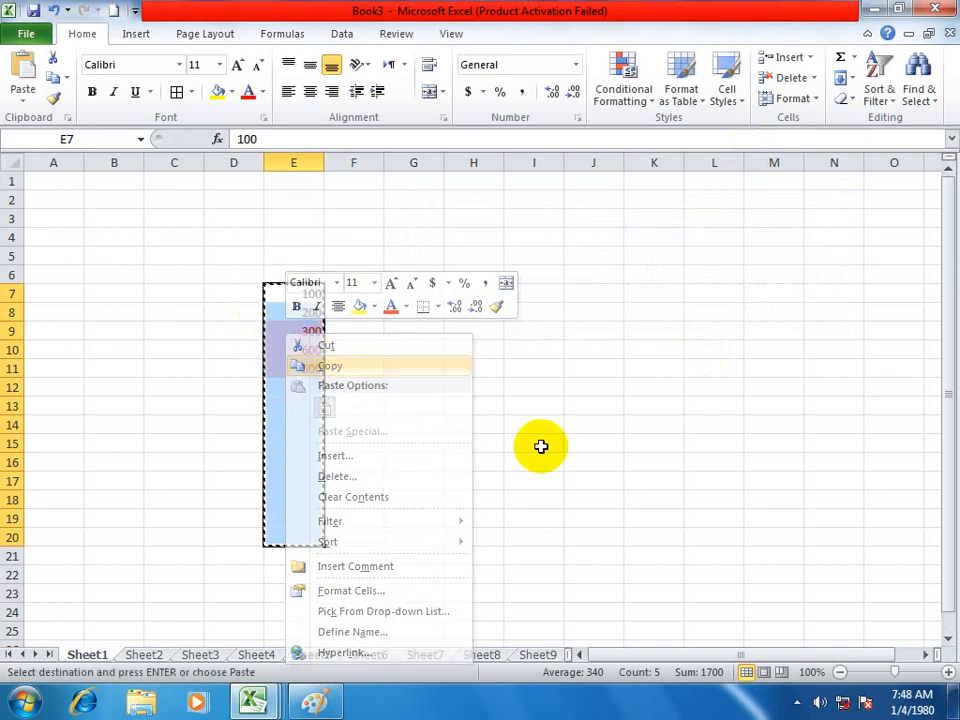
pyautogui.moveTo(673, 300); pyautogui.dragTo(671, 491)
pyautogui.rightClick(672, 375)
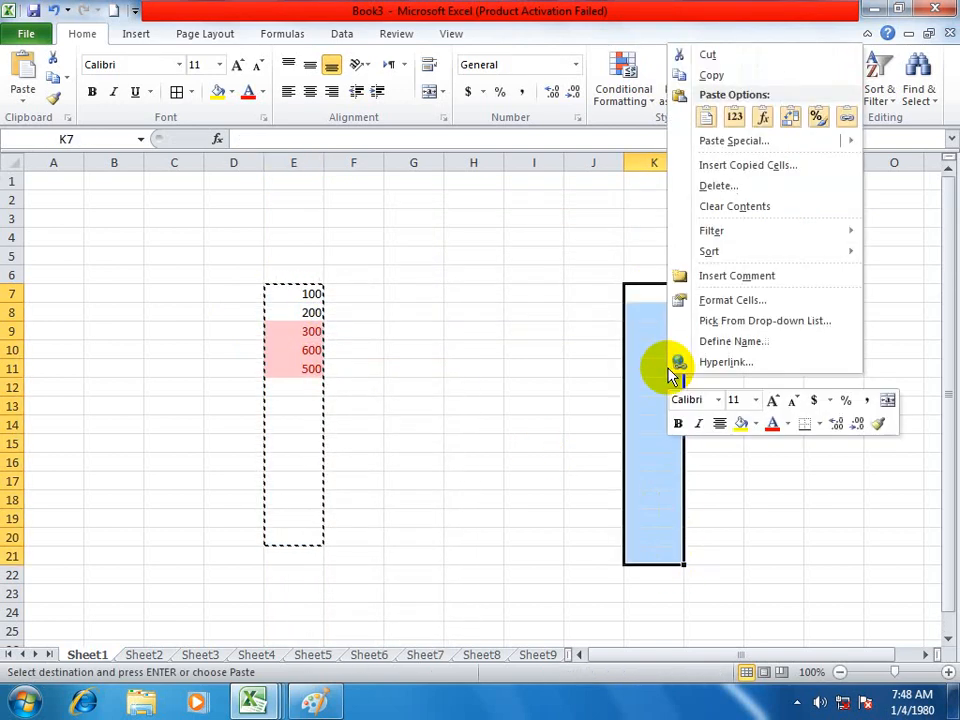
pyautogui.click(710, 140)
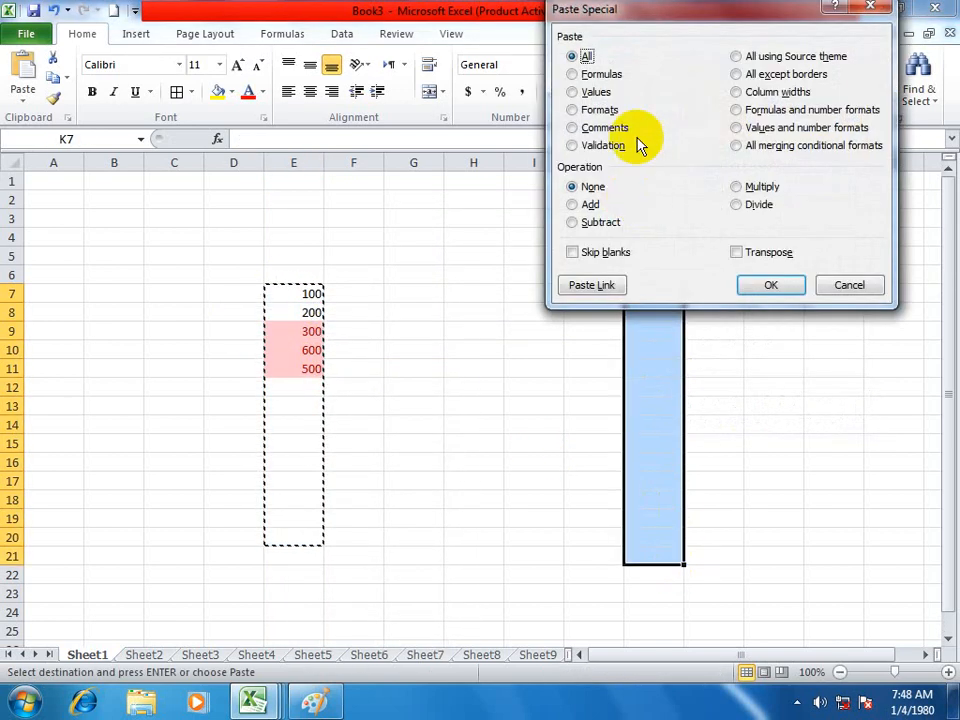
pyautogui.moveTo(731, 17); pyautogui.dragTo(473, 78)
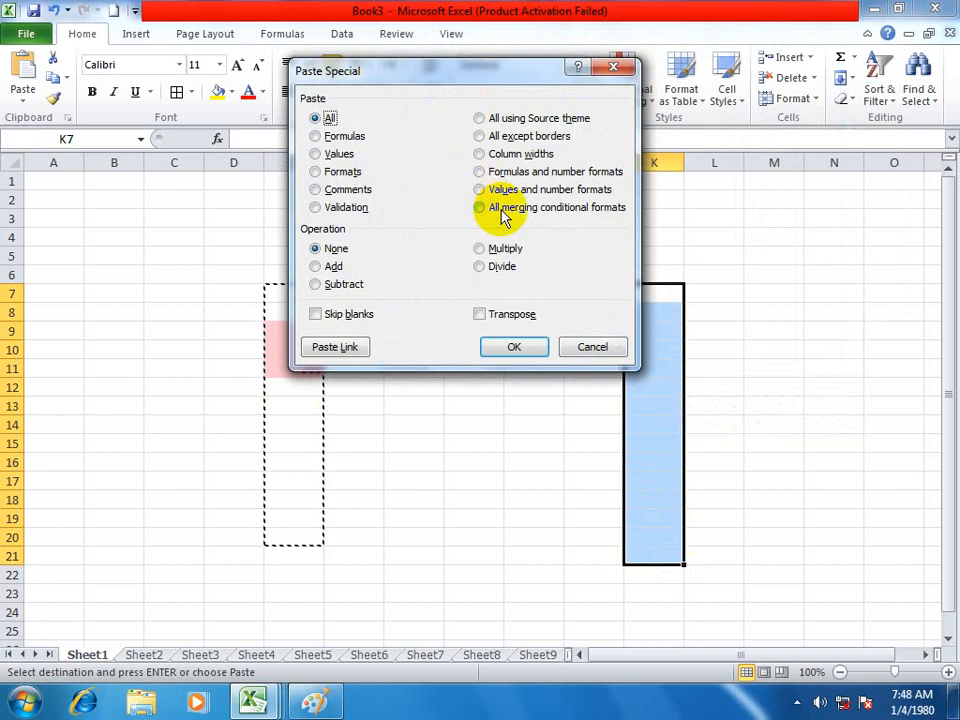
pyautogui.click(482, 208)
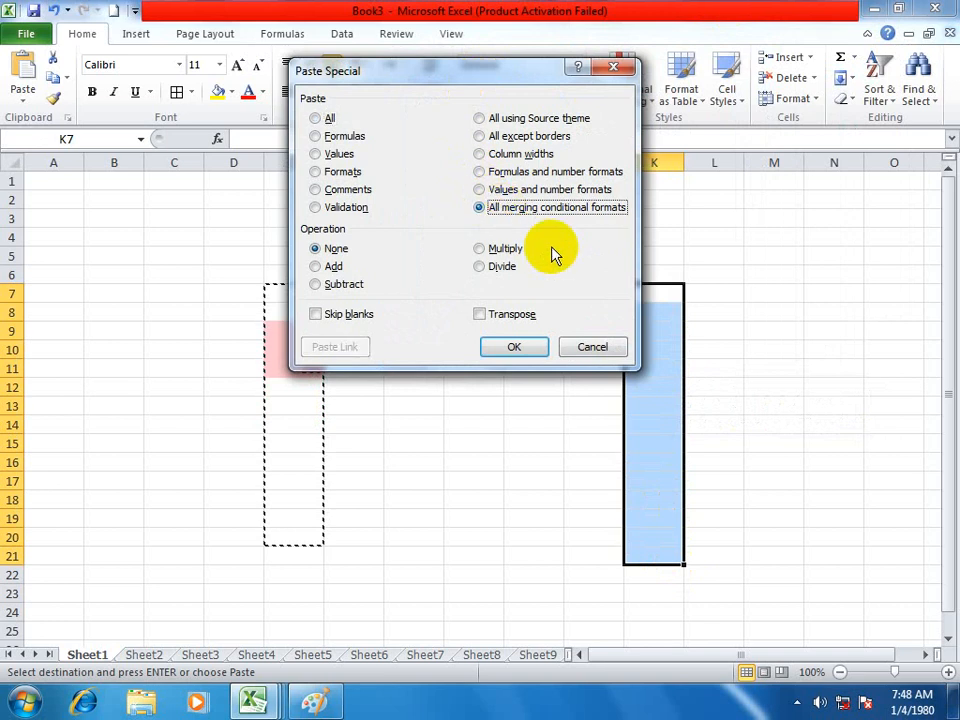
pyautogui.moveTo(499, 79); pyautogui.dragTo(500, 121)
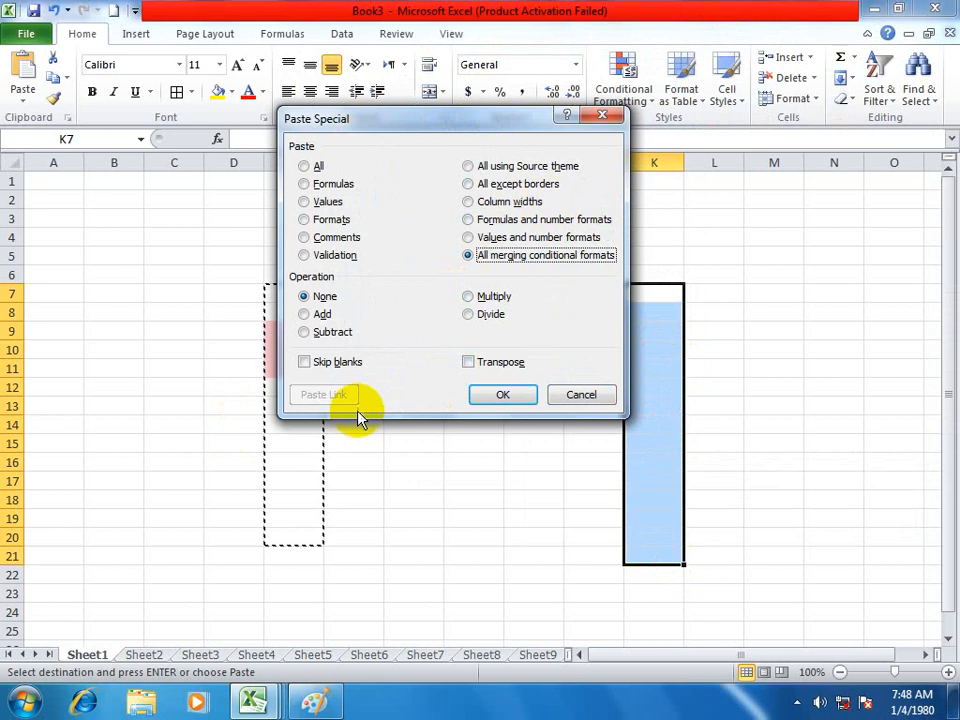
pyautogui.click(525, 394)
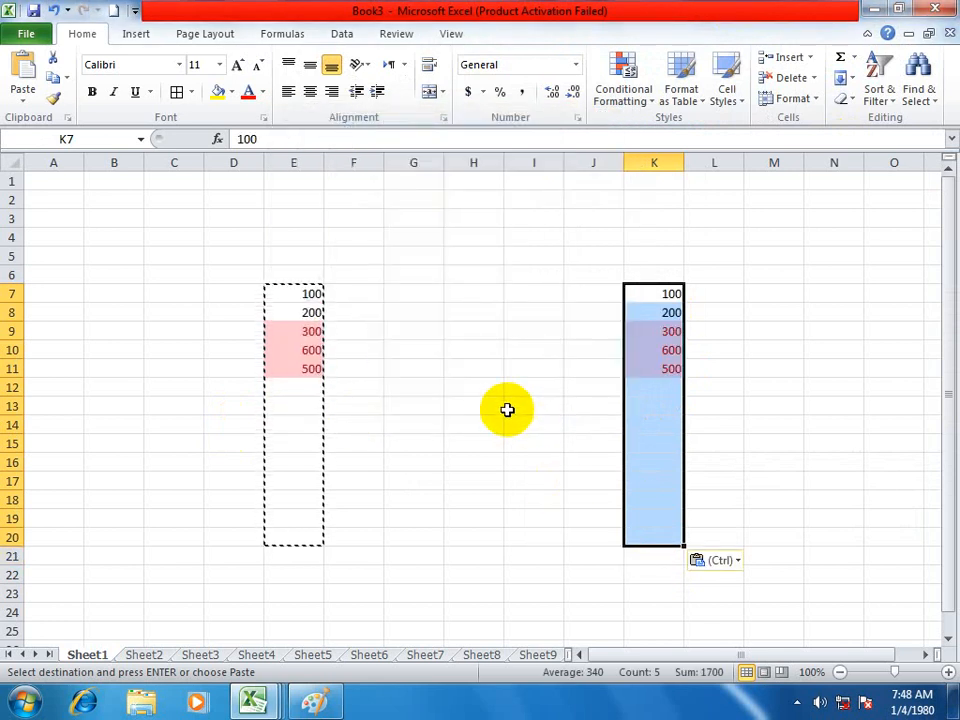
pyautogui.click(948, 402)
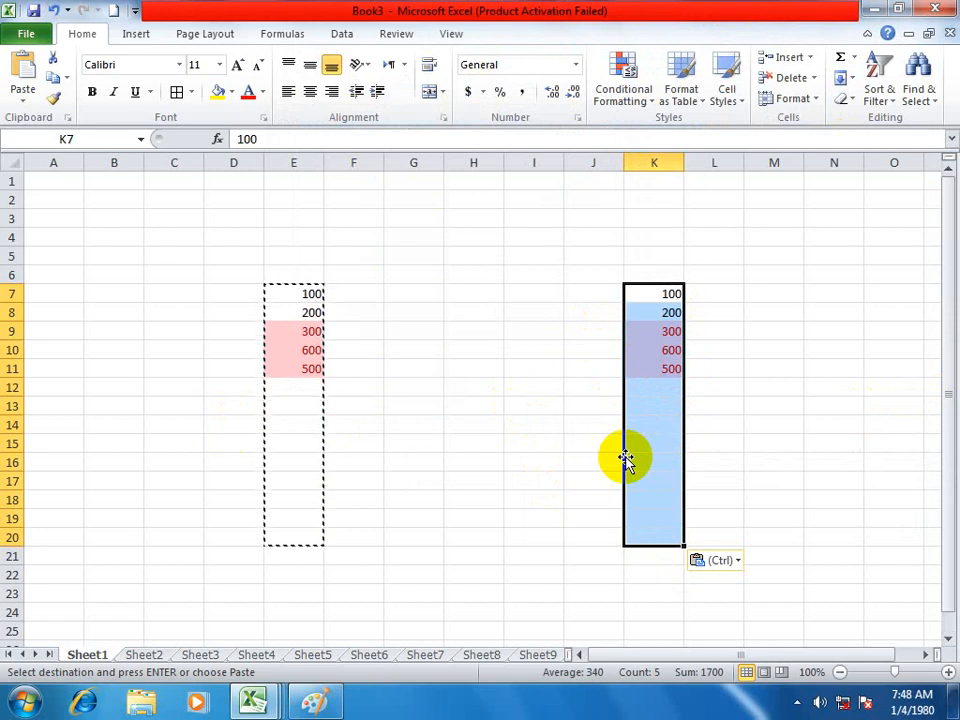
# In a new blank workbook, fill G12:G23 with a series running from 100 to 1200 in increments of 100.
pyautogui.scroll(-3, 570, 510)
pyautogui.click(438, 524)
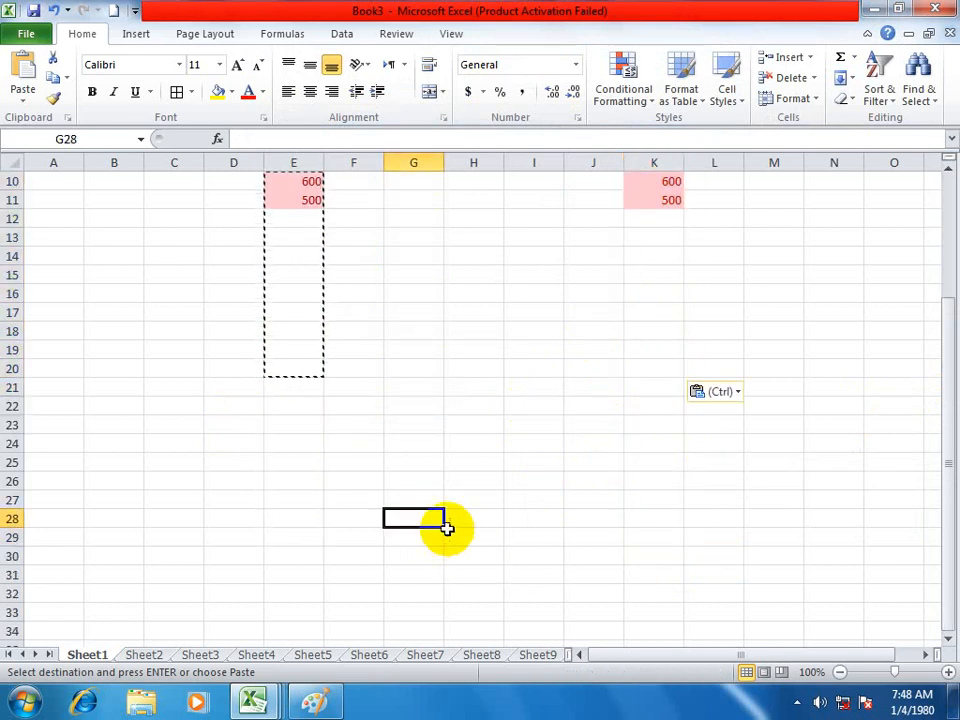
pyautogui.hotkey('ctrl', 'F6')
pyautogui.write('100')
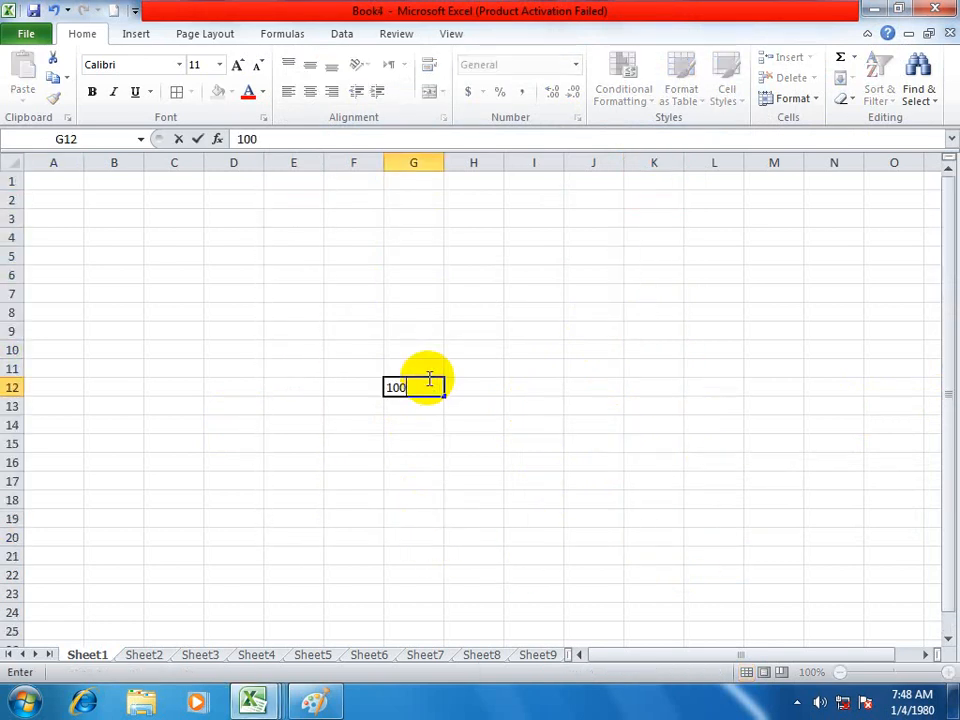
pyautogui.press('Return')
pyautogui.write('200')
pyautogui.press('Return')
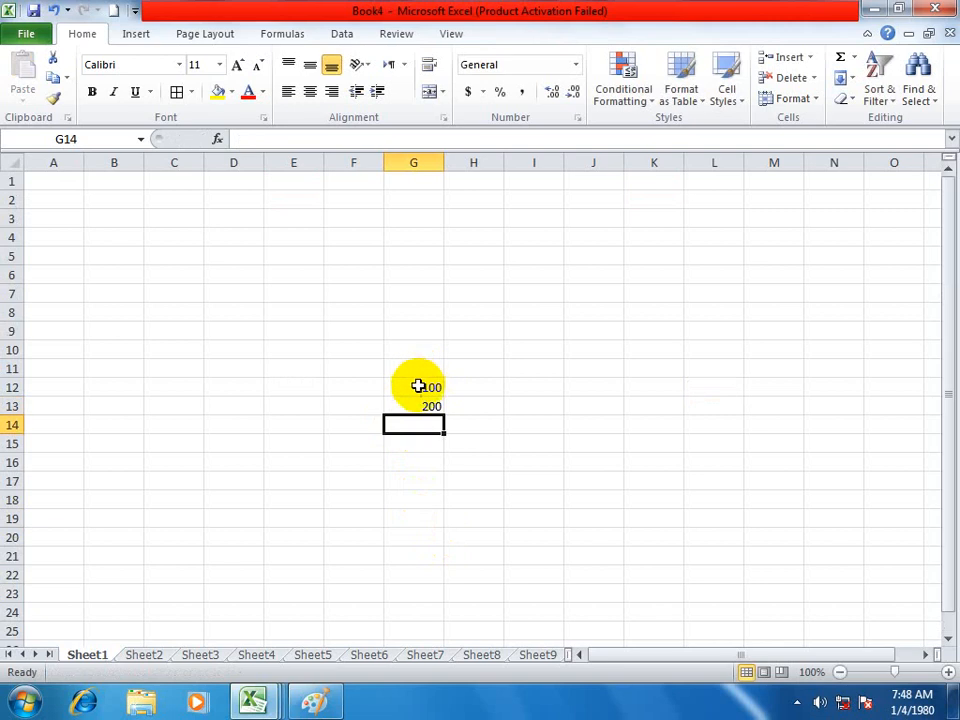
pyautogui.moveTo(423, 385); pyautogui.dragTo(446, 596)
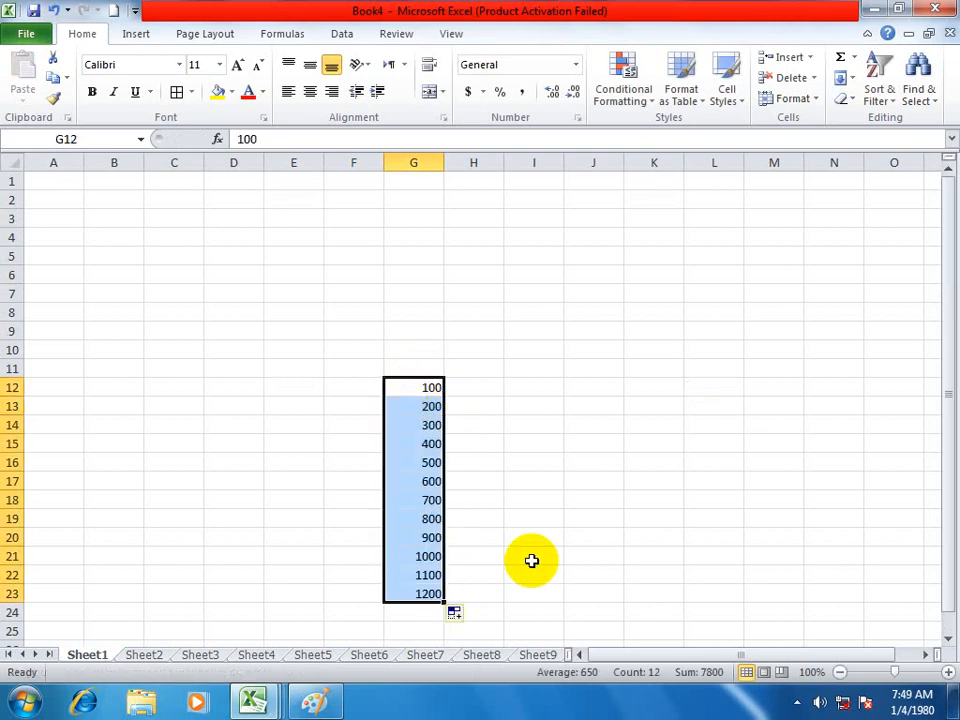
# Enter 100 in cell J7 and copy that cell.
pyautogui.click(596, 298)
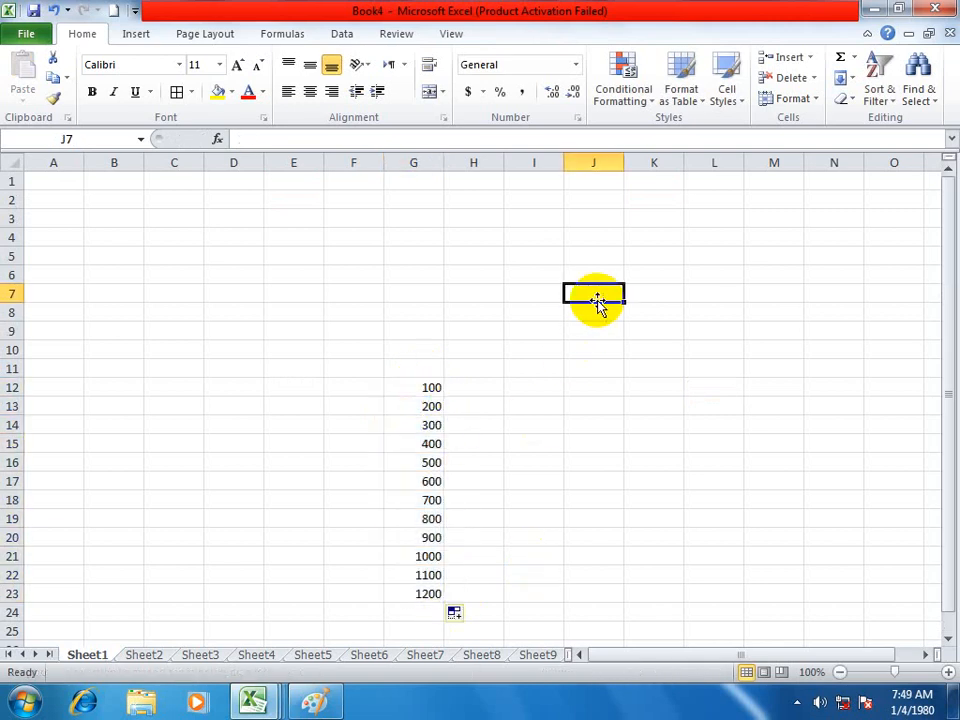
pyautogui.write('100')
pyautogui.press('Return')
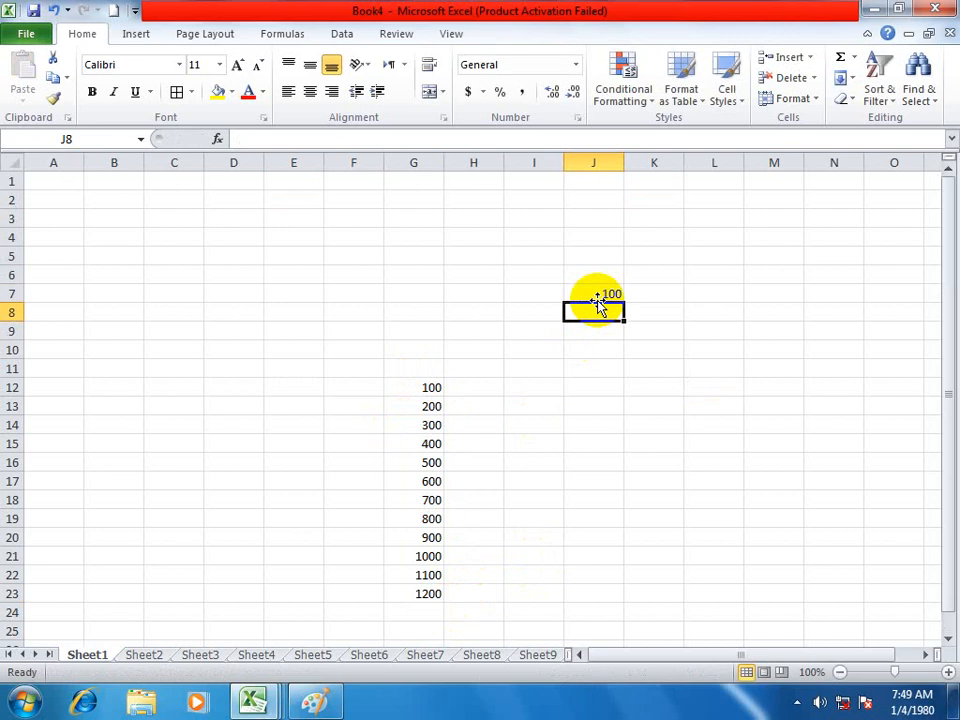
pyautogui.click(590, 294)
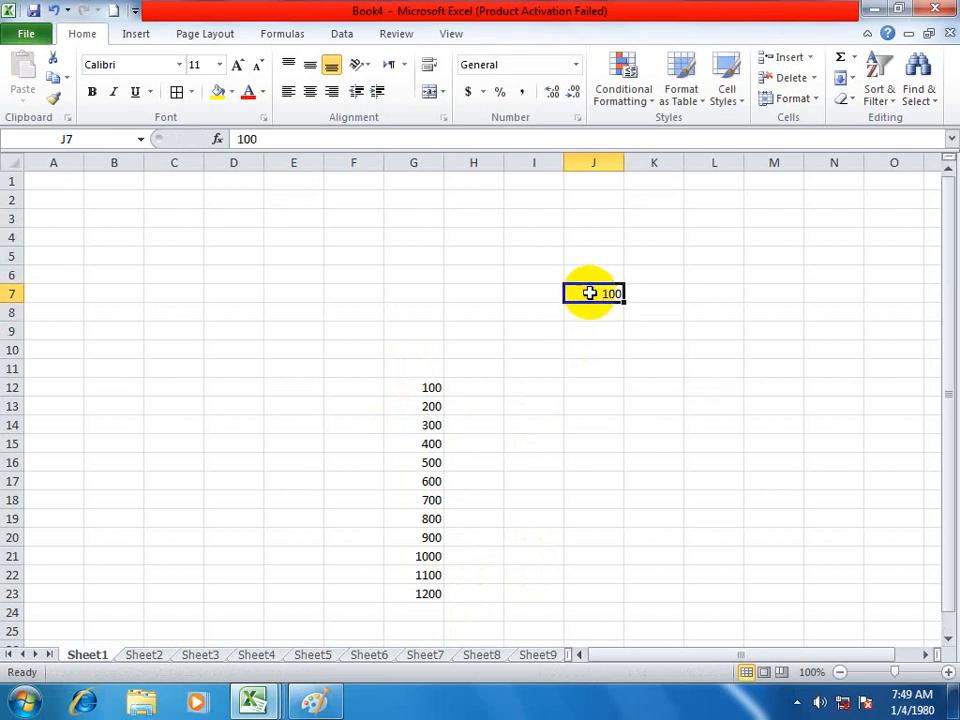
pyautogui.rightClick(591, 295)
pyautogui.click(635, 325)
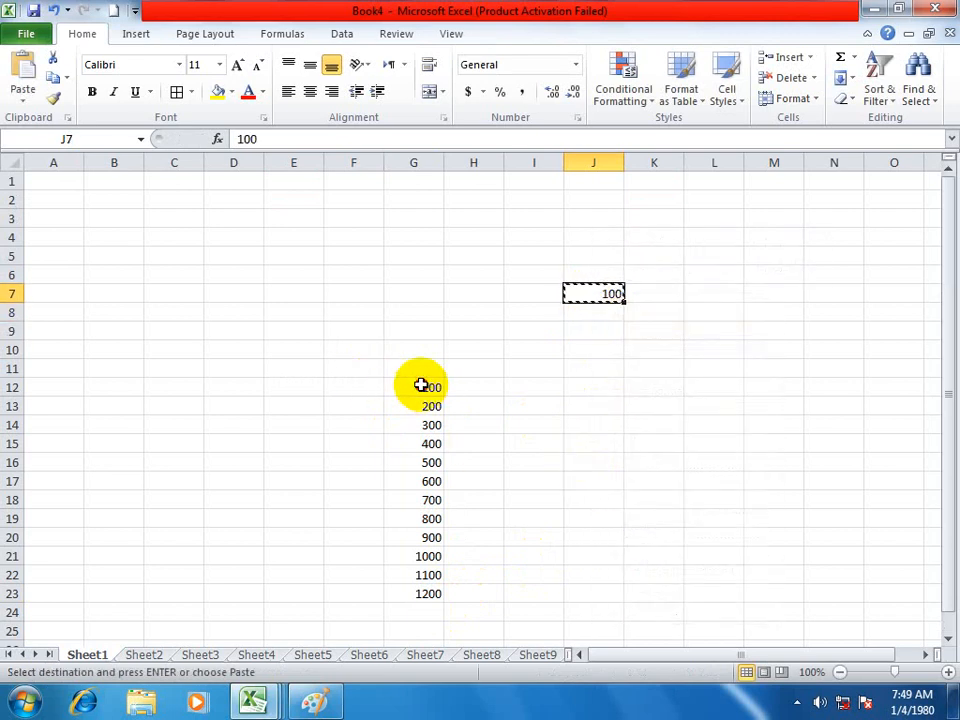
# Add the copied J7 value to every cell in G12:G23 using the Paste Special Add operation.
pyautogui.moveTo(422, 384); pyautogui.dragTo(458, 614)
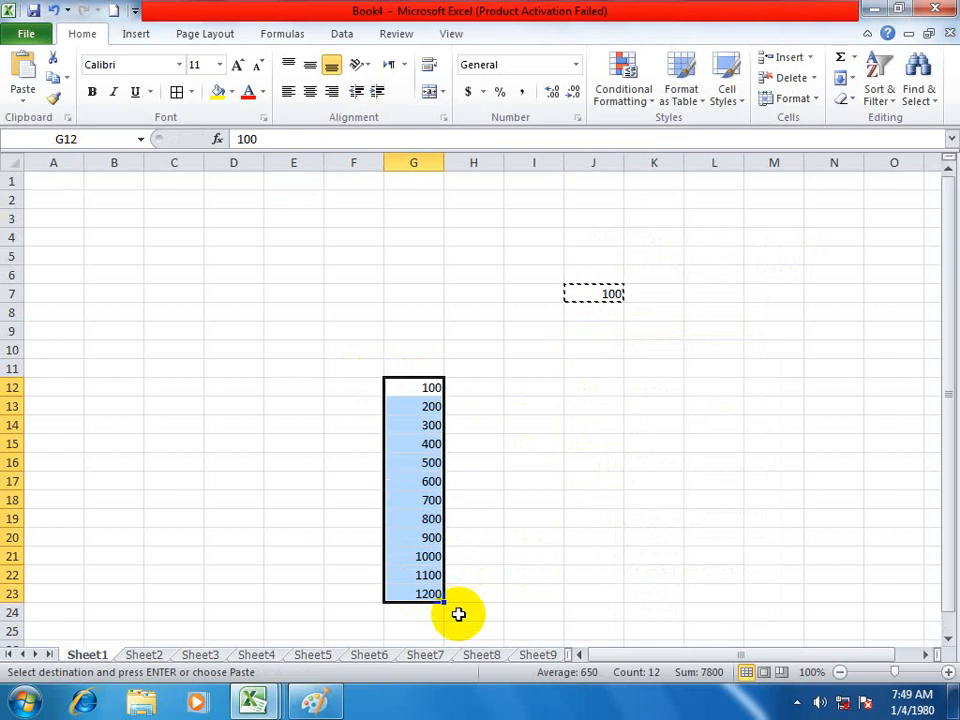
pyautogui.hotkey('ctrl', 'alt', 'v')
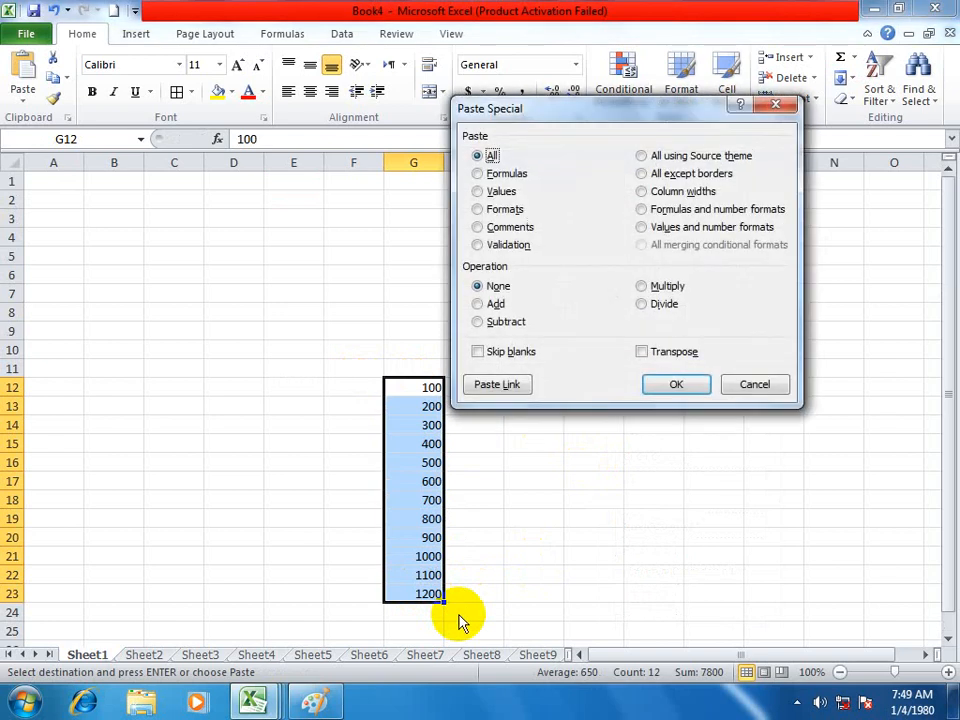
pyautogui.moveTo(673, 127); pyautogui.dragTo(319, 182)
pyautogui.moveTo(380, 200); pyautogui.dragTo(333, 238)
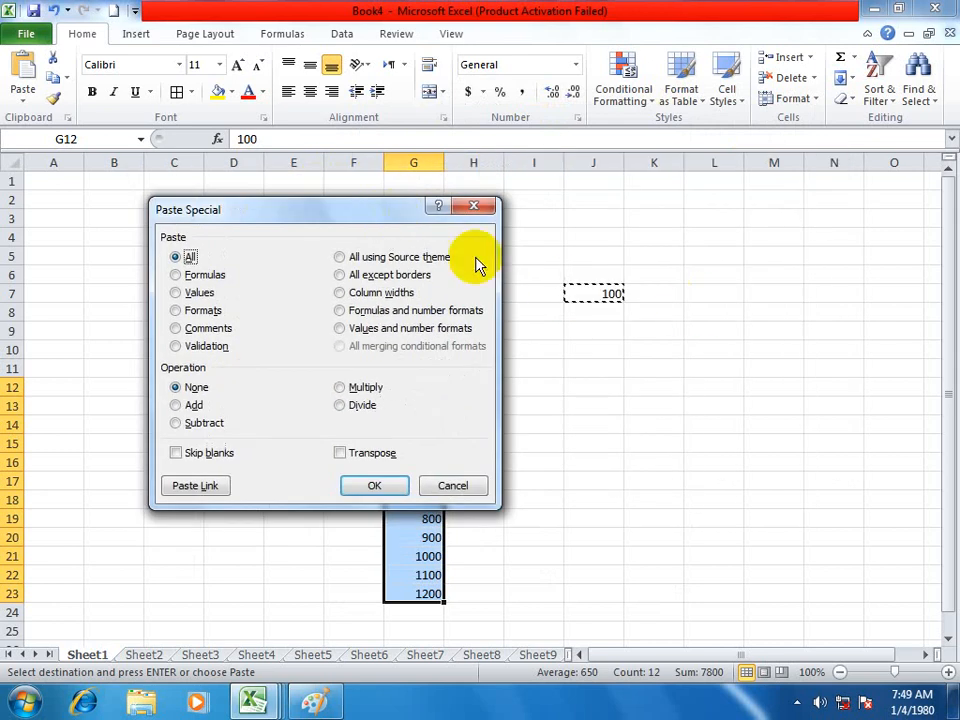
pyautogui.moveTo(390, 214); pyautogui.dragTo(745, 212)
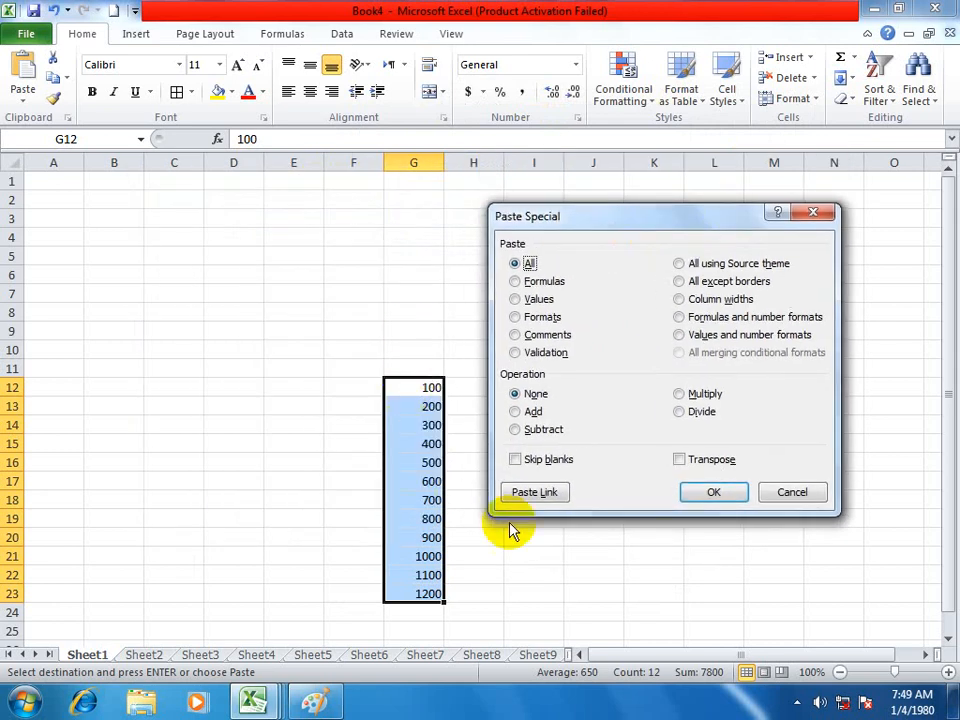
pyautogui.click(530, 412)
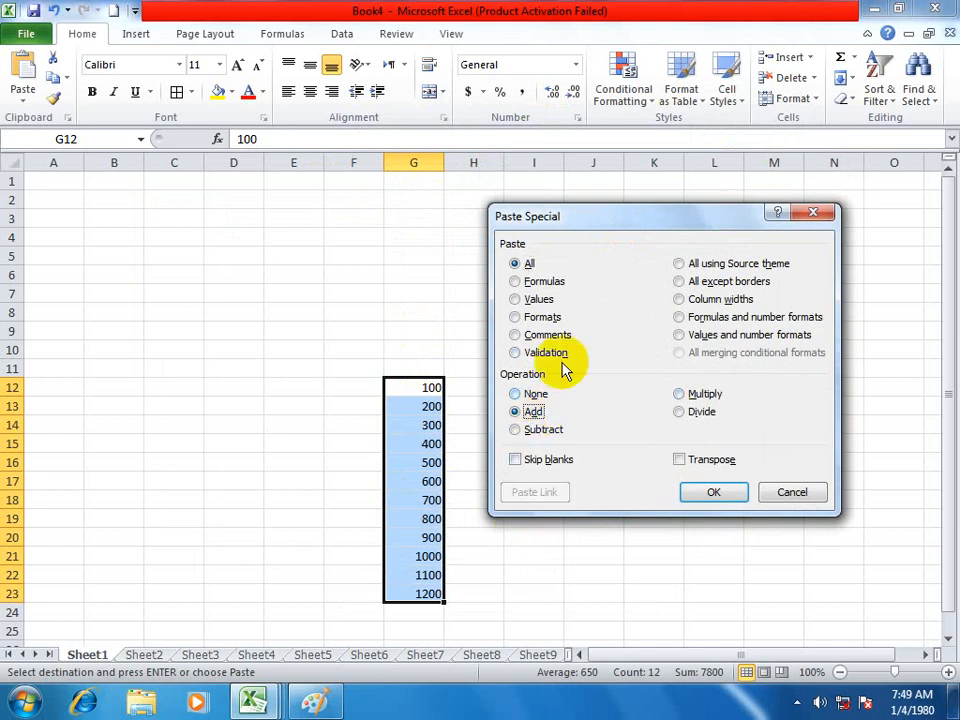
pyautogui.click(712, 493)
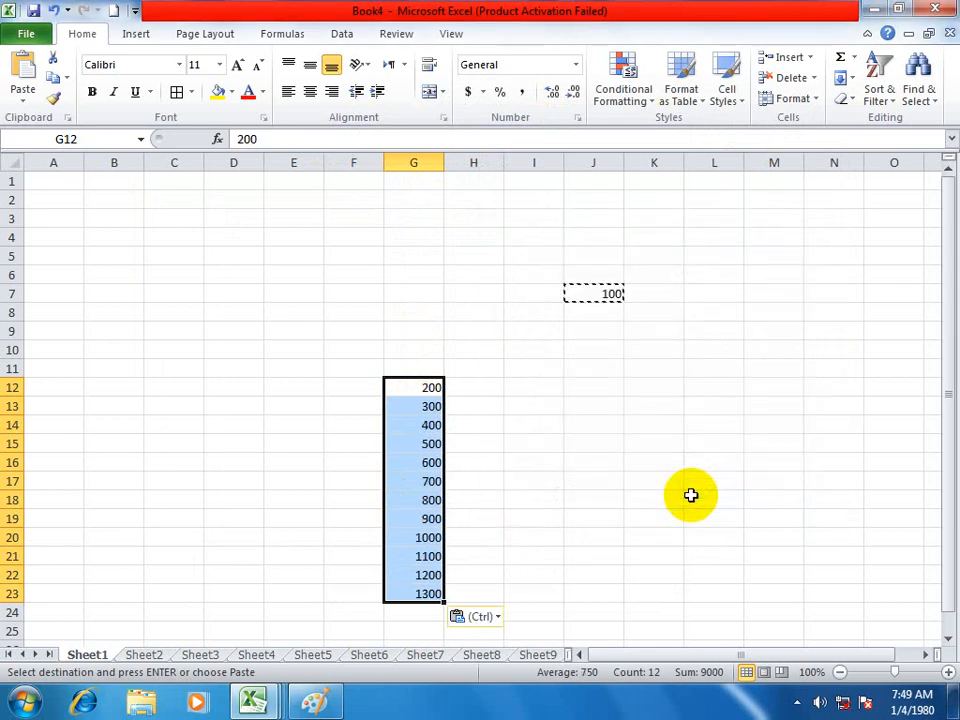
# Subtract the copied J7 value from every cell in G12:G23 using the Paste Special Subtract operation.
pyautogui.rightClick(443, 395)
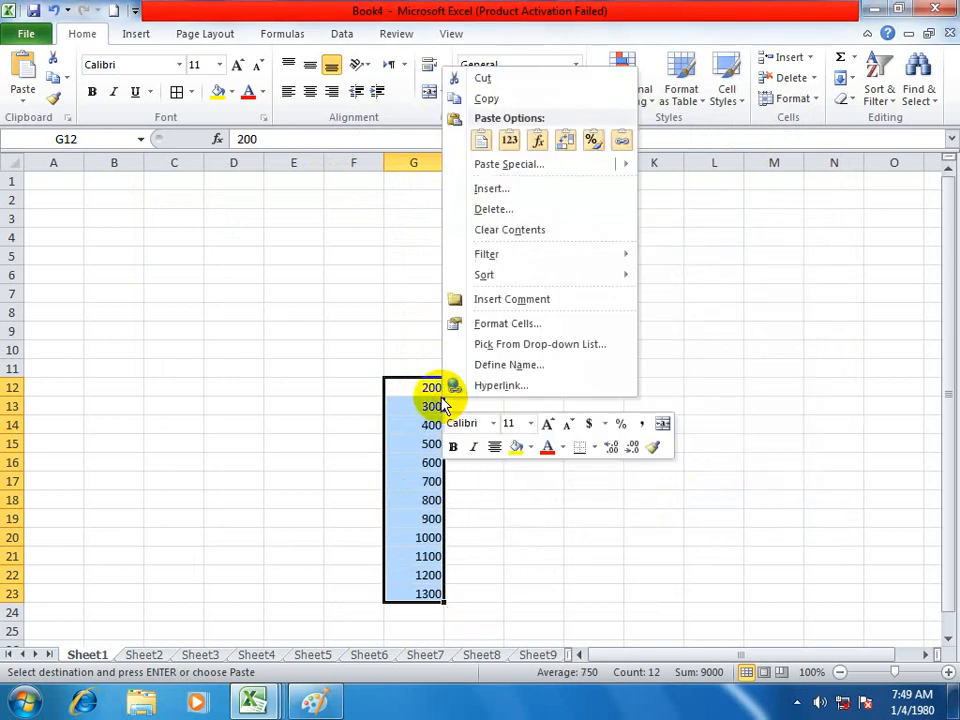
pyautogui.click(520, 166)
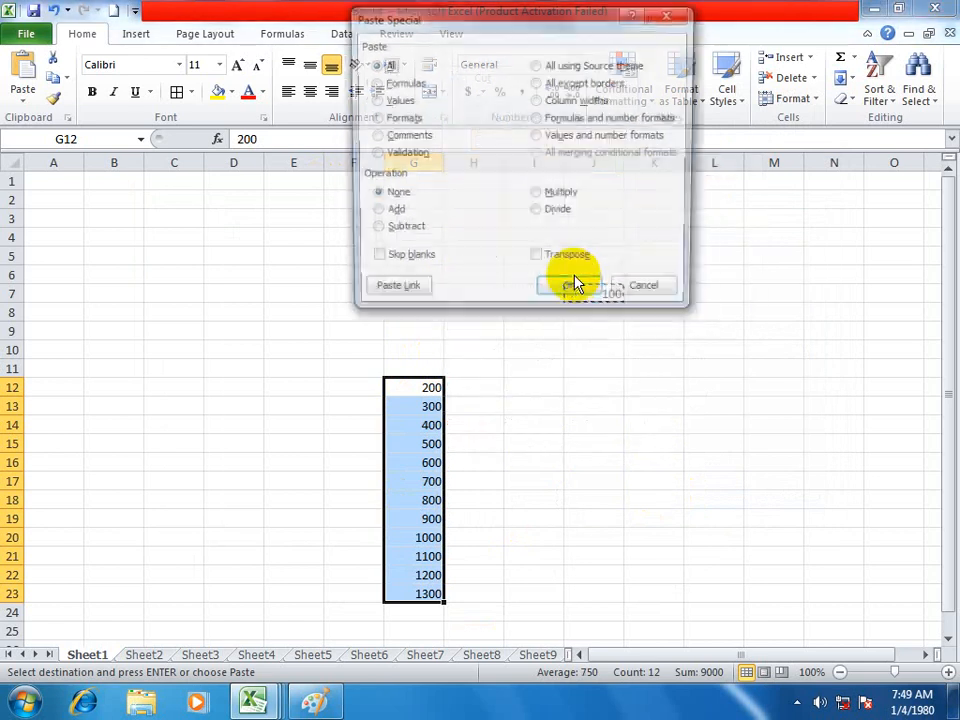
pyautogui.moveTo(545, 35); pyautogui.dragTo(774, 82)
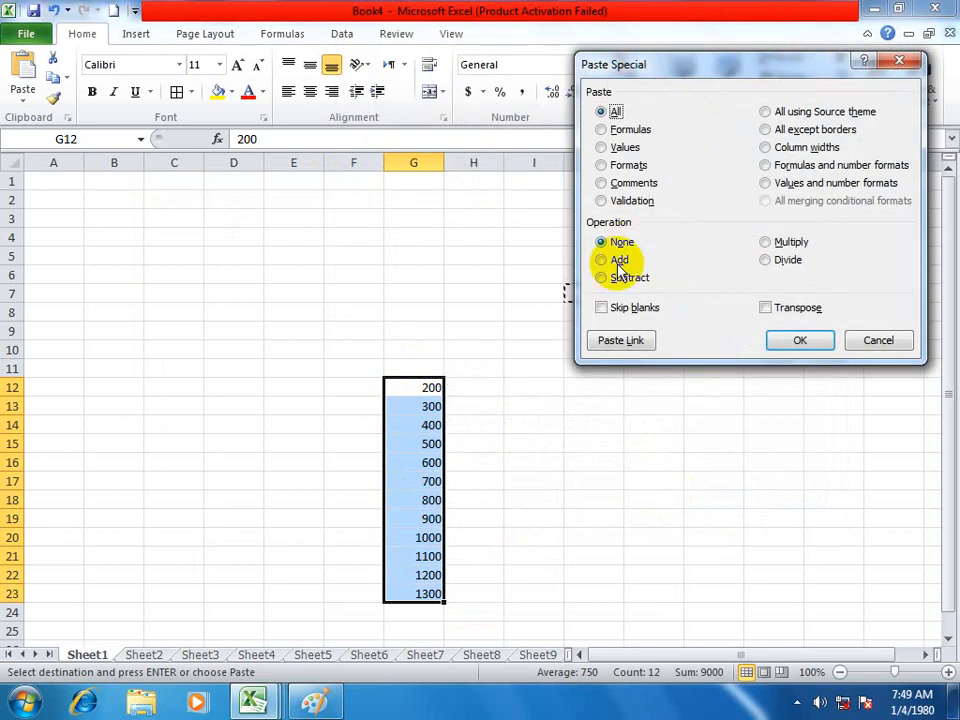
pyautogui.click(615, 277)
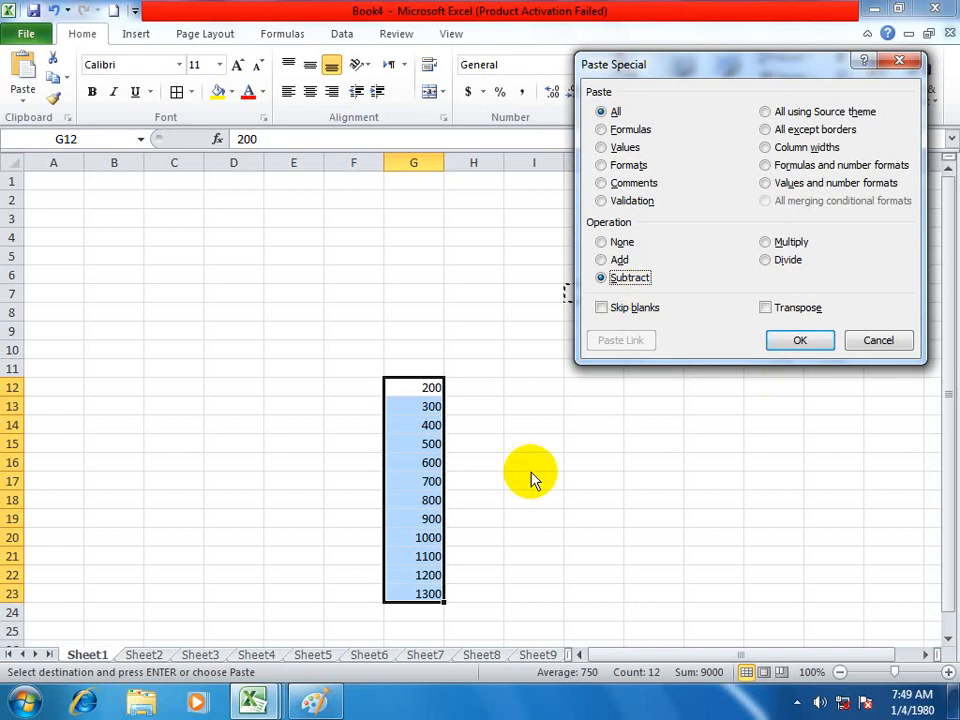
pyautogui.click(802, 341)
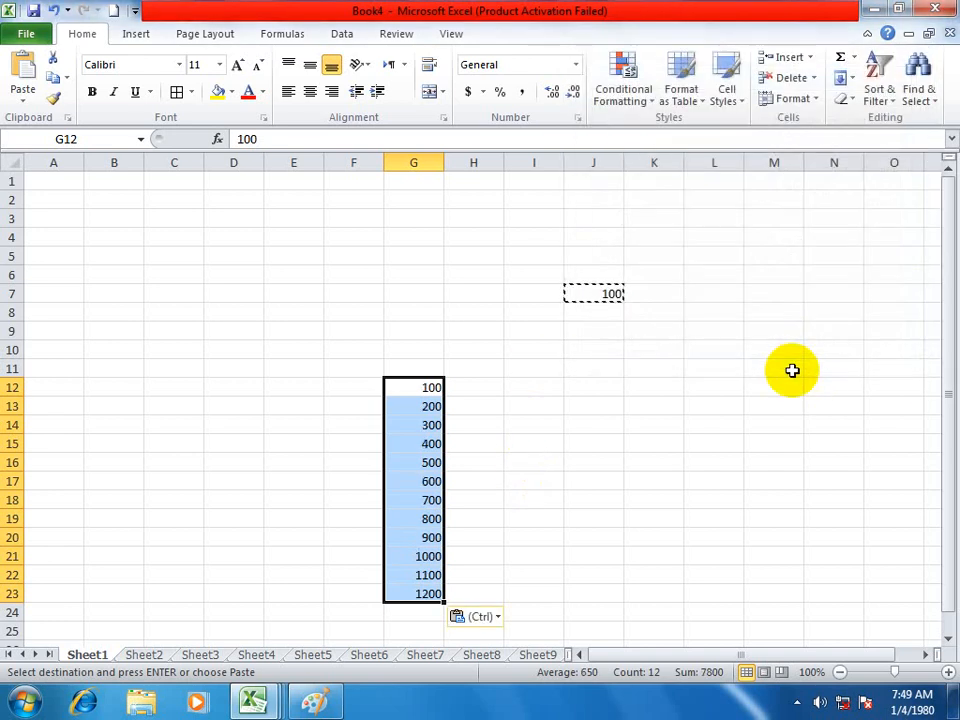
# Multiply every cell in G12:G23 by the copied J7 value using the Paste Special Multiply operation.
pyautogui.rightClick(424, 438)
pyautogui.click(499, 197)
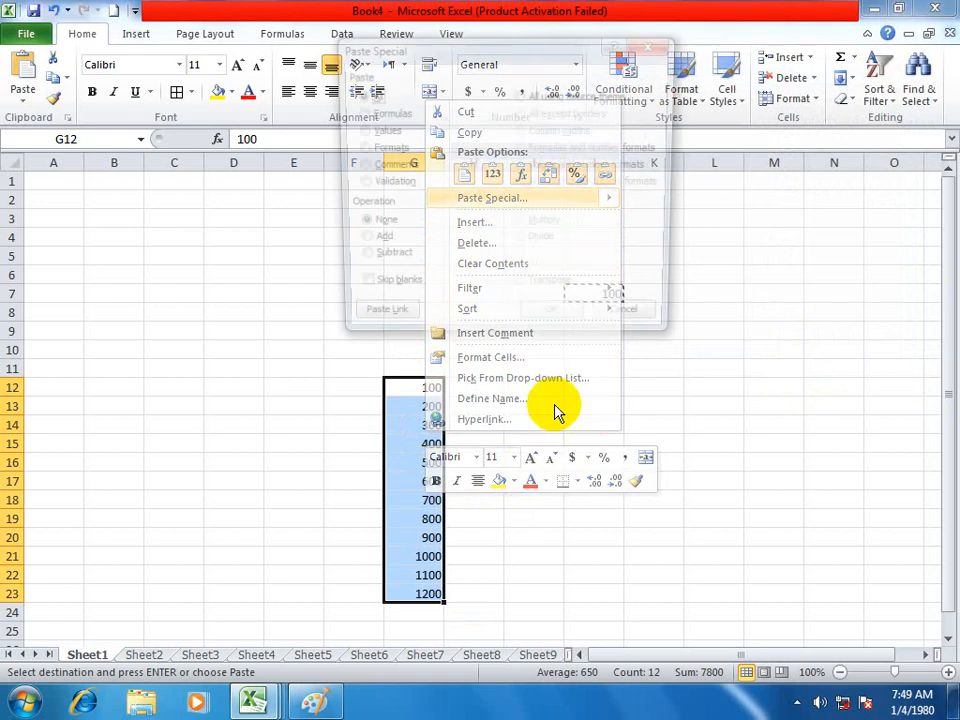
pyautogui.moveTo(540, 47); pyautogui.dragTo(720, 105)
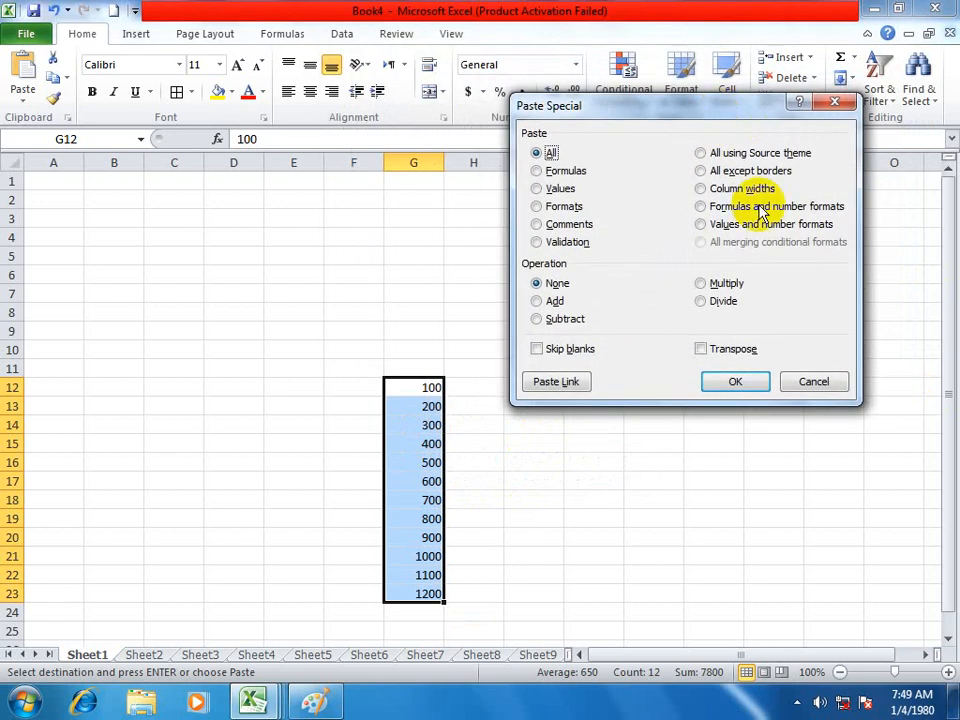
pyautogui.click(733, 287)
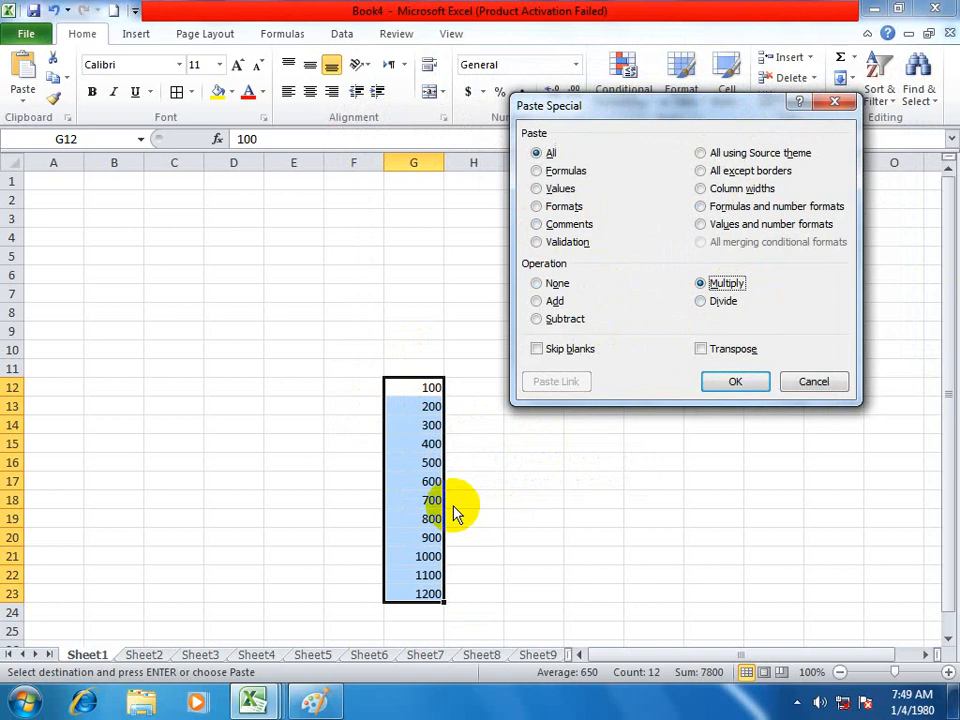
pyautogui.click(737, 383)
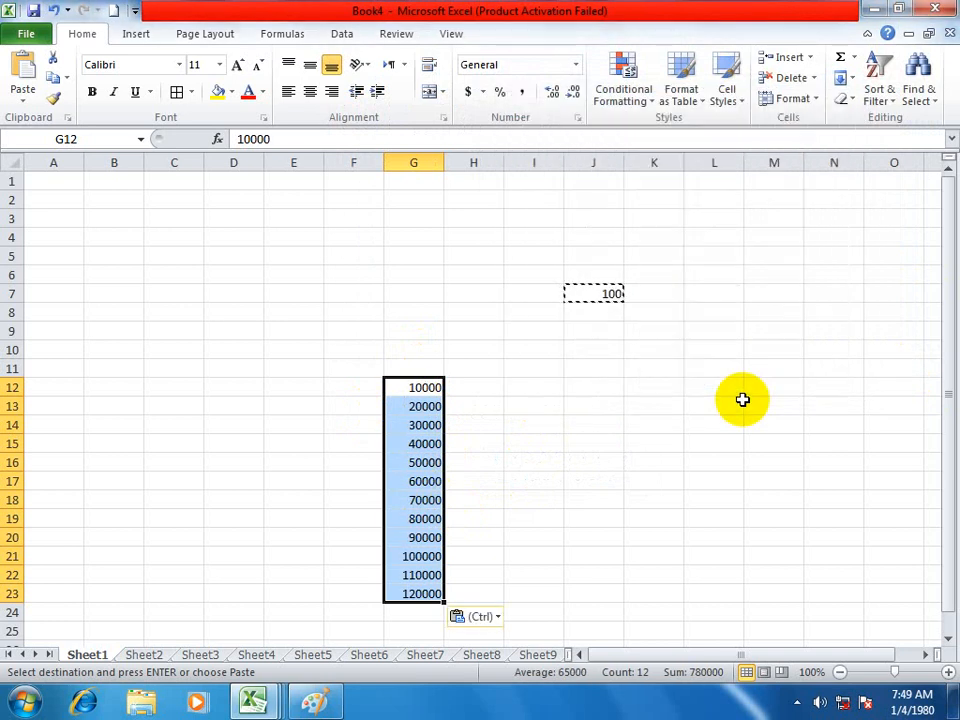
# Divide every cell in G12:G23 by the copied J7 value using the Paste Special Divide operation.
pyautogui.rightClick(441, 403)
pyautogui.click(533, 170)
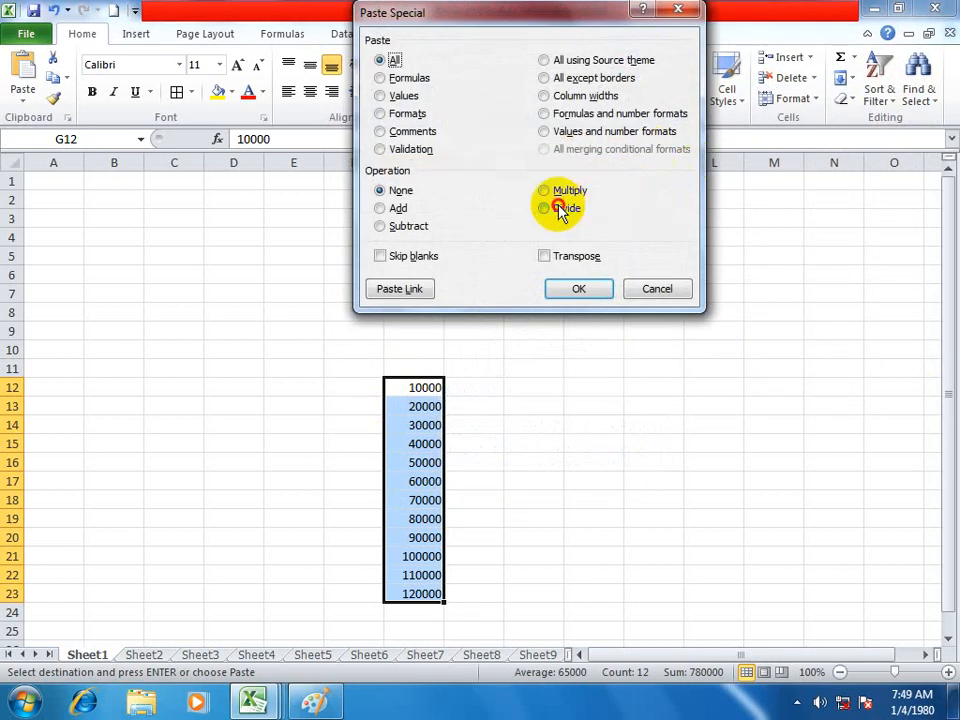
pyautogui.click(560, 206)
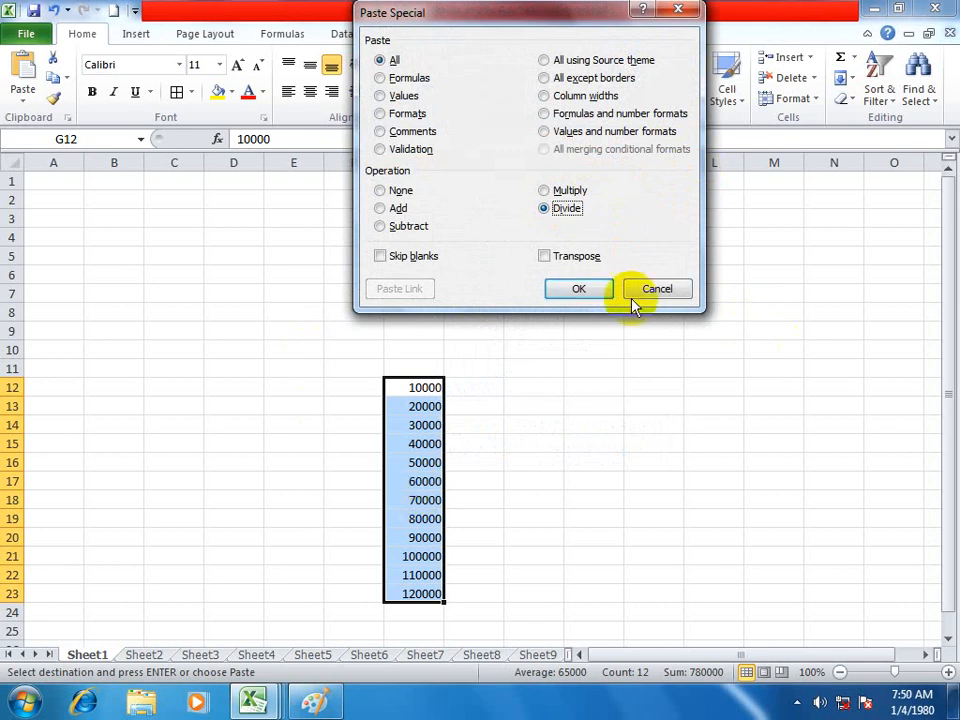
pyautogui.click(602, 292)
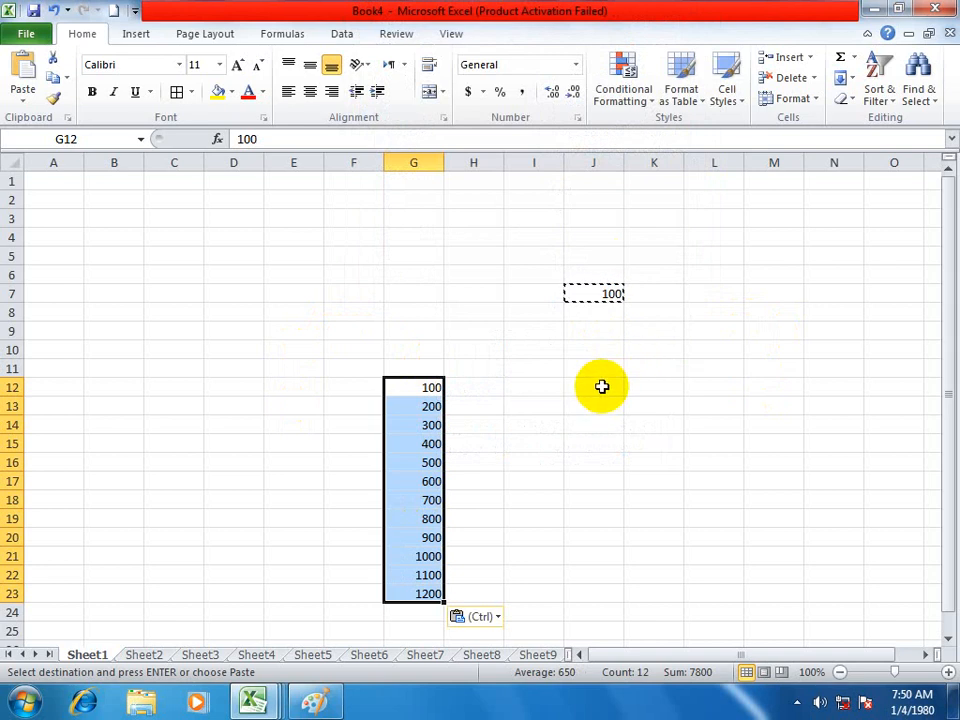
pyautogui.rightClick(412, 419)
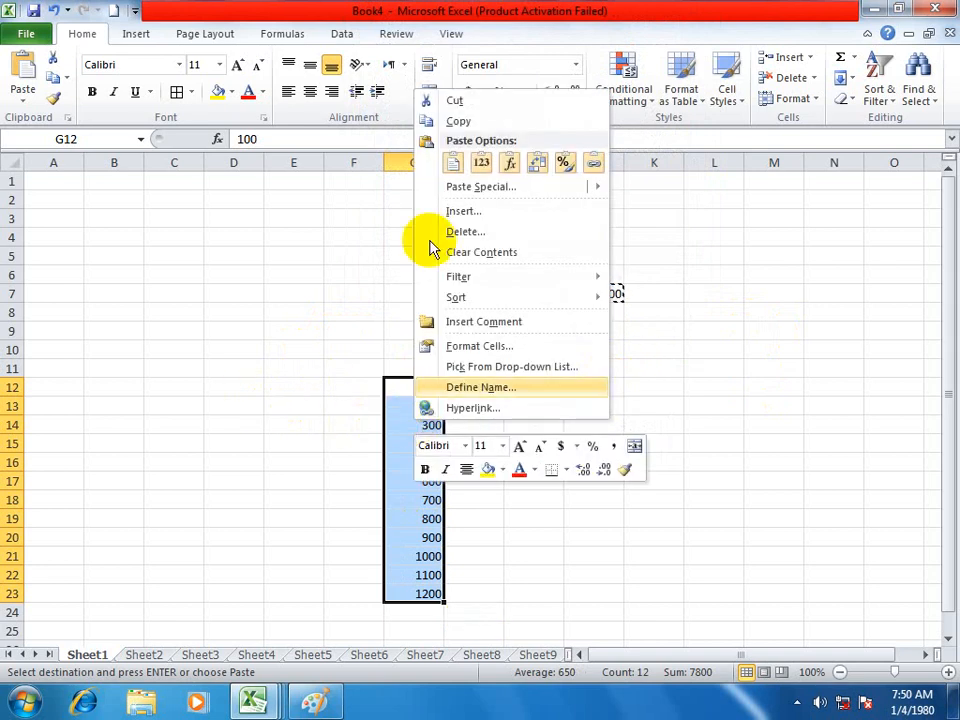
pyautogui.click(467, 186)
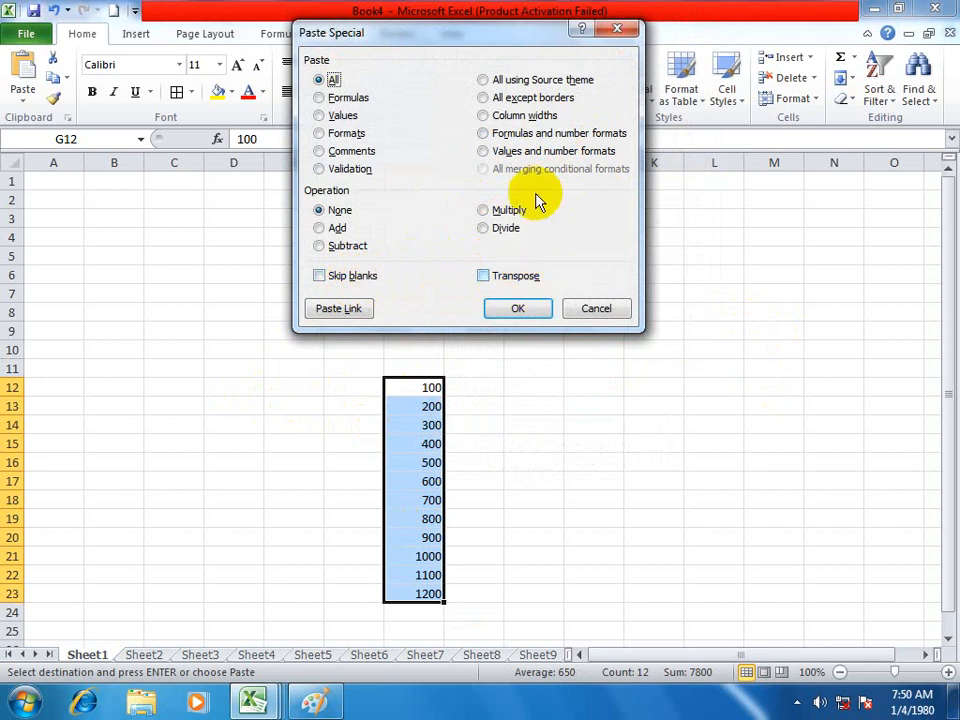
pyautogui.click(596, 308)
pyautogui.click(556, 462)
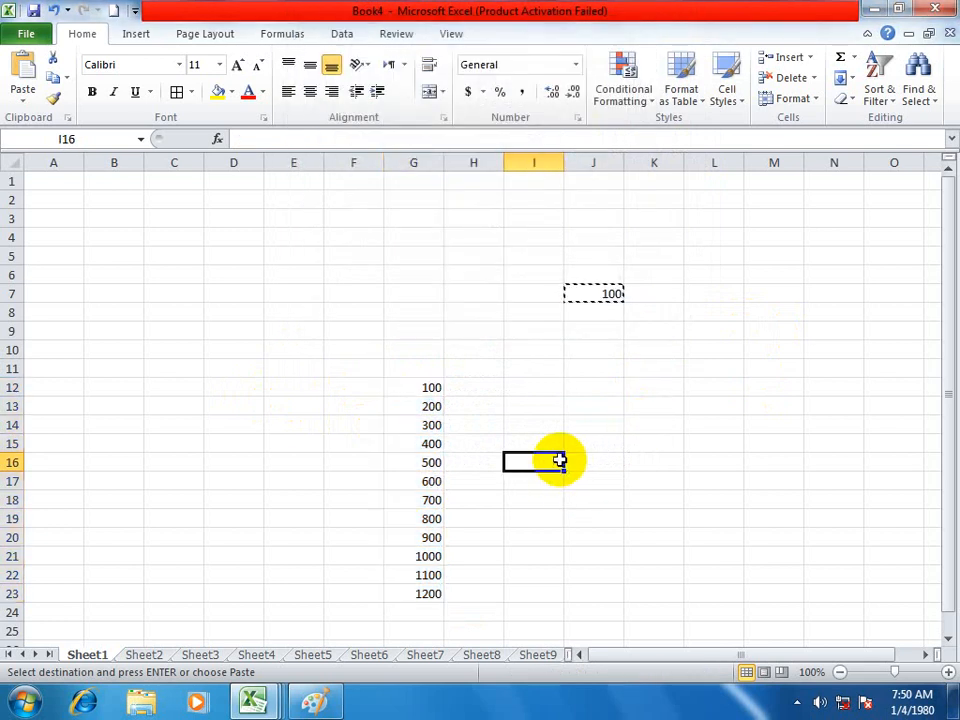
# In a new blank workbook, enter the same sample name in every cell of E6:J16 and shade the range yellow.
pyautogui.hotkey('ctrl', 'n')
pyautogui.moveTo(285, 276); pyautogui.dragTo(579, 463)
pyautogui.write('asad')
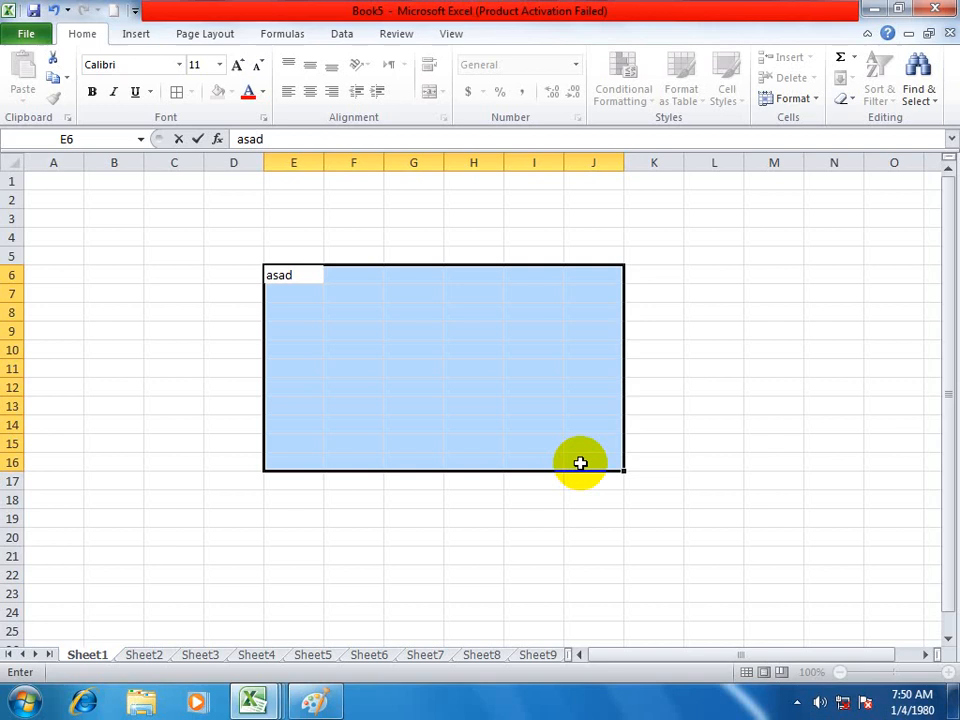
pyautogui.hotkey('ctrl', 'Return')
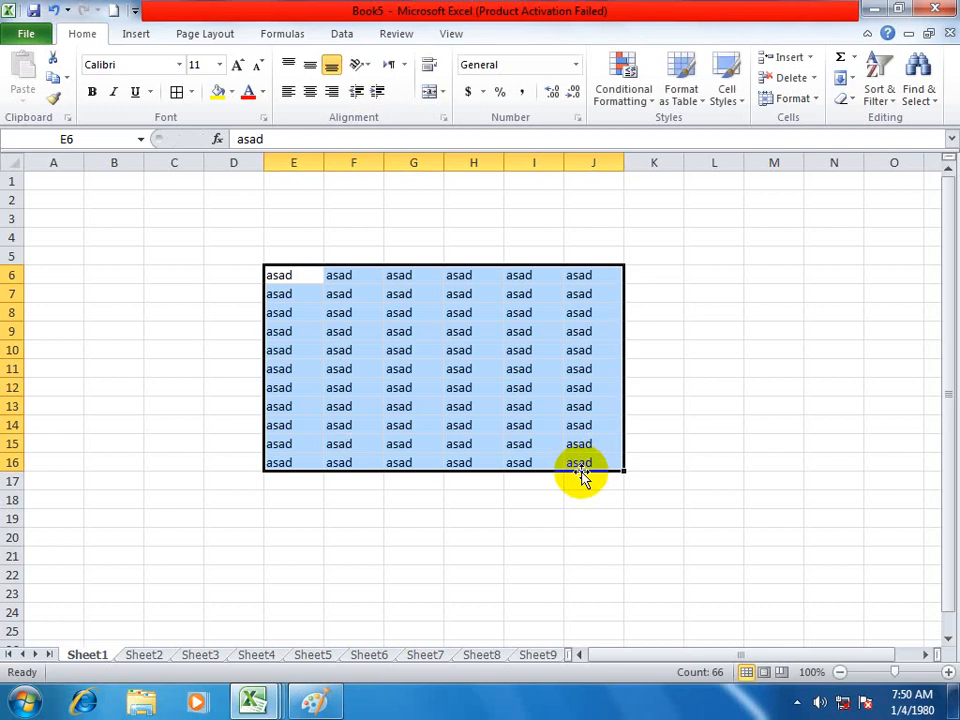
pyautogui.click(216, 91)
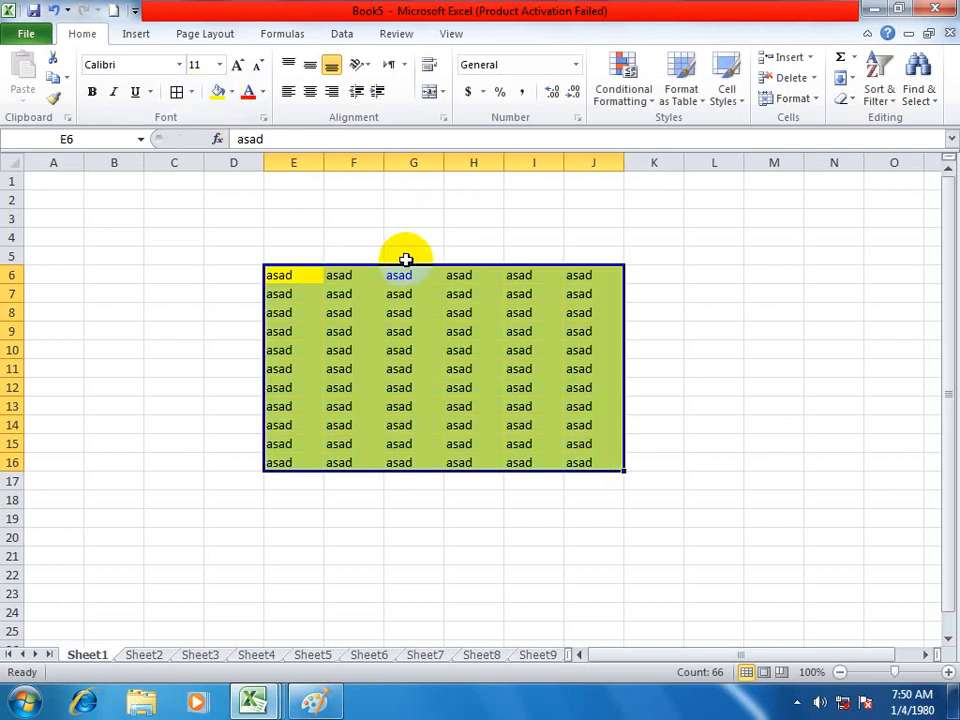
# Clear the contents of cells H11, G11, F8 and H14 to leave blanks inside the yellow table.
pyautogui.click(455, 369)
pyautogui.press('BackSpace')
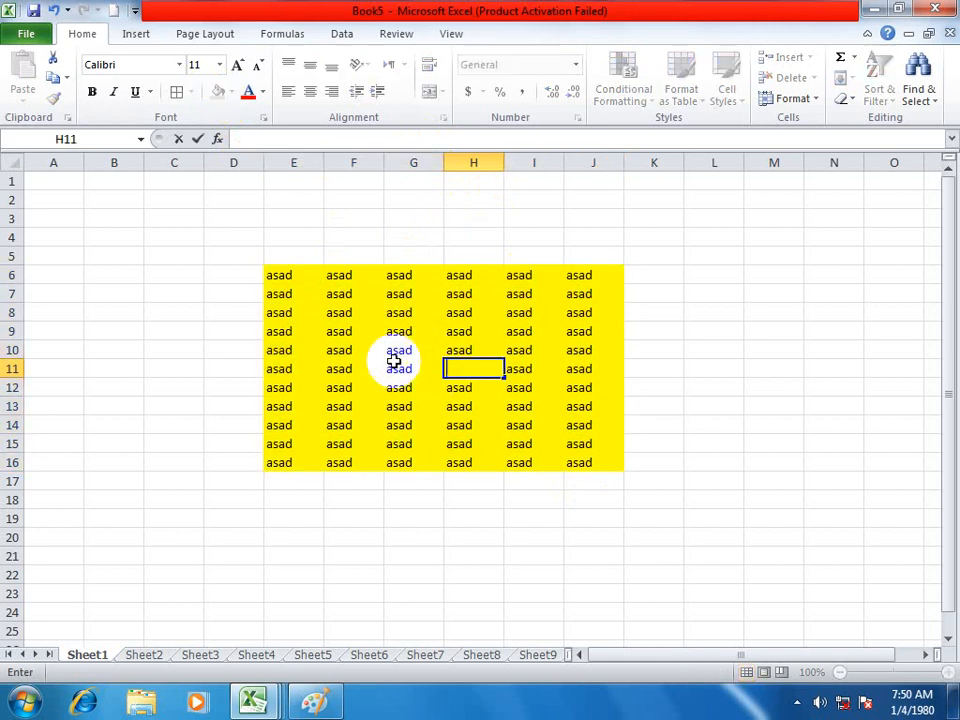
pyautogui.click(400, 369)
pyautogui.press('BackSpace')
pyautogui.click(353, 312)
pyautogui.press('BackSpace')
pyautogui.click(482, 427)
pyautogui.press('BackSpace')
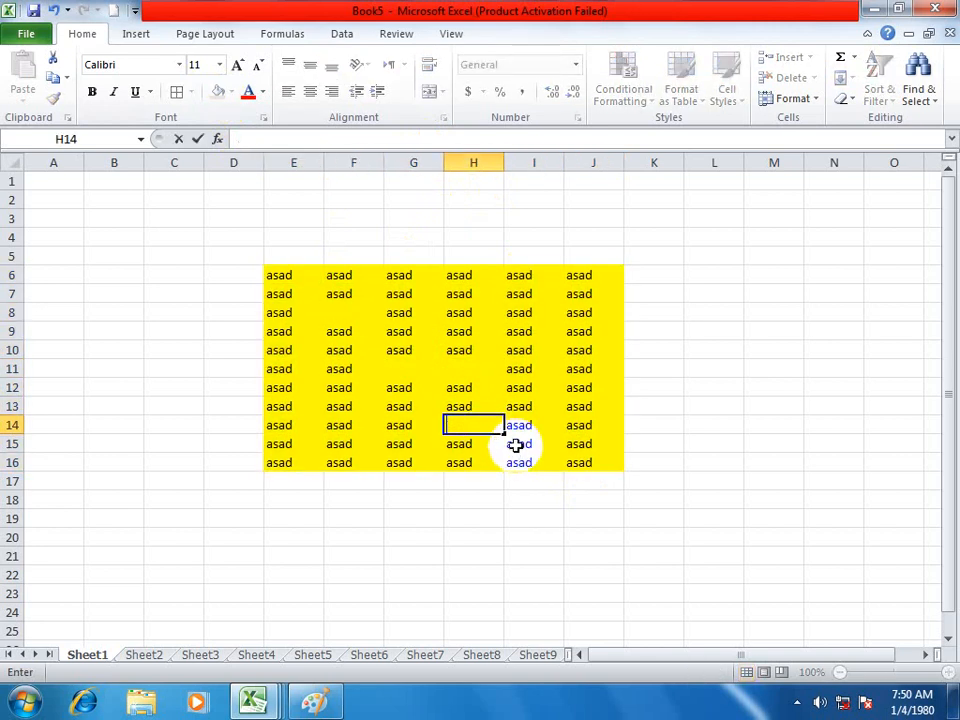
pyautogui.click(647, 392)
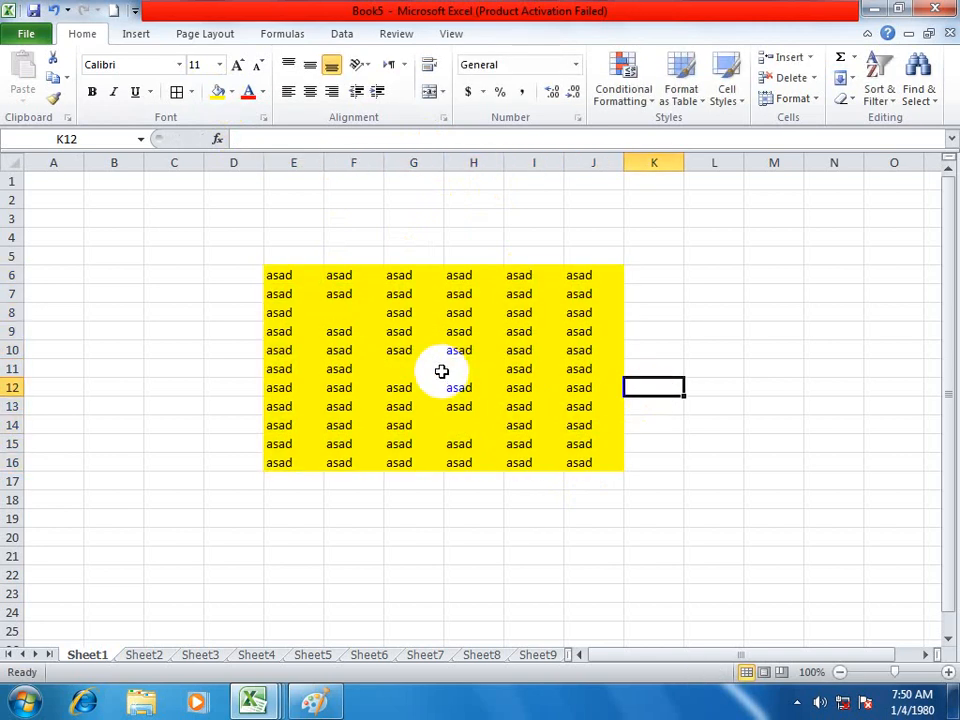
# Copy the yellow table range E6:J17 and paste it at I32 using Paste Special with Skip blanks enabled.
pyautogui.click(452, 369)
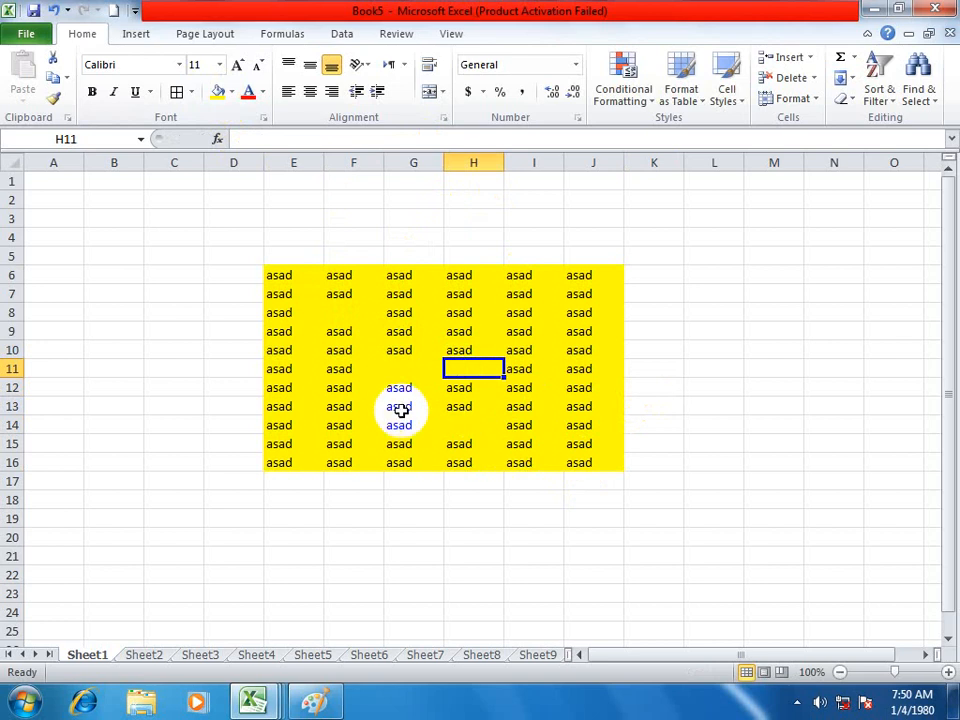
pyautogui.moveTo(279, 275); pyautogui.dragTo(570, 481)
pyautogui.rightClick(519, 375)
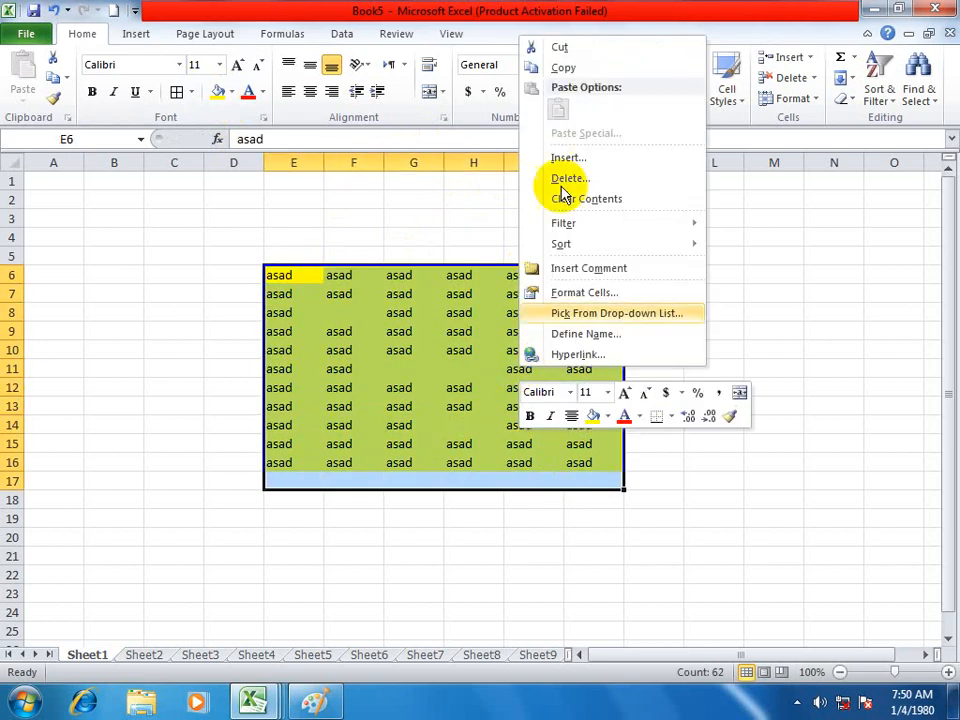
pyautogui.click(565, 72)
pyautogui.scroll(-4, 549, 497)
pyautogui.click(549, 540)
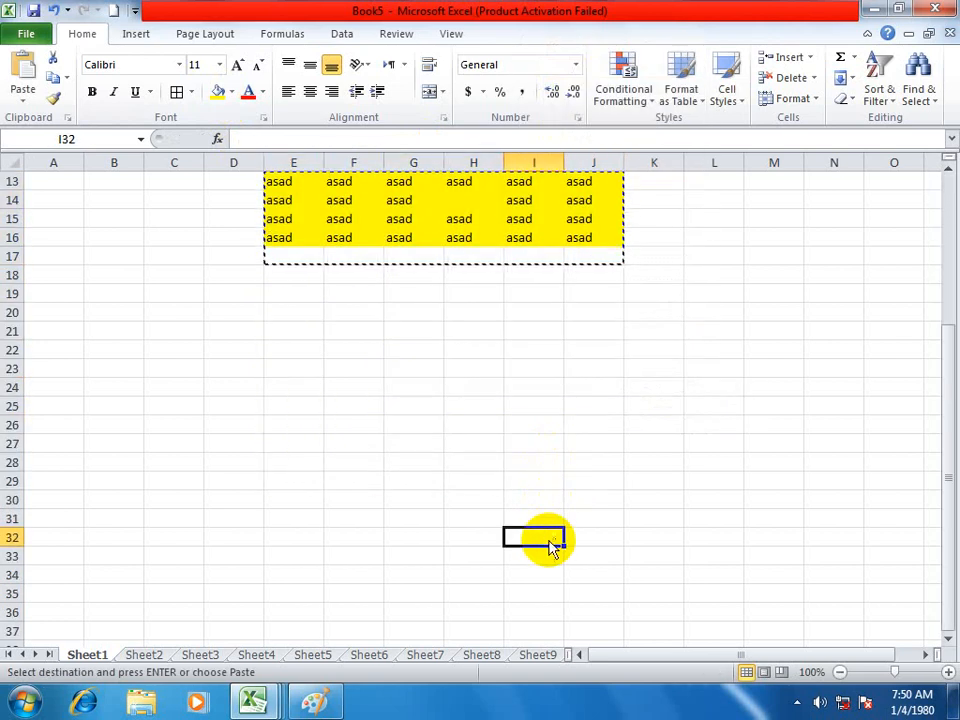
pyautogui.rightClick(549, 540)
pyautogui.click(599, 307)
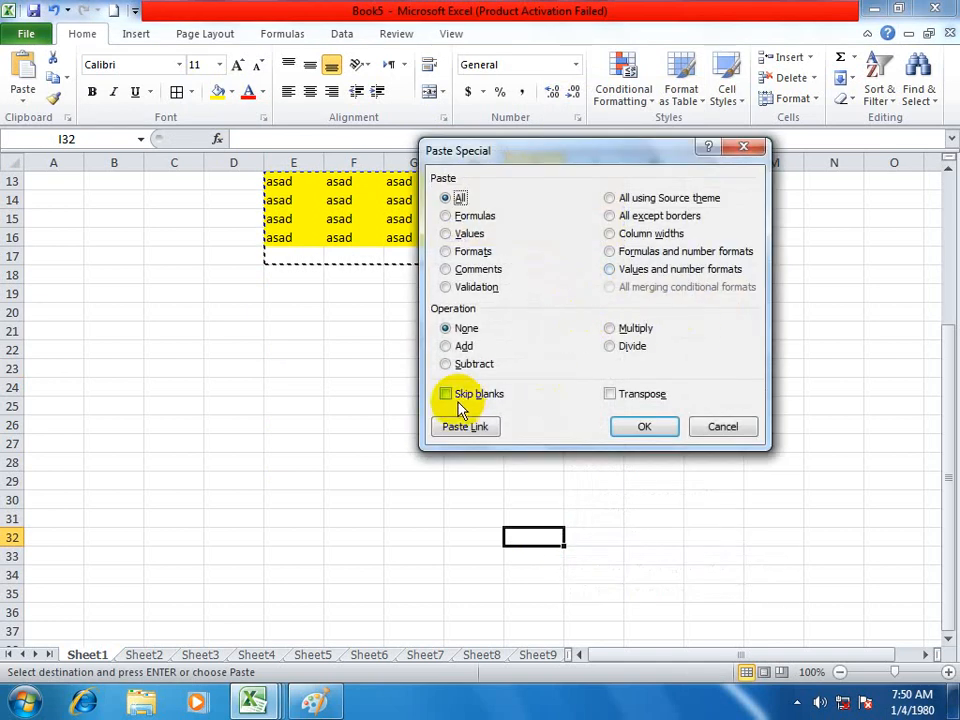
pyautogui.click(446, 394)
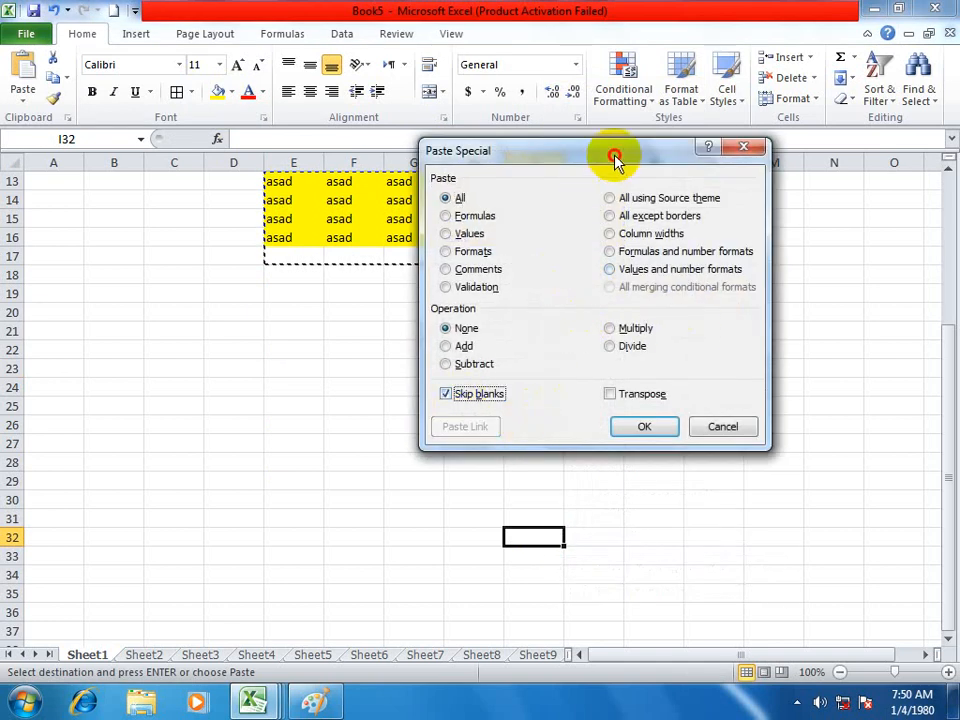
pyautogui.moveTo(617, 152); pyautogui.dragTo(459, 338)
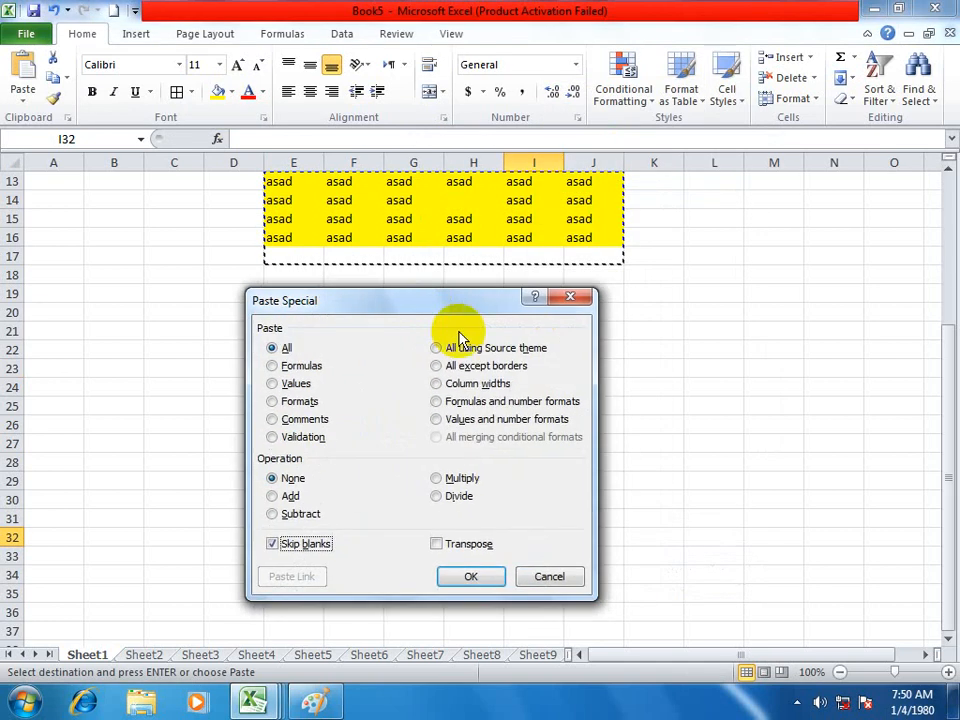
pyautogui.click(465, 578)
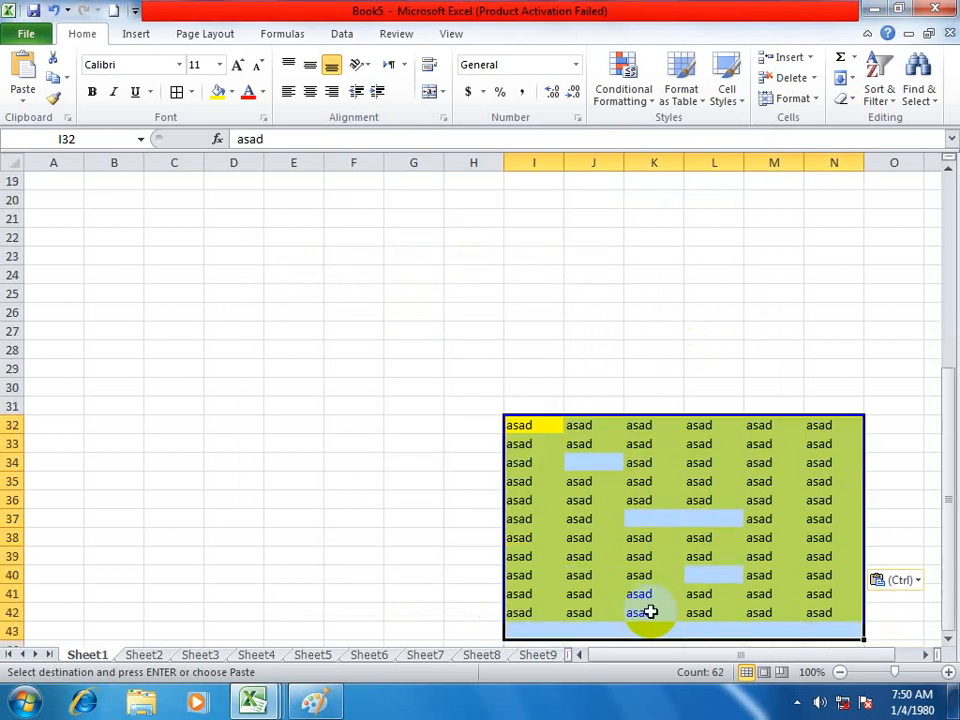
pyautogui.click(675, 518)
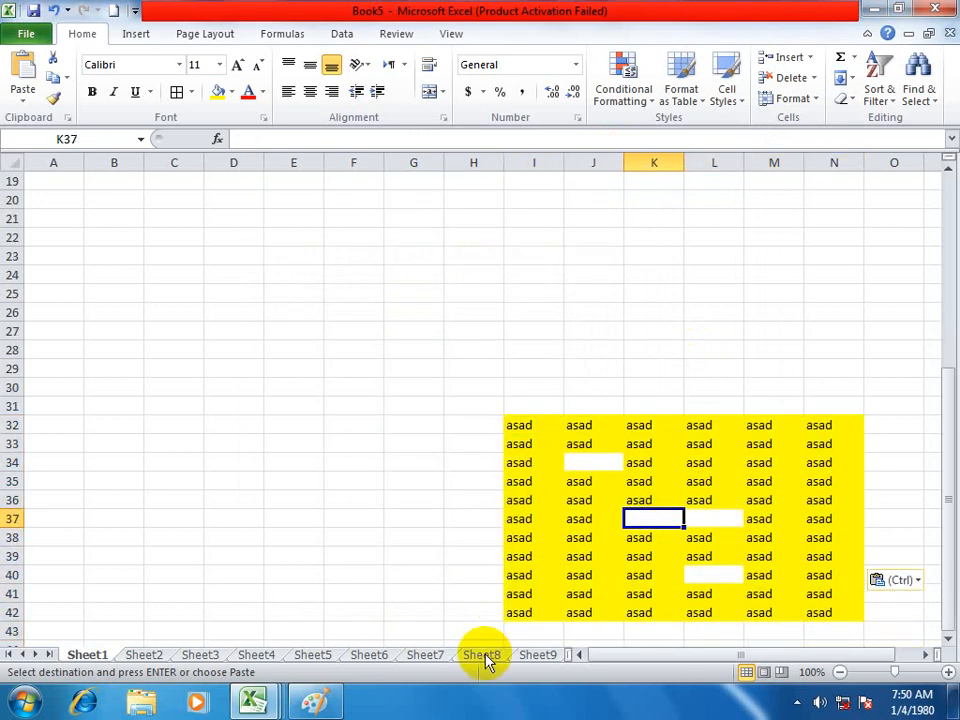
pyautogui.scroll(6, 487, 662)
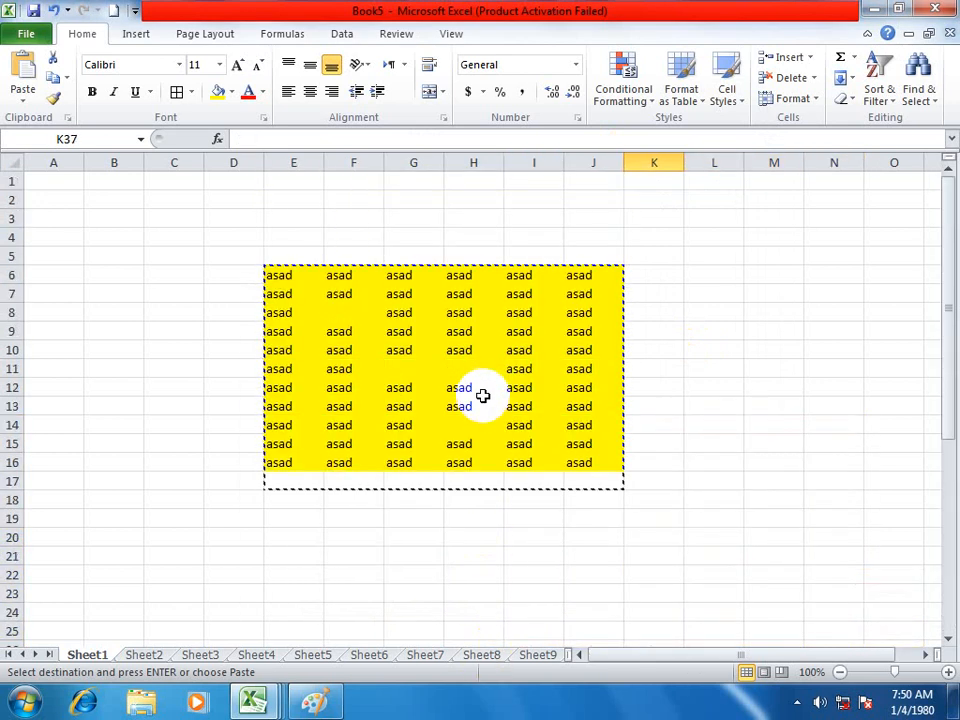
# In a new blank workbook, enter the headers name, program and fees in cells F7:H7.
pyautogui.hotkey('ctrl', 'n')
pyautogui.click(328, 293)
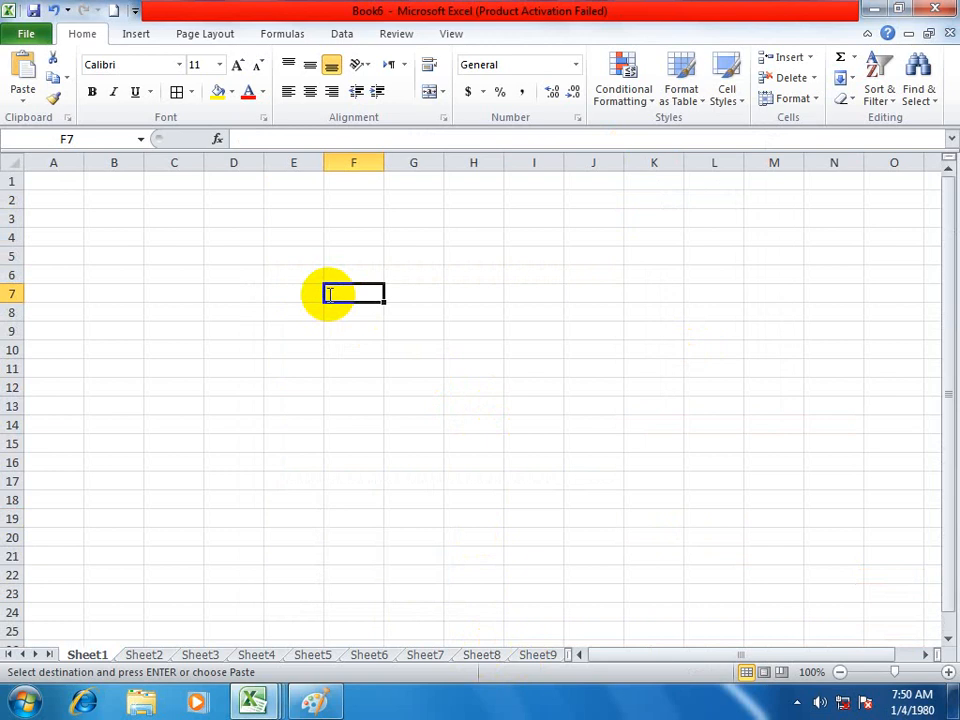
pyautogui.write('name')
pyautogui.press('Return')
pyautogui.press('Up')
pyautogui.press('Right')
pyautogui.write('p')
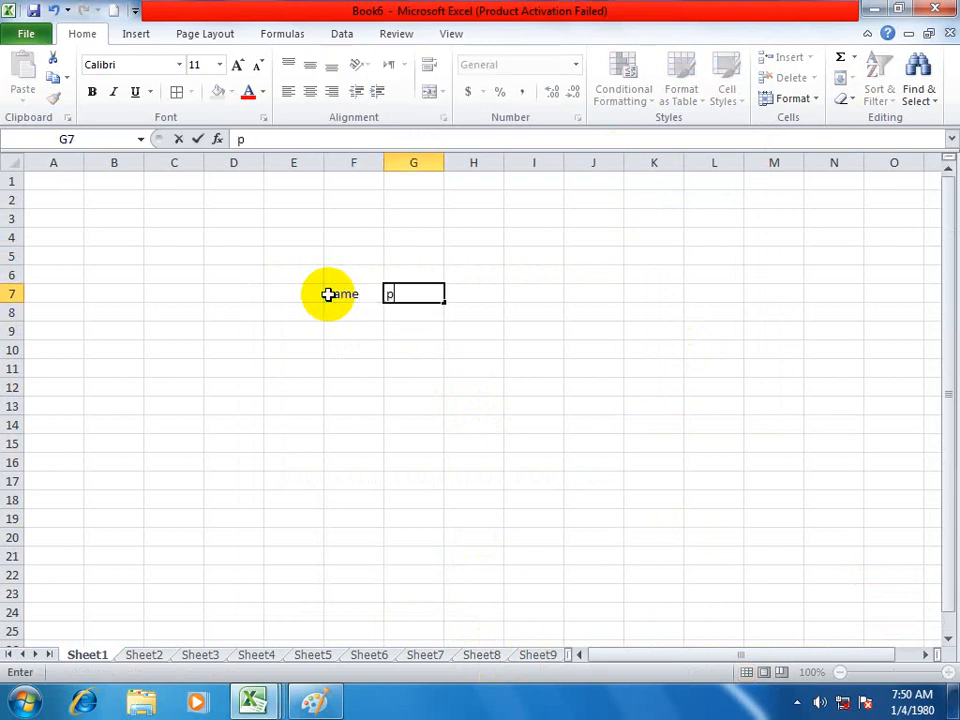
pyautogui.write('rogram')
pyautogui.press('Return')
pyautogui.press('Up')
pyautogui.press('Right')
pyautogui.write('fees')
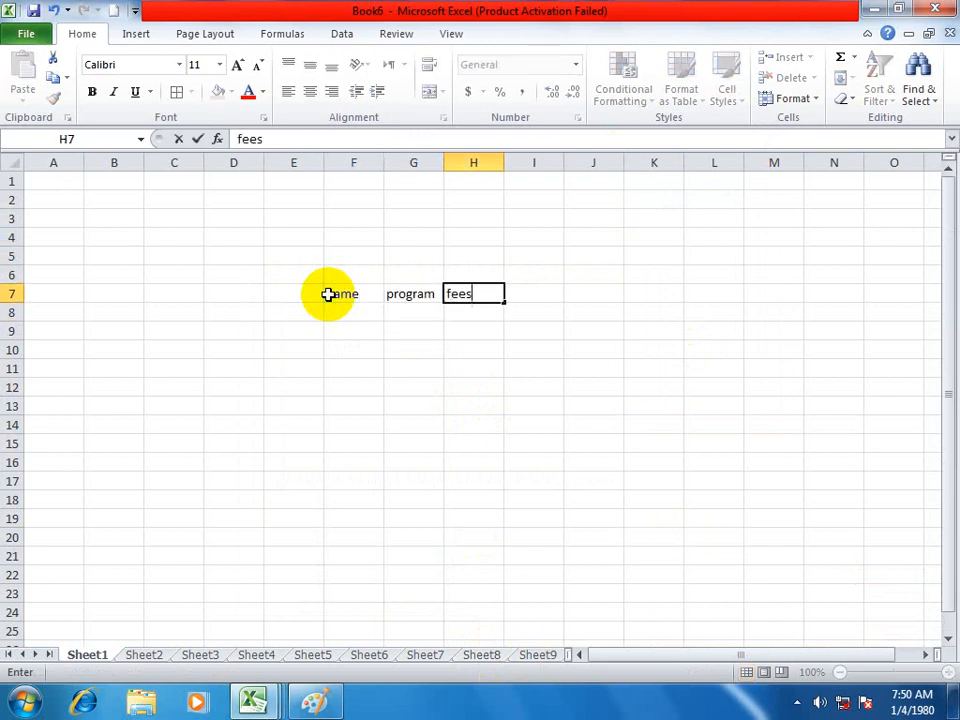
pyautogui.press('Return')
# Add the headers salary and phone in cells I7 and J7.
pyautogui.press('Up')
pyautogui.press('Right')
pyautogui.write('sa')
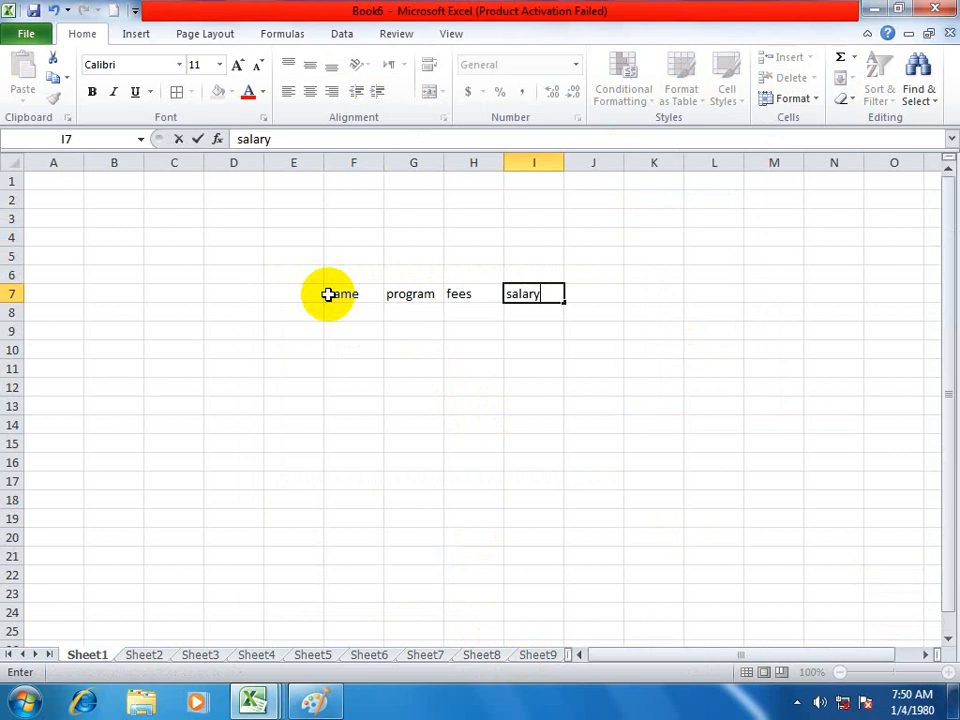
pyautogui.press('Return')
pyautogui.press('Up')
pyautogui.press('Right')
pyautogui.write('pj')
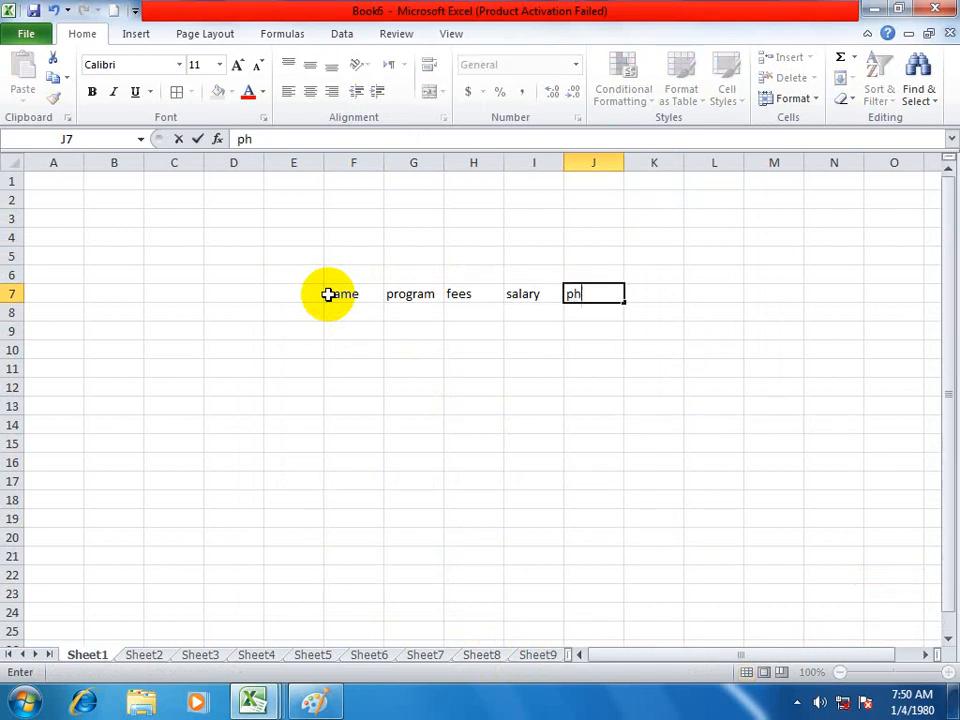
pyautogui.write('one')
pyautogui.press('Return')
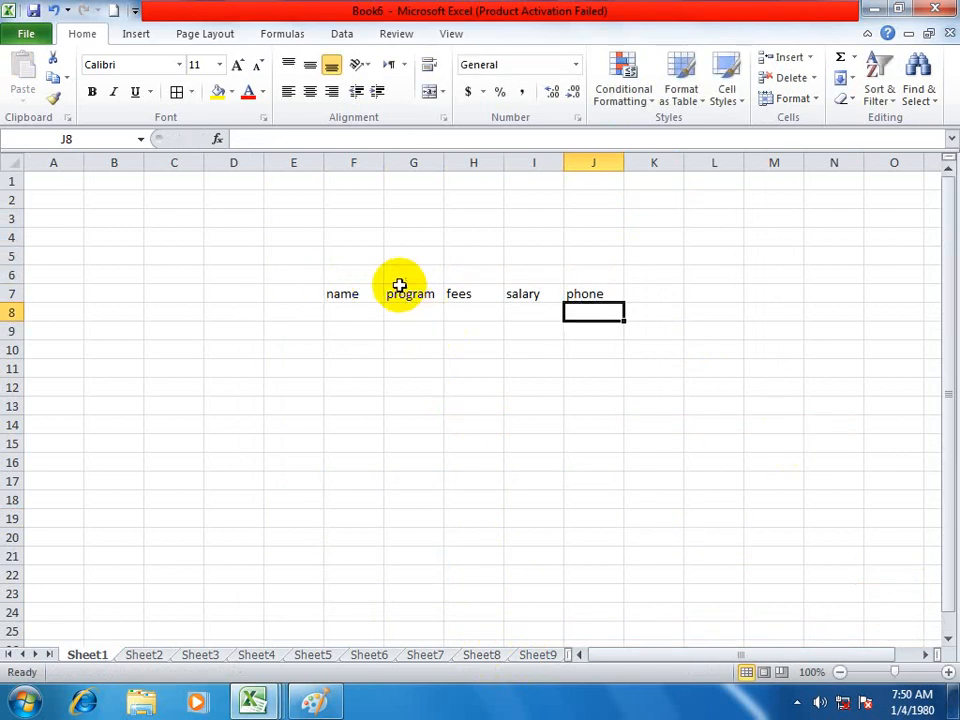
# Copy the header row F7:J7 and paste it transposed as a column starting at I30.
pyautogui.moveTo(338, 298); pyautogui.dragTo(609, 302)
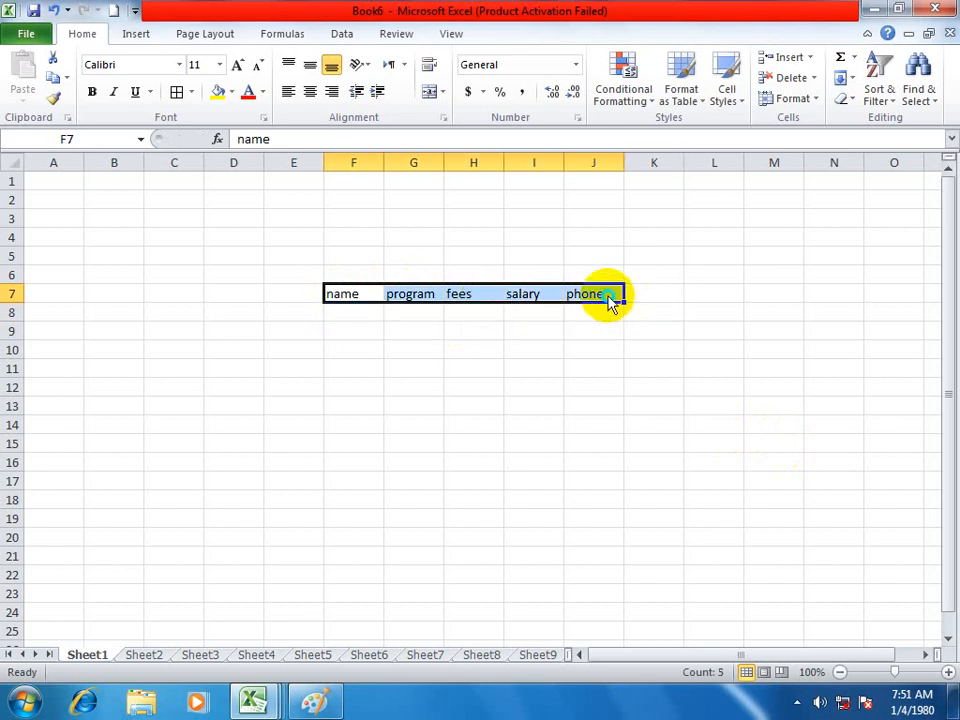
pyautogui.rightClick(609, 302)
pyautogui.click(630, 328)
pyautogui.scroll(-3, 614, 512)
pyautogui.click(551, 556)
pyautogui.rightClick(551, 556)
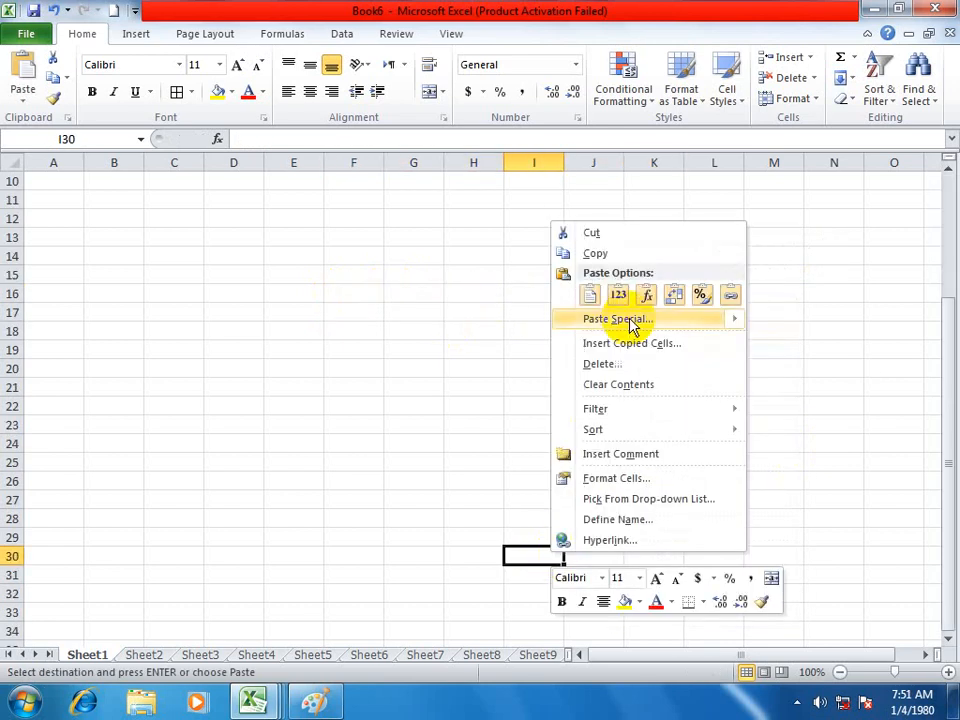
pyautogui.click(629, 320)
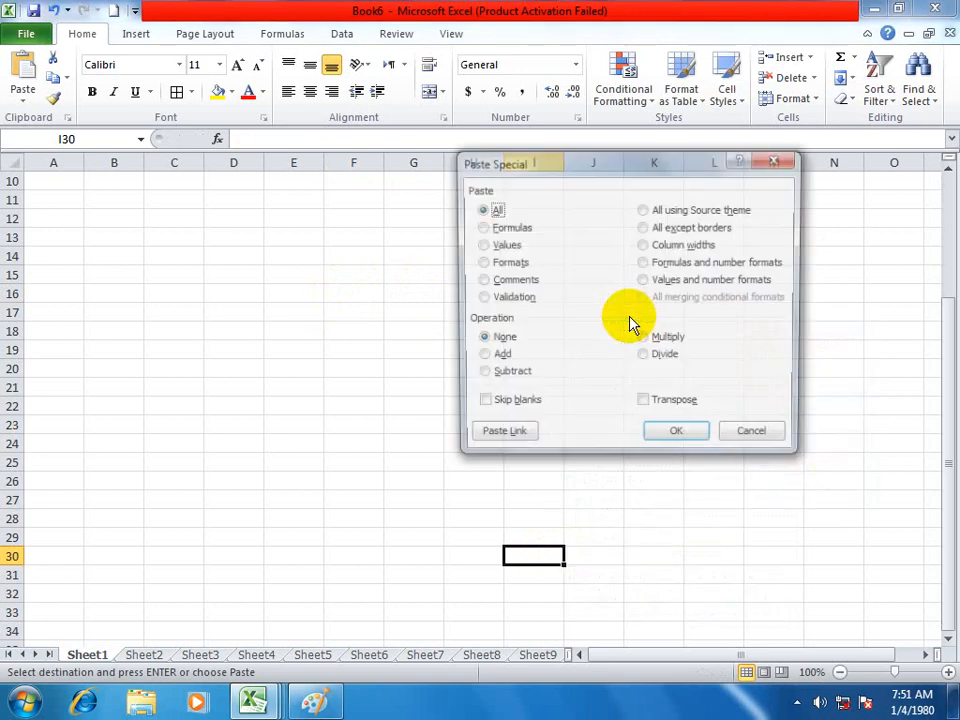
pyautogui.click(662, 404)
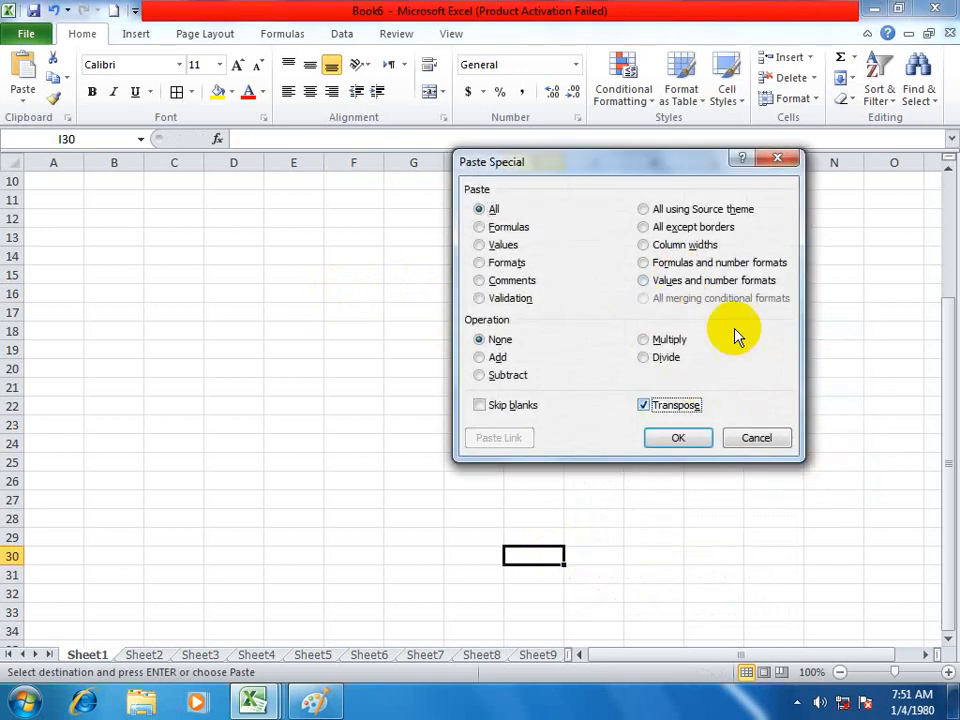
pyautogui.click(676, 439)
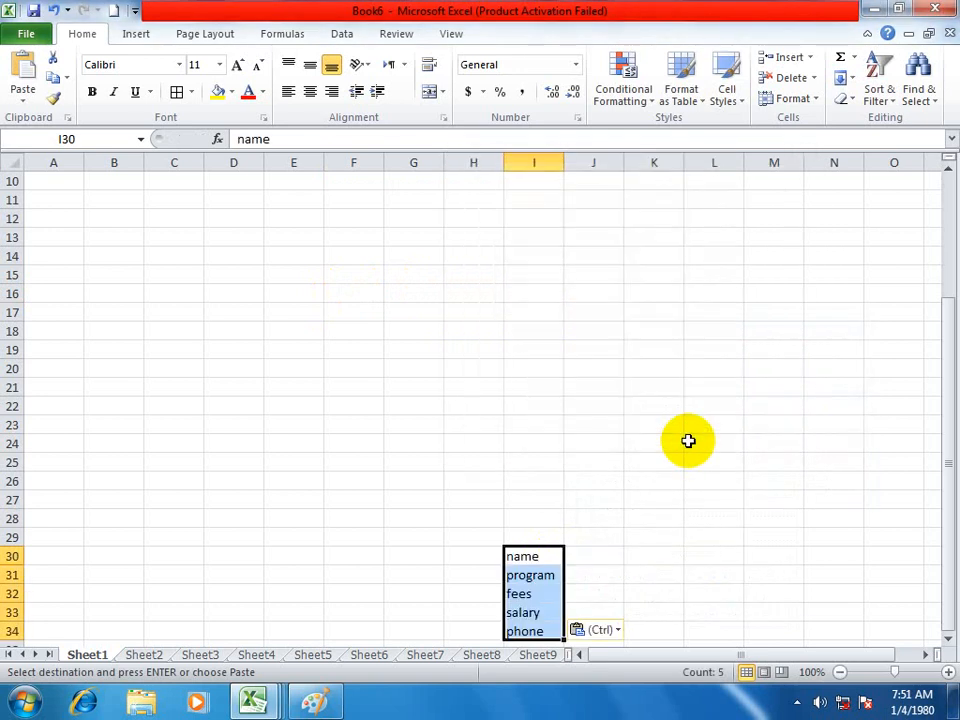
# Copy the header column I30:I34 and paste it transposed as a row starting at F12.
pyautogui.rightClick(531, 566)
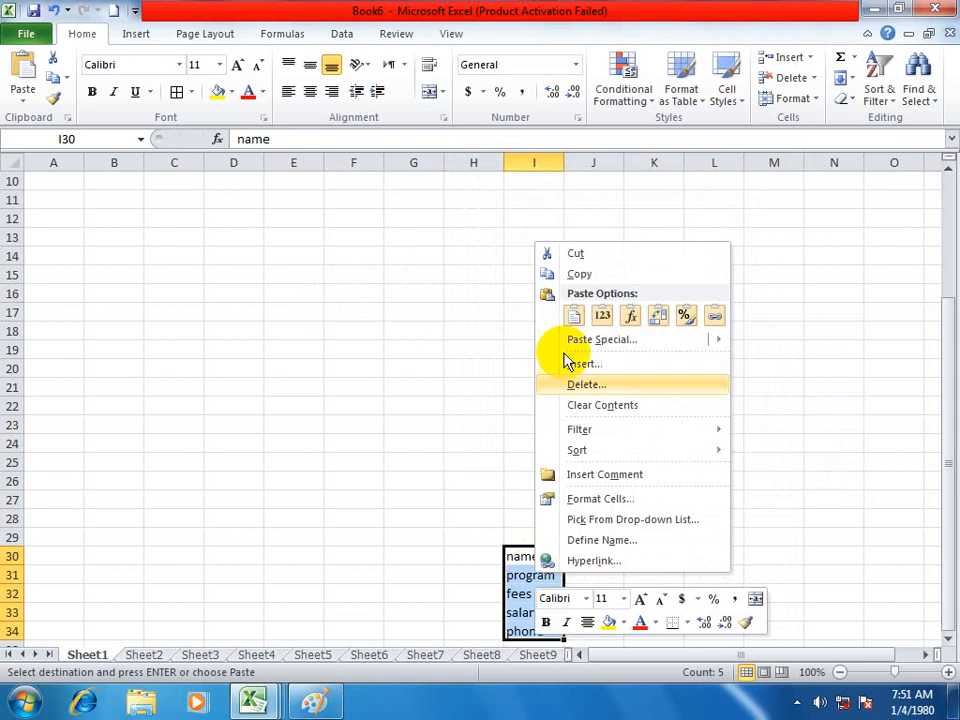
pyautogui.click(606, 273)
pyautogui.rightClick(370, 221)
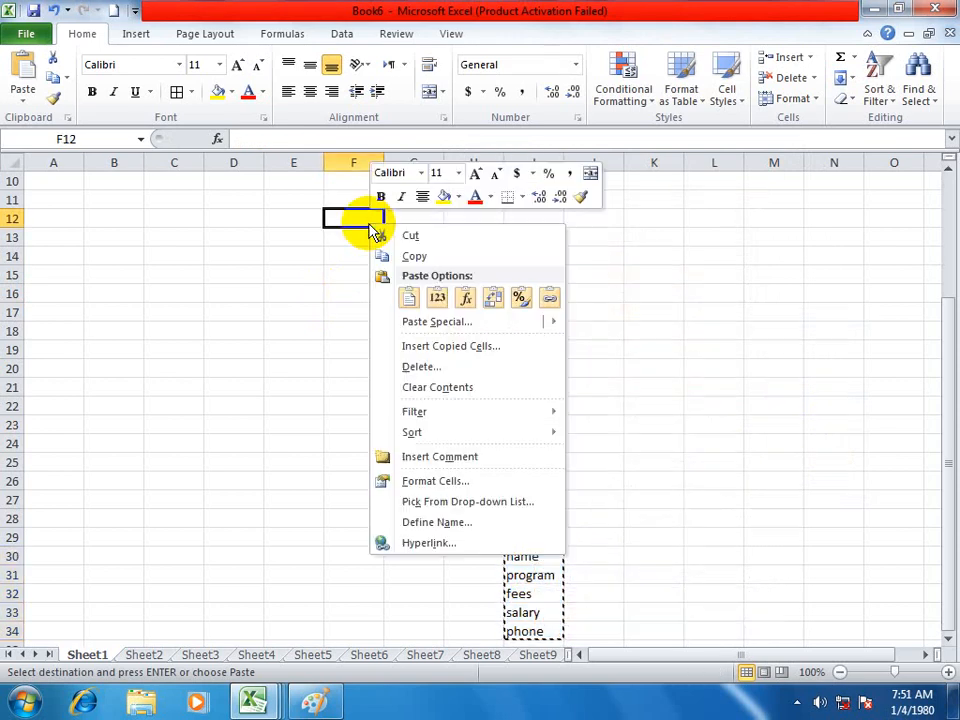
pyautogui.click(440, 321)
pyautogui.click(463, 412)
pyautogui.click(484, 446)
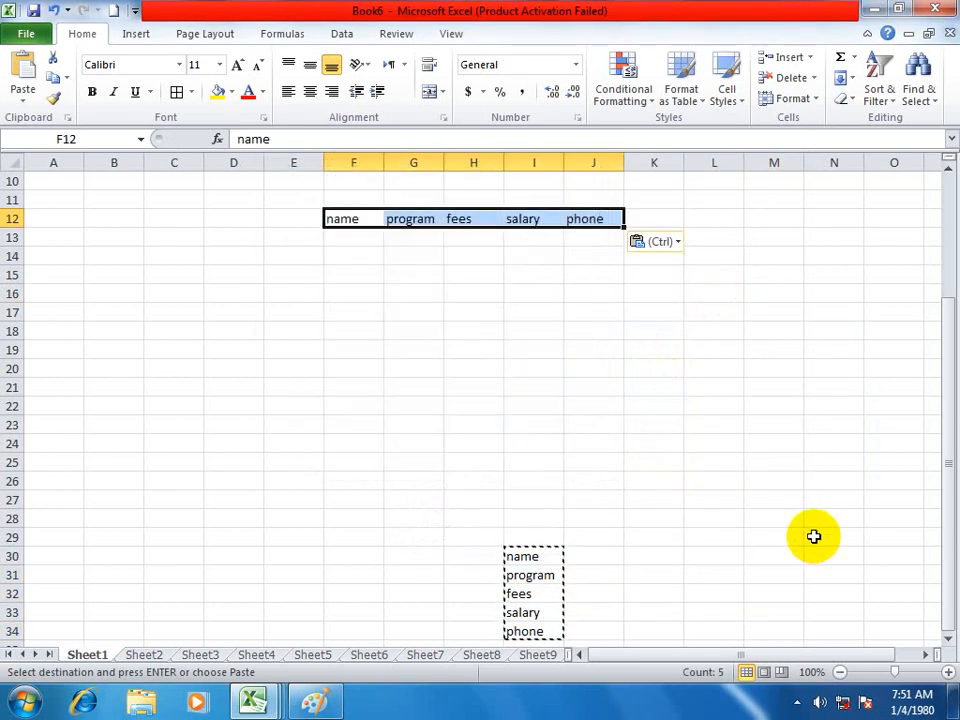
pyautogui.moveTo(952, 439); pyautogui.dragTo(943, 369)
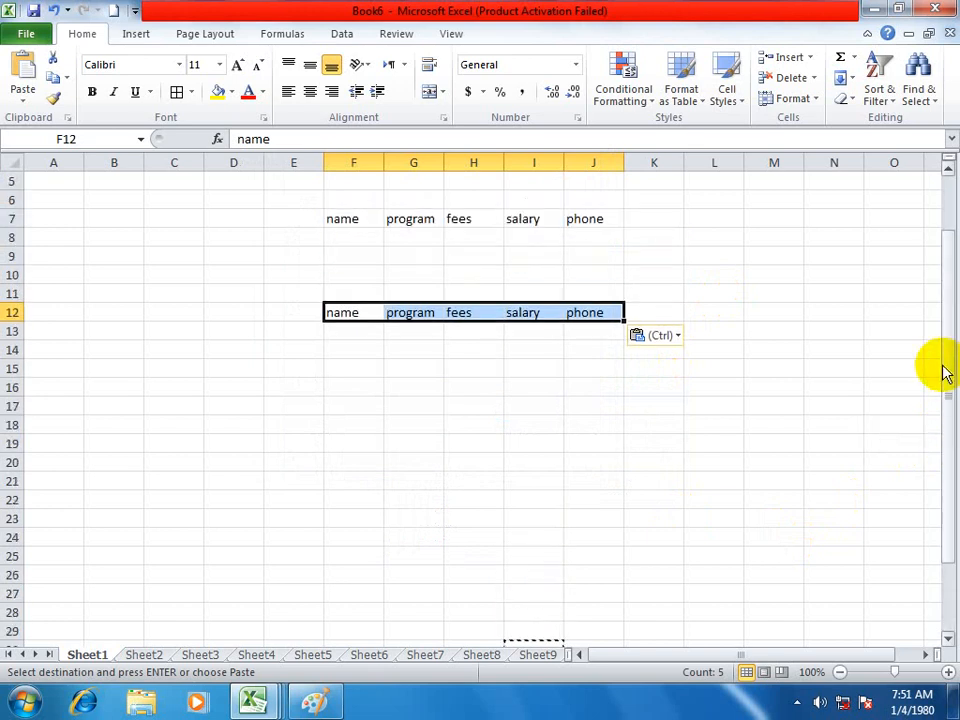
# In a new blank workbook, fill every cell of D5:H15 with the same sample name.
pyautogui.hotkey('ctrl', 'n')
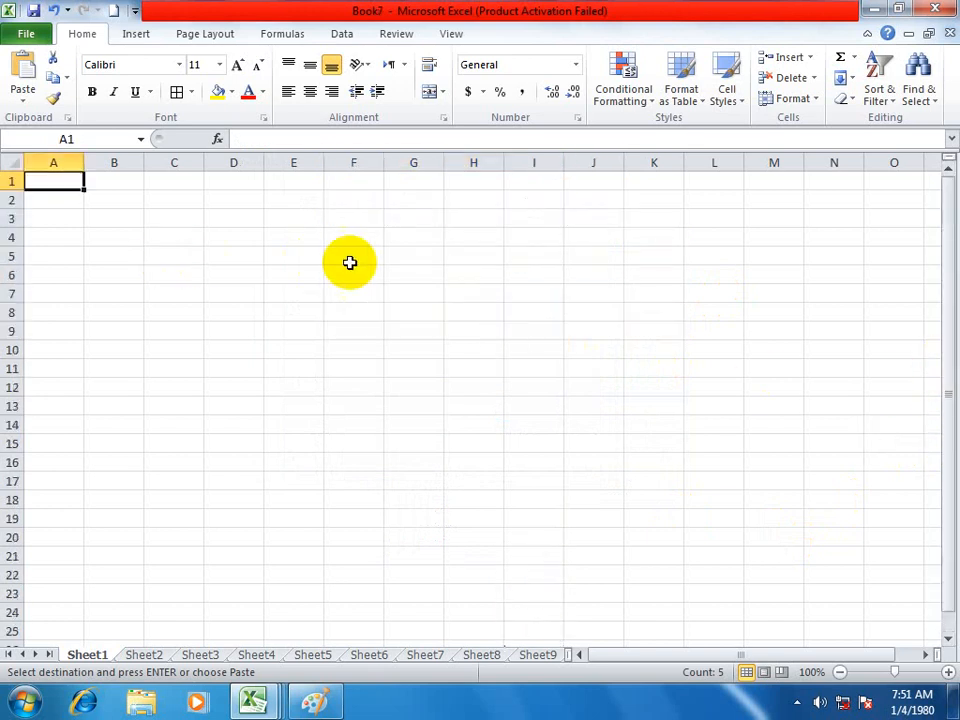
pyautogui.moveTo(250, 257); pyautogui.dragTo(486, 444)
pyautogui.write('asad')
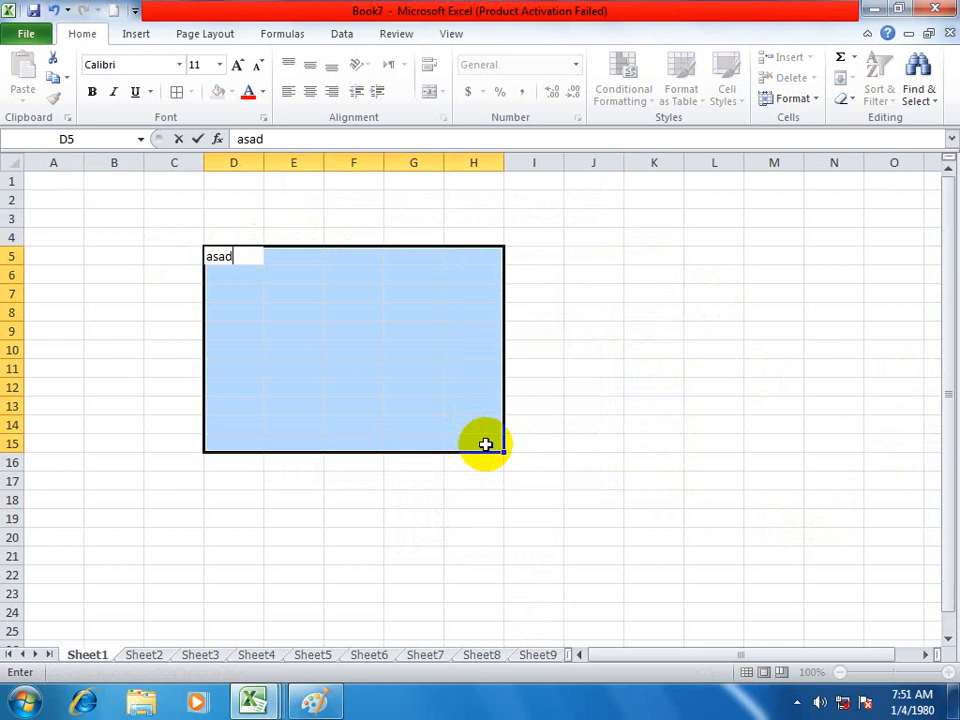
pyautogui.hotkey('ctrl', 'Return')
# Copy D5:H15 and paste it at I32 as linked cells using Paste Special's Paste Link.
pyautogui.rightClick(392, 284)
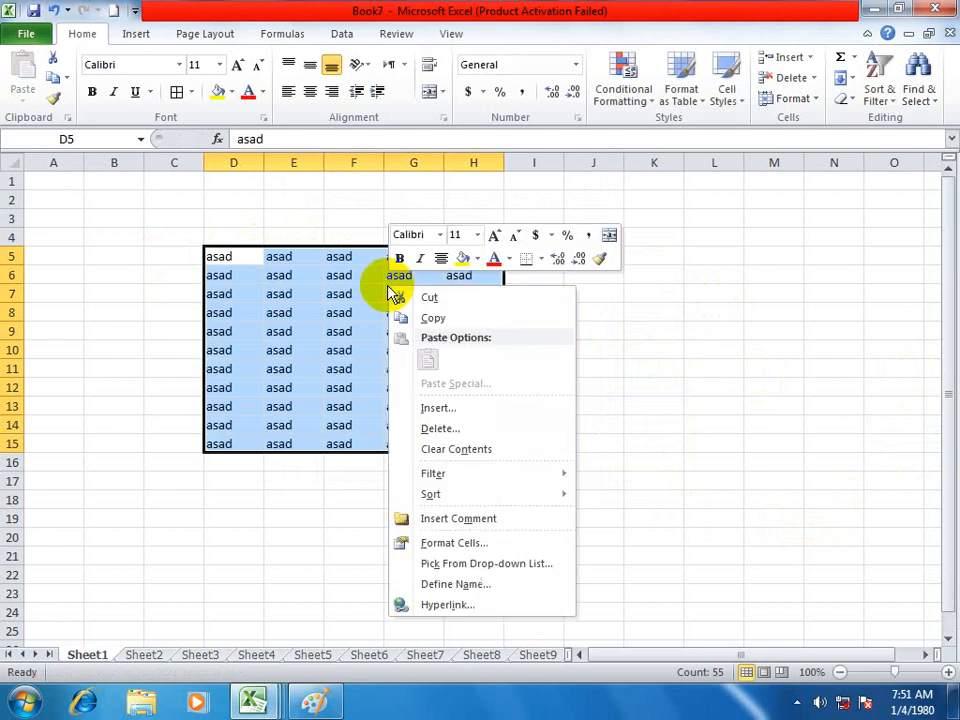
pyautogui.click(426, 318)
pyautogui.scroll(-4, 520, 520)
pyautogui.rightClick(519, 541)
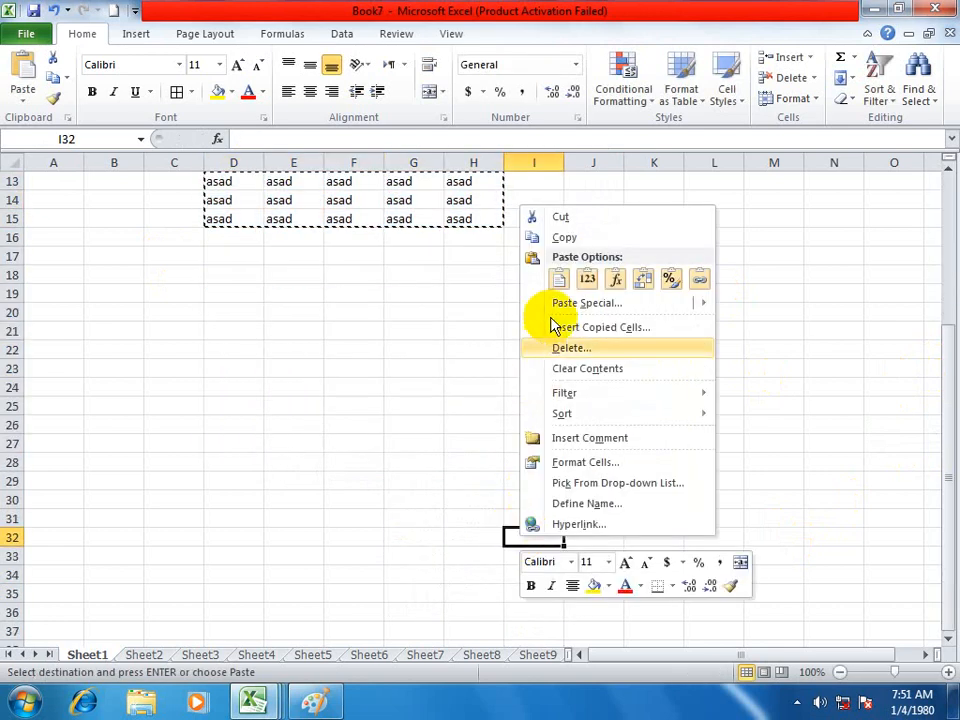
pyautogui.click(560, 302)
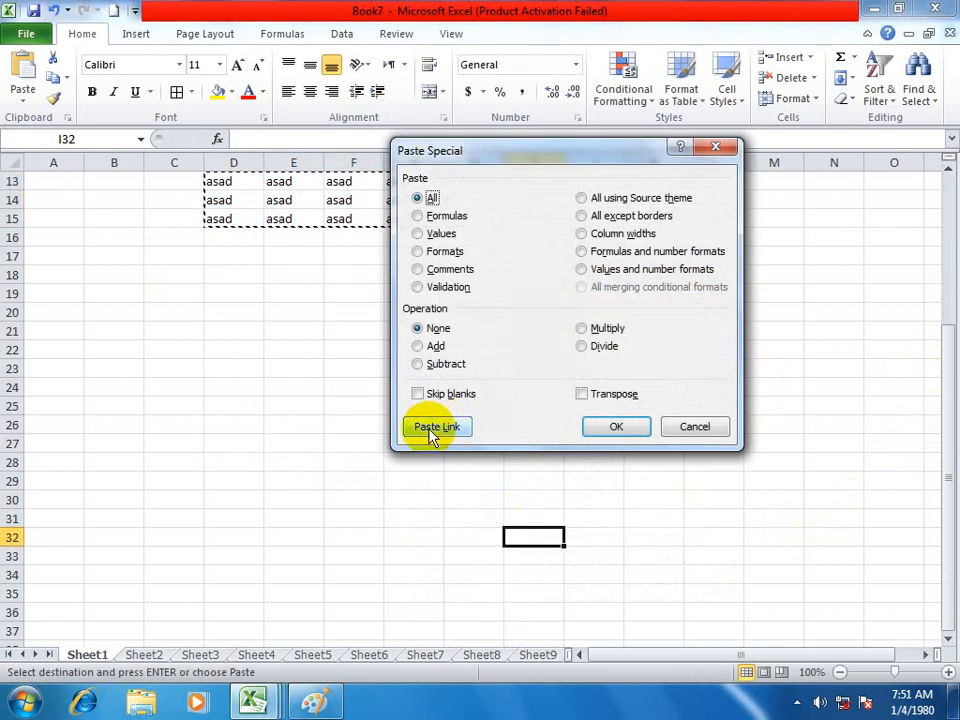
pyautogui.moveTo(576, 160); pyautogui.dragTo(656, 212)
pyautogui.click(495, 483)
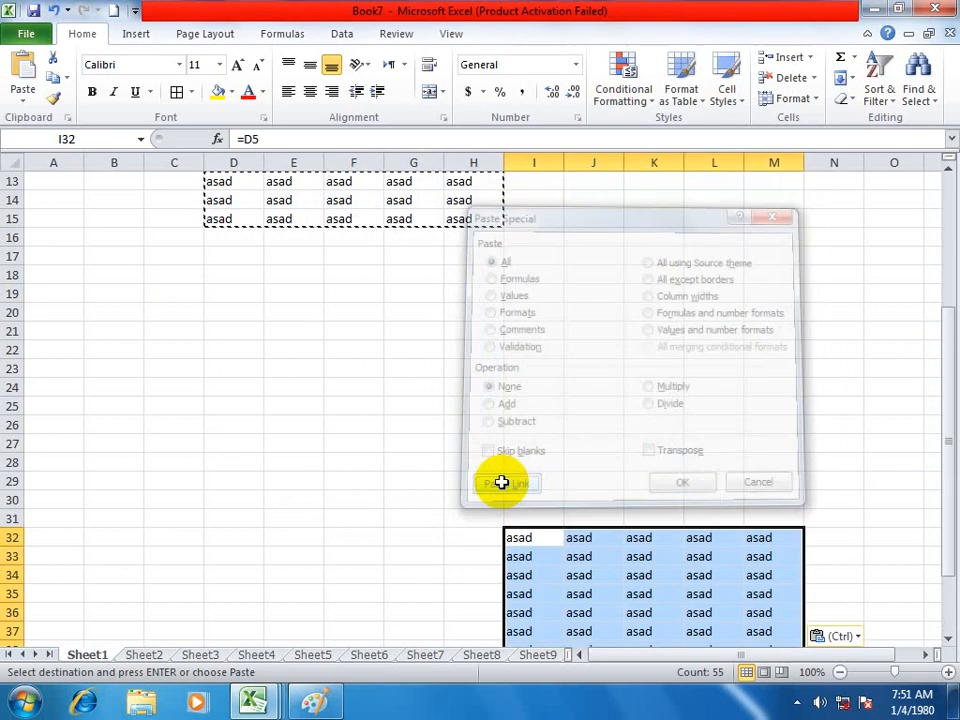
pyautogui.press('Escape')
# Change source cell F10 to dffddf and check its linked cell K37 in the pasted table.
pyautogui.scroll(4, 469, 381)
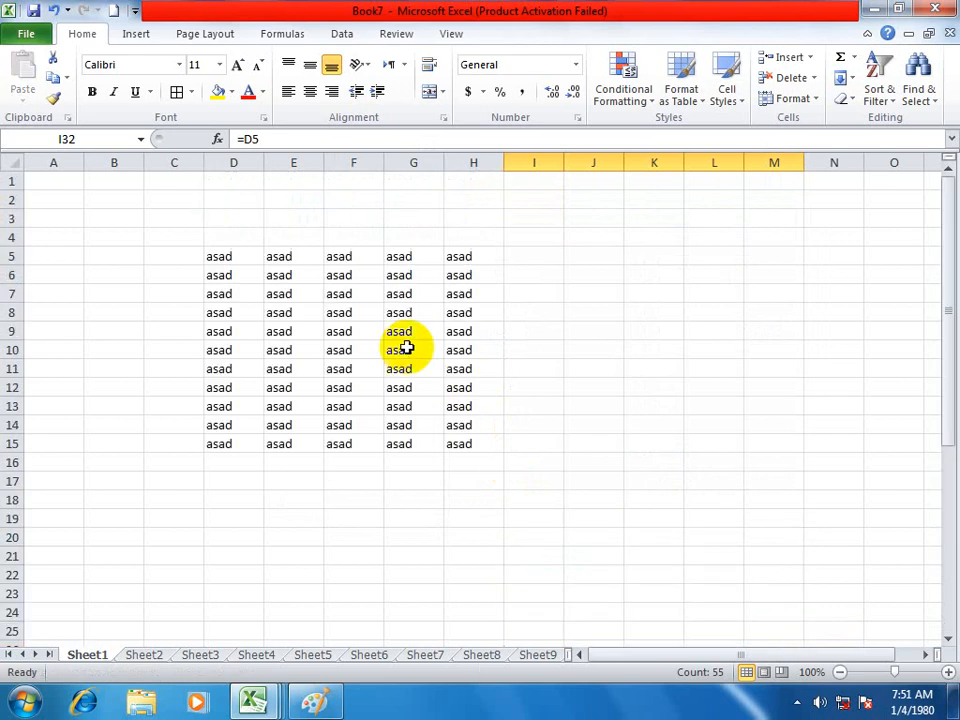
pyautogui.click(355, 349)
pyautogui.write('dffddf')
pyautogui.scroll(-7, 594, 561)
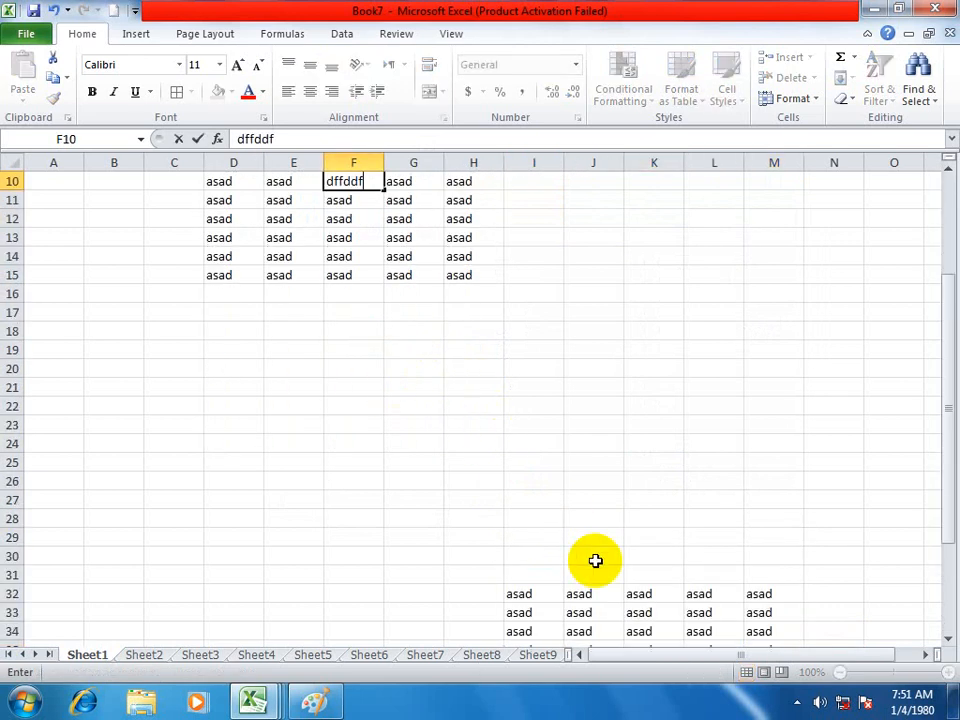
pyautogui.click(634, 465)
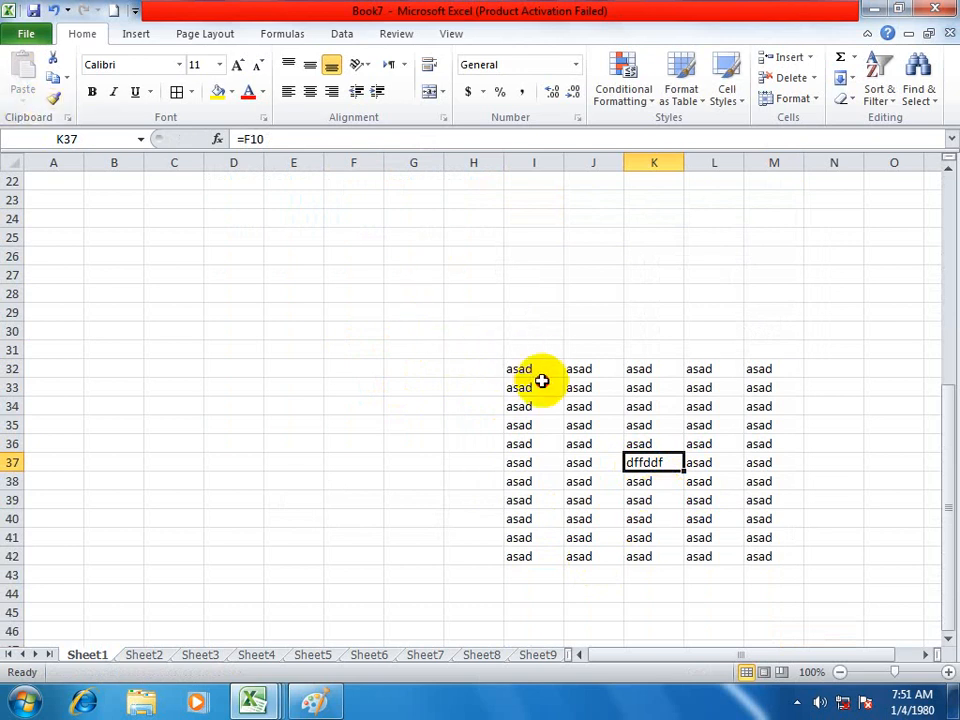
# Copy I32:L40, examine the Paste Special options for cell E27, and close the dialog without pasting.
pyautogui.moveTo(541, 378); pyautogui.dragTo(714, 518)
pyautogui.rightClick(626, 422)
pyautogui.click(668, 124)
pyautogui.rightClick(287, 268)
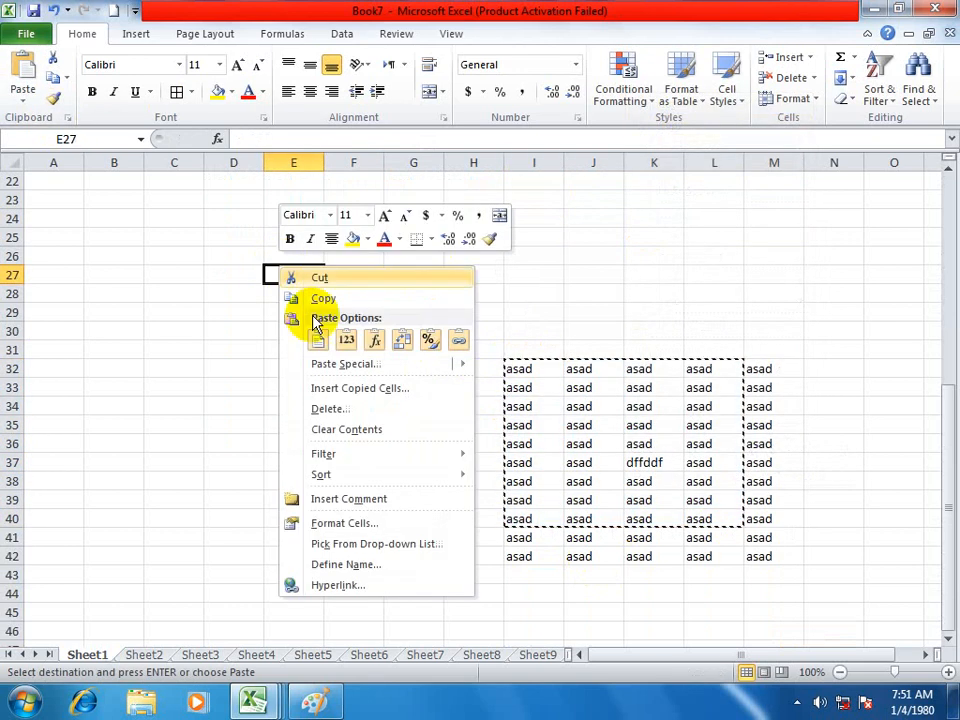
pyautogui.click(292, 364)
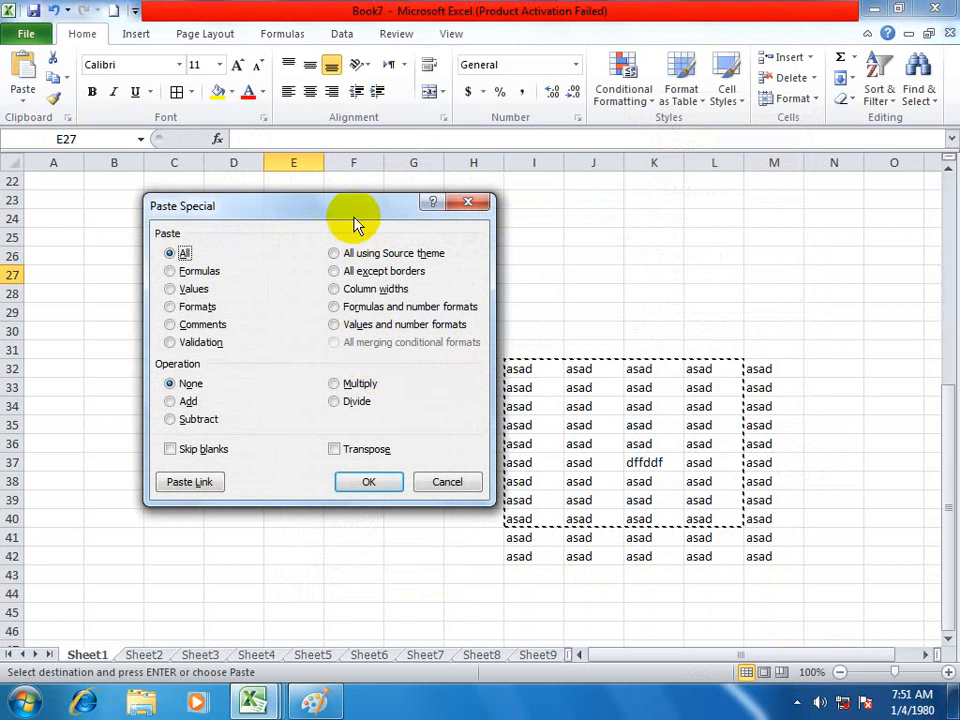
pyautogui.moveTo(354, 218); pyautogui.dragTo(570, 180)
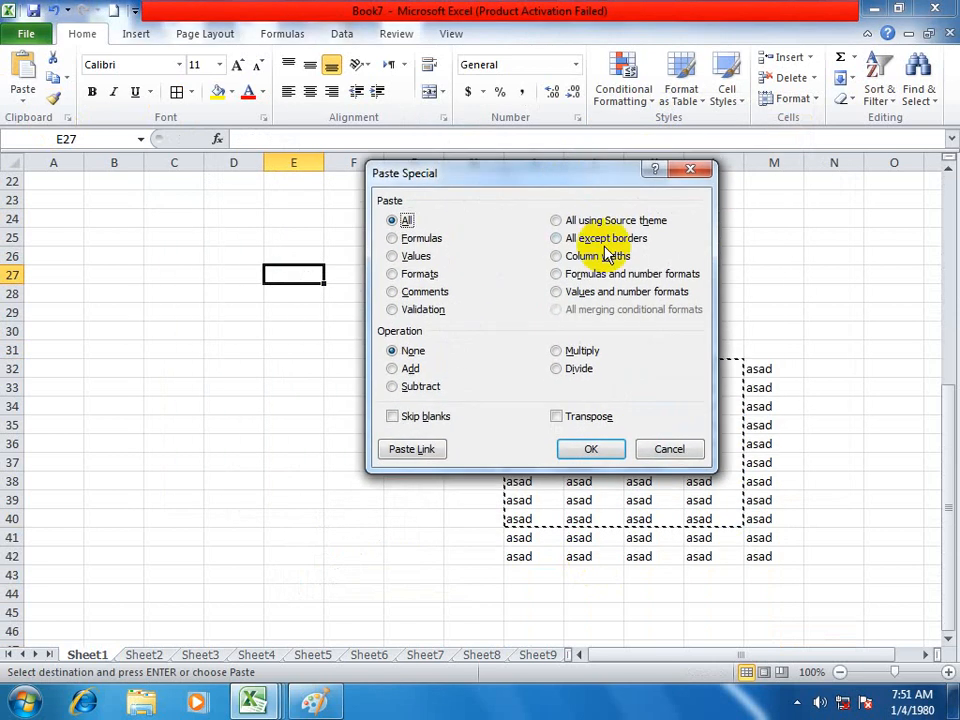
pyautogui.click(670, 443)
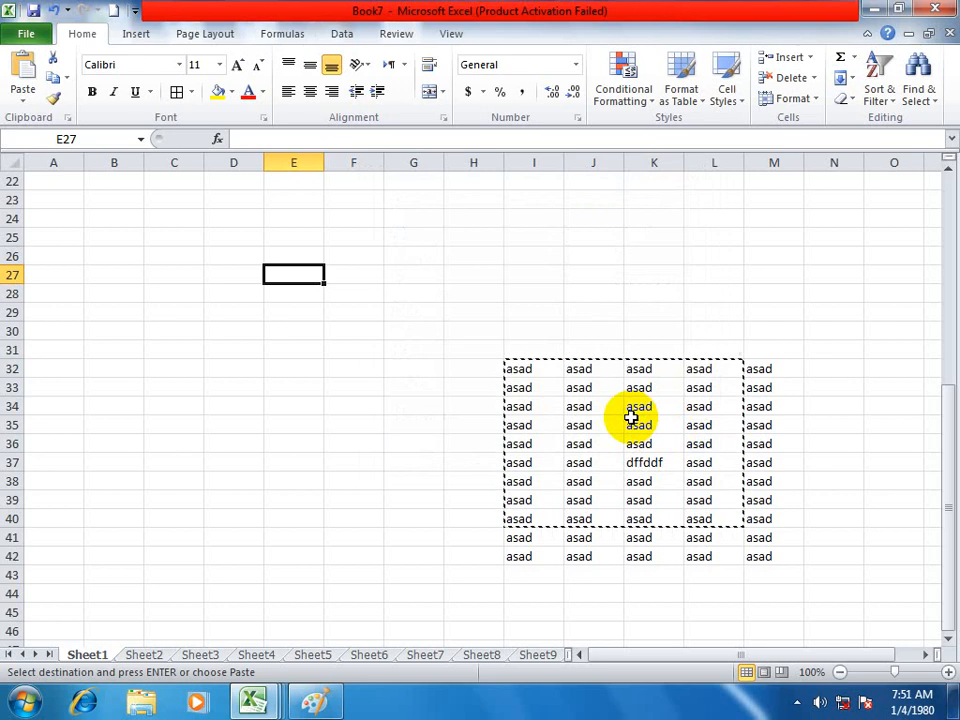
# Reopen Paste Special for E27 to review its paste, operation, Skip blanks, Transpose and Paste Link options, and cancel it.
pyautogui.moveTo(950, 465); pyautogui.dragTo(949, 310)
pyautogui.click(23, 100)
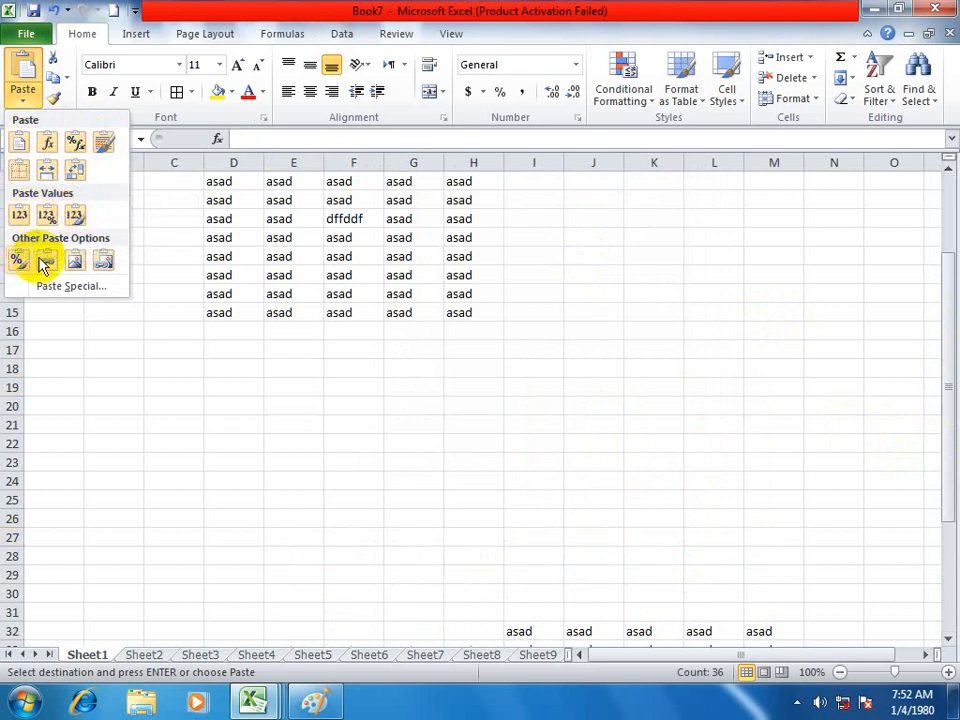
pyautogui.click(66, 287)
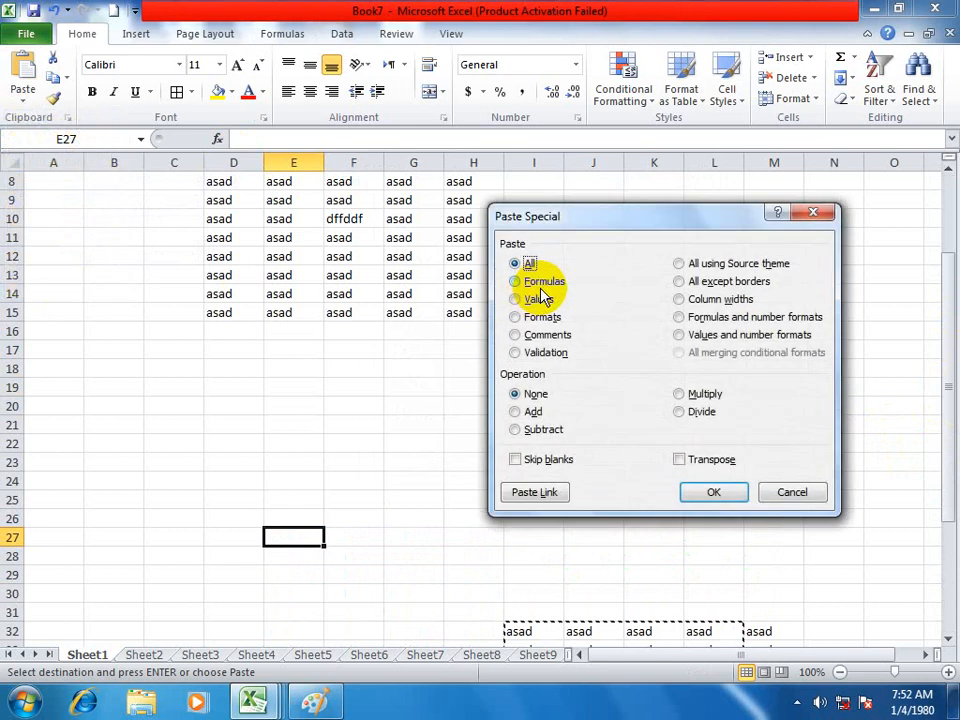
pyautogui.moveTo(575, 216); pyautogui.dragTo(515, 164)
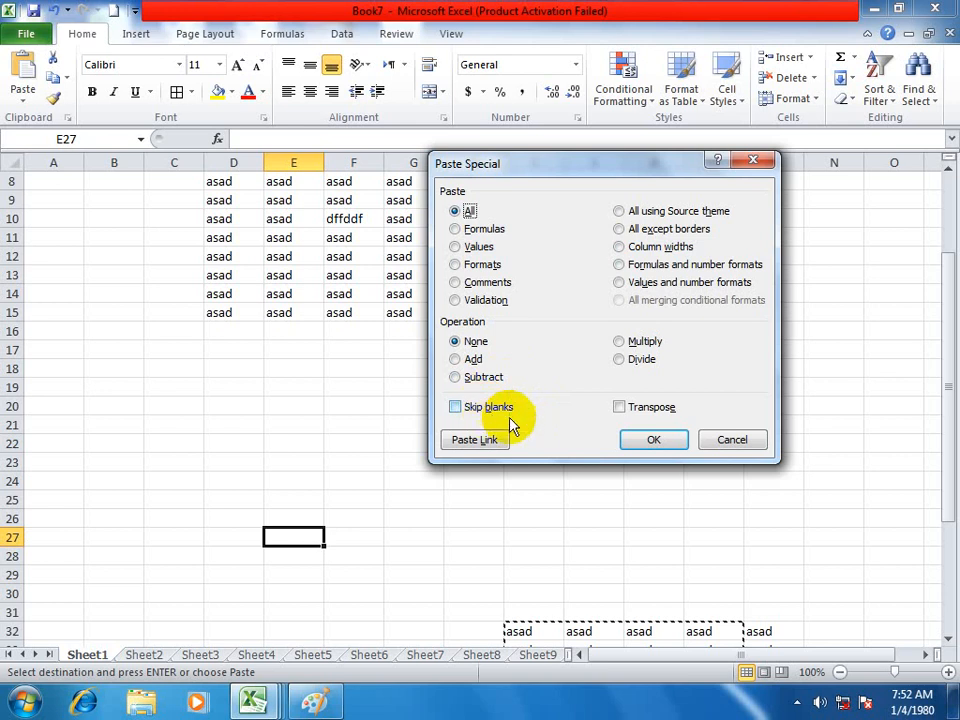
pyautogui.click(731, 441)
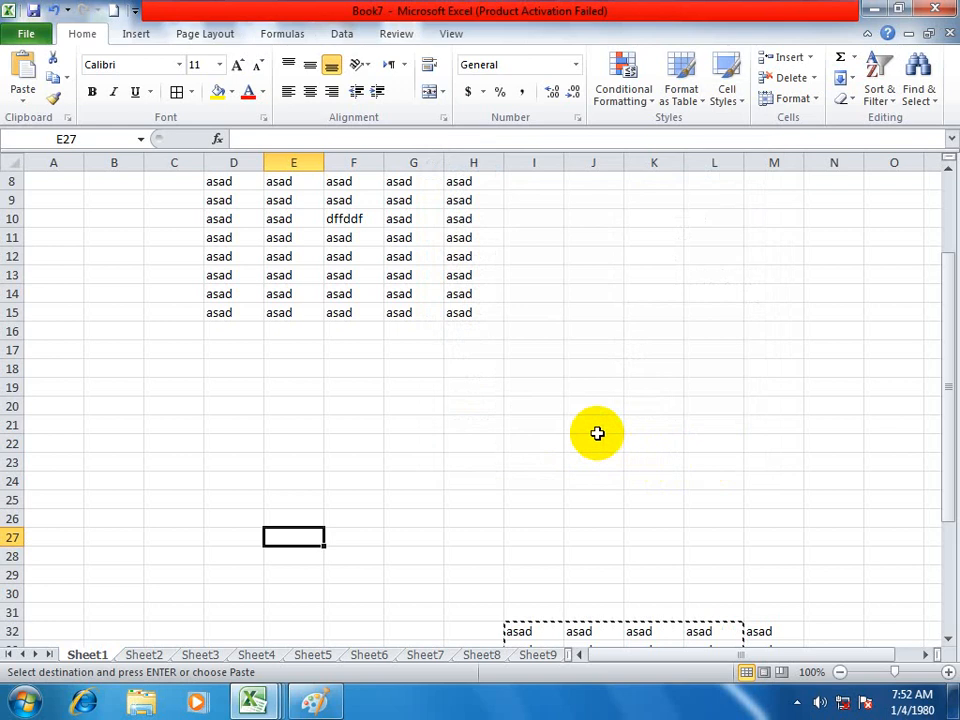
pyautogui.click(542, 392)
pyautogui.scroll(3, 542, 395)
pyautogui.scroll(-8, 542, 394)
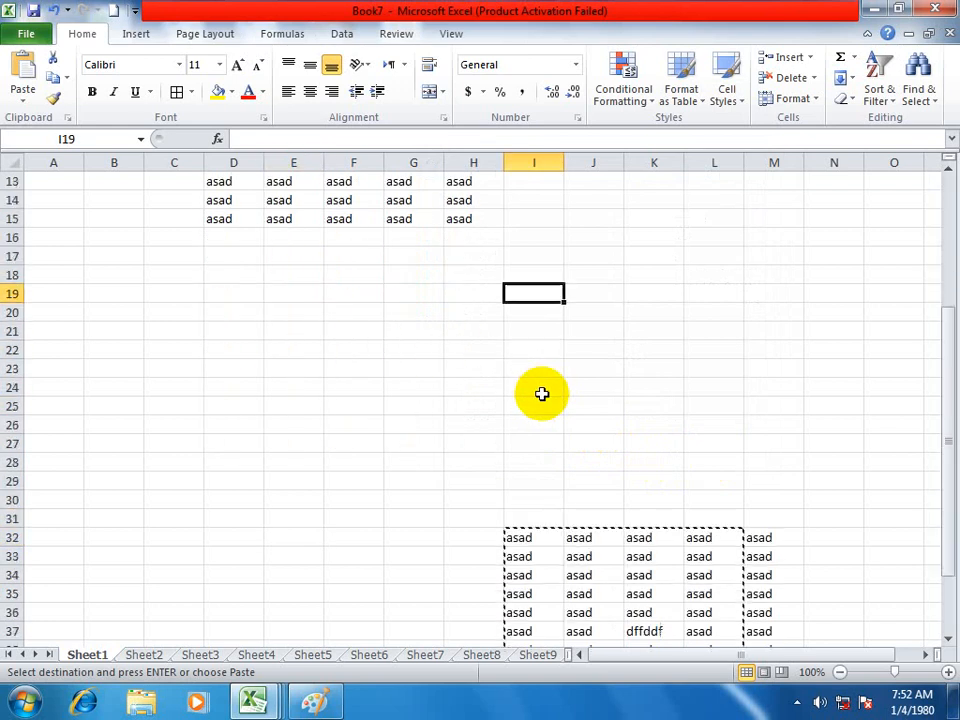
pyautogui.click(407, 308)
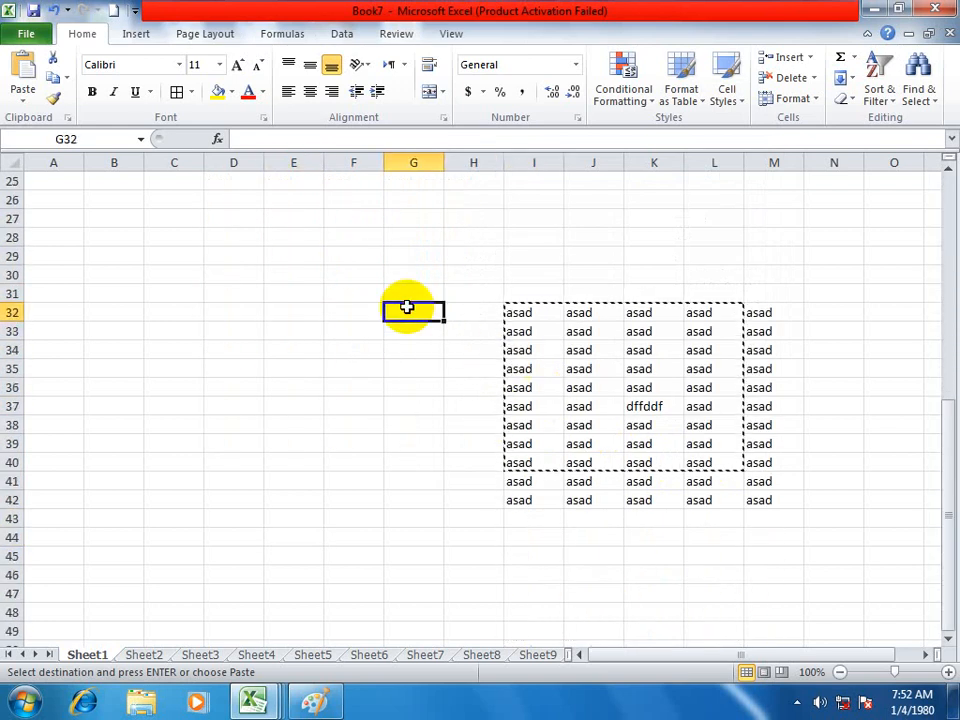
# Close the workbooks Book7, Book6, Book5, Book4 and Book3 without saving their changes.
pyautogui.click(935, 9)
pyautogui.click(480, 370)
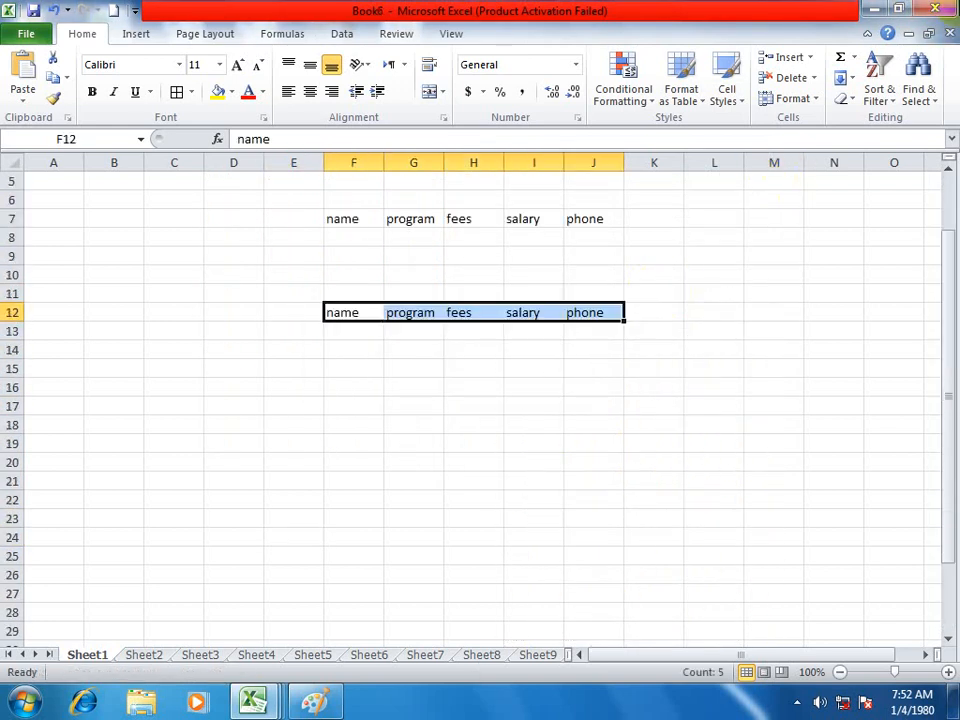
pyautogui.click(935, 9)
pyautogui.click(470, 370)
pyautogui.click(935, 9)
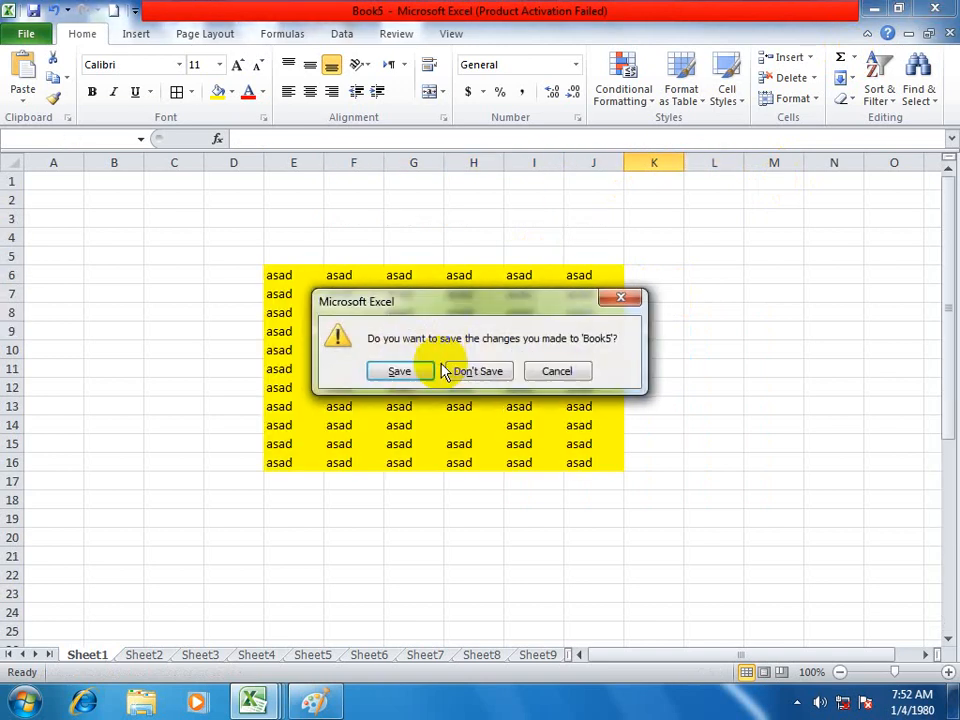
pyautogui.click(476, 370)
pyautogui.click(476, 370)
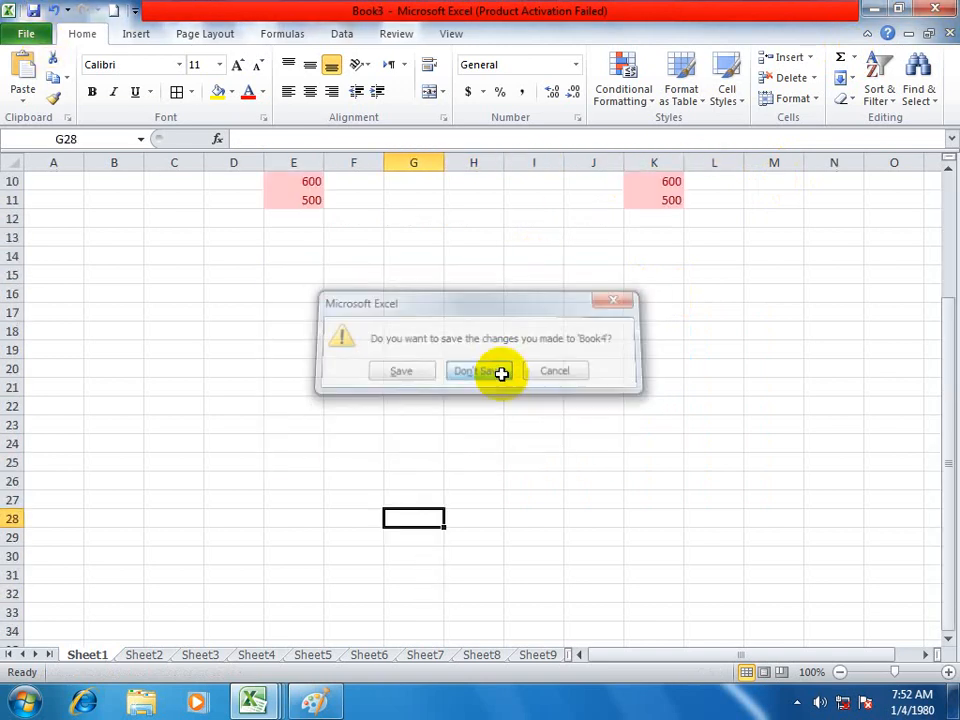
pyautogui.click(496, 366)
# Exit Excel and discard the unsaved changes in the remaining workbooks.
pyautogui.click(26, 33)
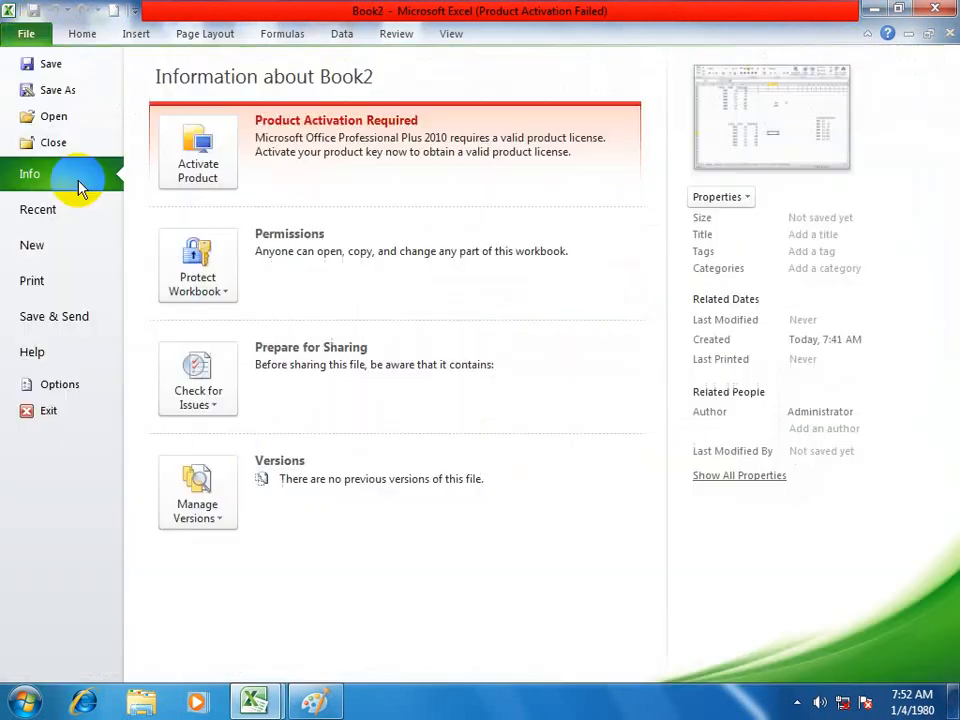
pyautogui.click(70, 410)
pyautogui.click(530, 372)
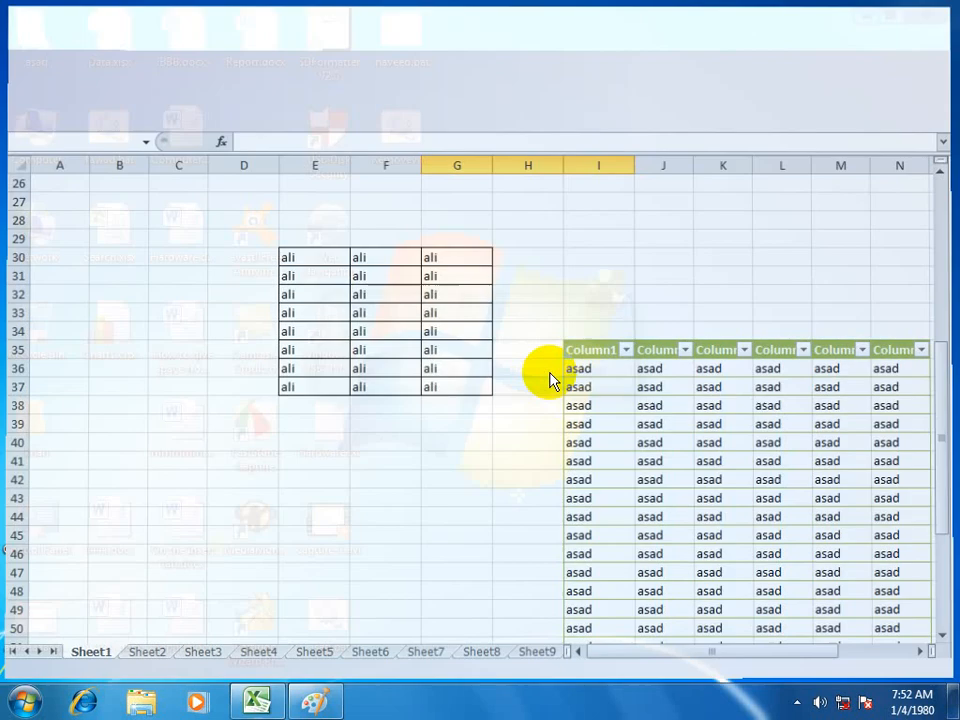
# Refresh the Windows desktop and open the Computer window showing the drives.
pyautogui.rightClick(550, 120)
pyautogui.click(574, 167)
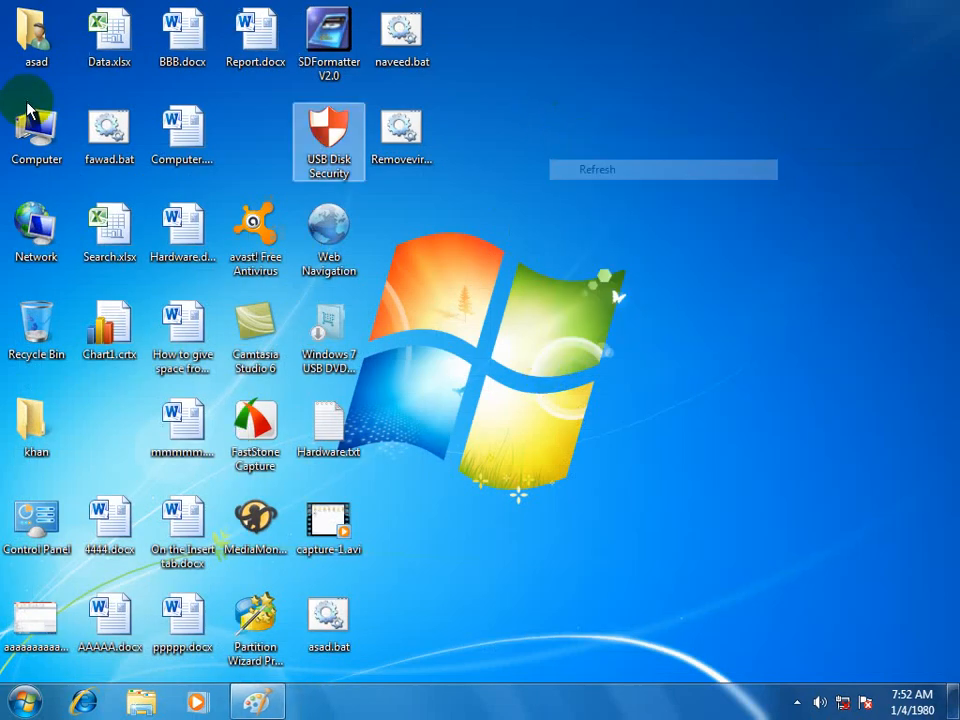
pyautogui.doubleClick(34, 128)
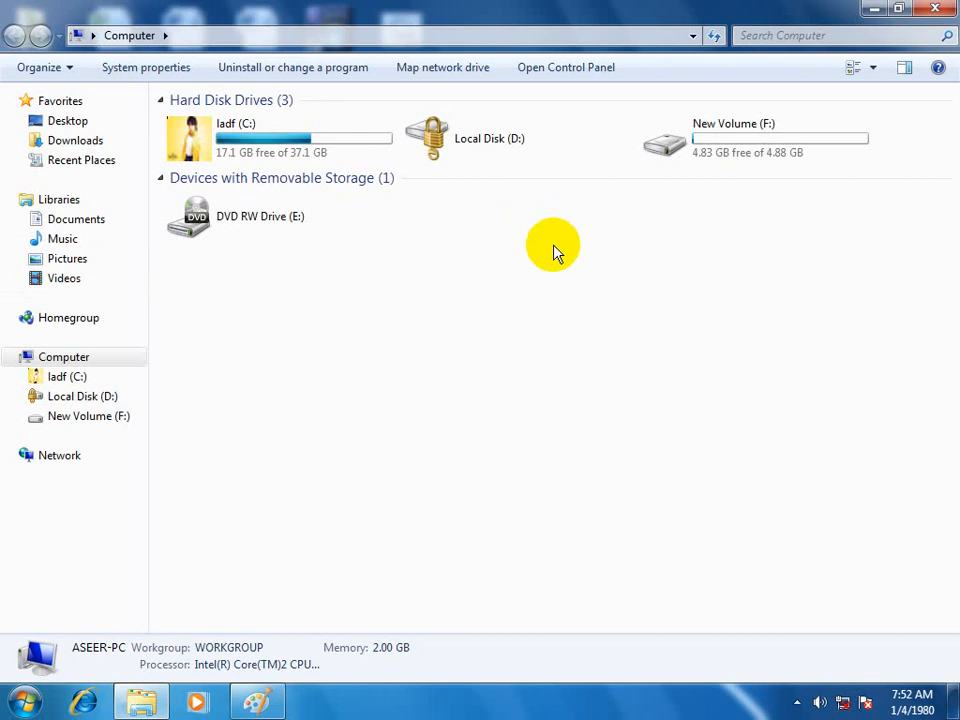
# Open a Command Prompt, list the computer's user accounts with net user, and close the prompt.
pyautogui.press('super+r')
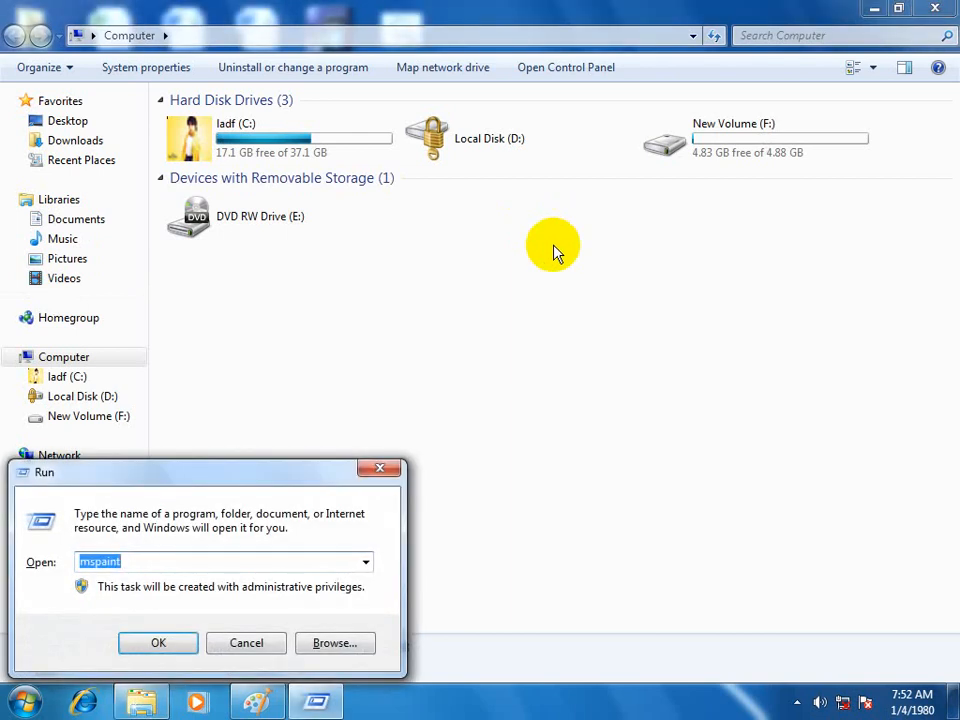
pyautogui.write('cmd')
pyautogui.press('Return')
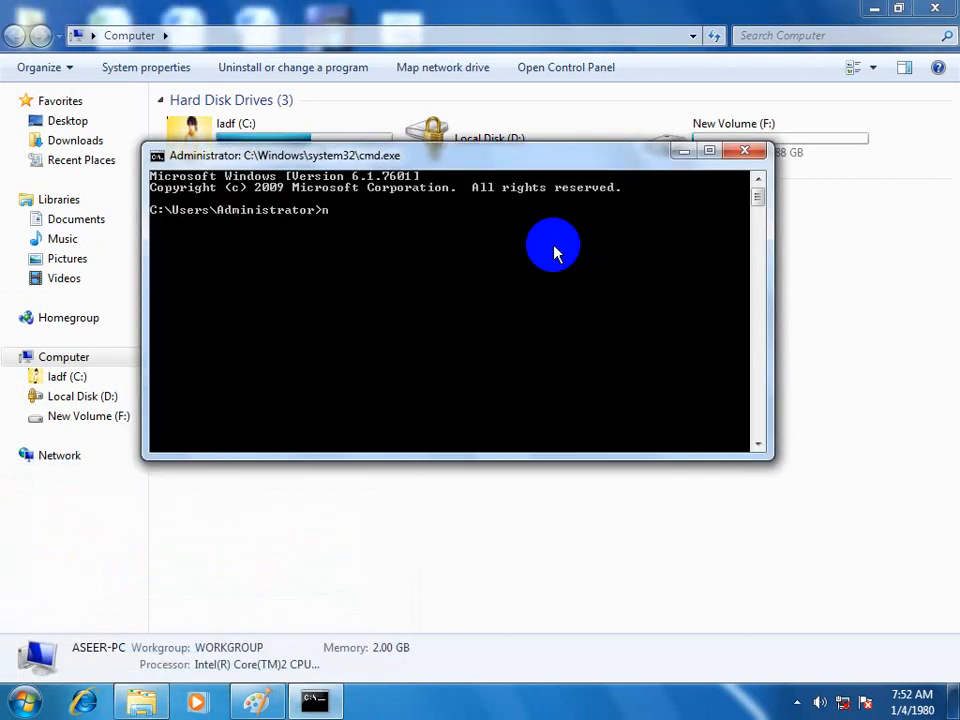
pyautogui.write('net user')
pyautogui.press('Return')
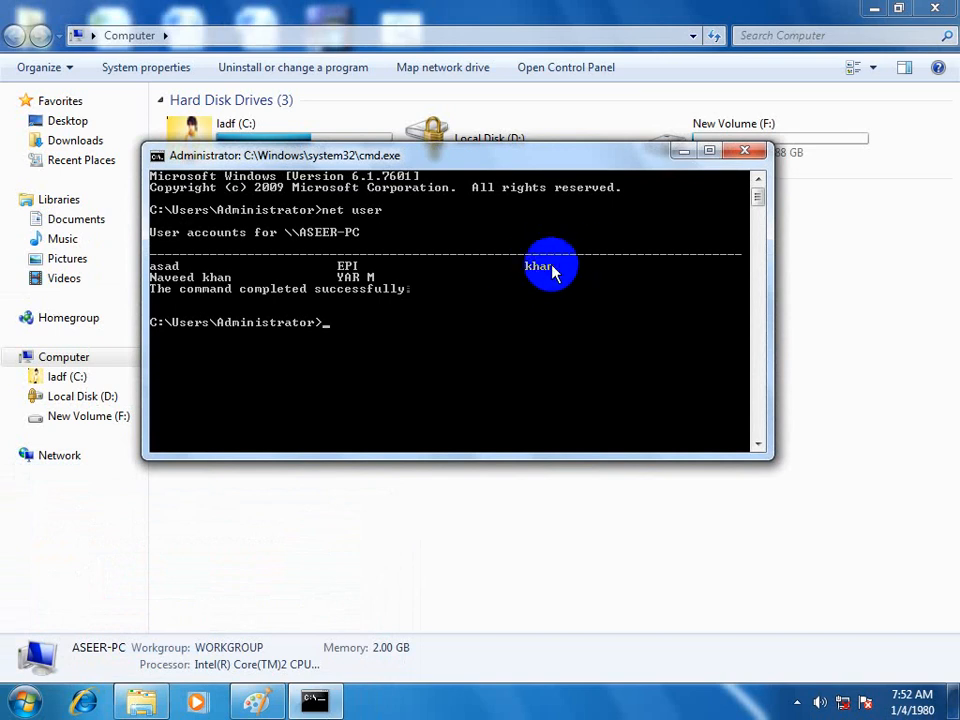
pyautogui.moveTo(632, 154); pyautogui.dragTo(682, 228)
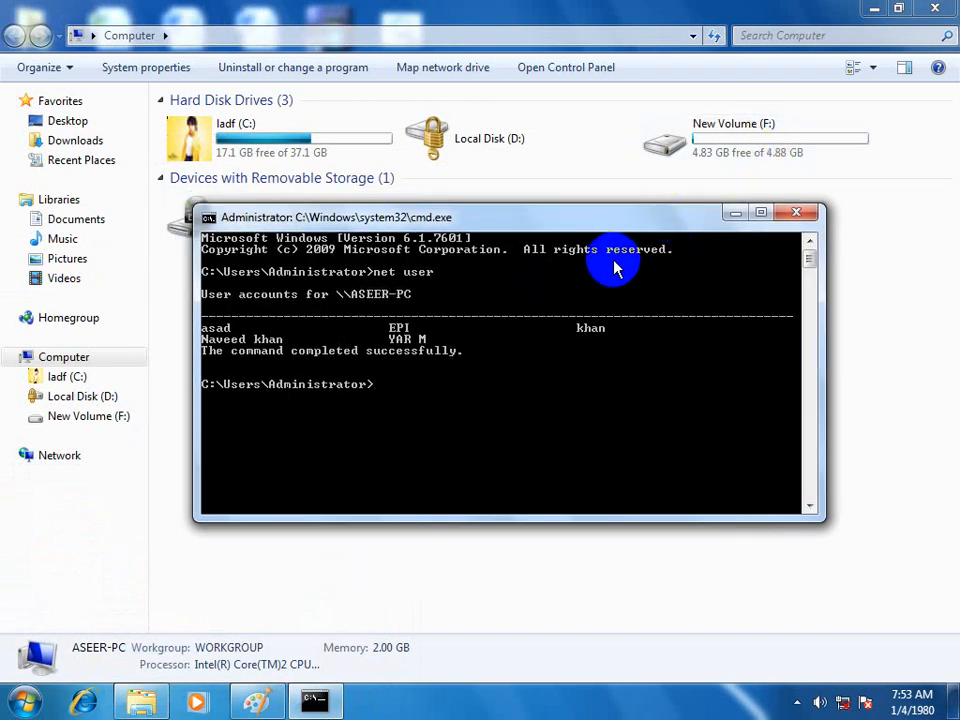
pyautogui.moveTo(614, 232); pyautogui.dragTo(634, 216)
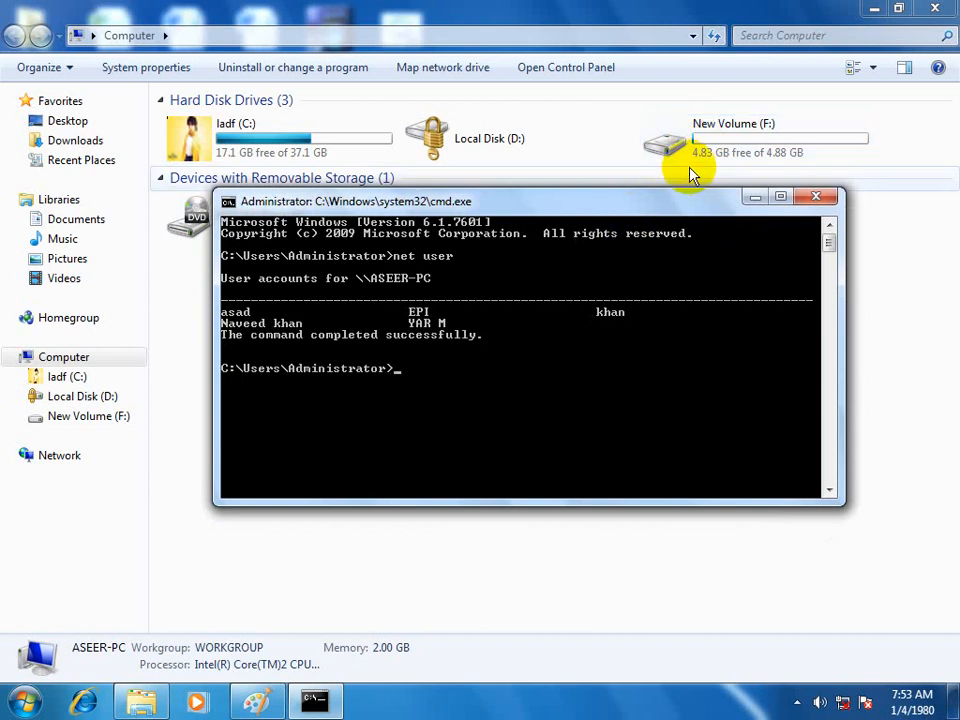
pyautogui.moveTo(665, 192); pyautogui.dragTo(546, 203)
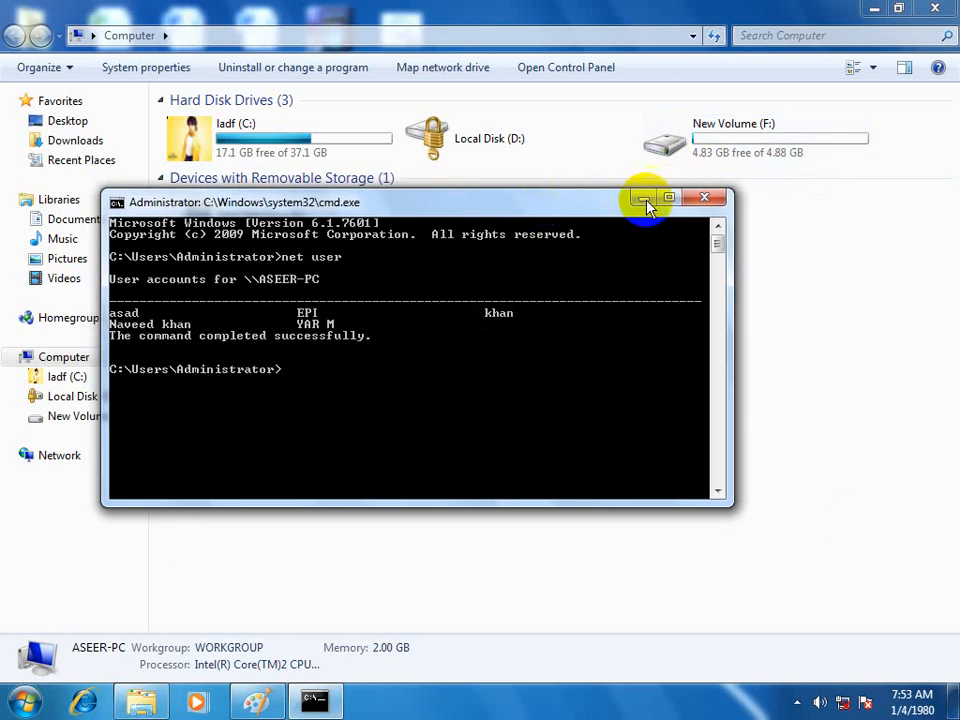
pyautogui.click(708, 199)
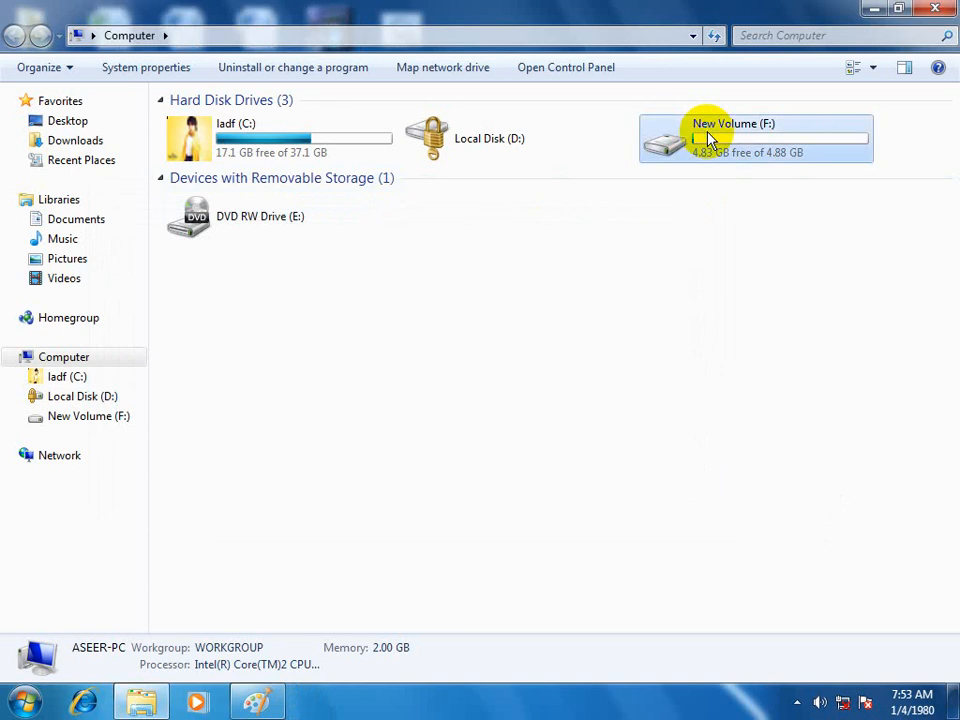
pyautogui.rightClick(708, 138)
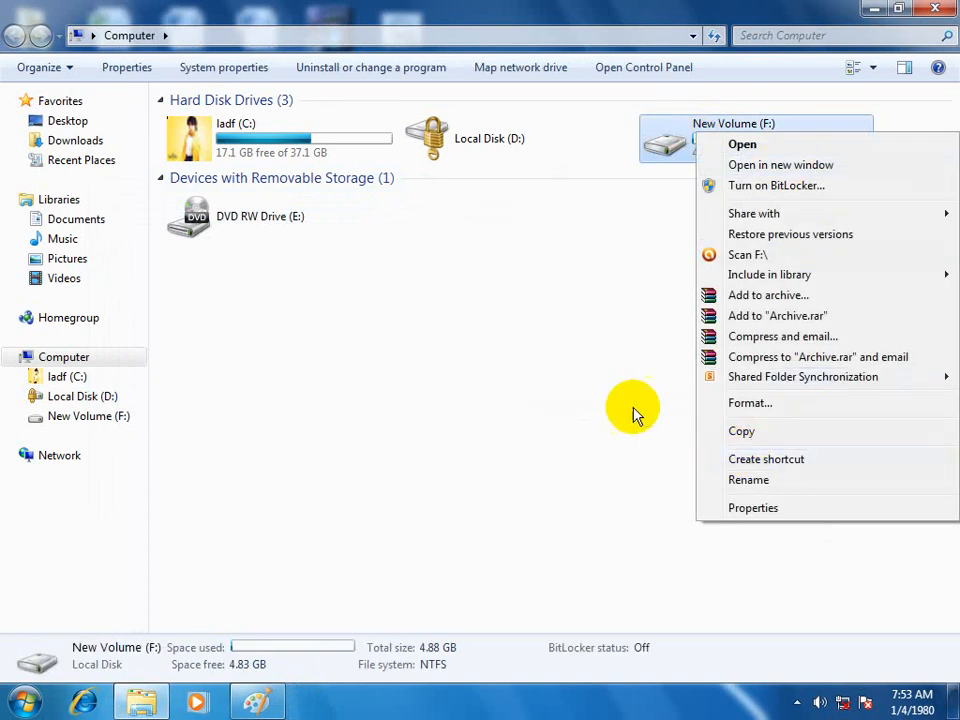
pyautogui.click(572, 370)
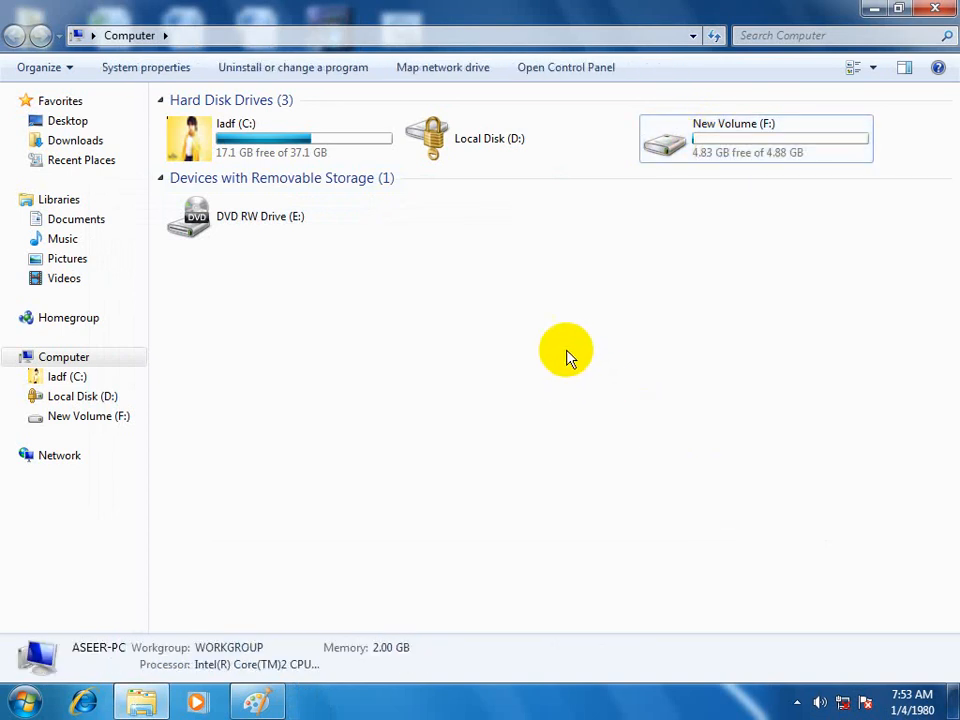
pyautogui.click(514, 148)
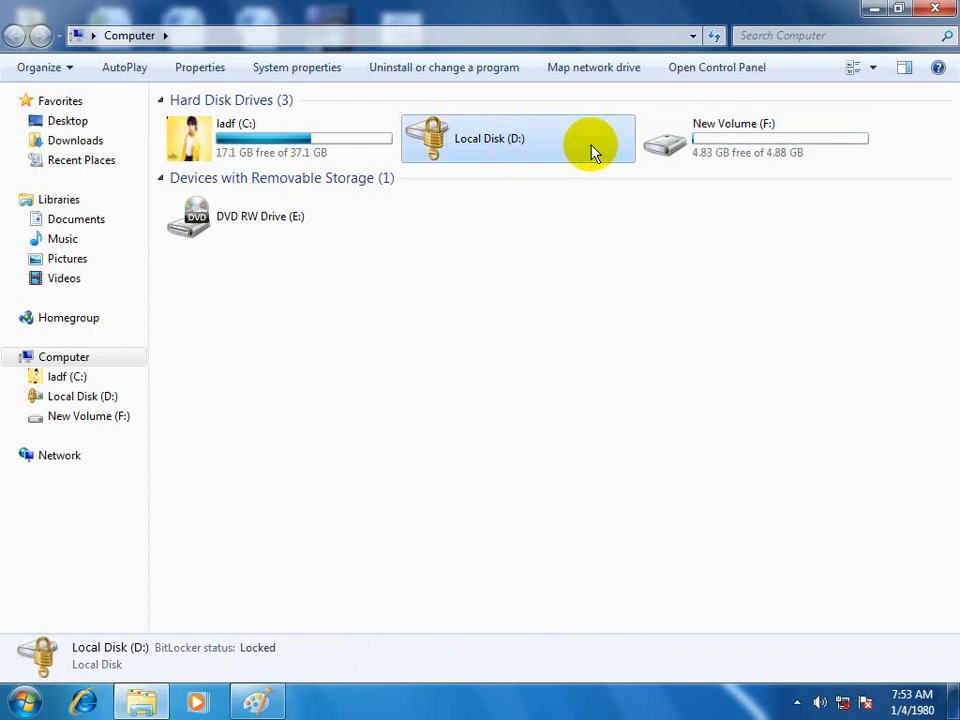
# Open the disk quota settings in the properties of drive New Volume (F:).
pyautogui.click(690, 155)
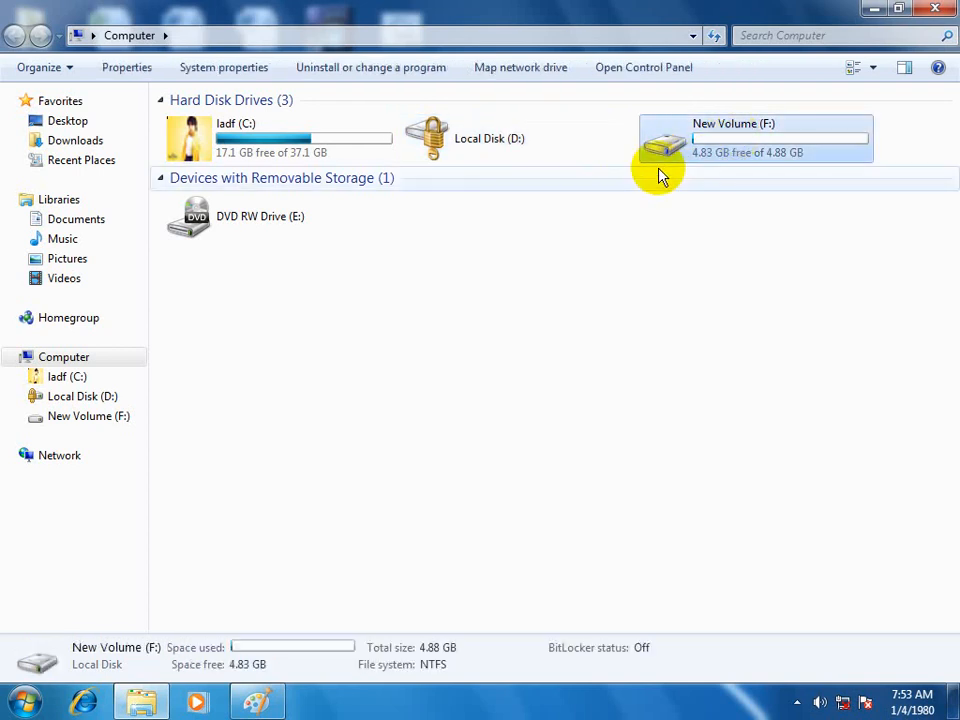
pyautogui.rightClick(667, 144)
pyautogui.click(756, 515)
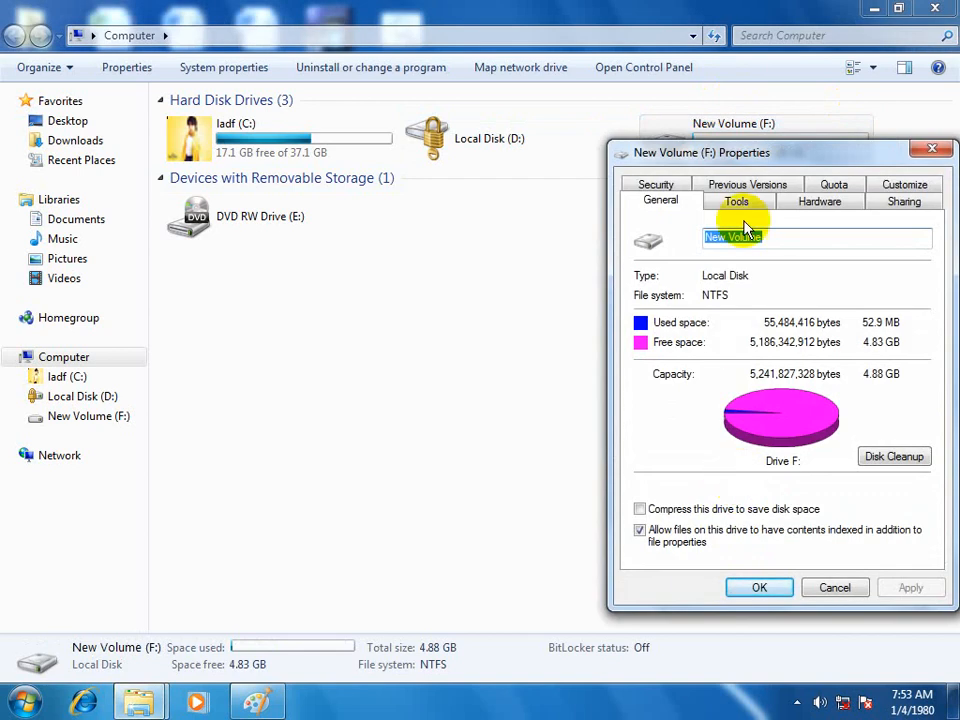
pyautogui.click(838, 188)
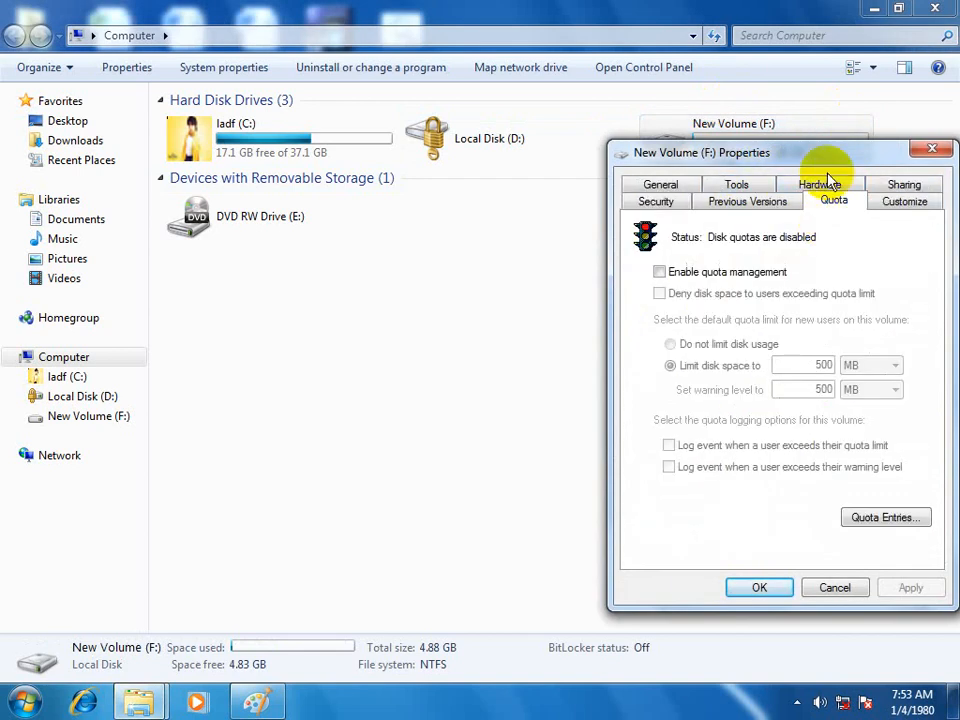
pyautogui.moveTo(806, 154); pyautogui.dragTo(720, 143)
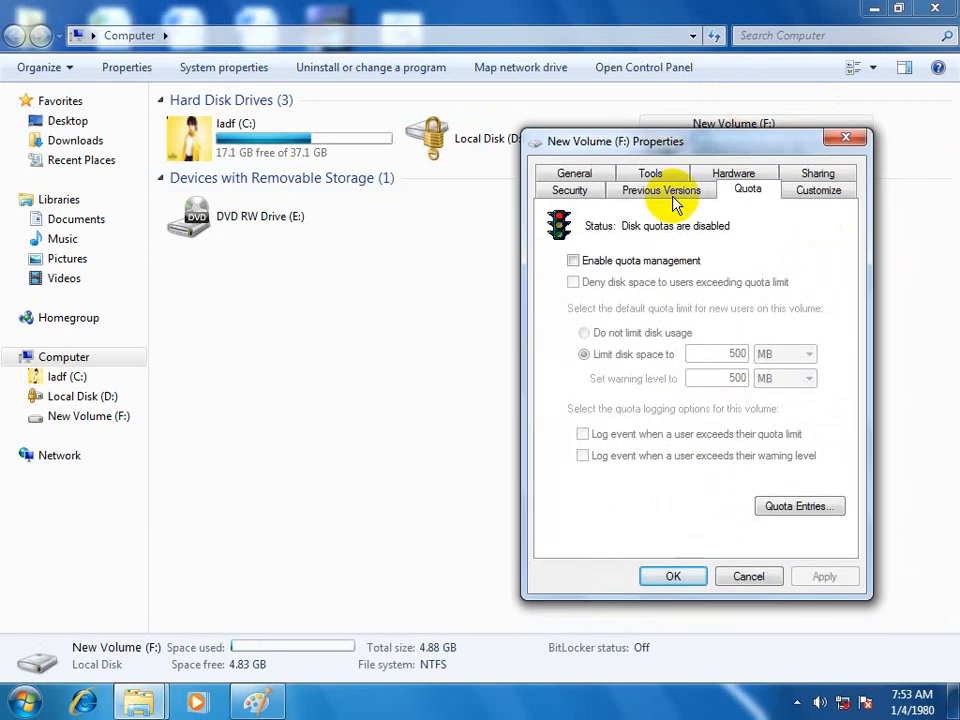
# Enable quota management for drive F: and deny disk space to users exceeding the quota limit.
pyautogui.click(590, 262)
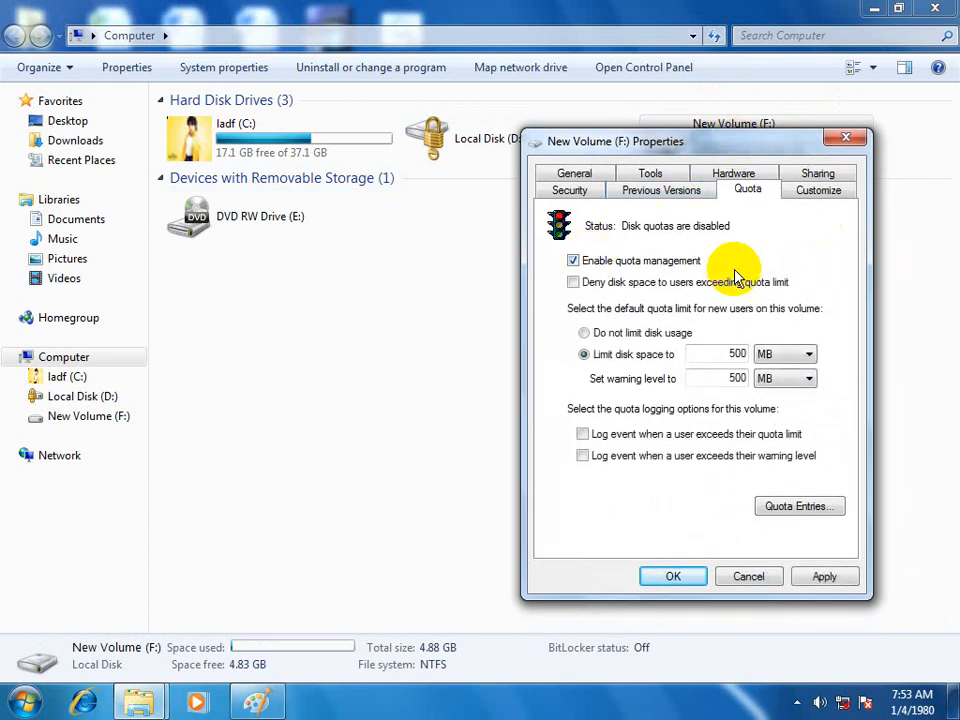
pyautogui.moveTo(707, 144); pyautogui.dragTo(776, 107)
pyautogui.click(645, 247)
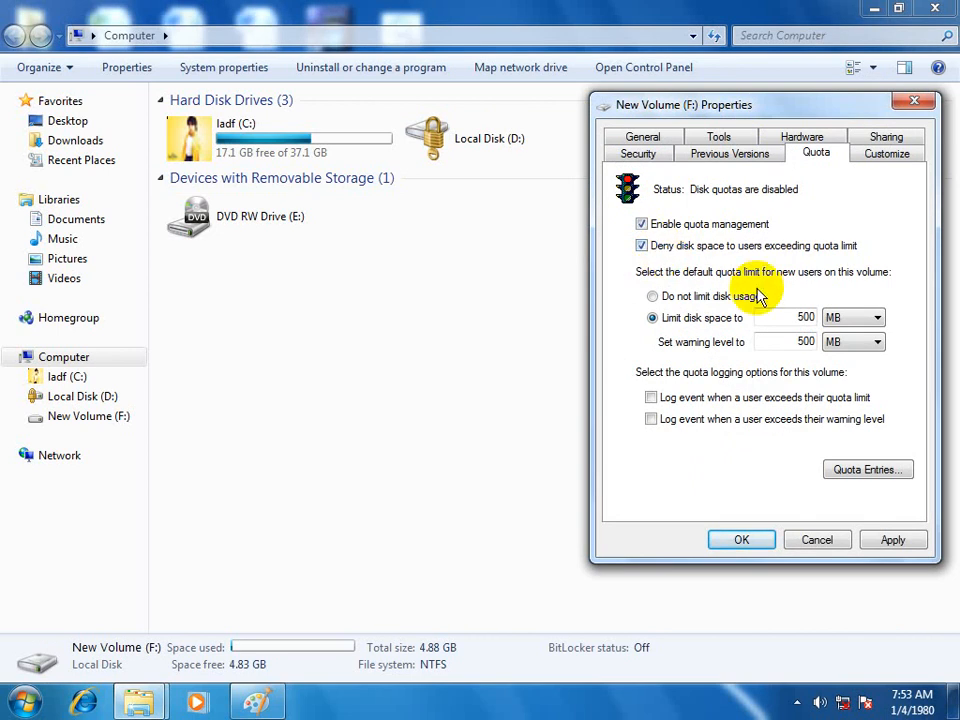
# Review the default disk space limit for new users on drive F: and the units available for it.
pyautogui.moveTo(690, 111); pyautogui.dragTo(579, 107)
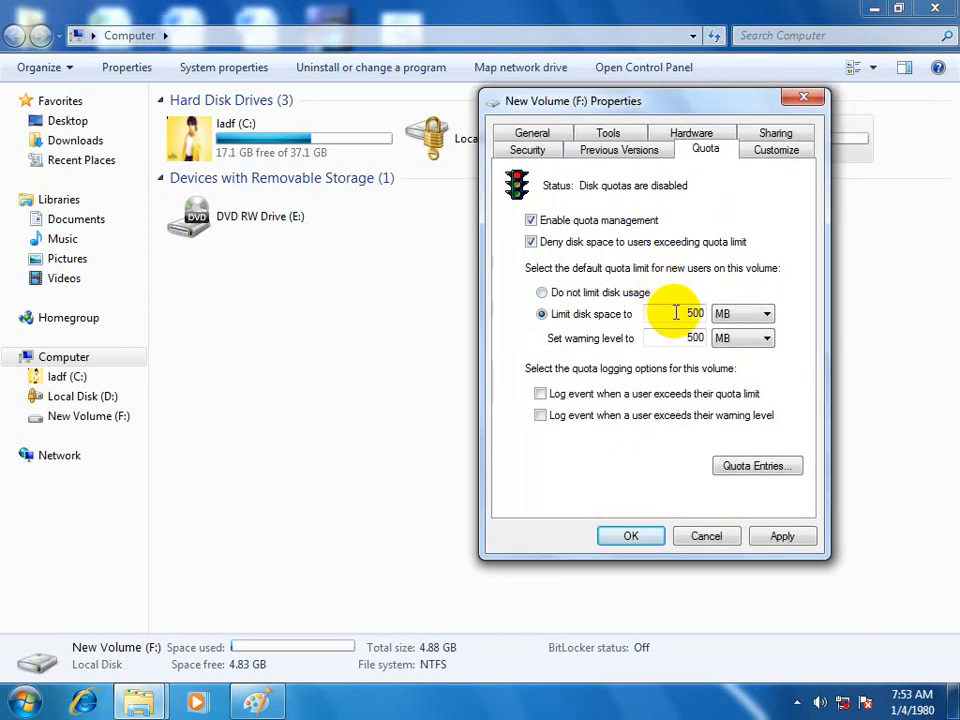
pyautogui.moveTo(676, 313)
pyautogui.mouseDown()
pyautogui.moveTo(720, 317)
pyautogui.moveTo(664, 315)
pyautogui.moveTo(686, 313)
pyautogui.mouseUp()
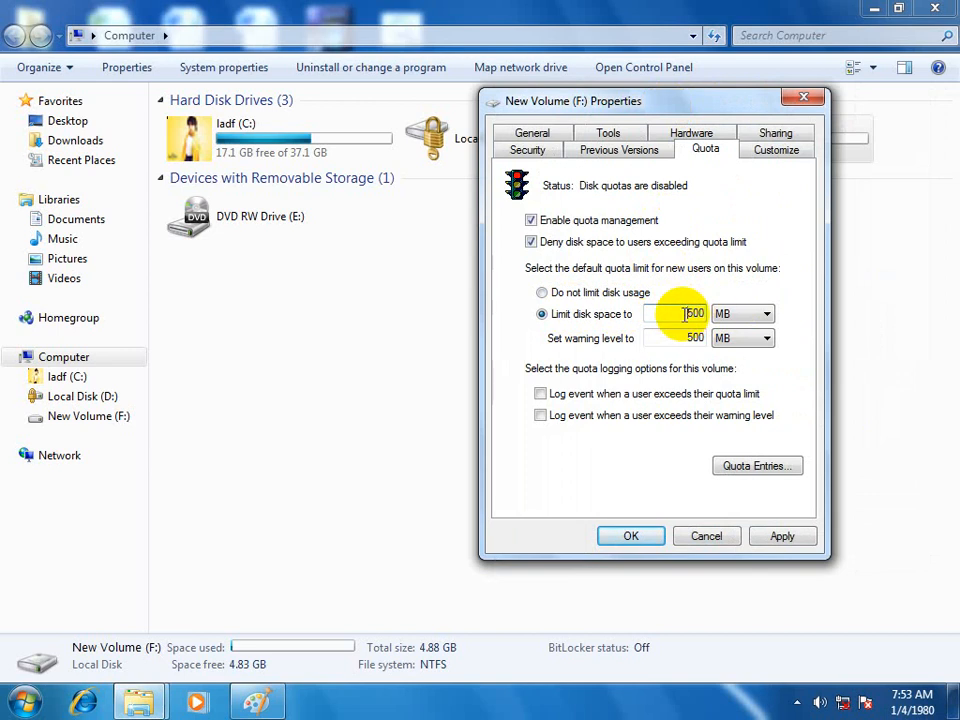
pyautogui.moveTo(724, 111); pyautogui.dragTo(706, 128)
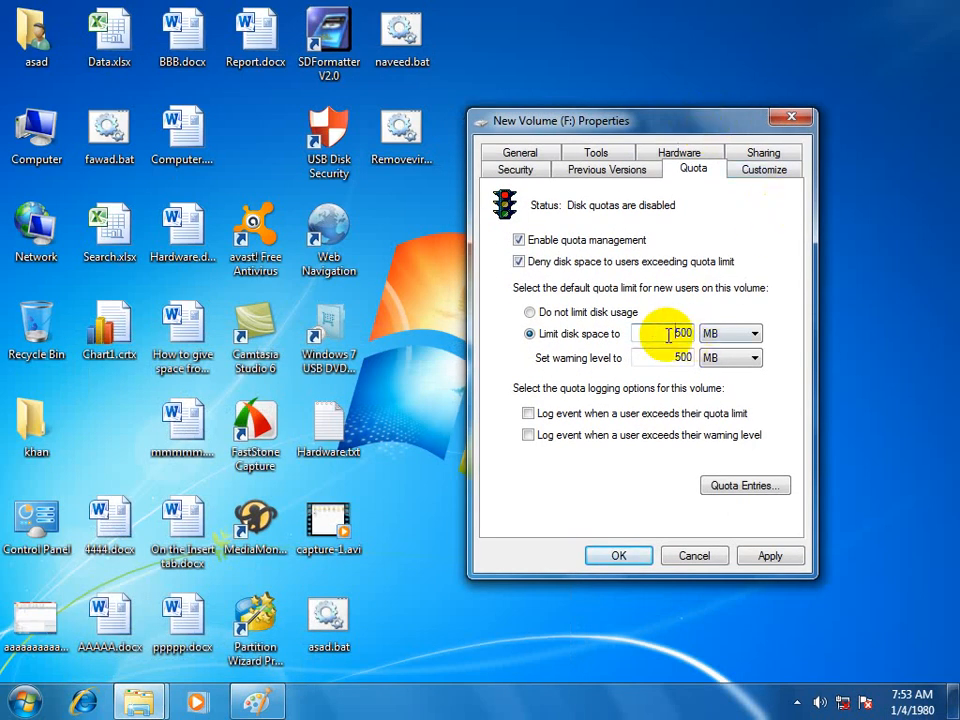
pyautogui.moveTo(664, 332); pyautogui.dragTo(729, 334)
pyautogui.click(750, 336)
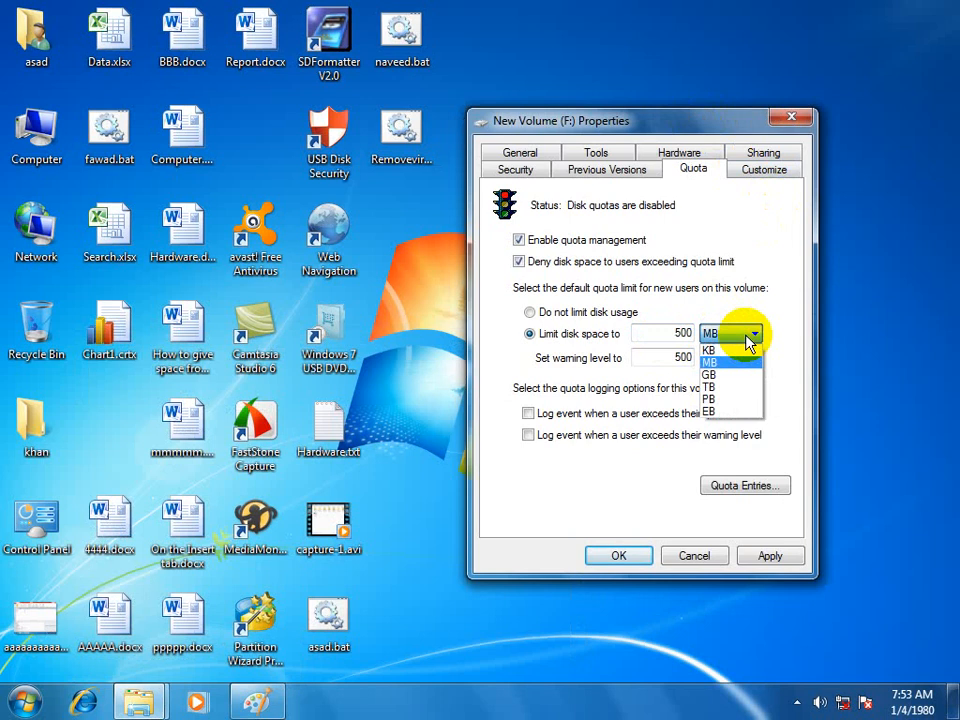
pyautogui.click(746, 336)
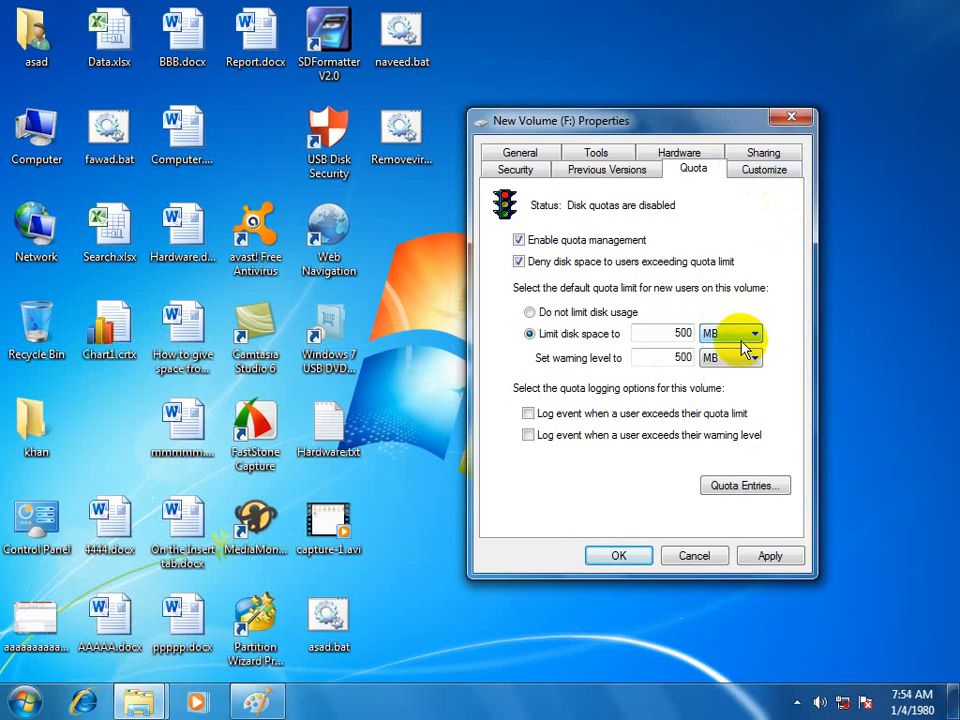
pyautogui.click(728, 362)
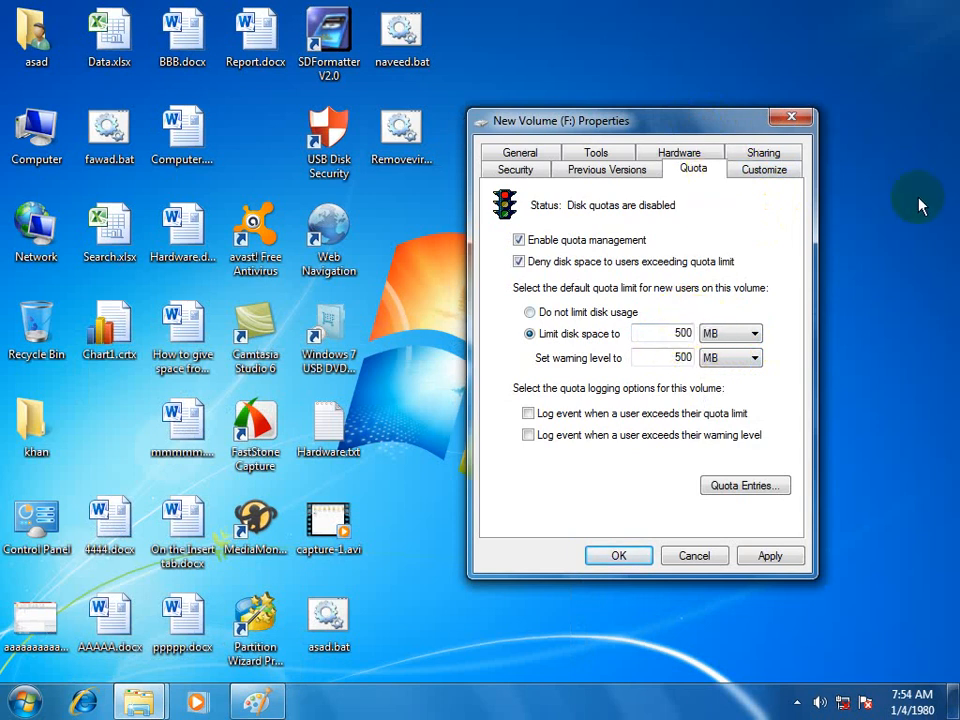
# Open the quota entries for drive F: and start a new quota entry.
pyautogui.click(737, 486)
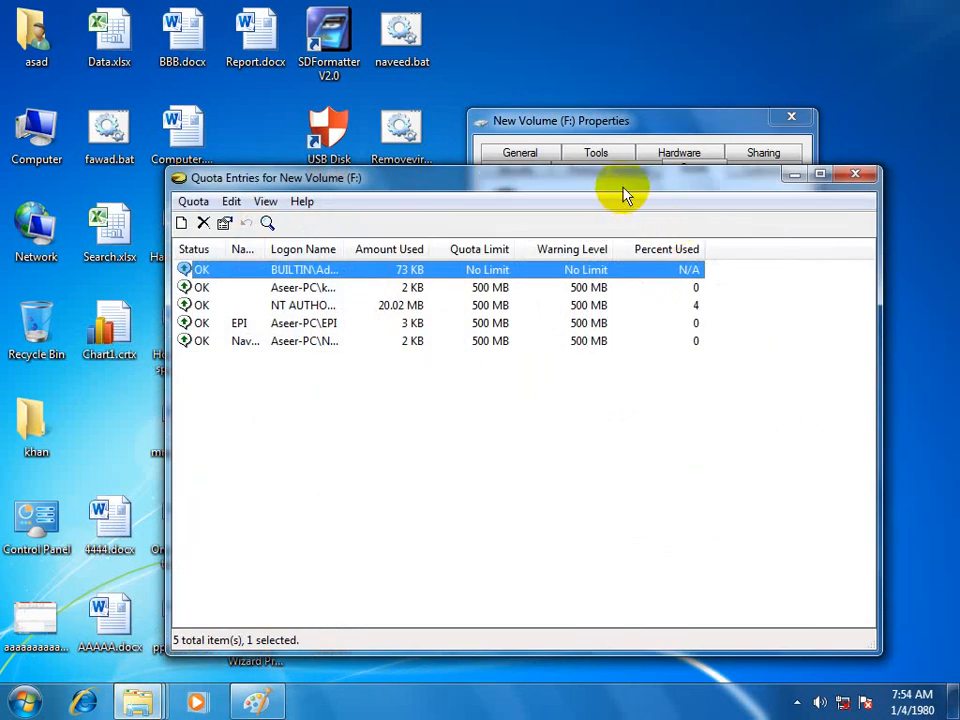
pyautogui.moveTo(624, 188); pyautogui.dragTo(727, 106)
pyautogui.click(292, 117)
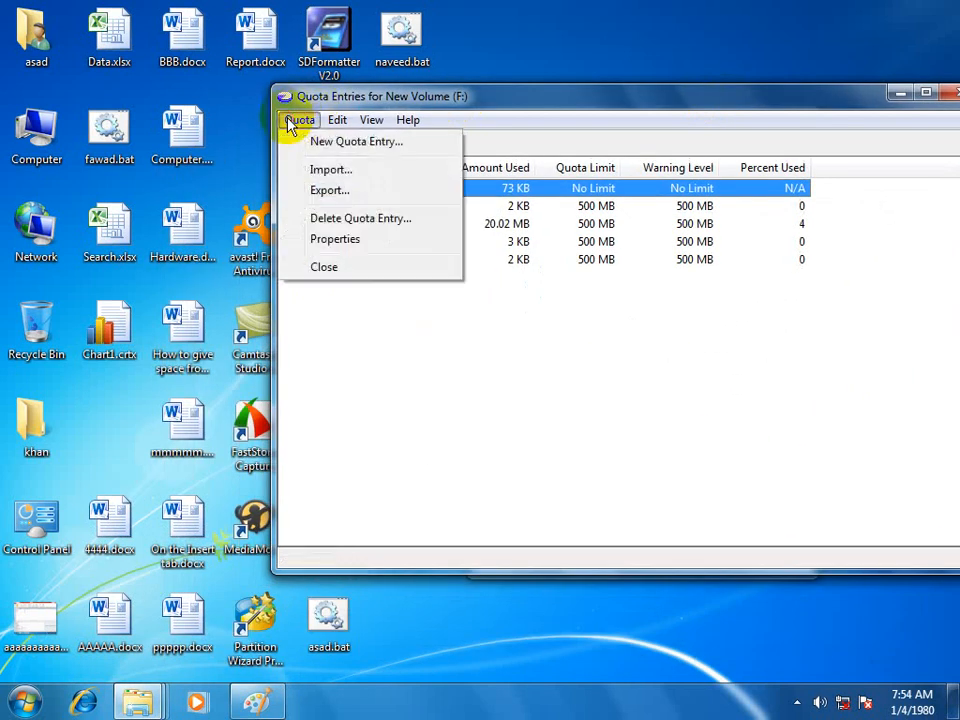
pyautogui.moveTo(330, 128)
pyautogui.moveTo(300, 122)
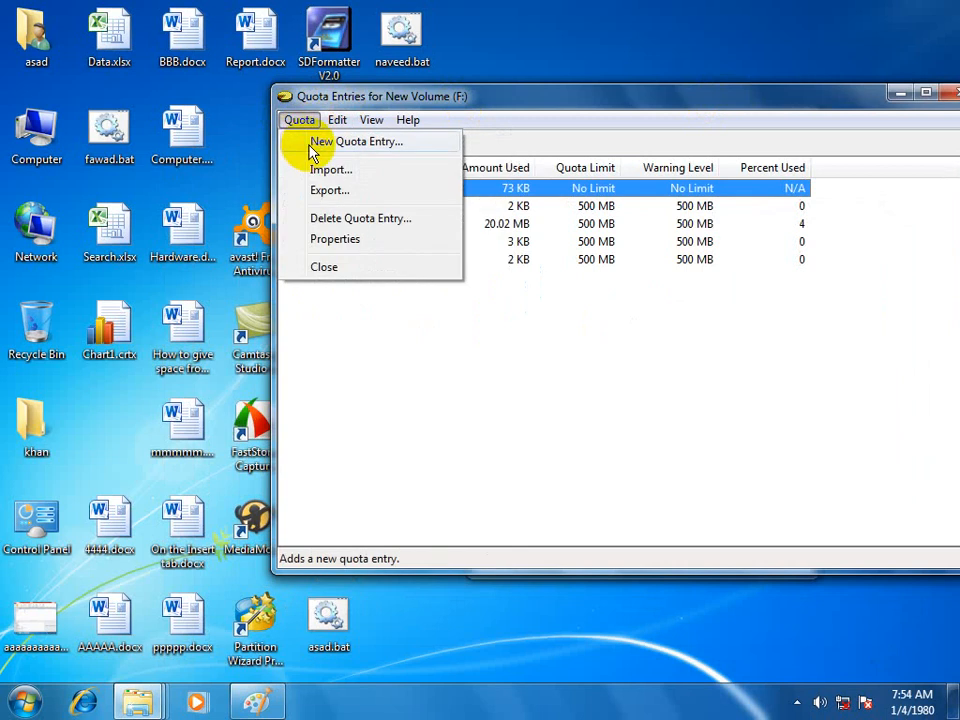
pyautogui.click(314, 146)
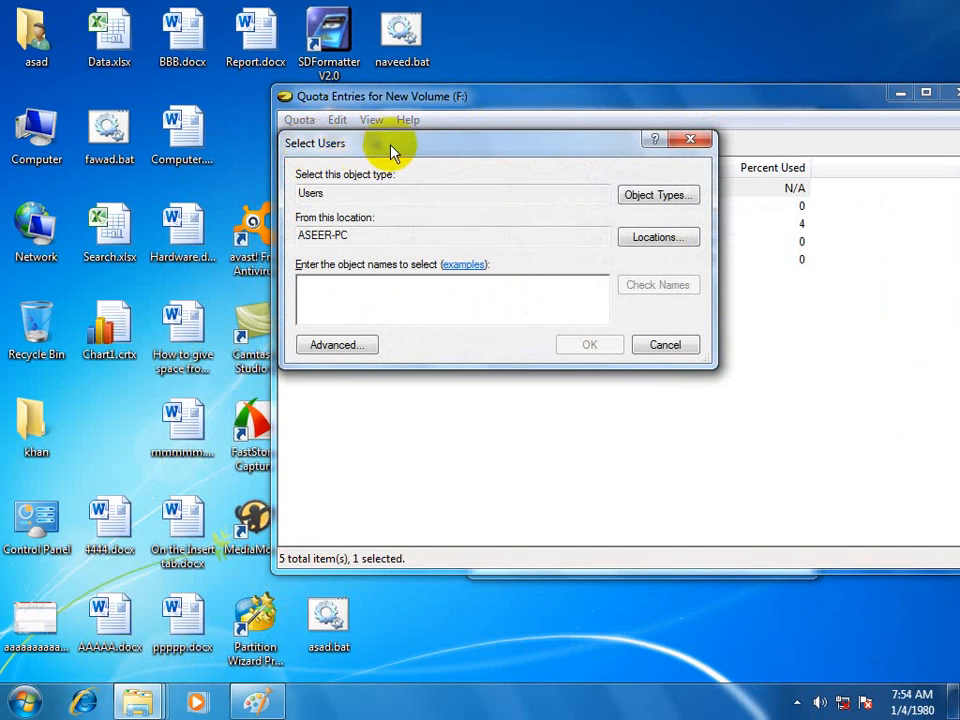
# Enter and check the user's account name, and add the quota entry with a 500 MB limit and 500 MB warning level.
pyautogui.moveTo(386, 141); pyautogui.dragTo(454, 147)
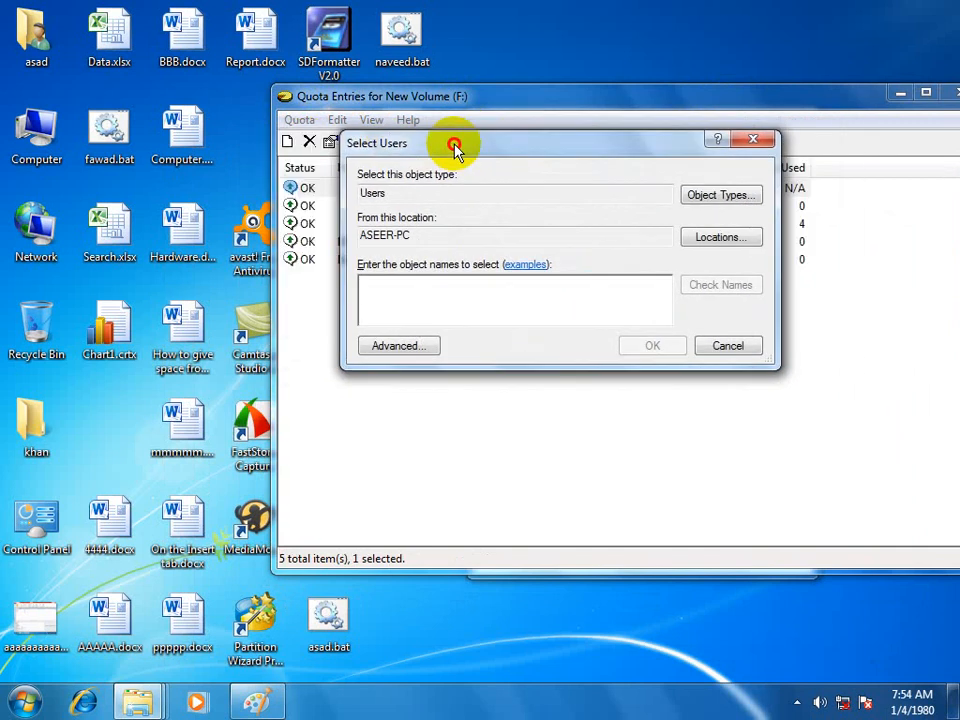
pyautogui.write('khan')
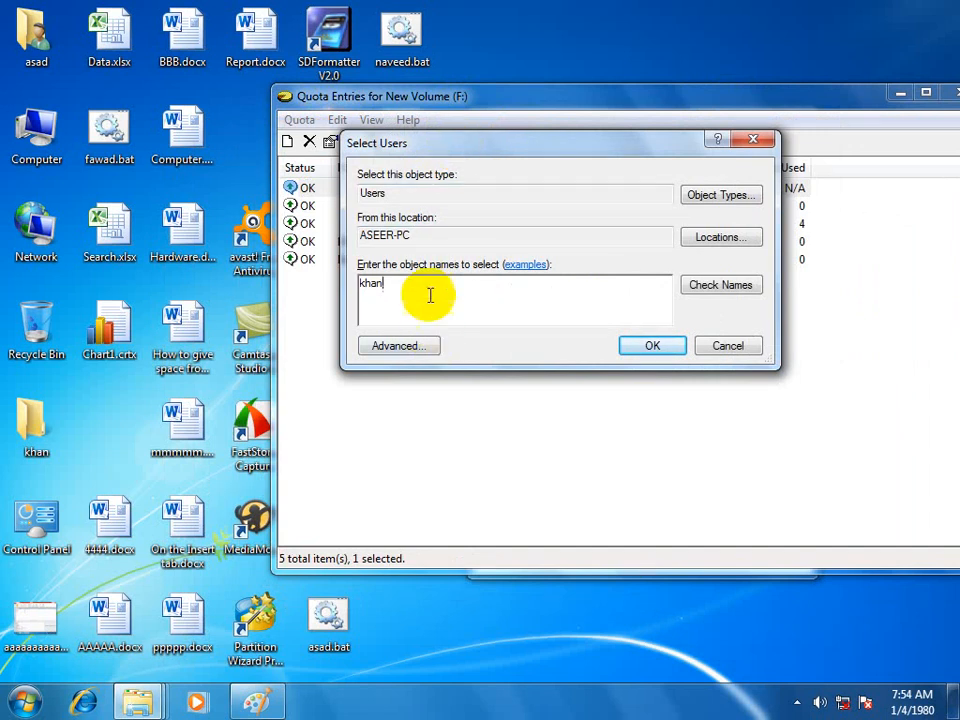
pyautogui.click(721, 284)
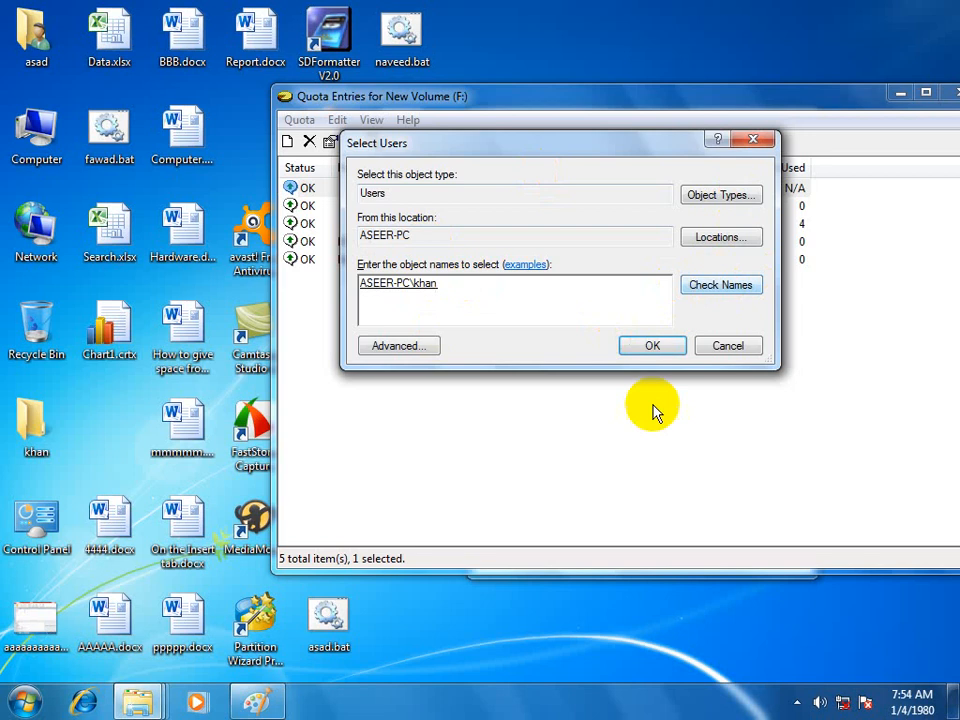
pyautogui.click(654, 345)
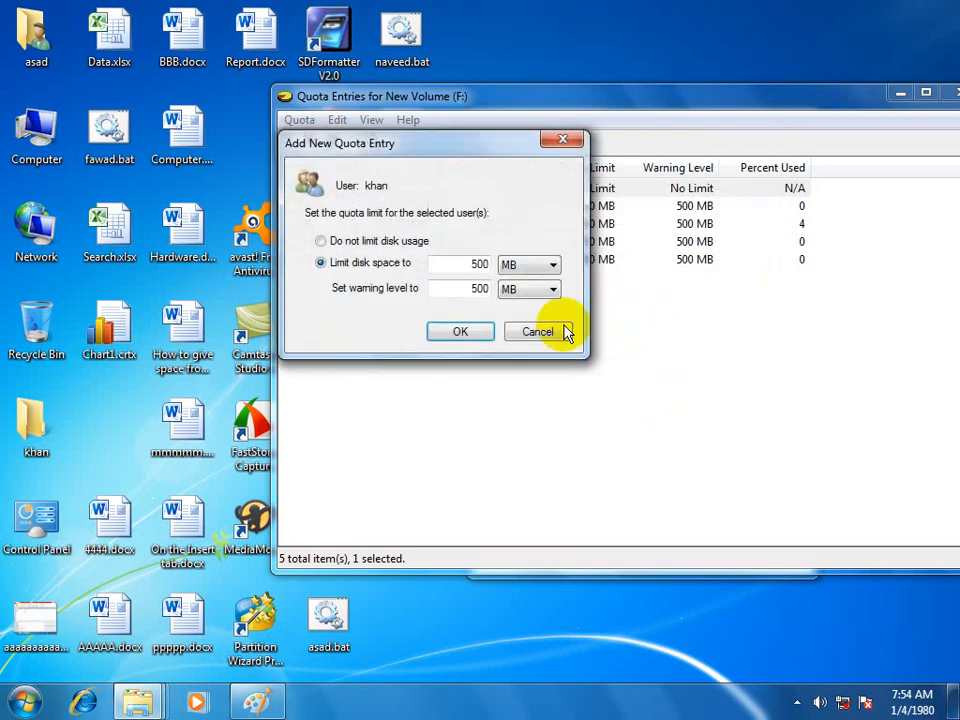
pyautogui.click(460, 331)
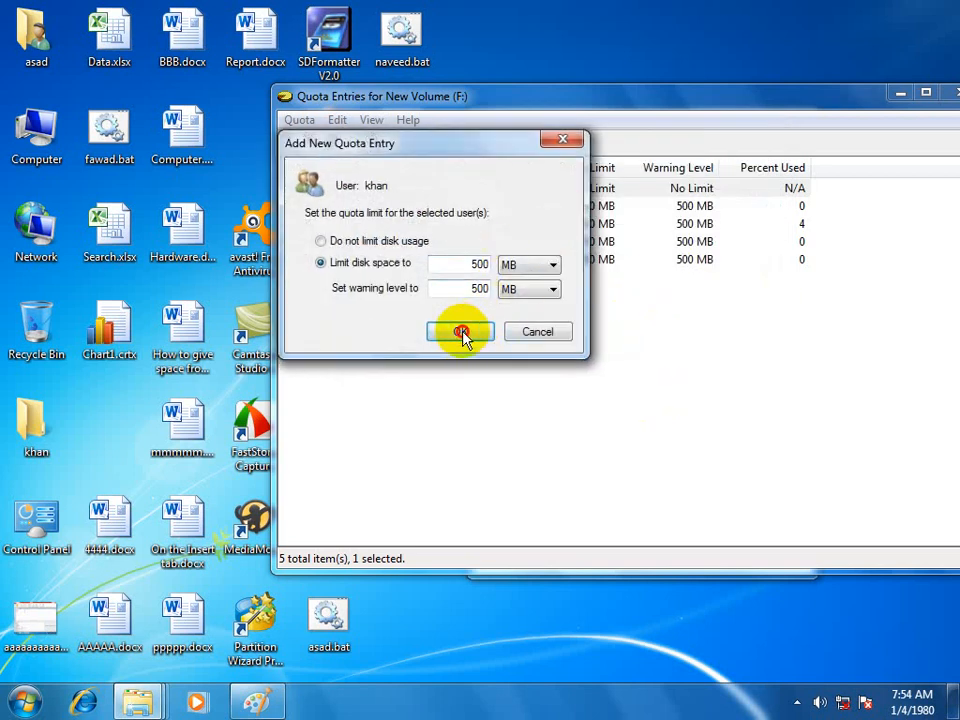
pyautogui.click(569, 432)
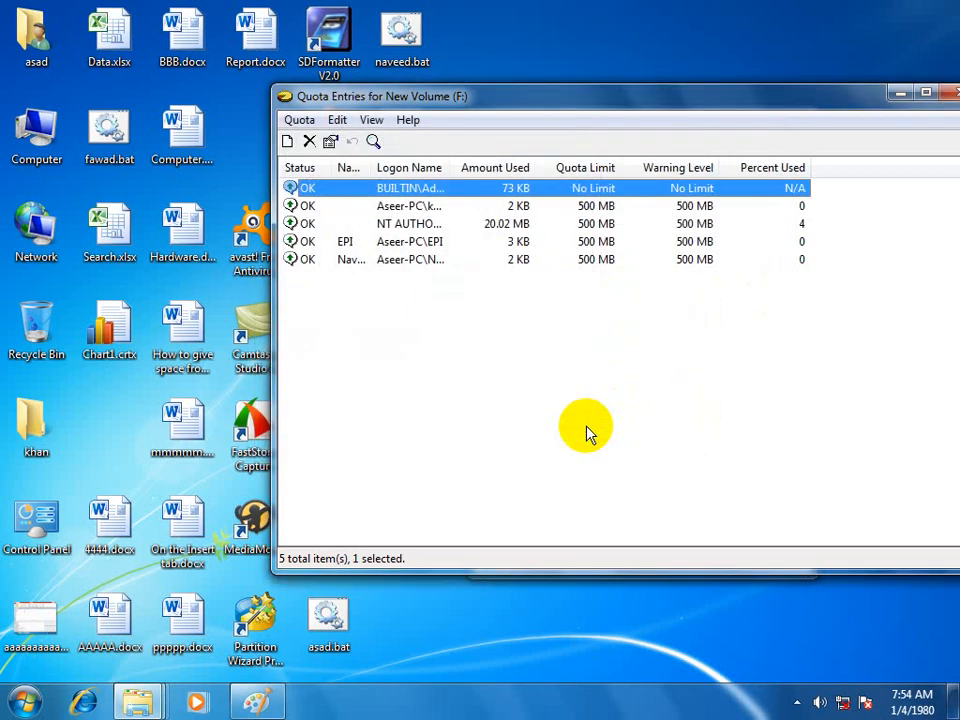
# Close the quota entries list and confirm the quota settings in the properties of drive F:.
pyautogui.click(948, 94)
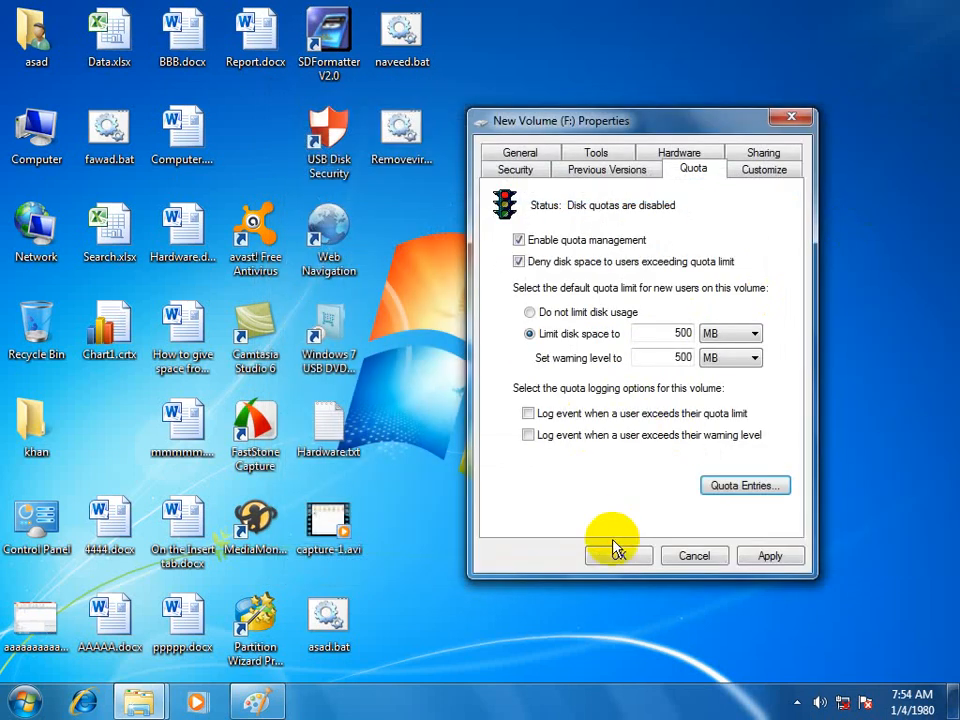
pyautogui.click(617, 553)
pyautogui.click(589, 454)
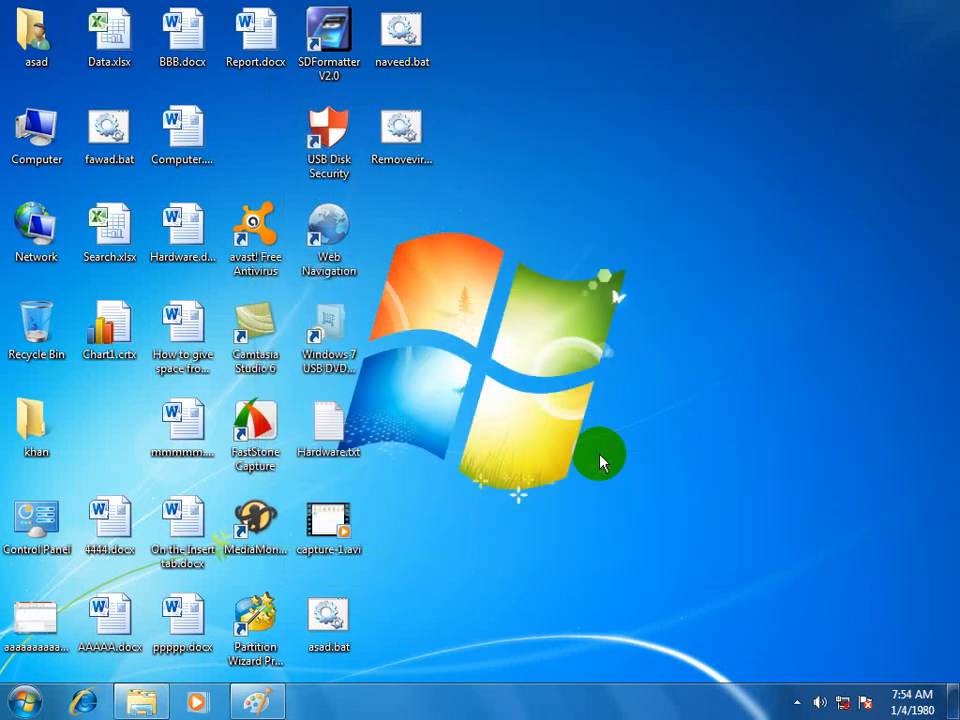
# Refresh the desktop and reopen the Computer window with no drive selected, moving it toward the middle of the desktop.
pyautogui.rightClick(583, 240)
pyautogui.click(615, 281)
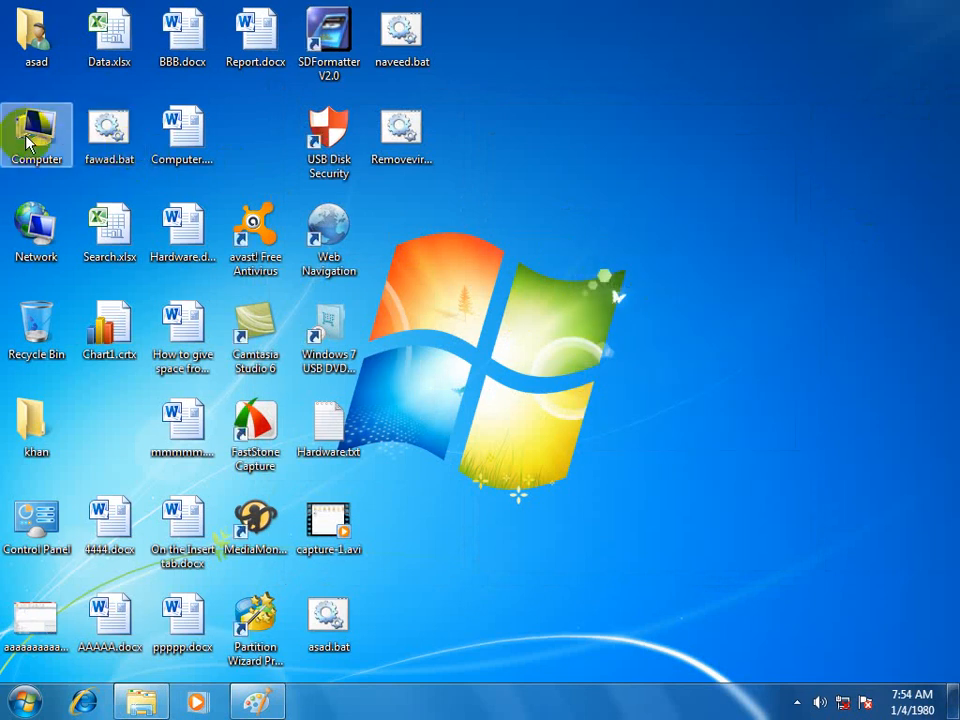
pyautogui.doubleClick(27, 143)
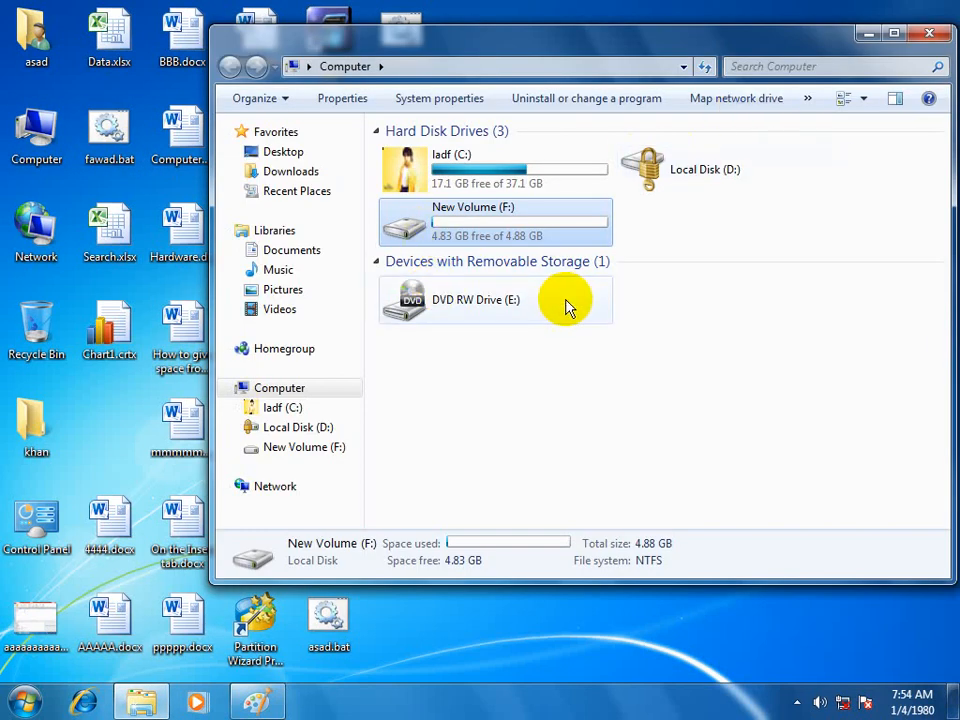
pyautogui.click(688, 299)
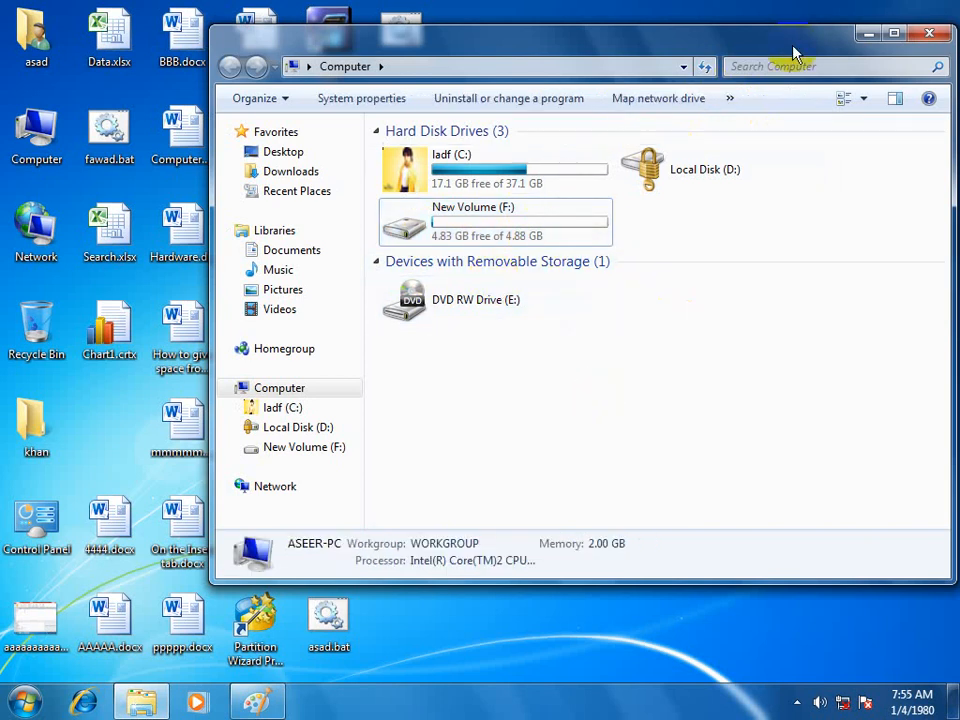
pyautogui.moveTo(800, 45); pyautogui.dragTo(707, 86)
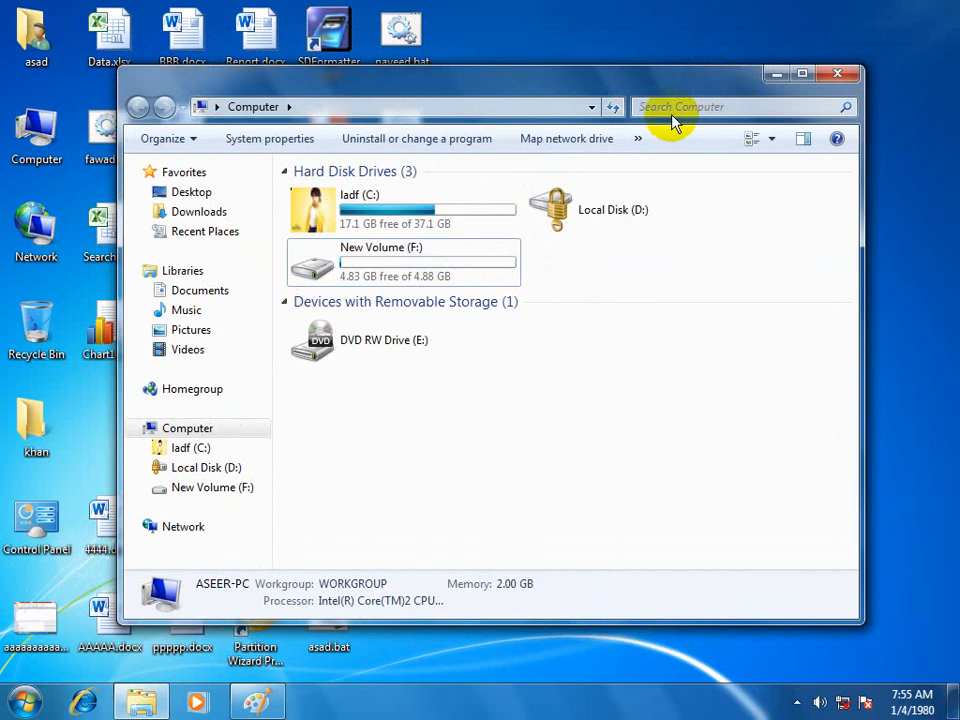